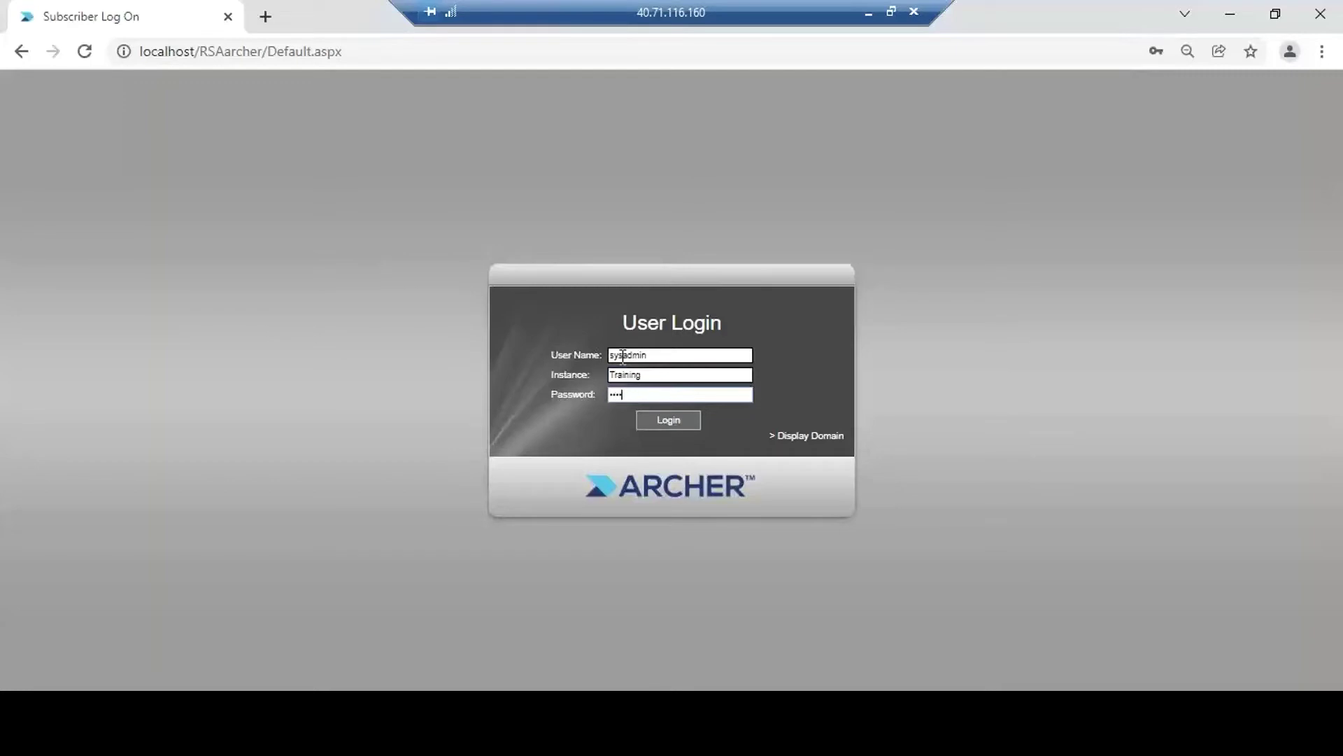
Enter the account password and log in to the Training instance
text(••)
click(652, 423)
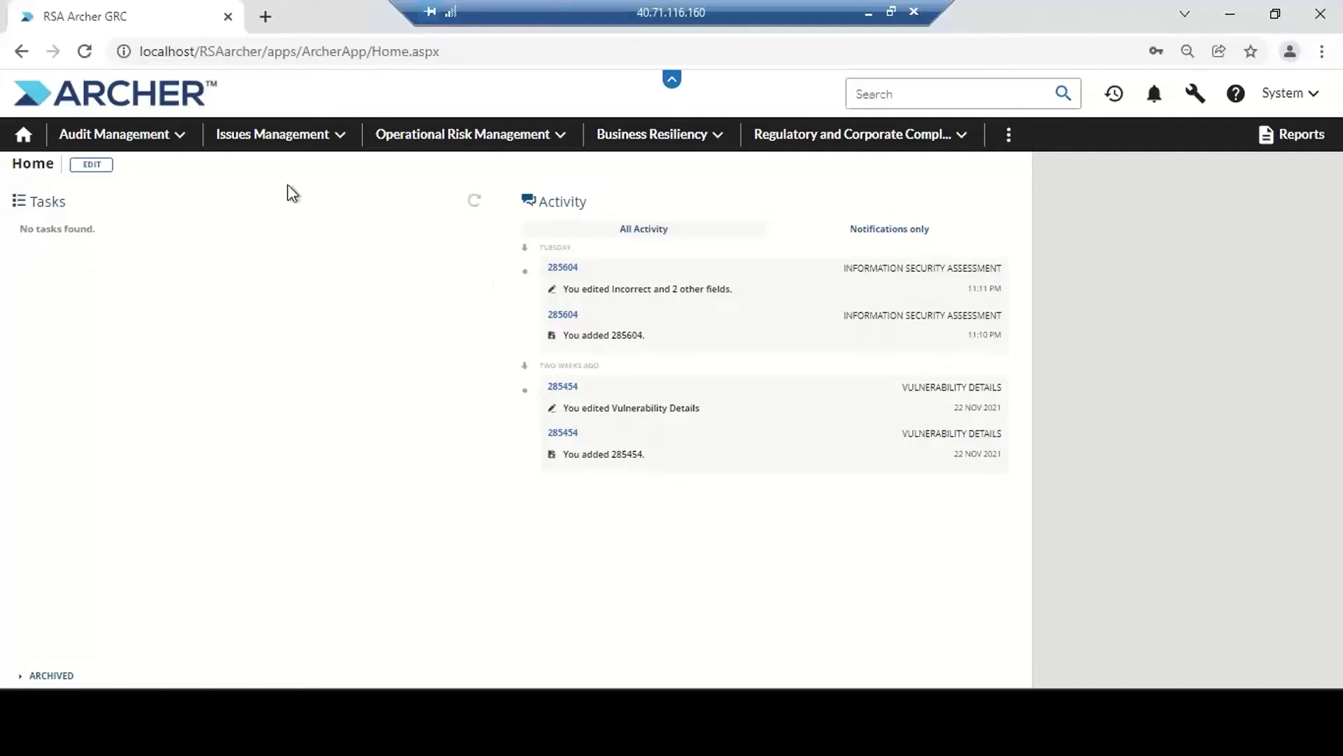
Open the Audit Engagement records in the Audit Engagements & Workpapers solution of the Audit Management workspace
click(182, 138)
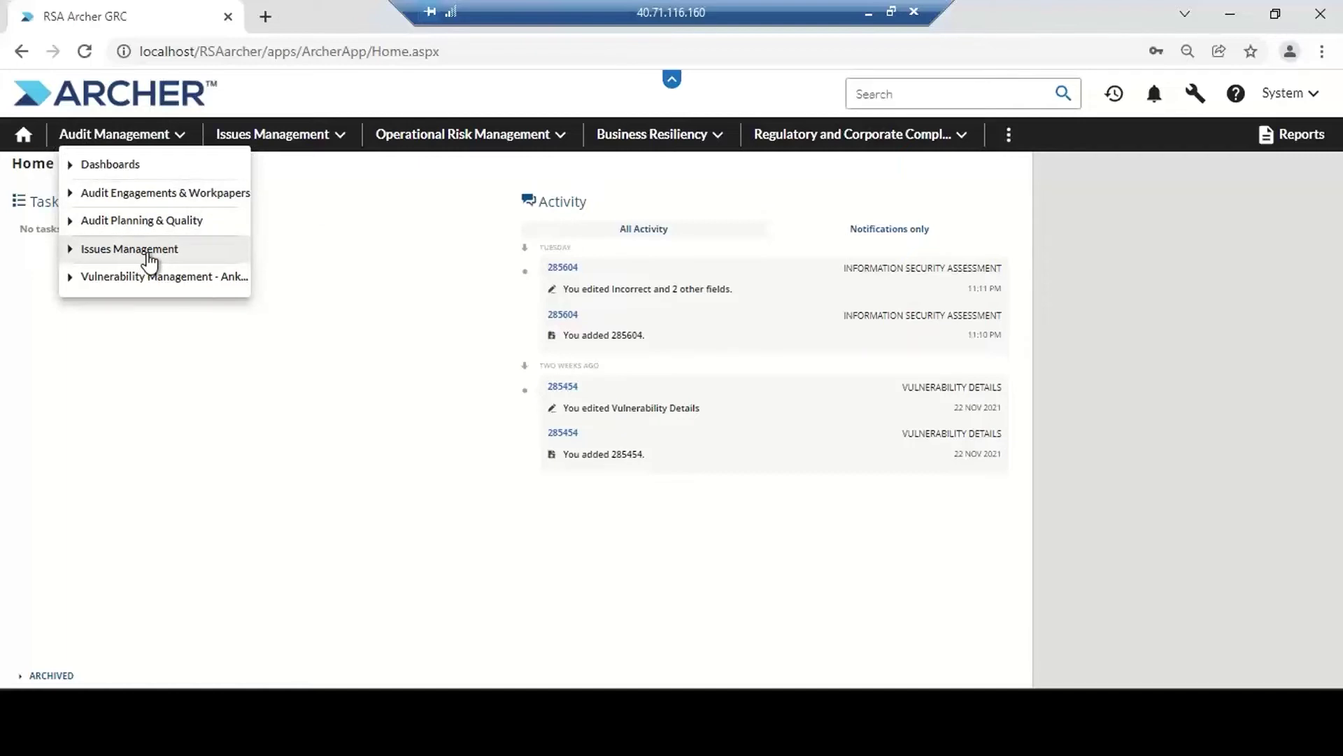
click(71, 200)
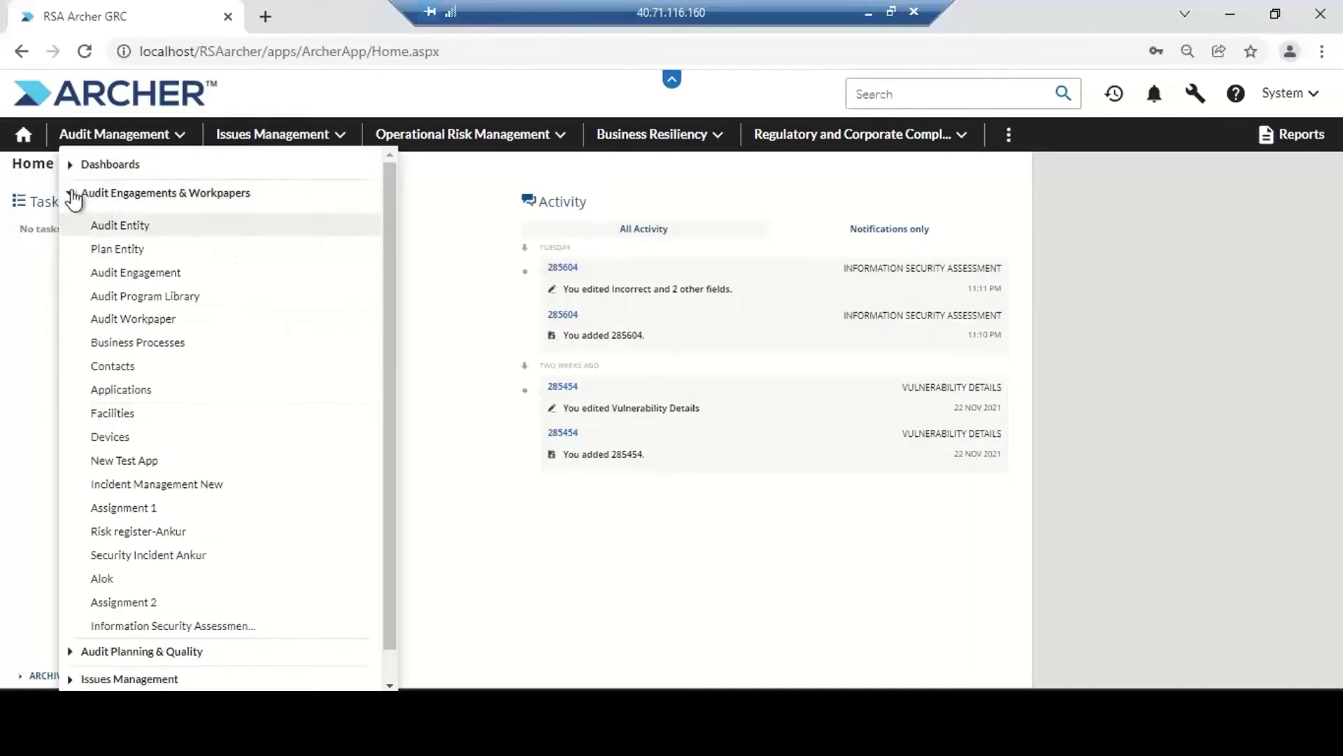
click(72, 197)
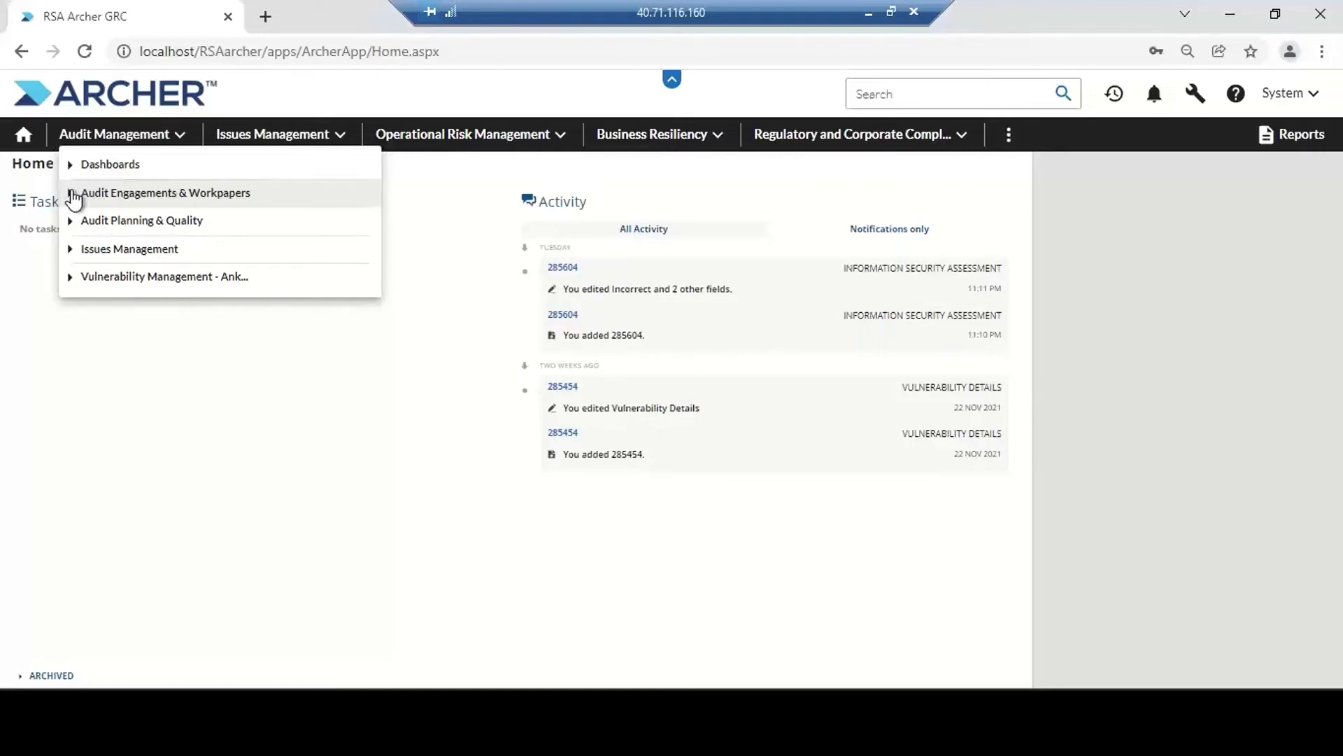
click(73, 199)
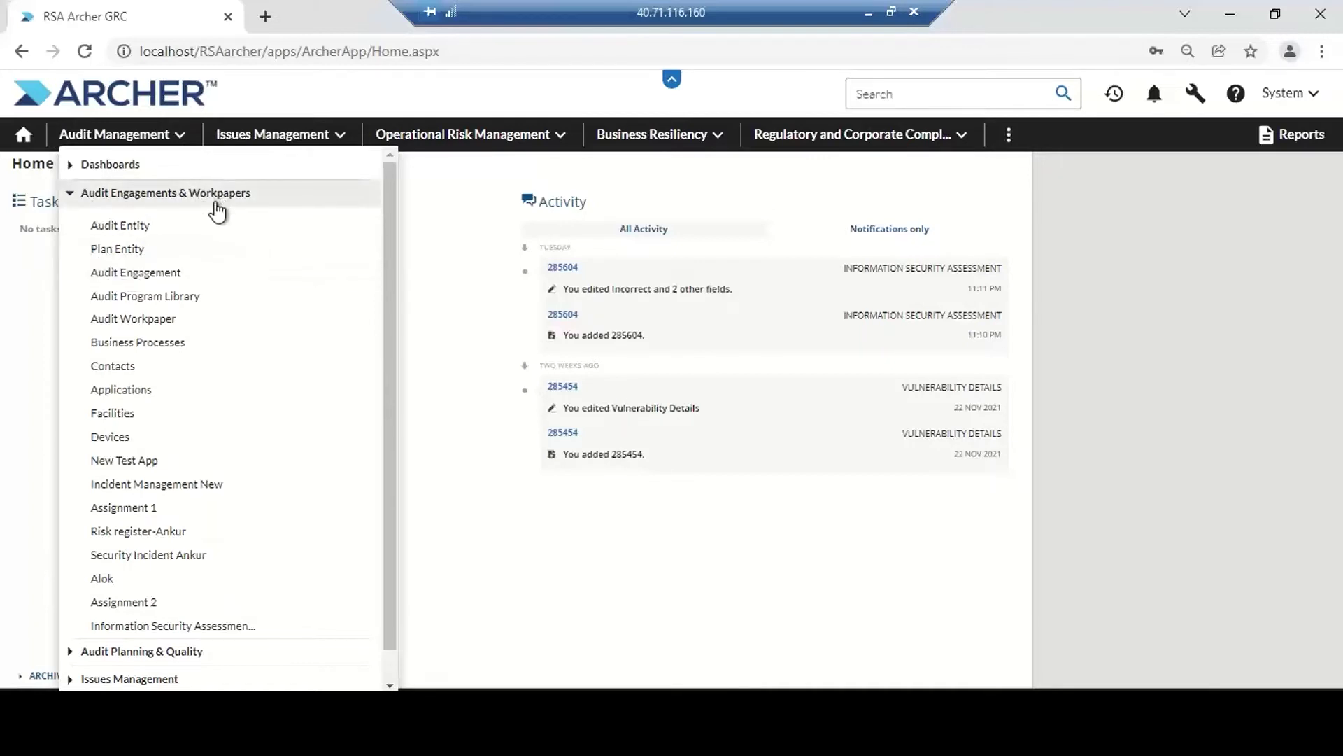
click(129, 279)
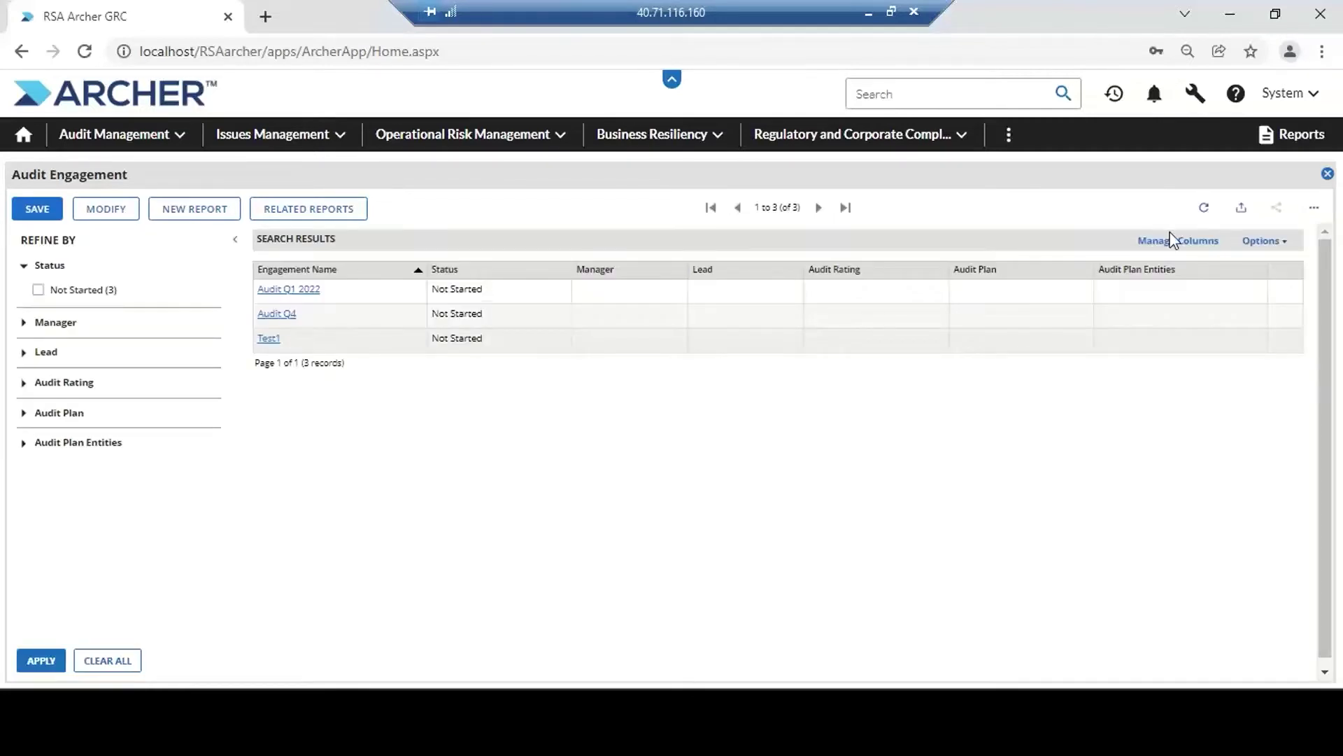
Open a new Audit Engagement record form and look over its general information and audit scope fields
key(ctrl+a)
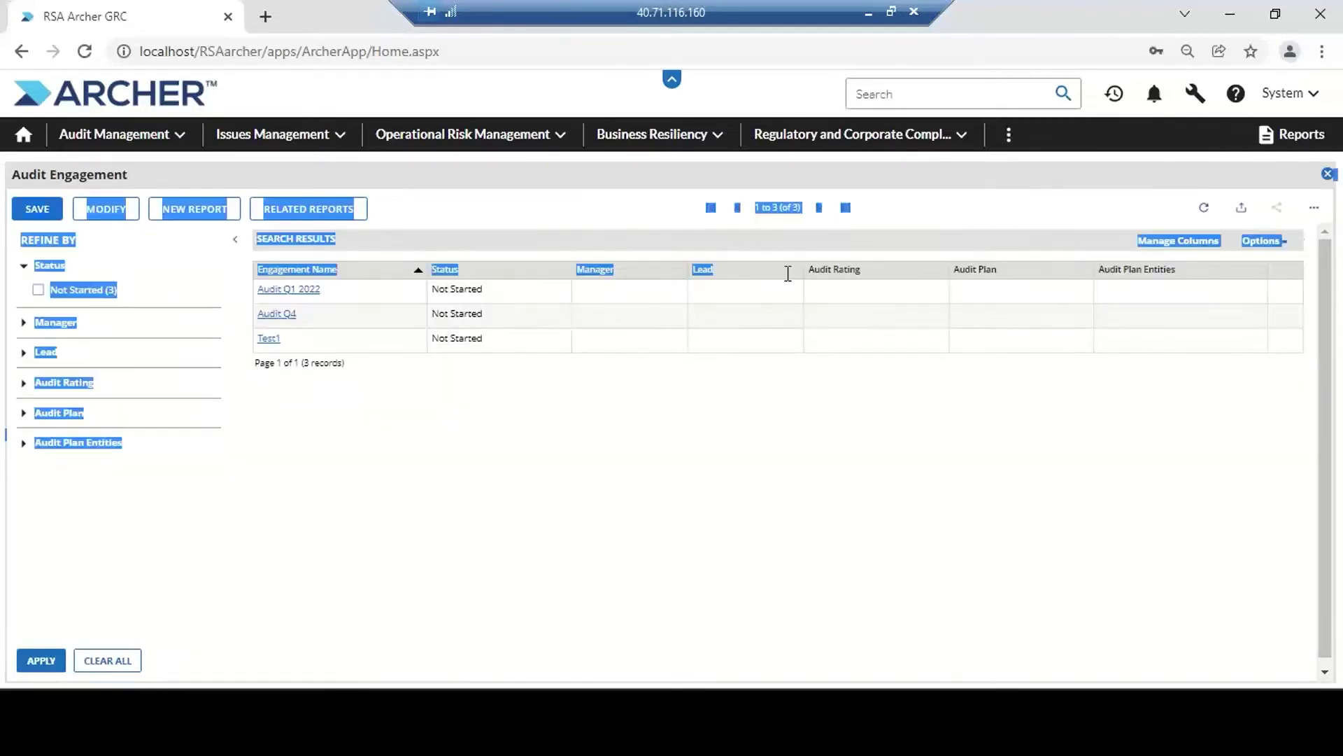
click(1201, 203)
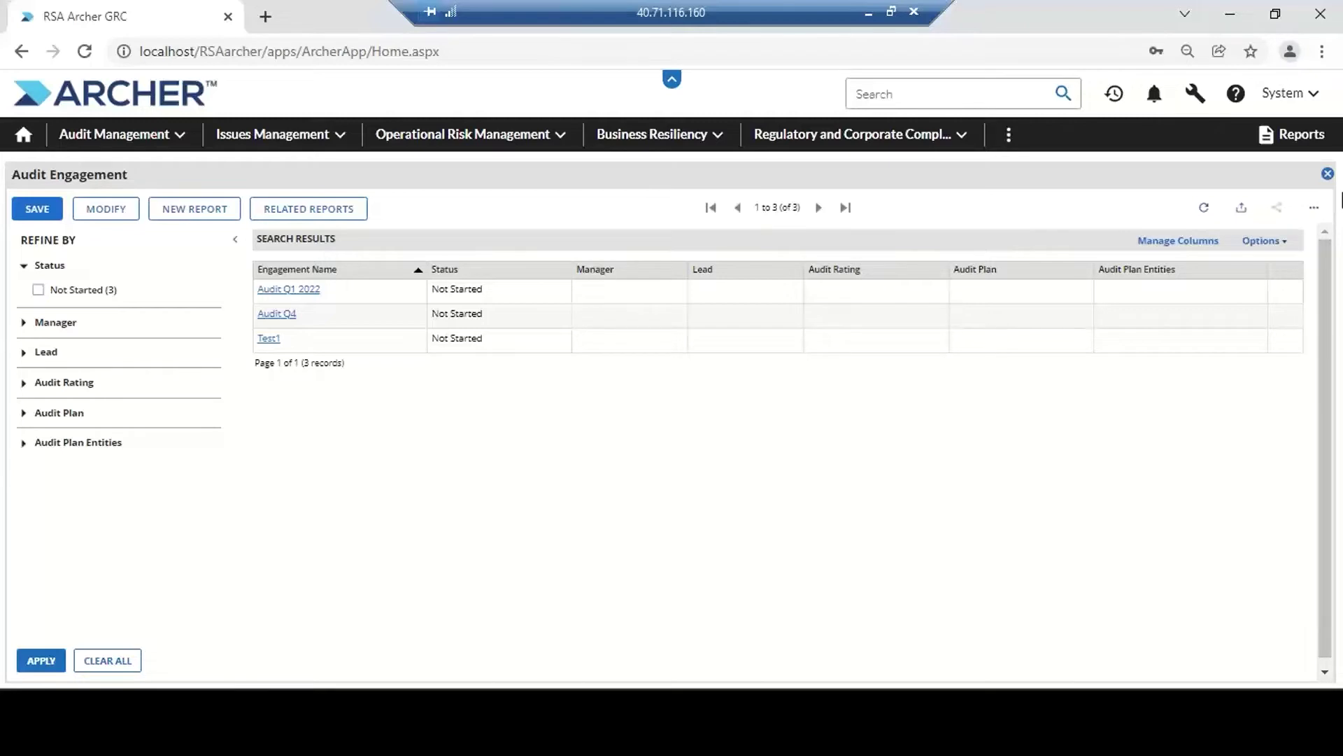
click(1315, 208)
click(1317, 209)
click(1317, 210)
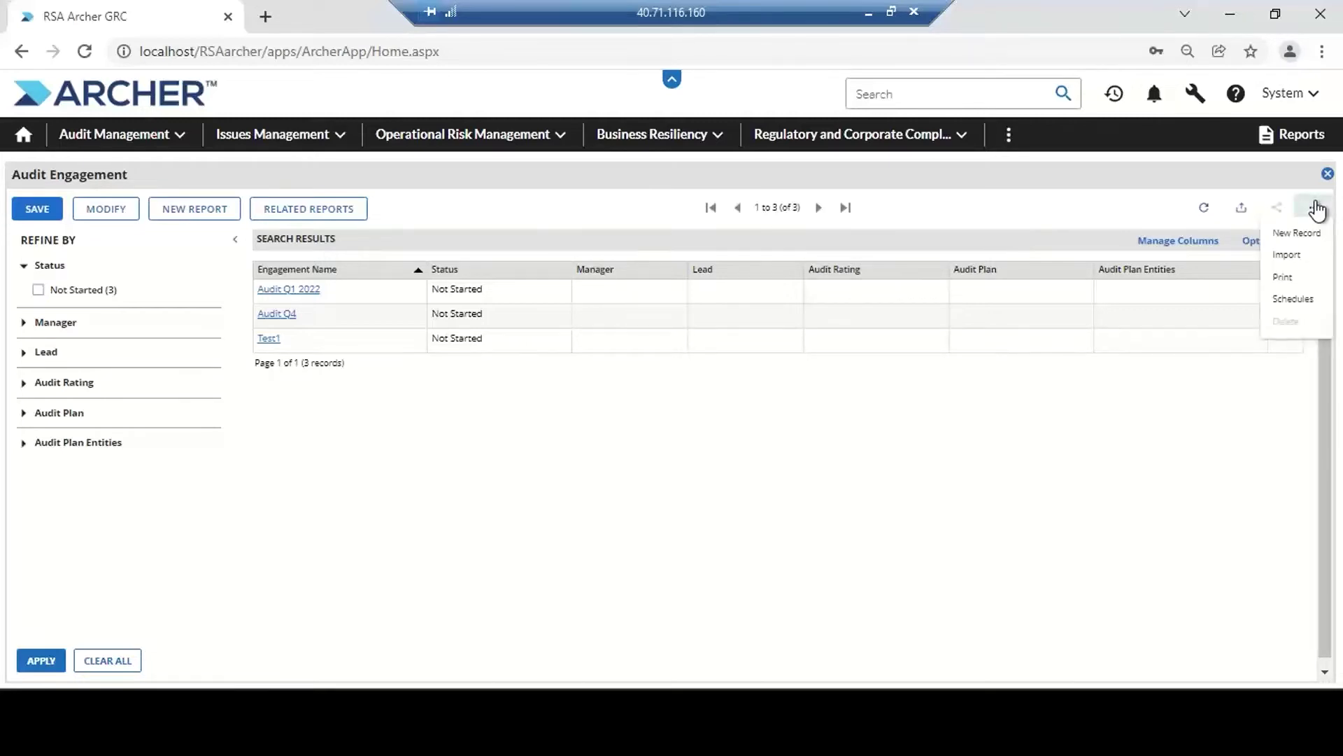
click(1294, 233)
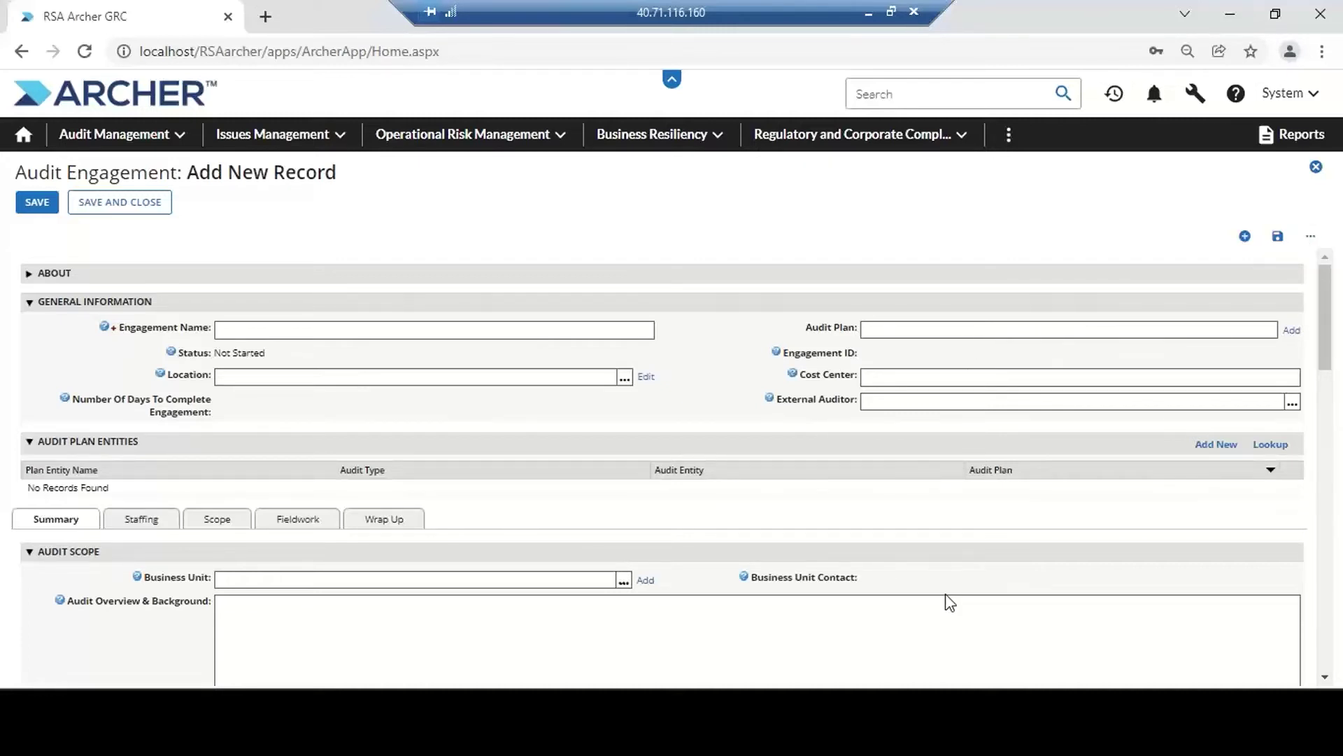
click(530, 333)
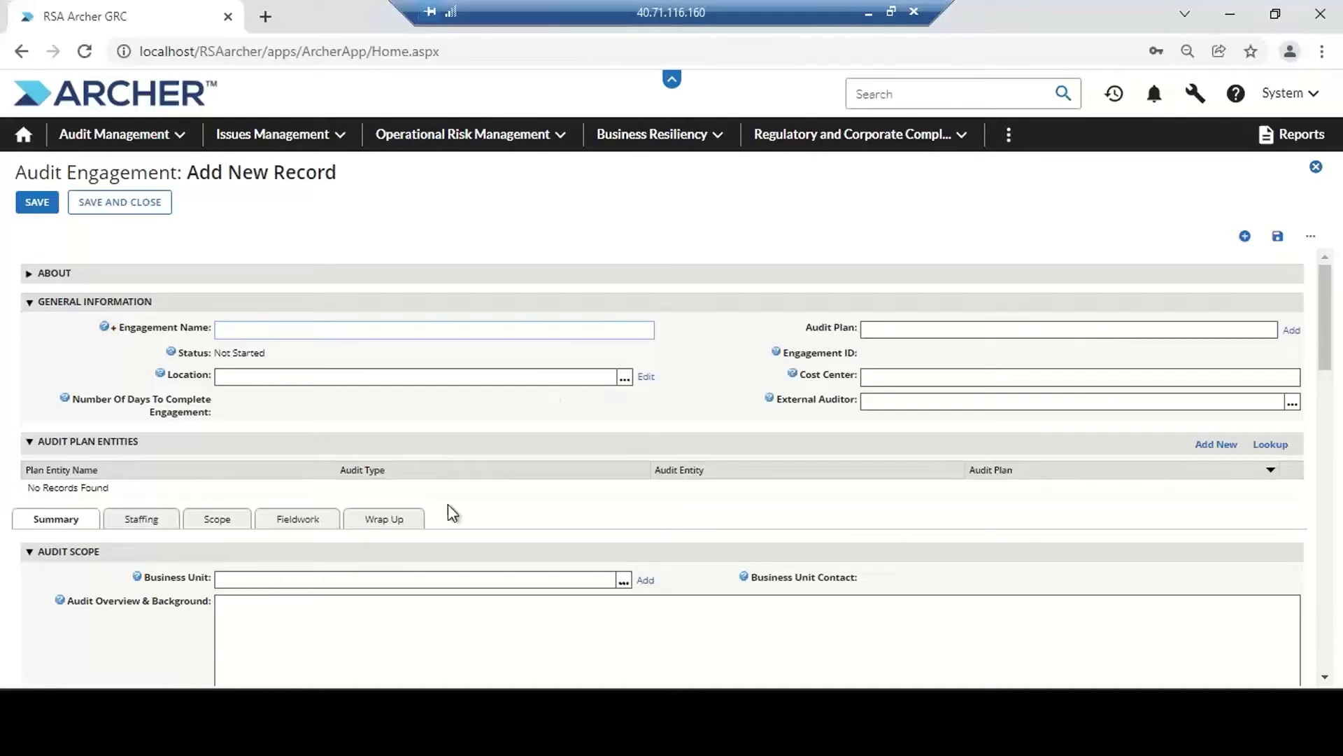
drag(1325, 325, 1318, 346)
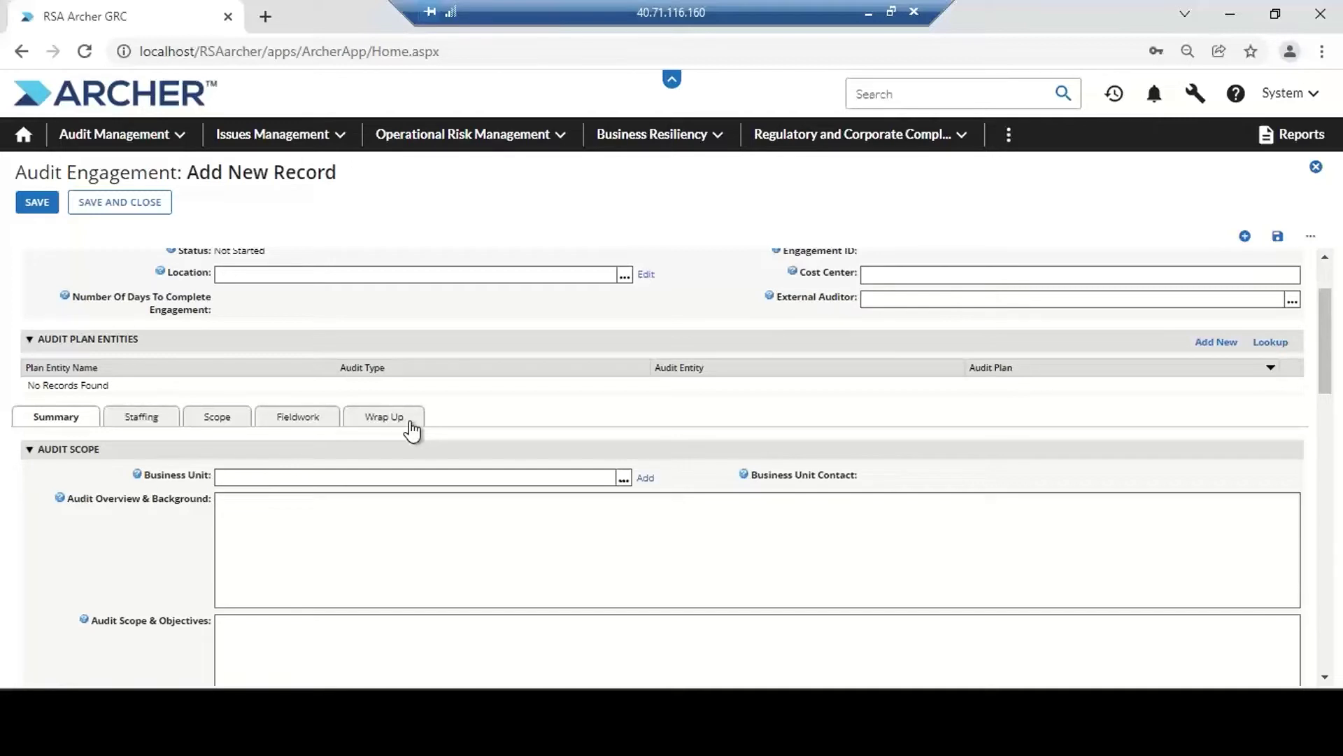
View the solutions offered in the Operational Risk Management, Business Resiliency, and Regulatory and Corporate Compliance workspaces
click(564, 136)
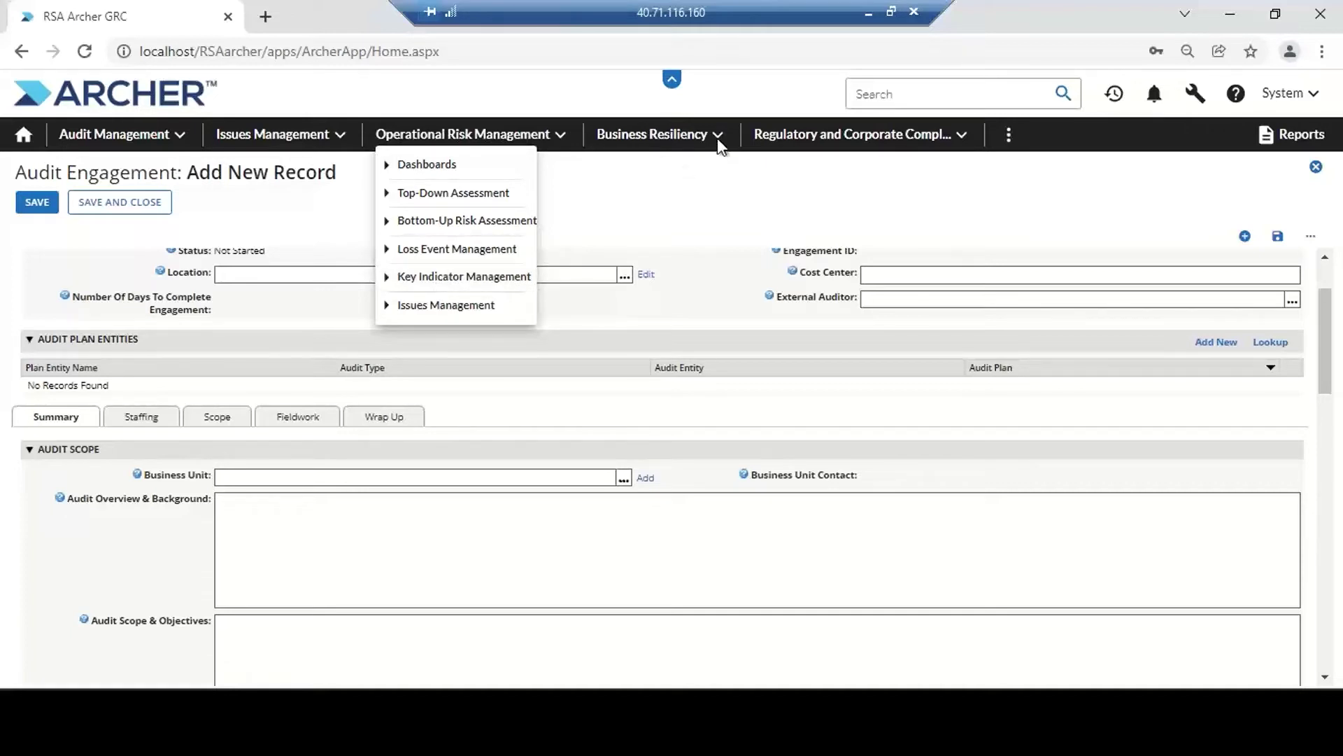
mouse_move(716, 137)
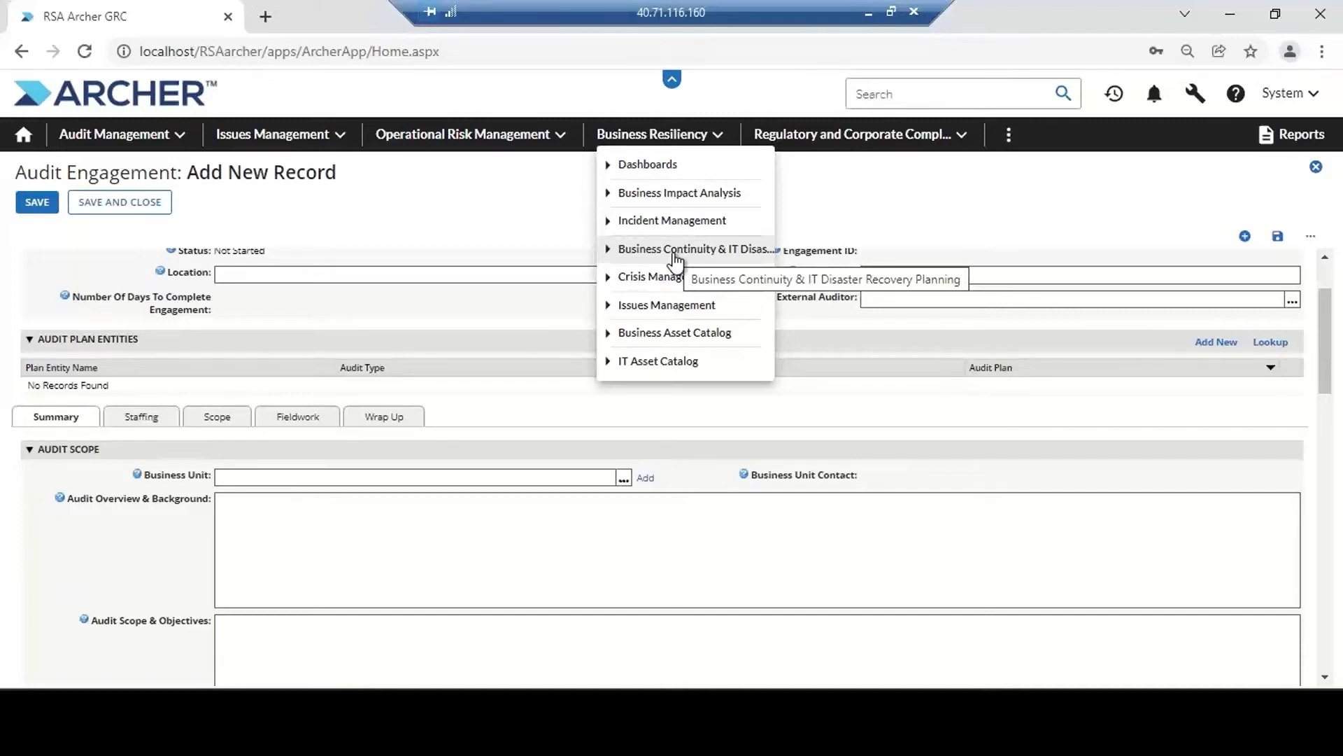
click(960, 134)
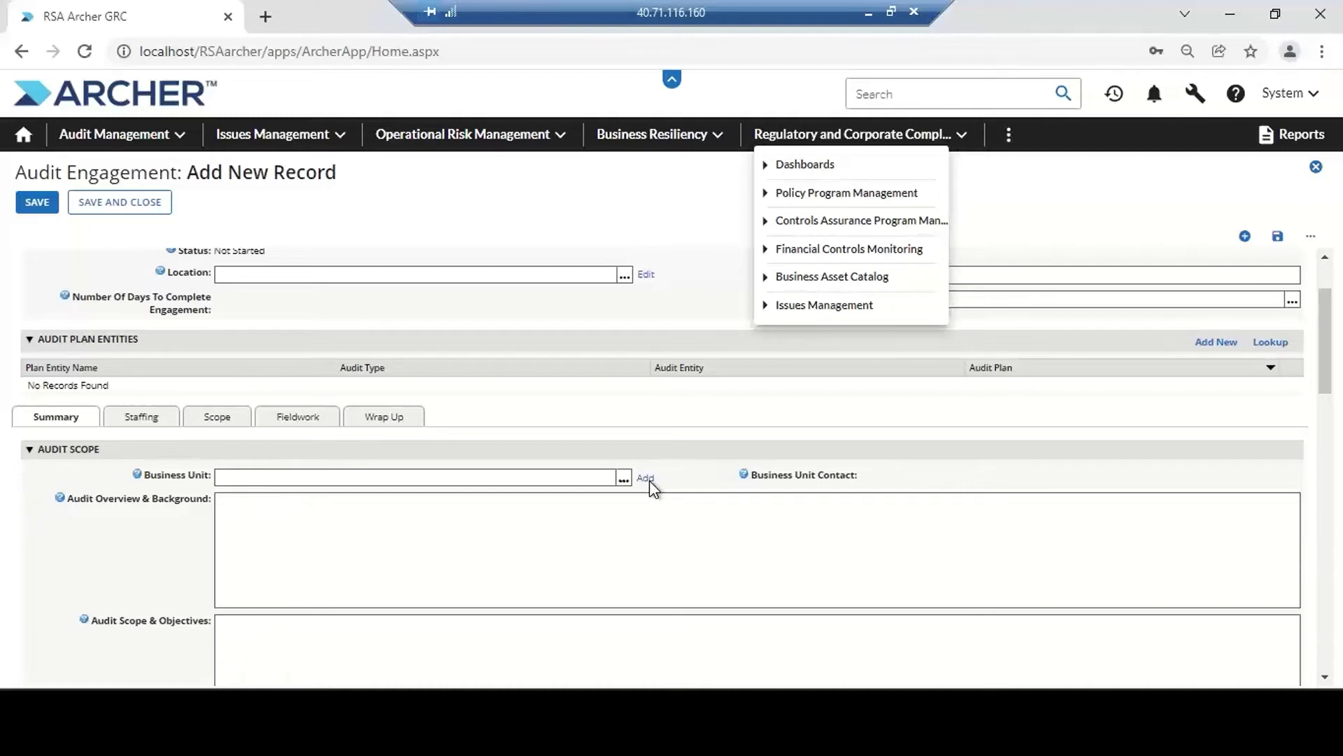
click(1056, 212)
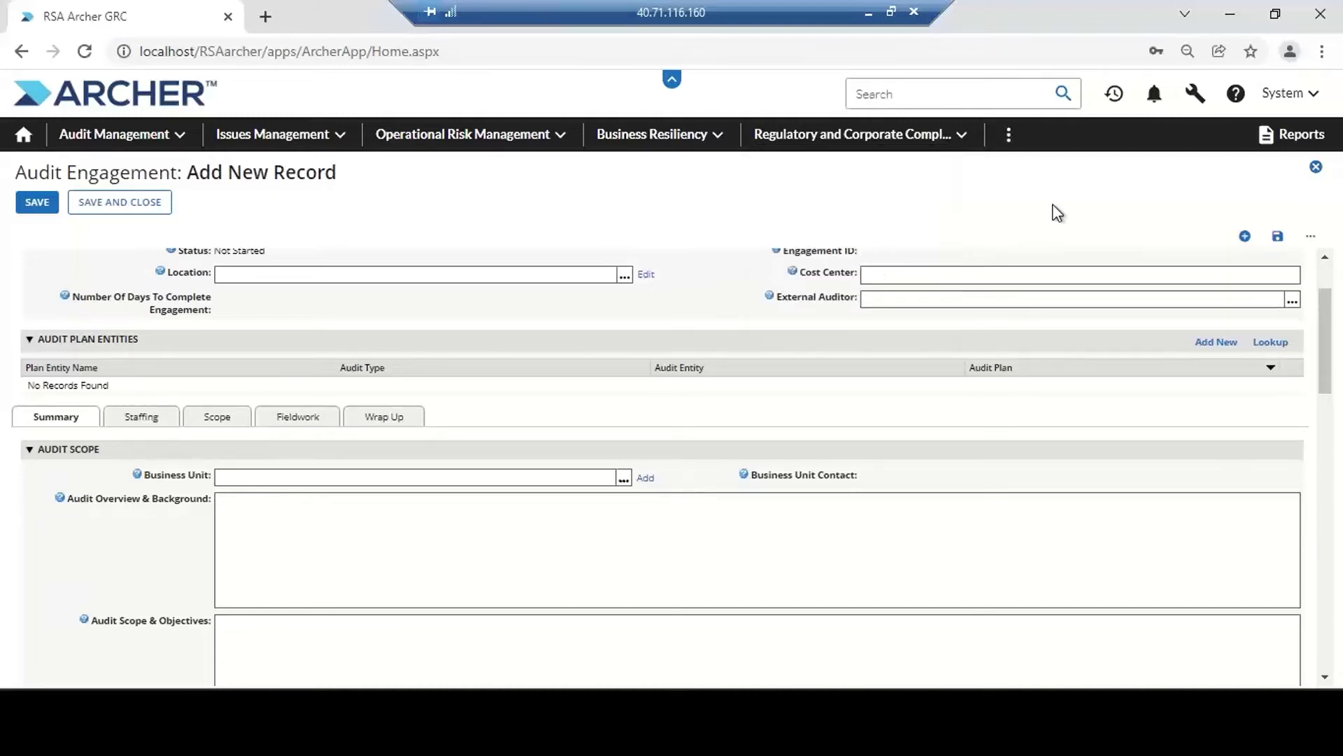
Open the Application Builder's Solutions management page in the administration area
click(1199, 103)
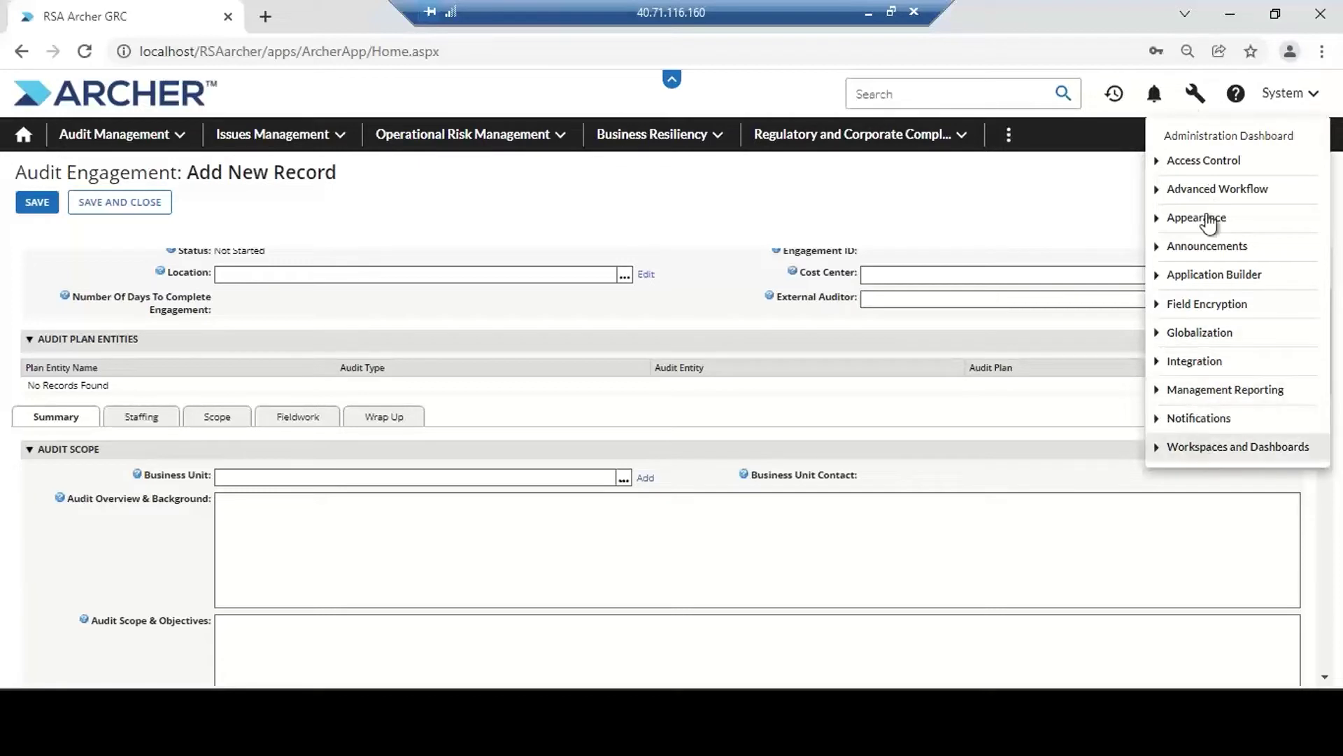
click(1158, 162)
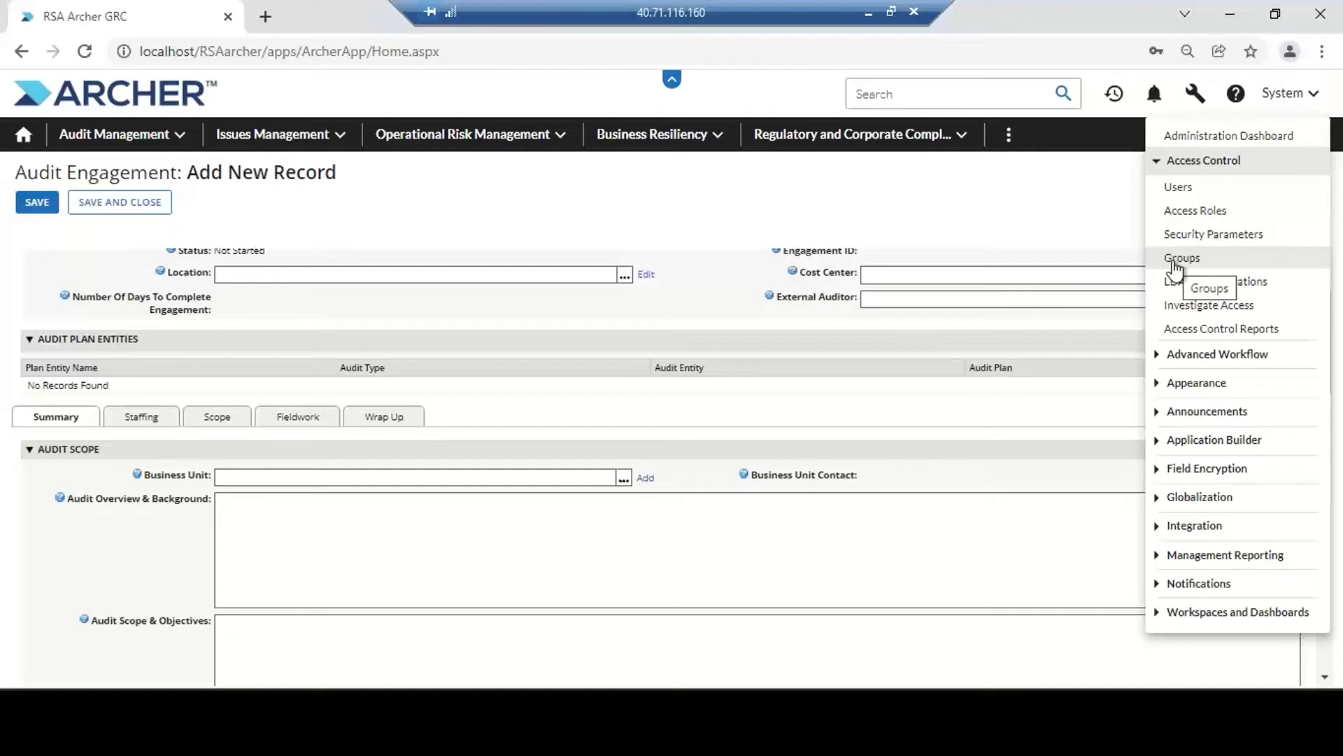
click(1162, 442)
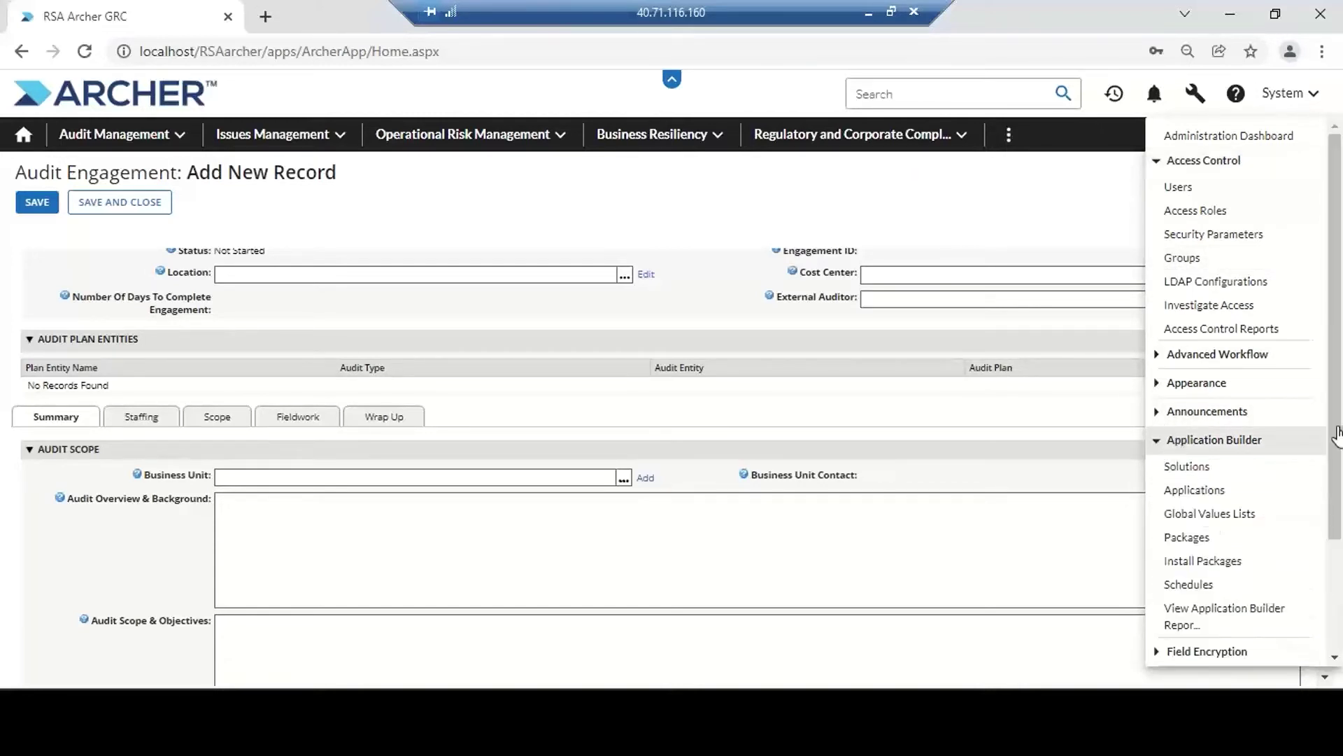
drag(1338, 434, 1340, 515)
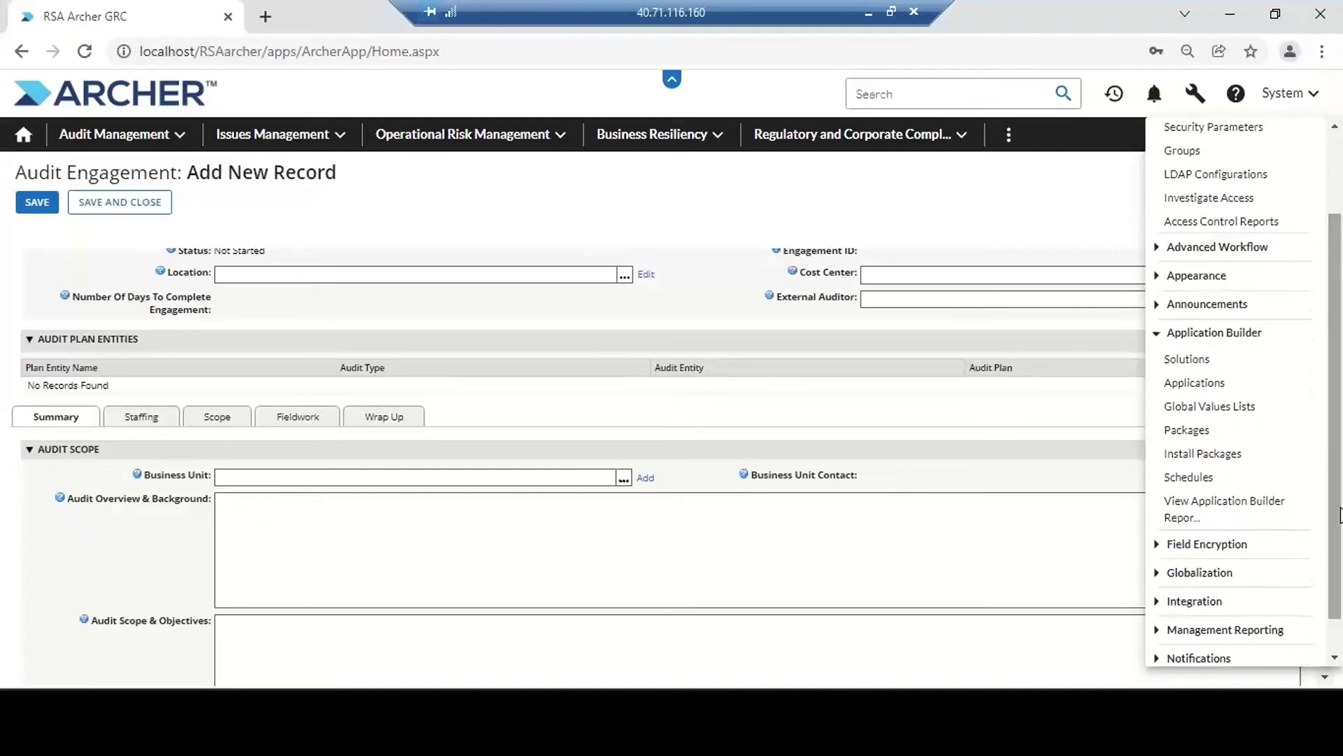
click(1182, 361)
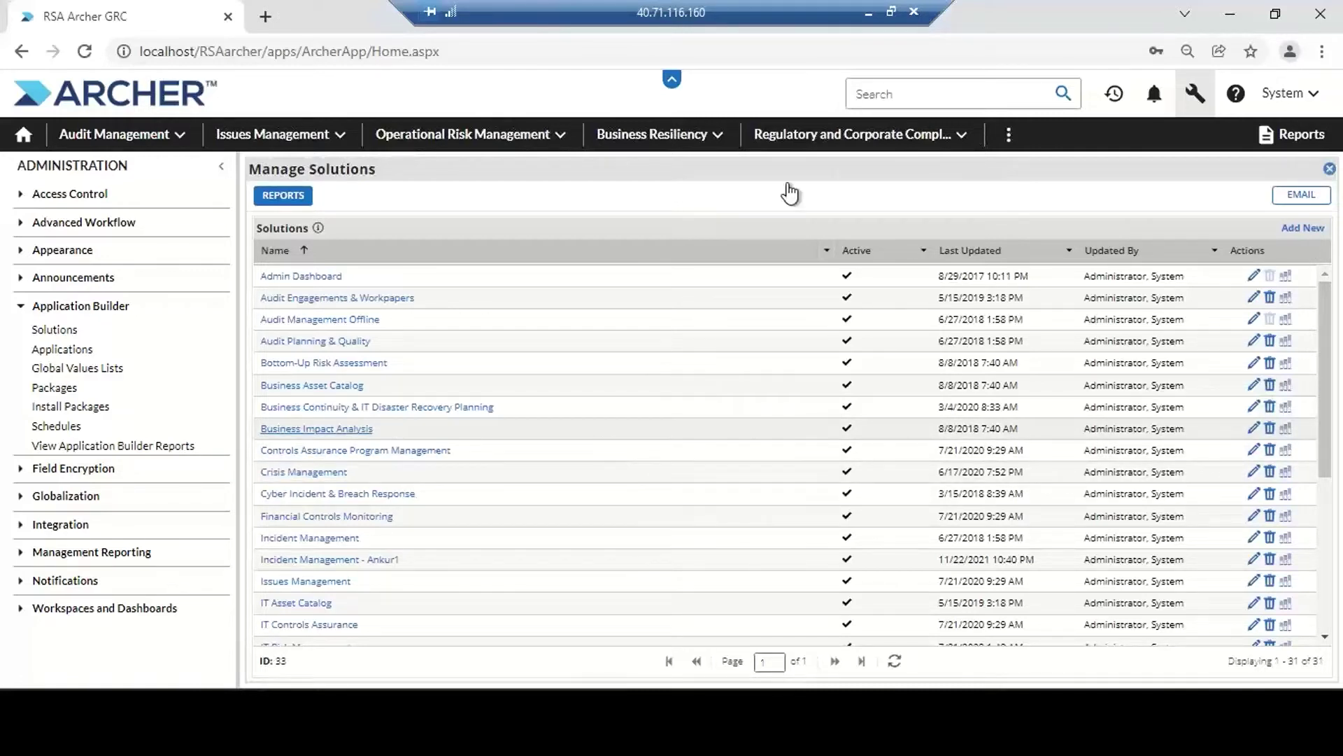
Leave the remote session, open a blank Notepad file and write the heading "Use Case / Solution"
click(866, 13)
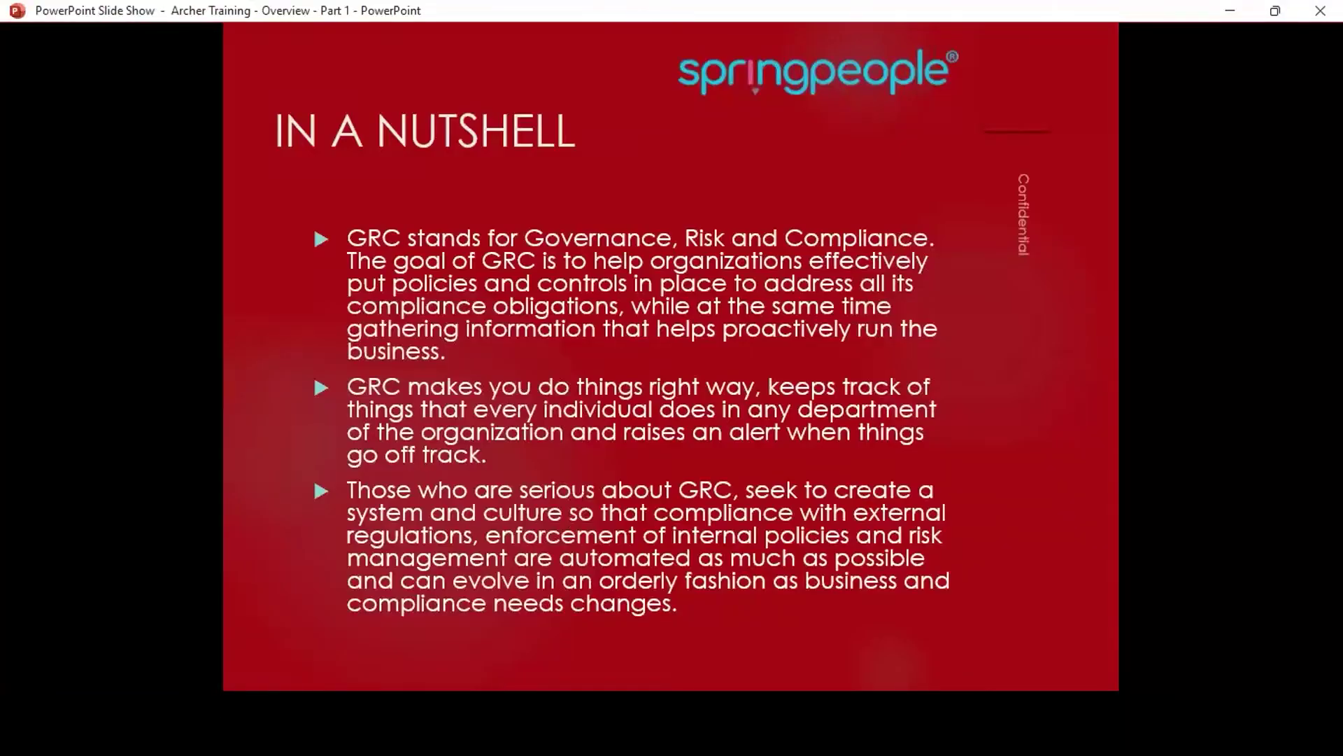
key(super+s)
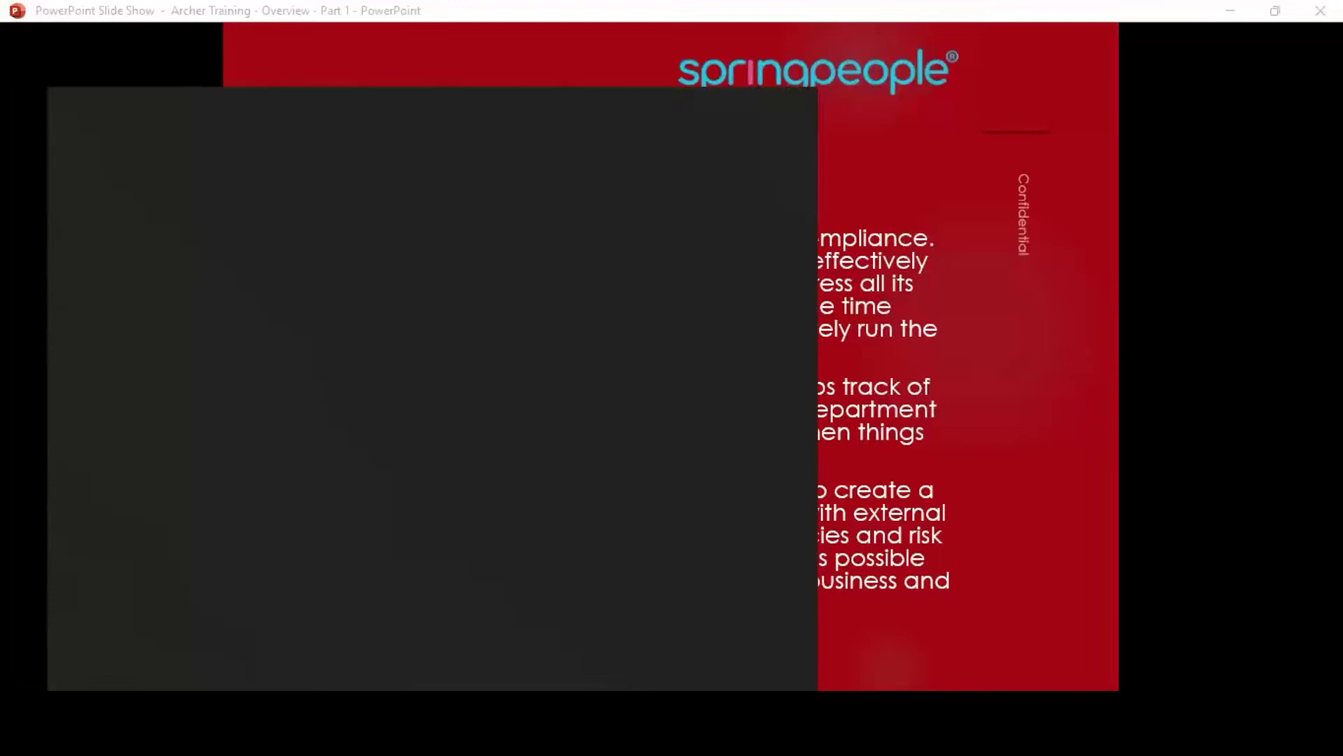
text(notepad)
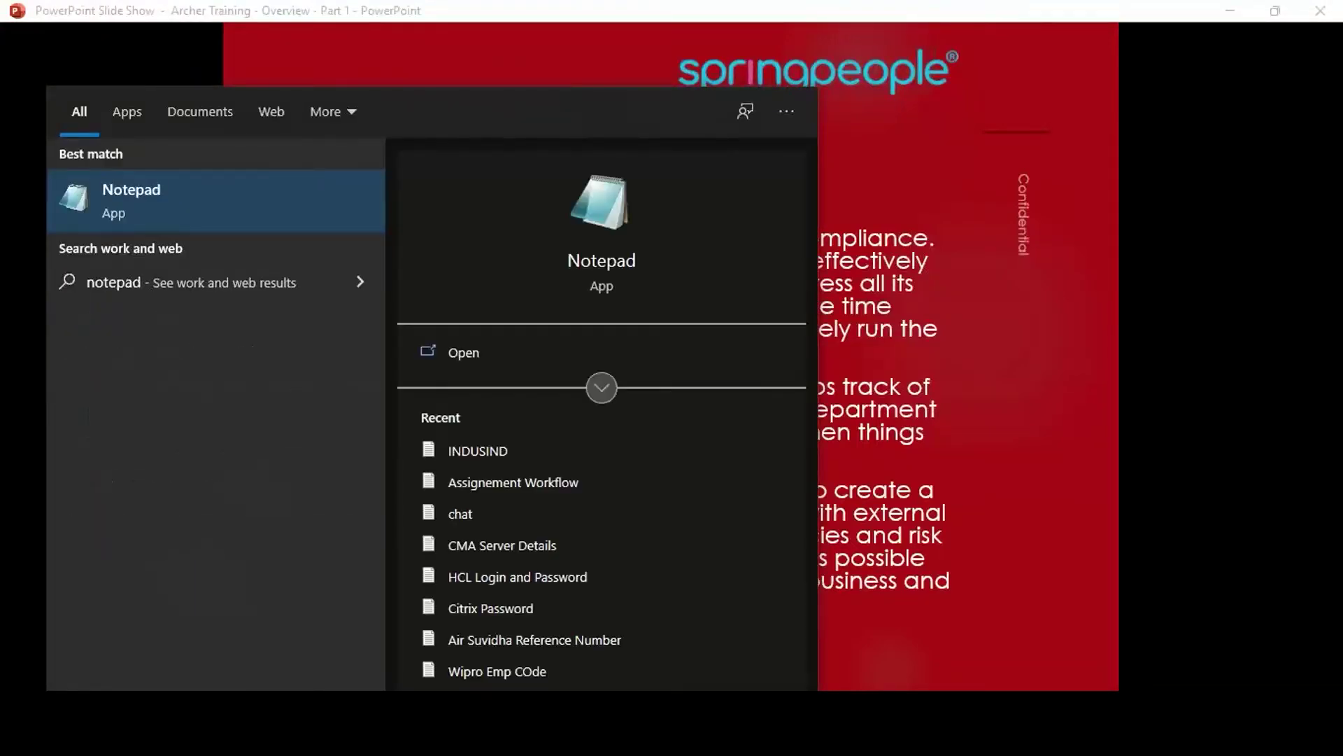
key(Return)
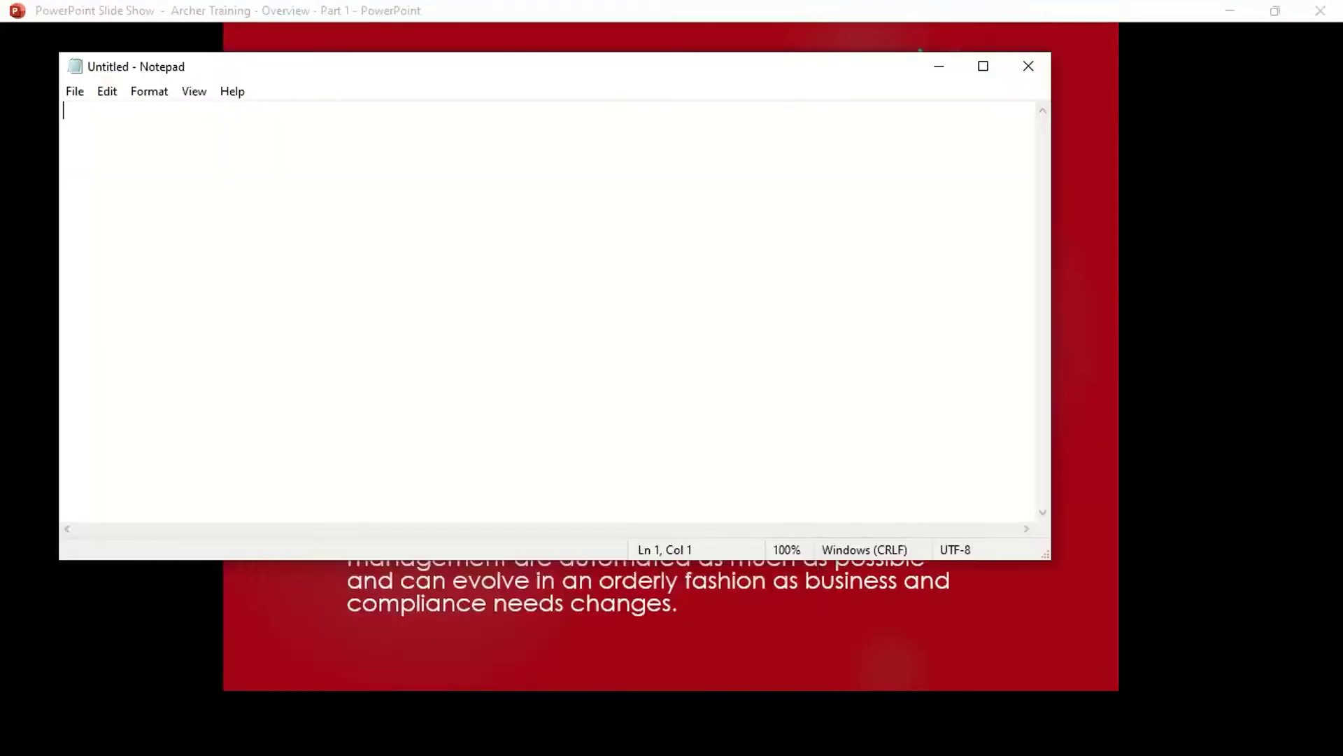
text(Use Case)
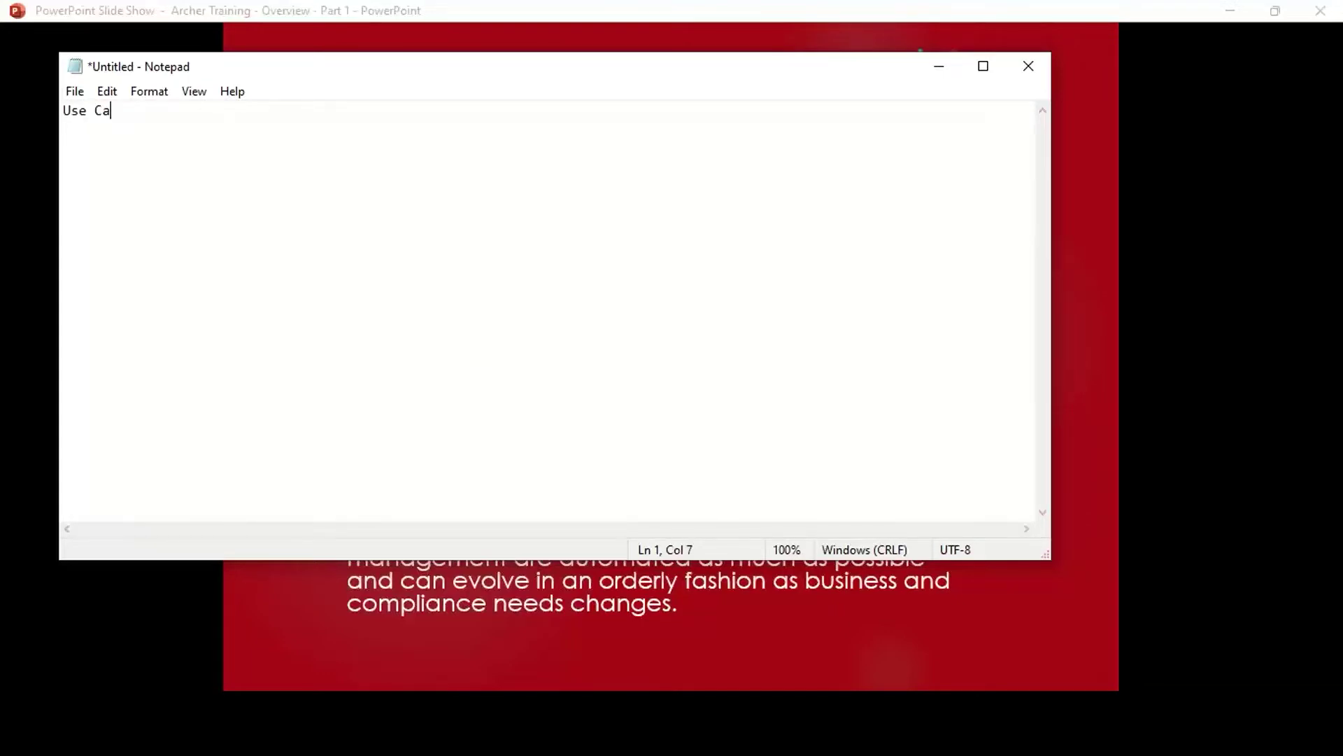
text( / Solution)
key(Return)
key(Return)
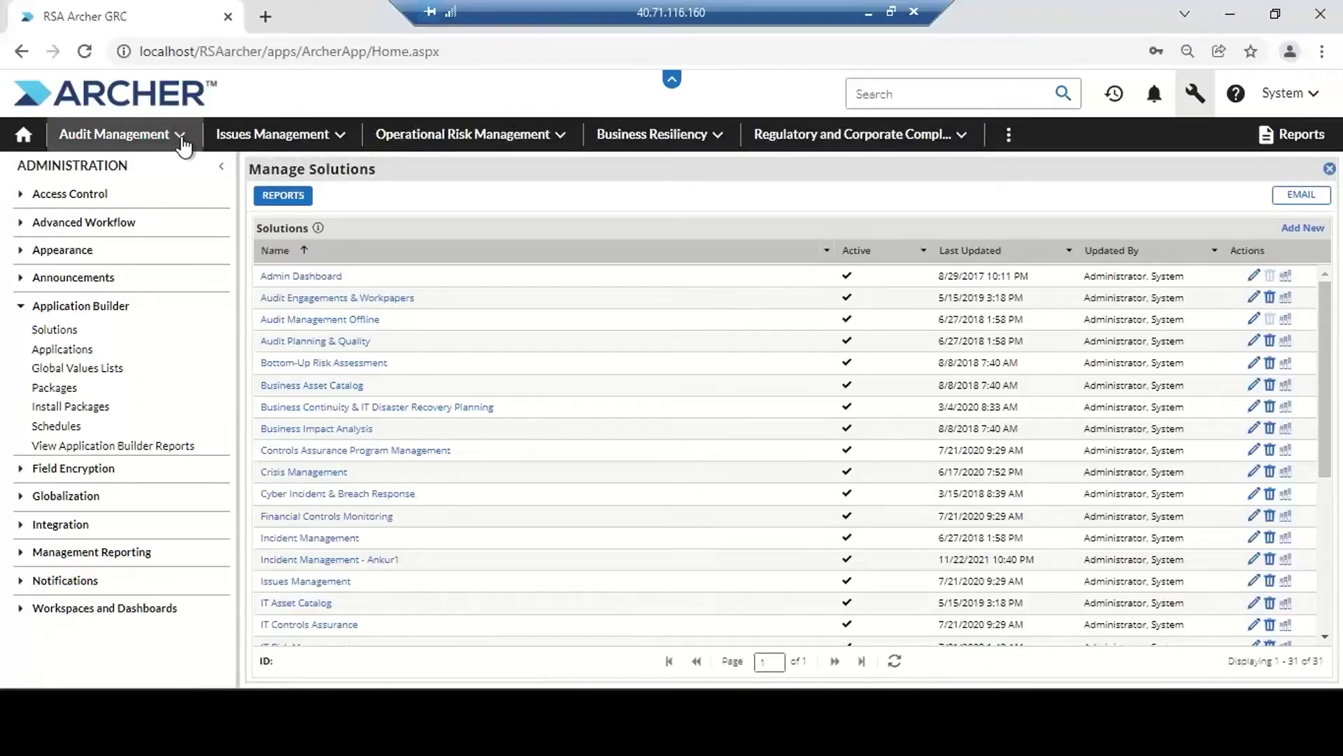
Switch back to Archer and view only the solution names in the Audit Management workspace
click(182, 135)
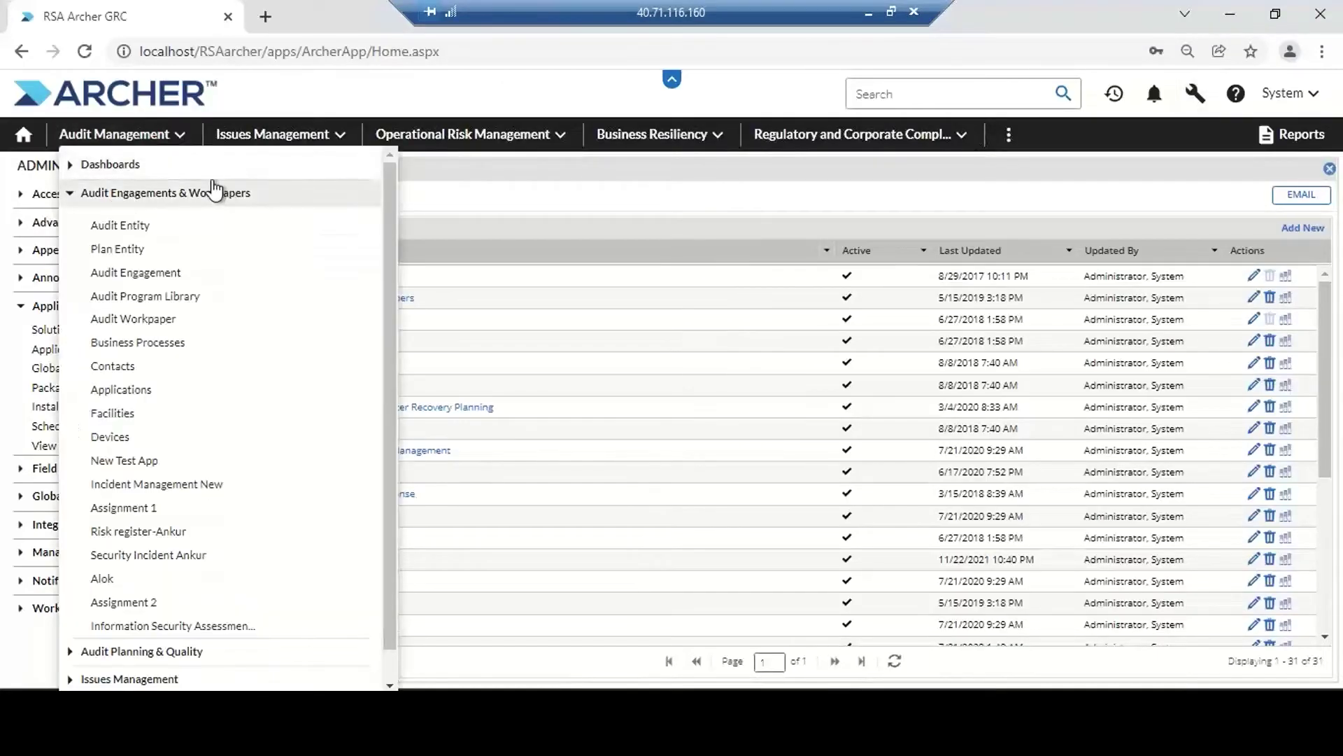
click(70, 192)
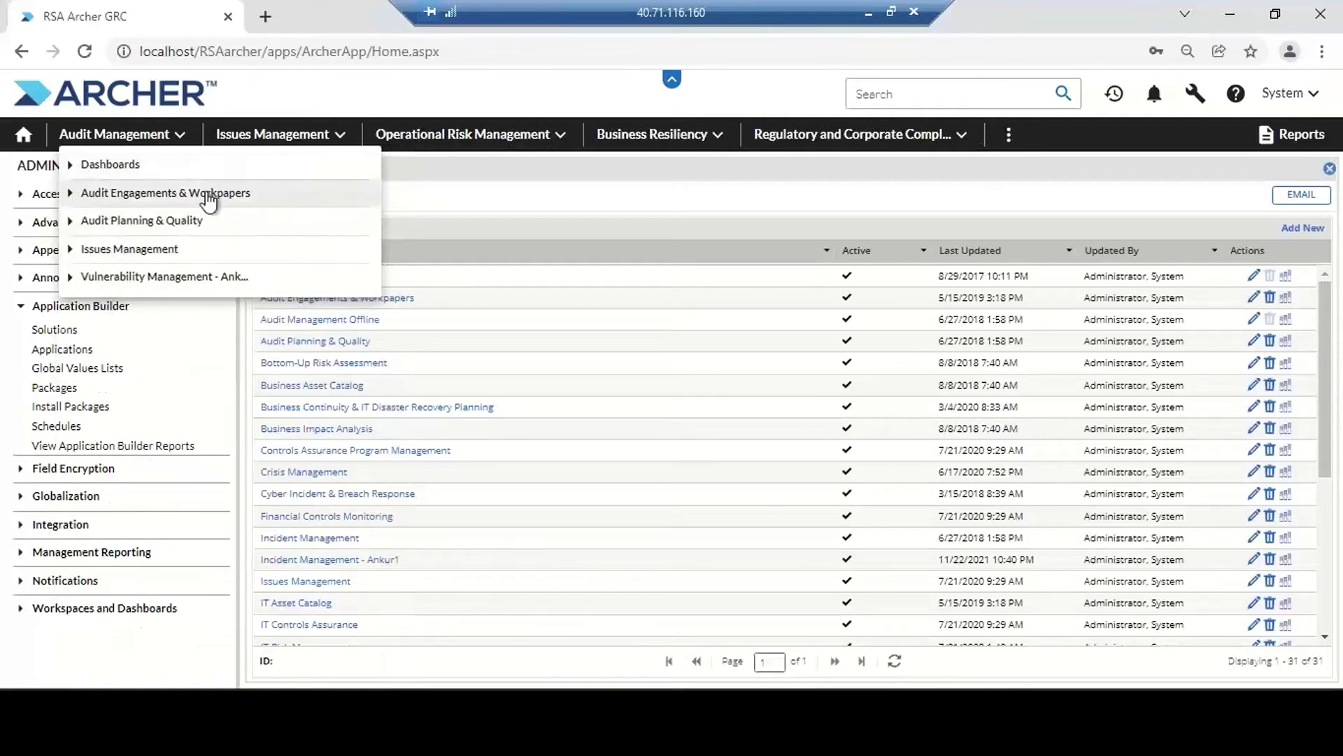
Switch to Notepad and add the line "We need to buy from RSA Core or OOB Solutions" below the heading
click(868, 12)
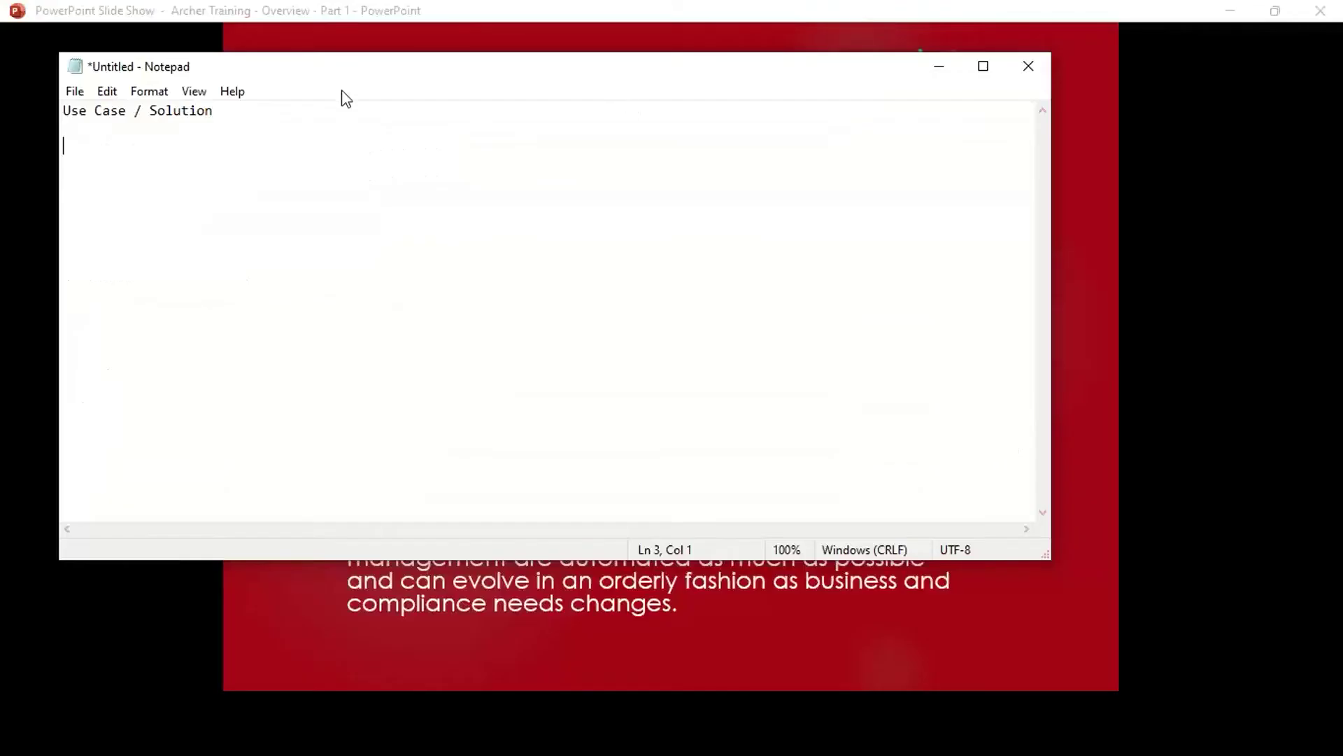
click(301, 114)
key(Return)
key(Return)
text(We need to buy from )
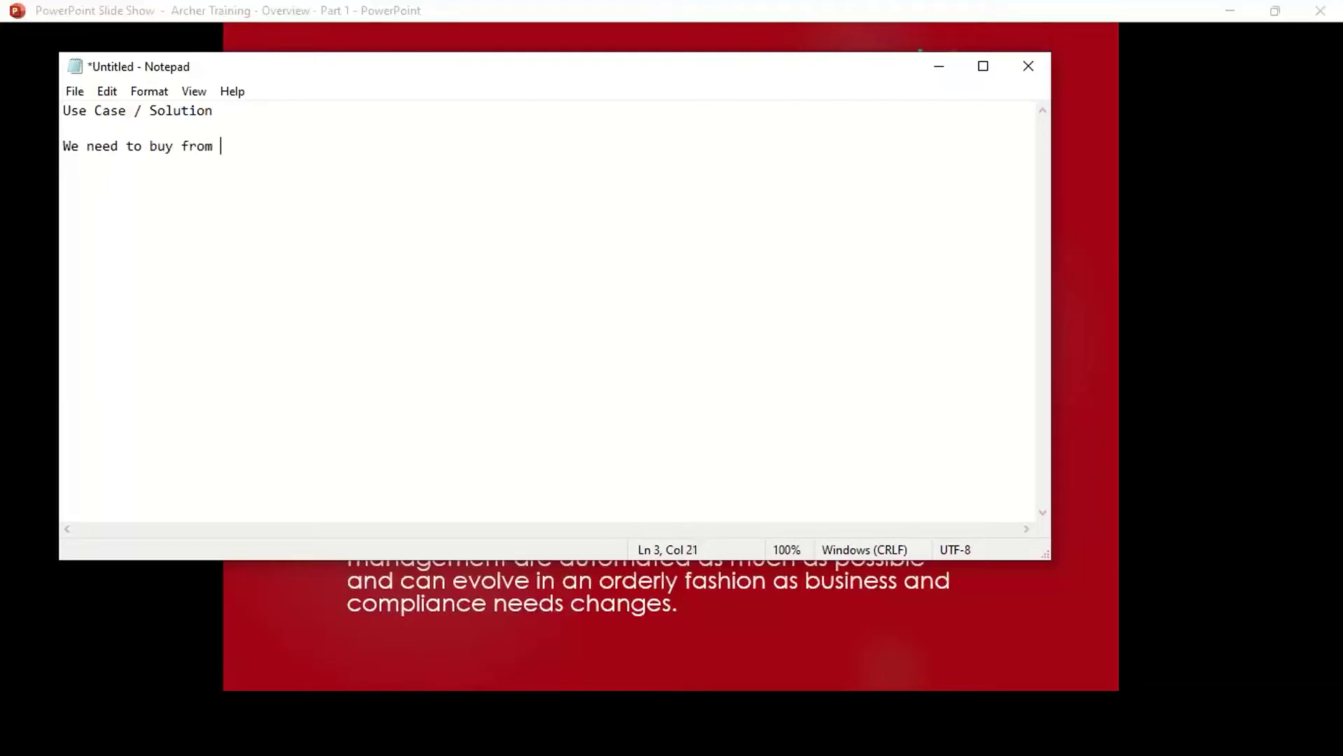
text(RSA Core or OOB Soluto)
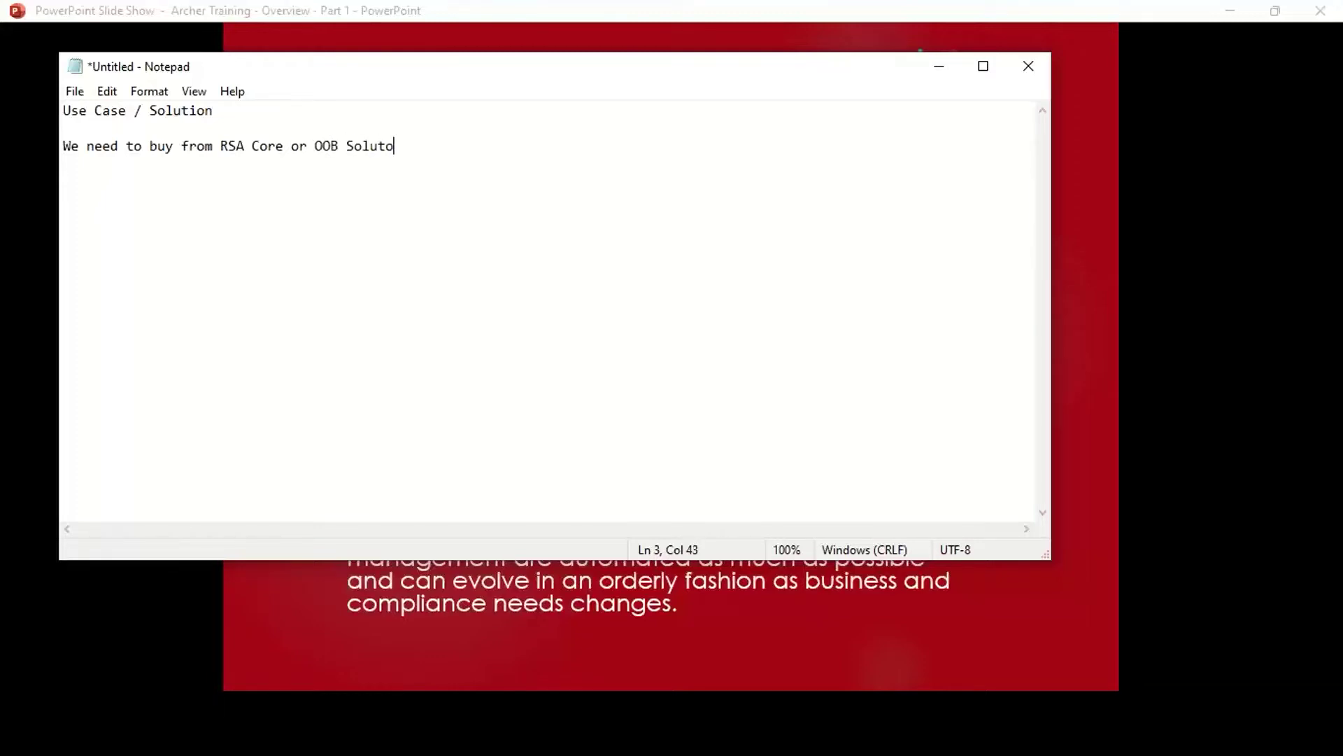
text(ions)
key(Return)
key(Return)
Switch back to Archer and view the applications contained in the Audit Engagements & Workpapers solution
key(alt+Tab)
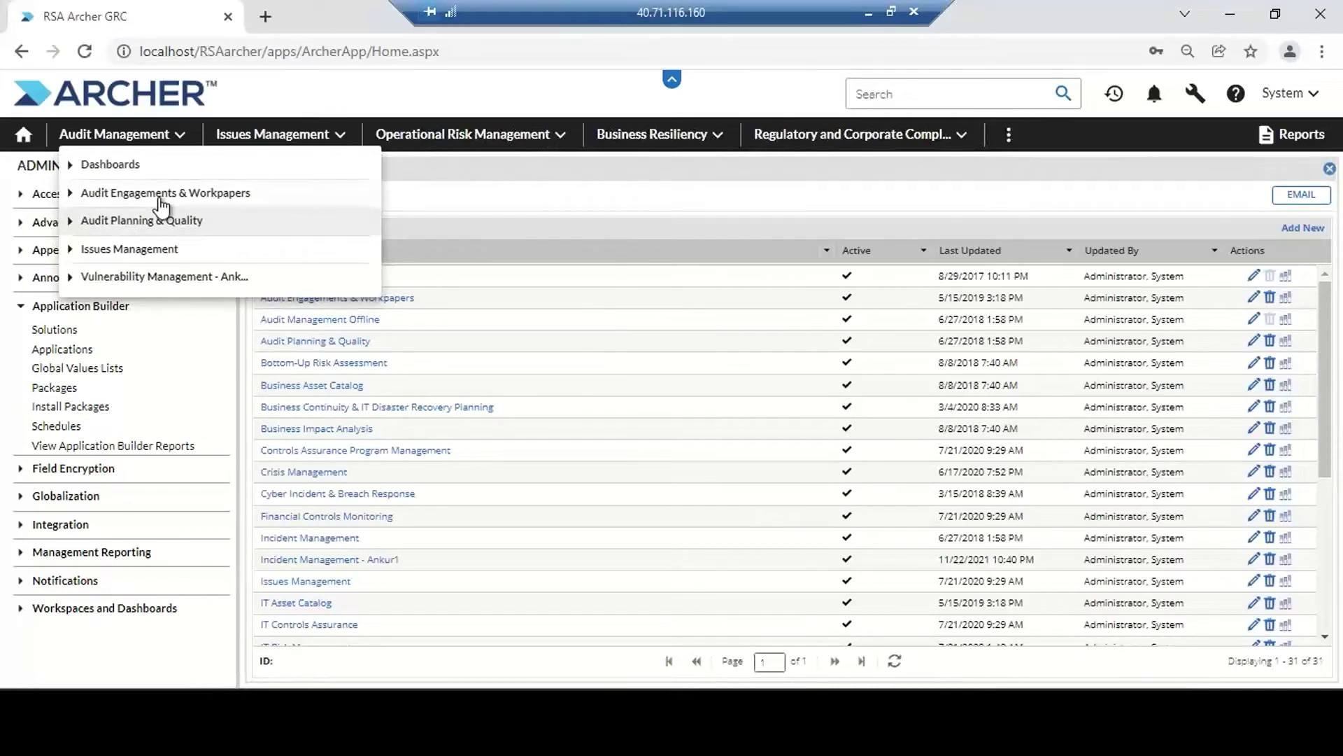
click(72, 194)
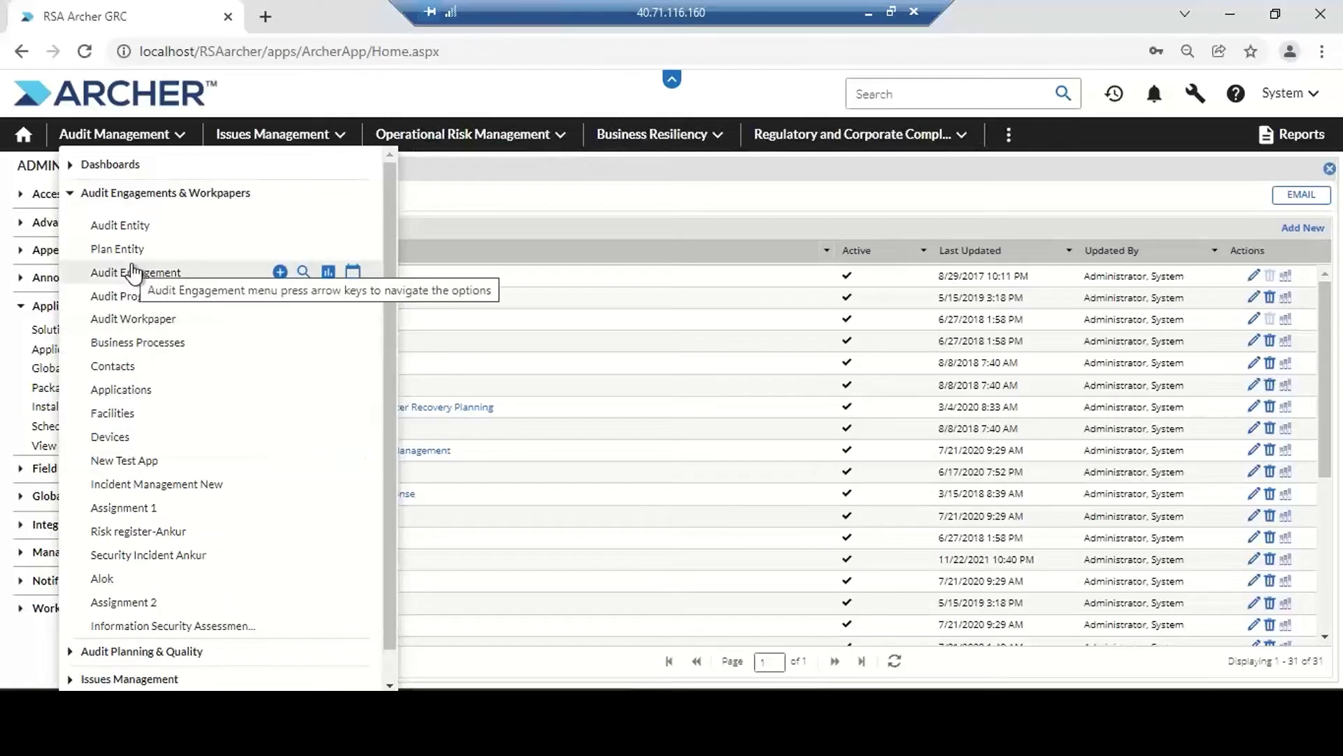
click(76, 196)
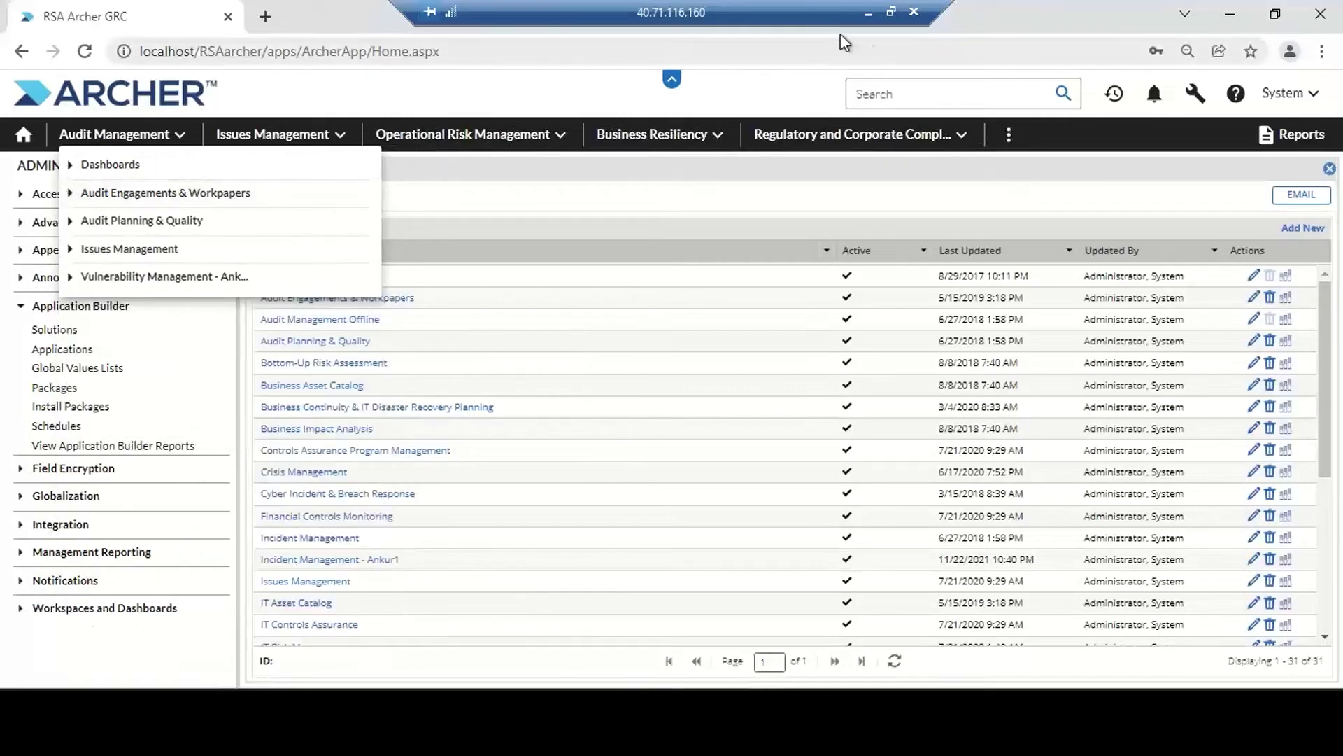
Switch to Notepad and add the line "Applications which we got automatically with the USE case are called COre Applications" below the existing notes
click(868, 13)
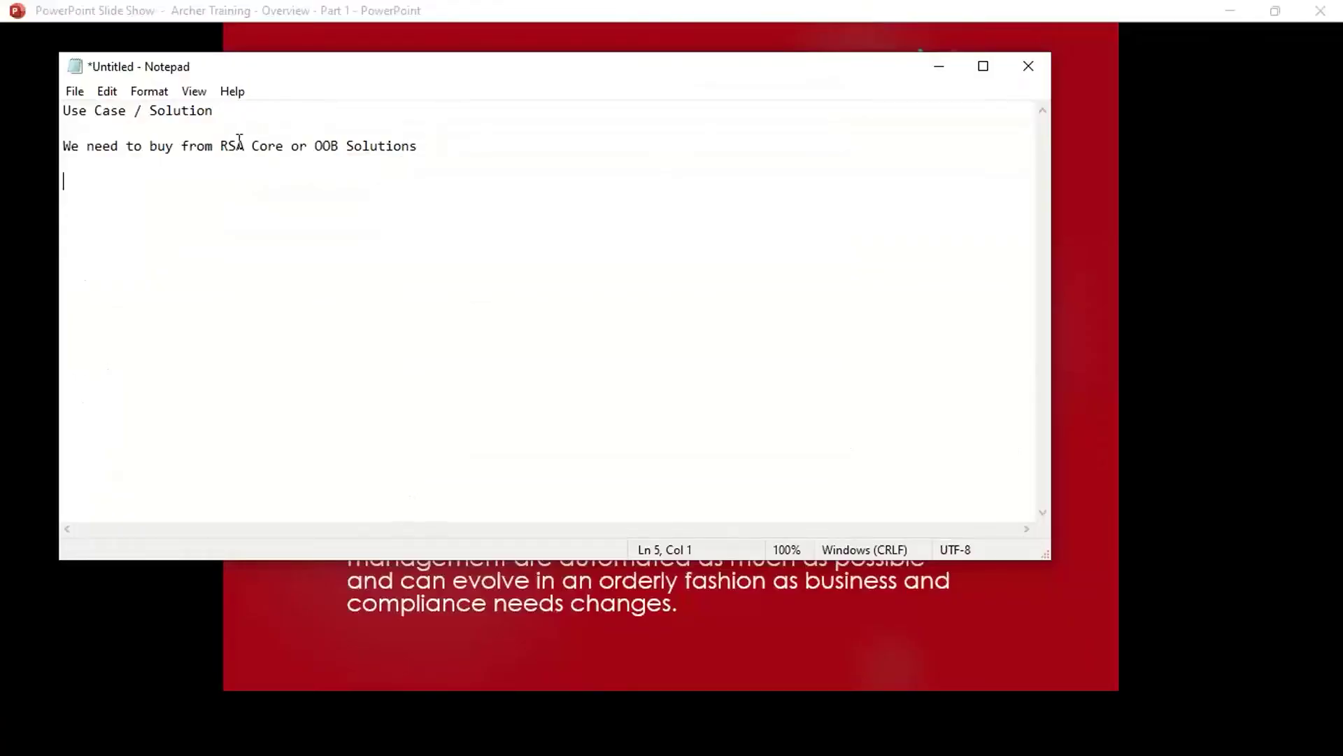
drag(63, 111, 222, 111)
click(216, 179)
click(458, 147)
key(Return)
key(Return)
key(Return)
text(Applicatio)
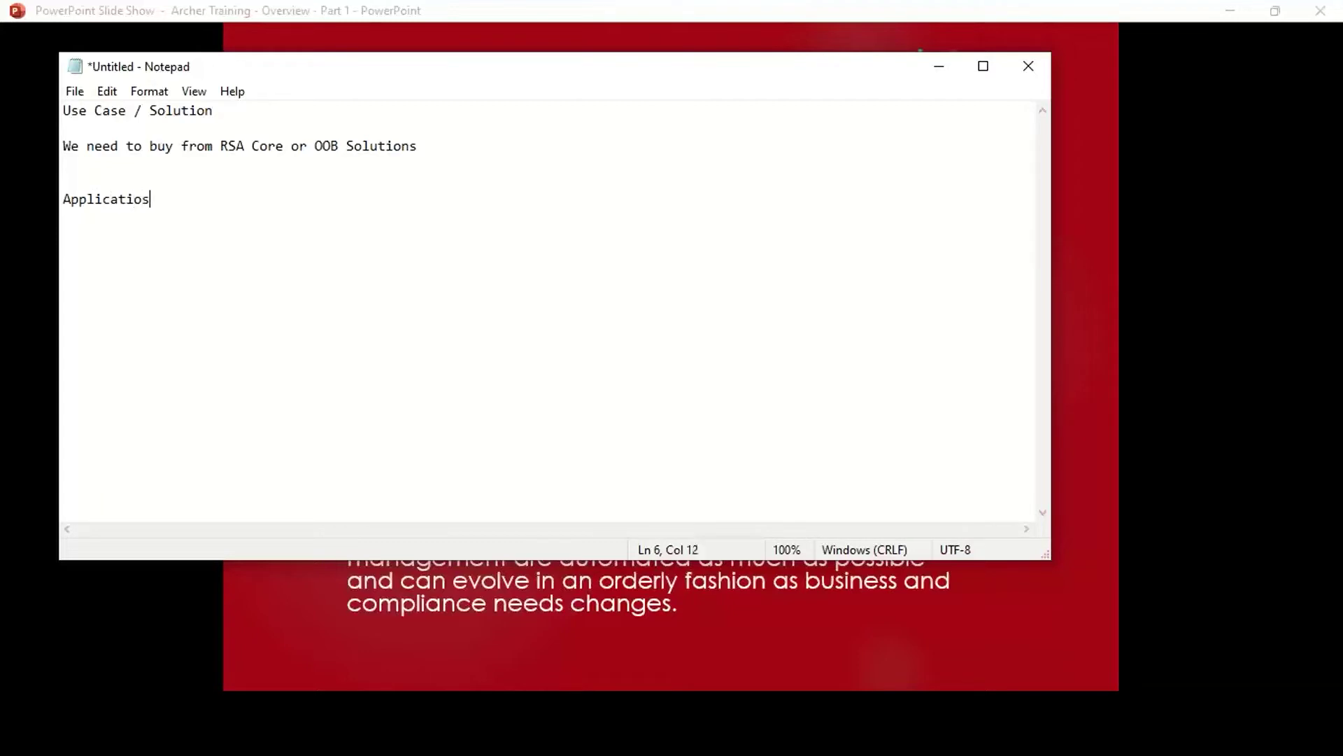
key(BackSpace)
text(ons which we got automa)
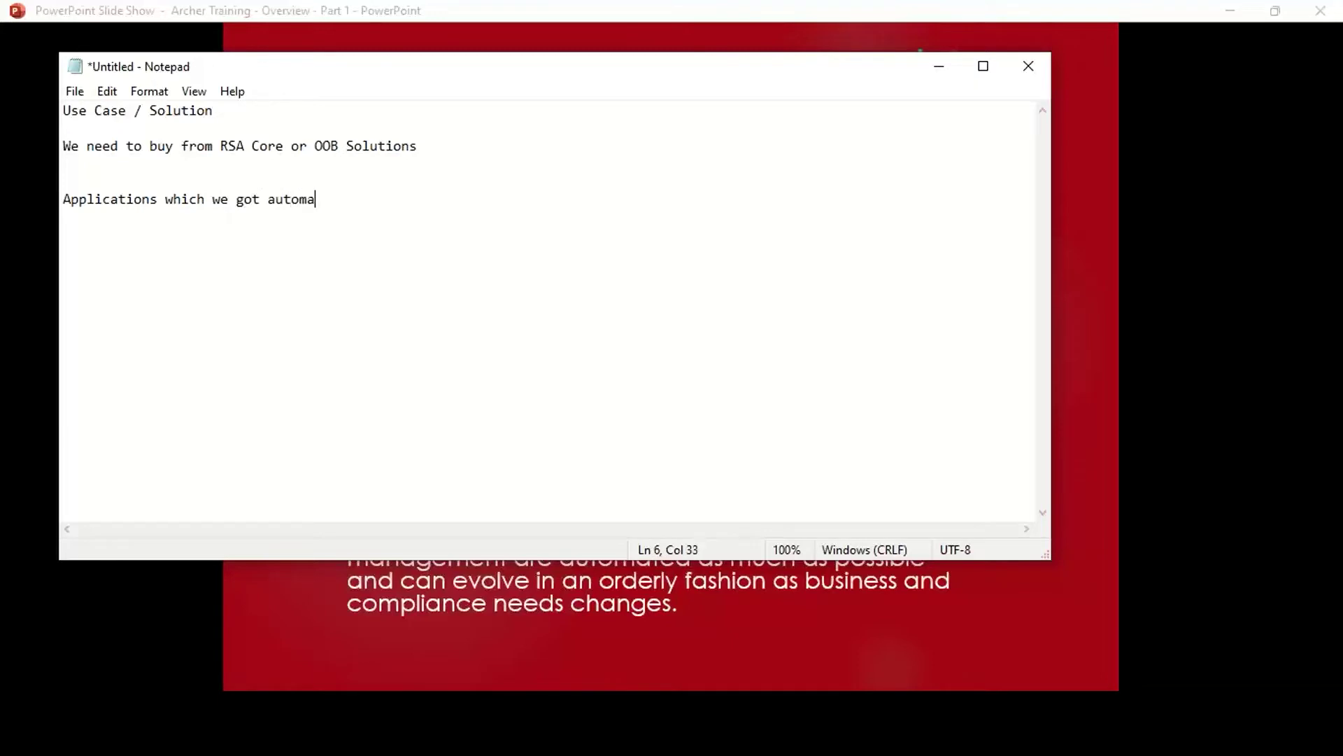
text(tically with the U)
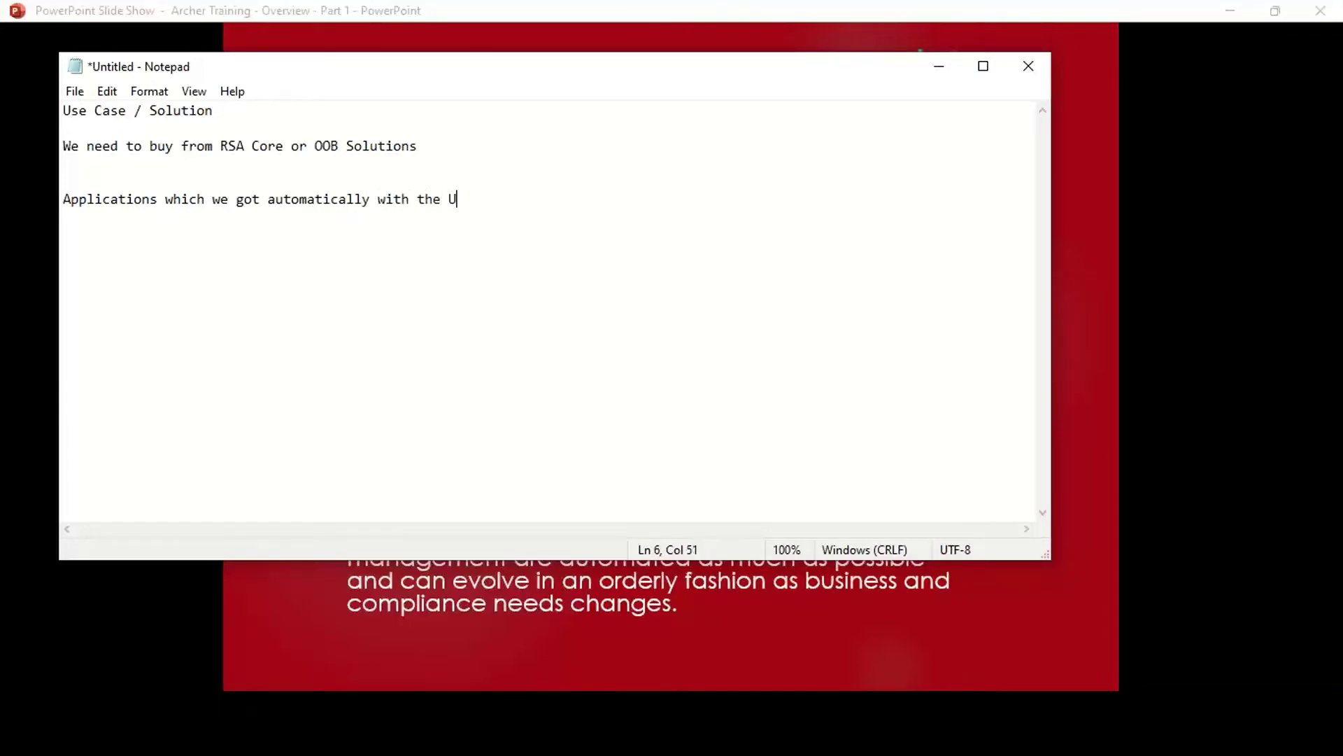
text(SE case are called )
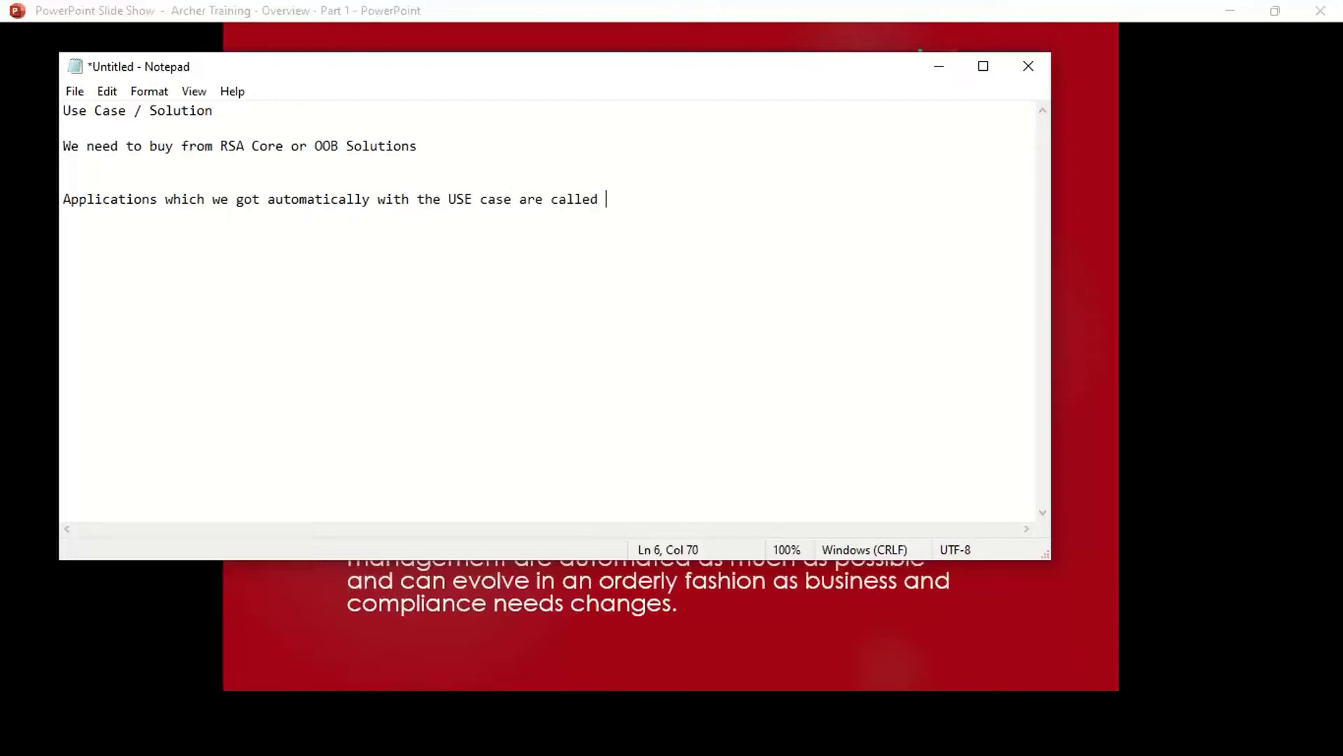
text(COre Applications)
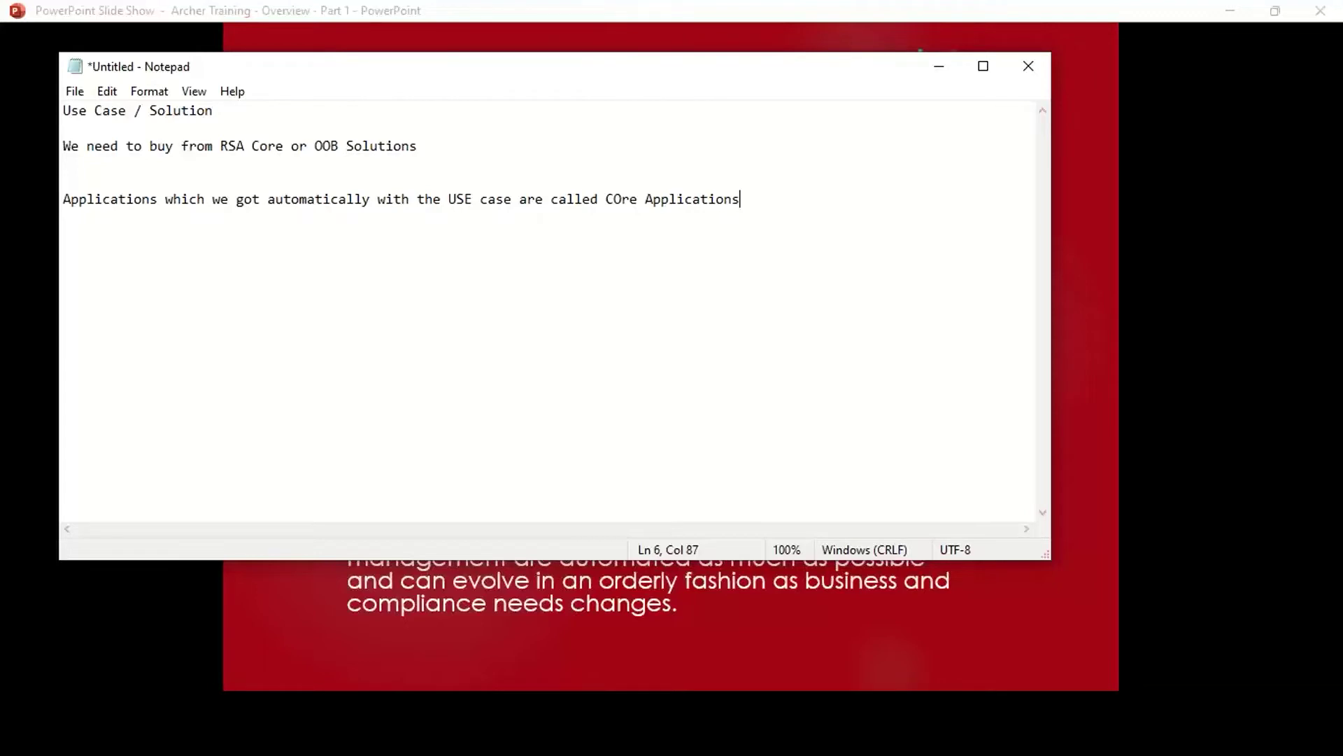
Add the line "are still we can leaverage or Modify it as per client reqirement" below the core applications note
key(Return)
key(Return)
key(Return)
text(are still we can leave)
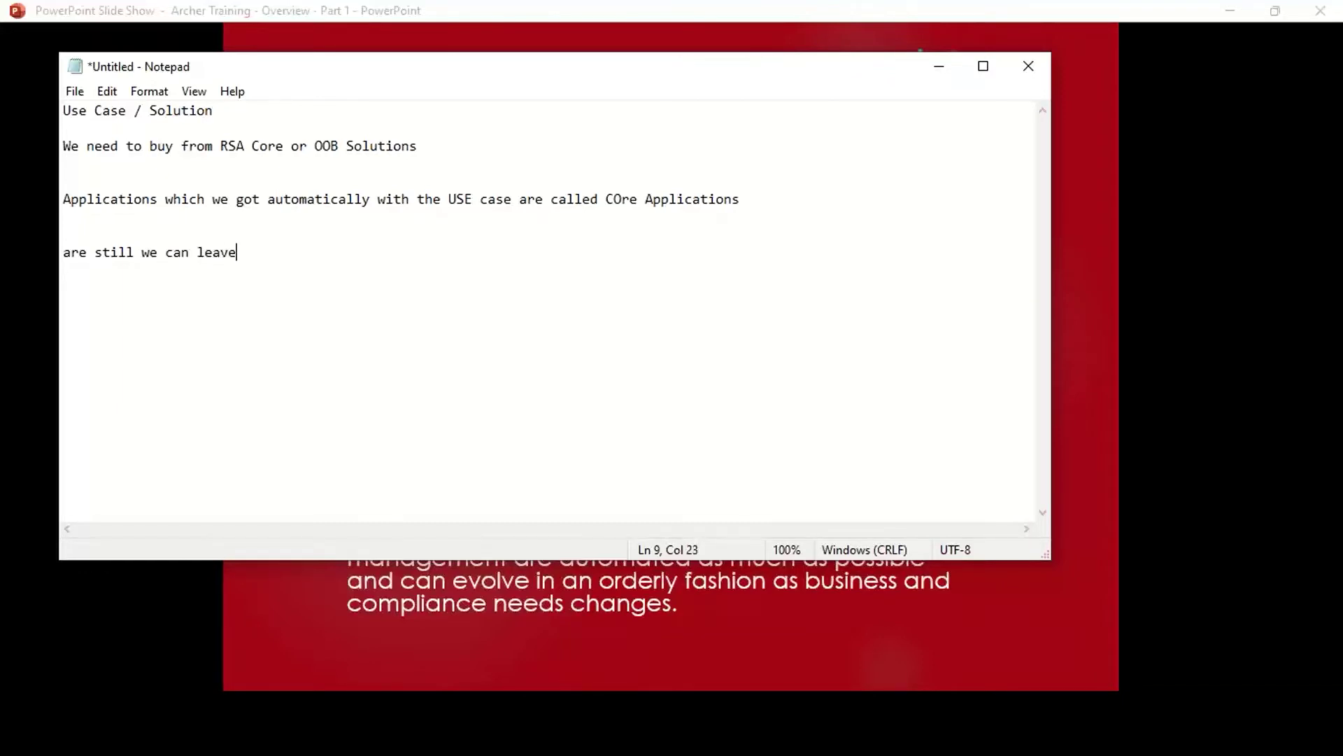
text(rage or Modify it as pe)
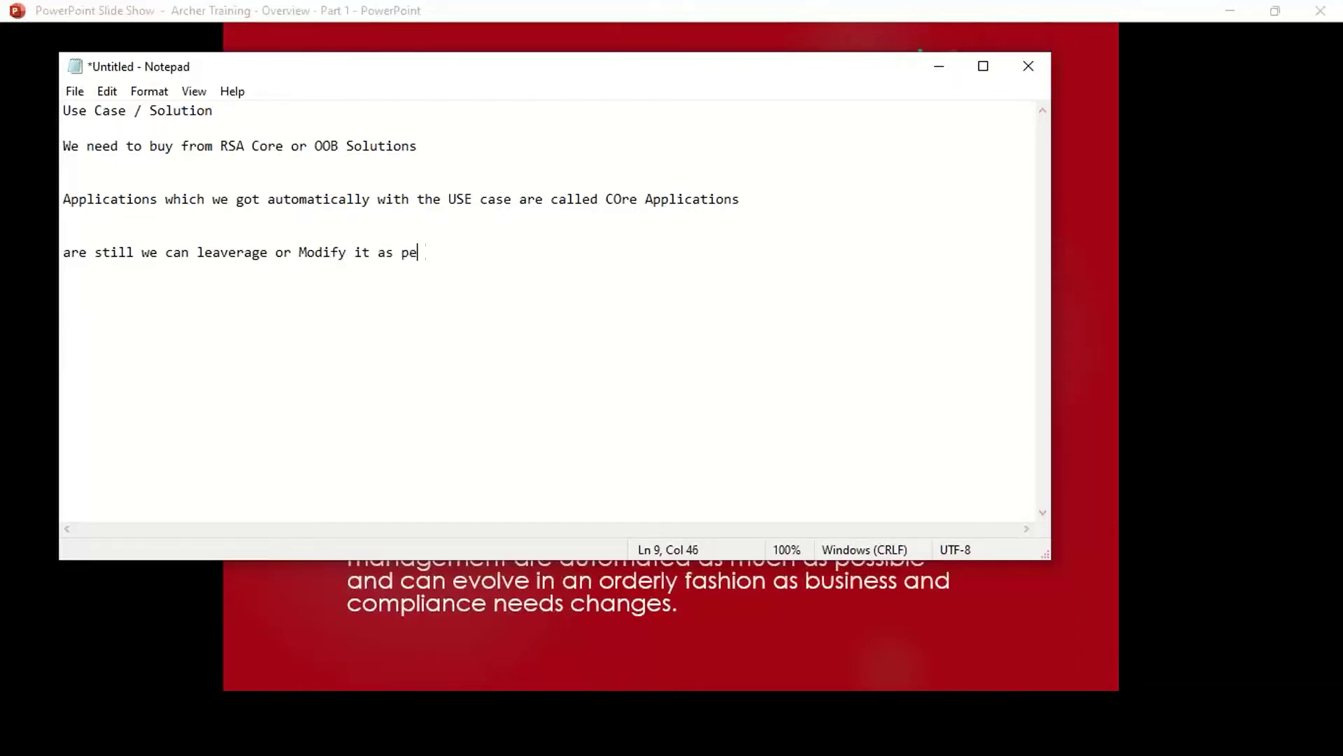
text(r client reqiorement)
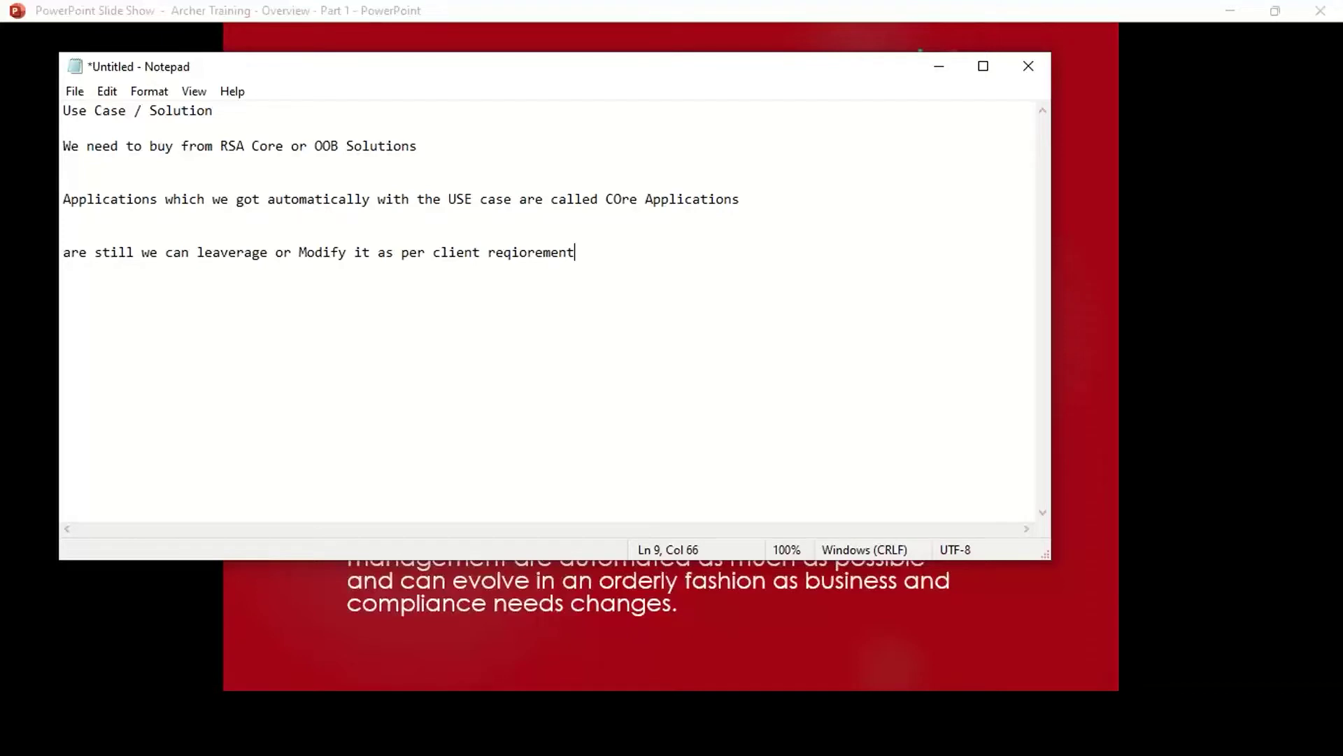
key(BackSpace)
key(BackSpace)
key(BackSpace)
key(BackSpace)
key(BackSpace)
key(BackSpace)
key(BackSpace)
text(rement)
Add the line "On Demand Applications ---- We need to buys Individual License" at the end of the notes
key(Return)
key(Return)
key(Return)
text(On)
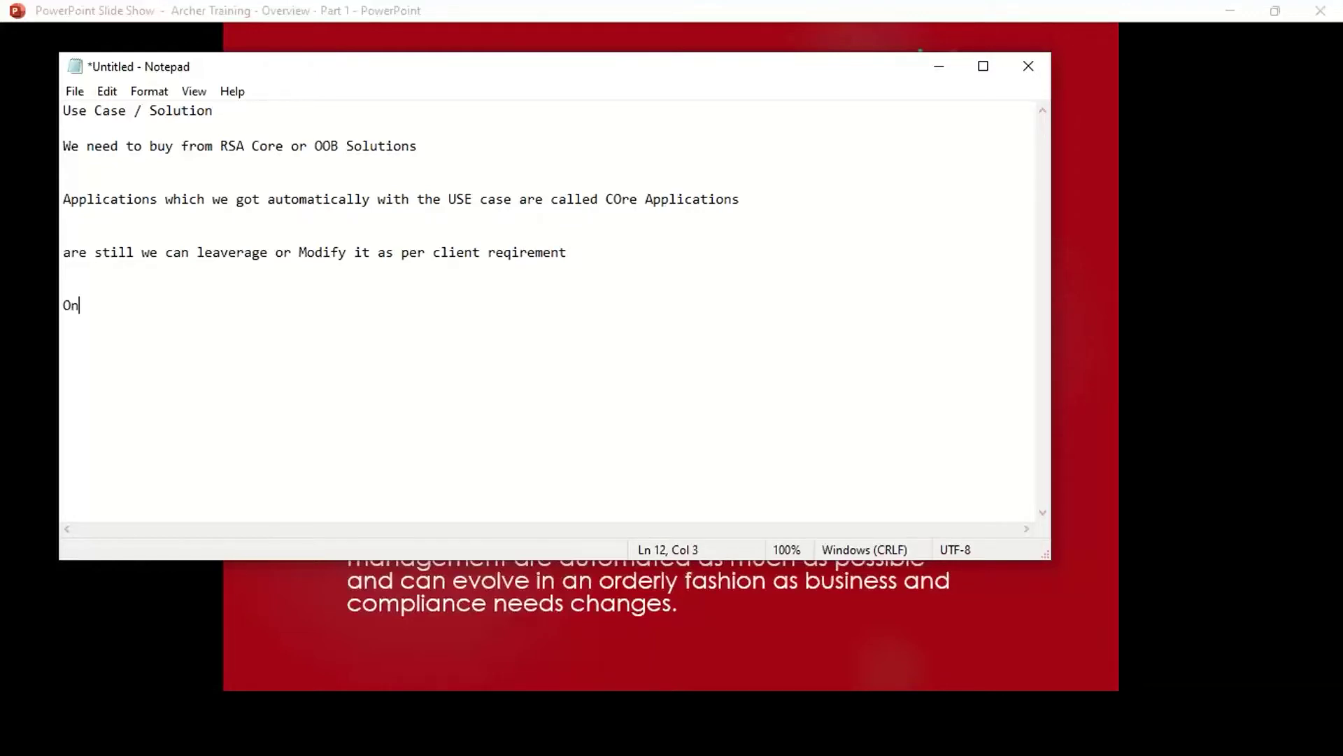
text( Demand Applications)
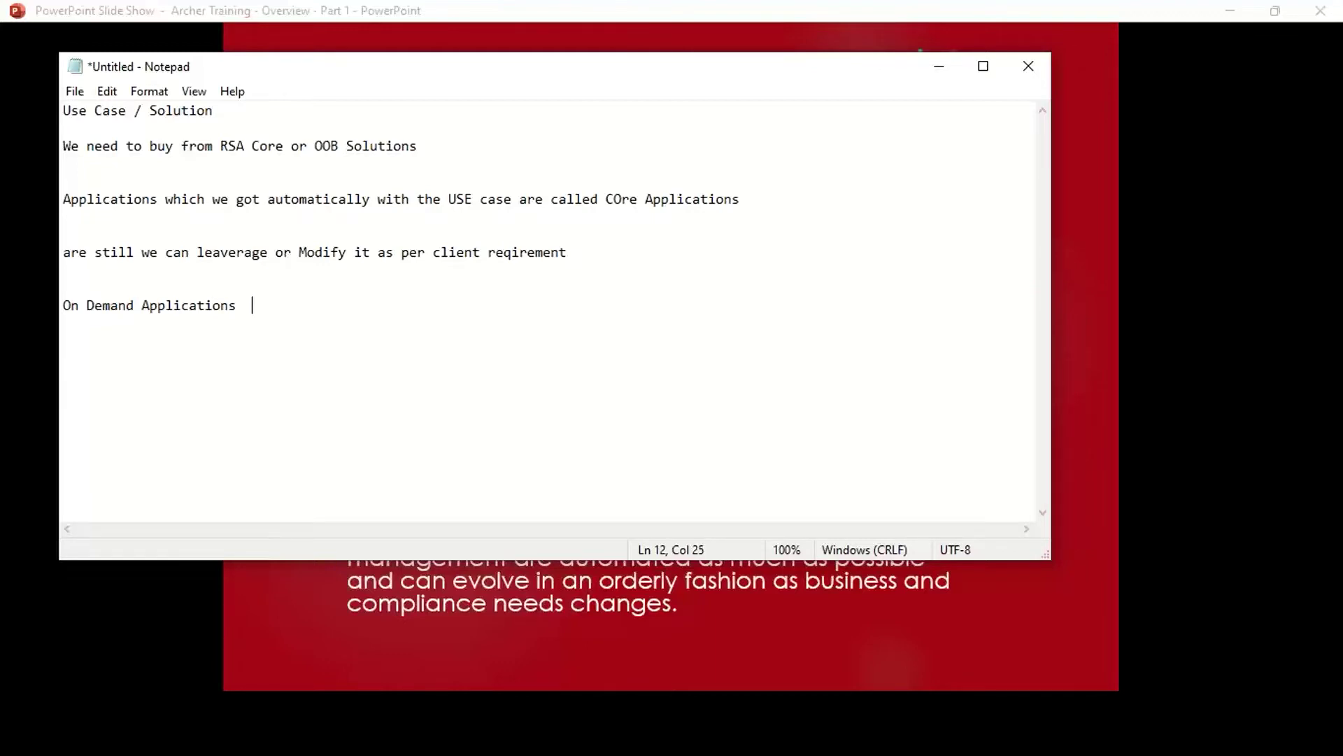
text(---- We need to buys )
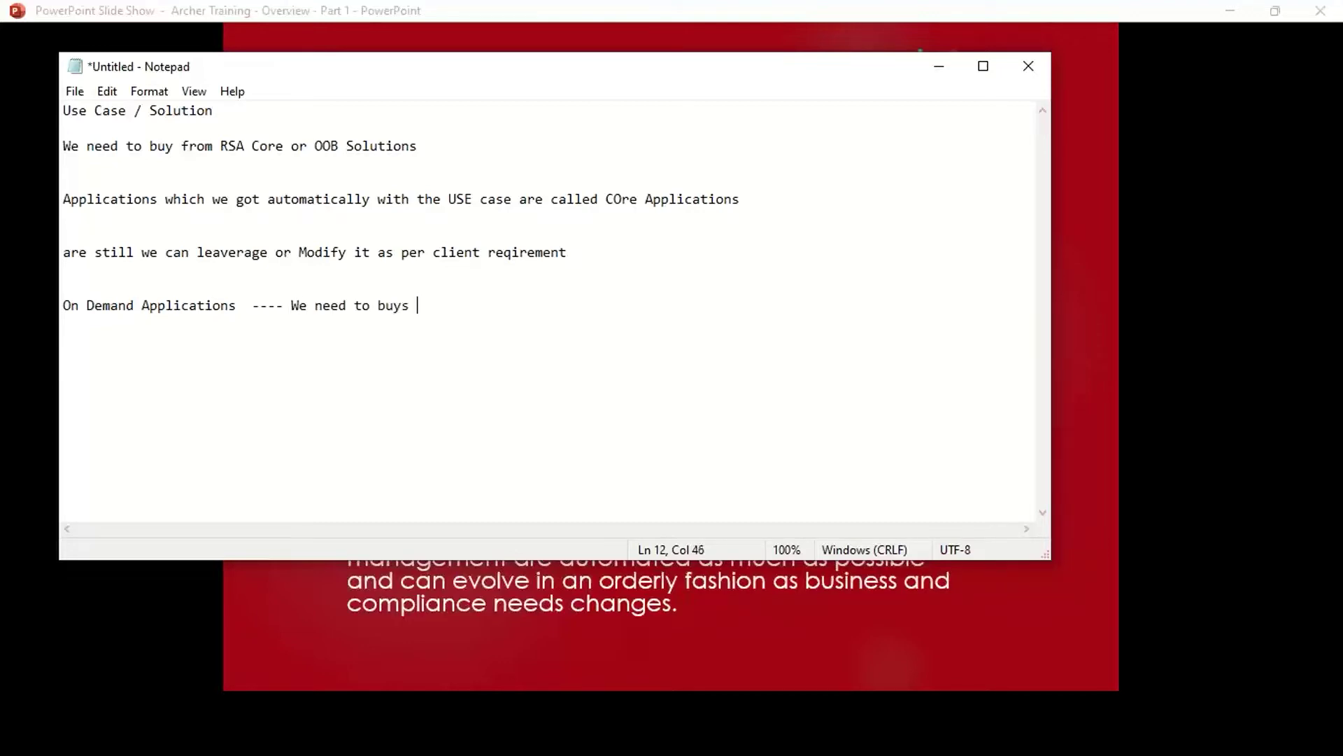
text(Indivi)
text(dual License)
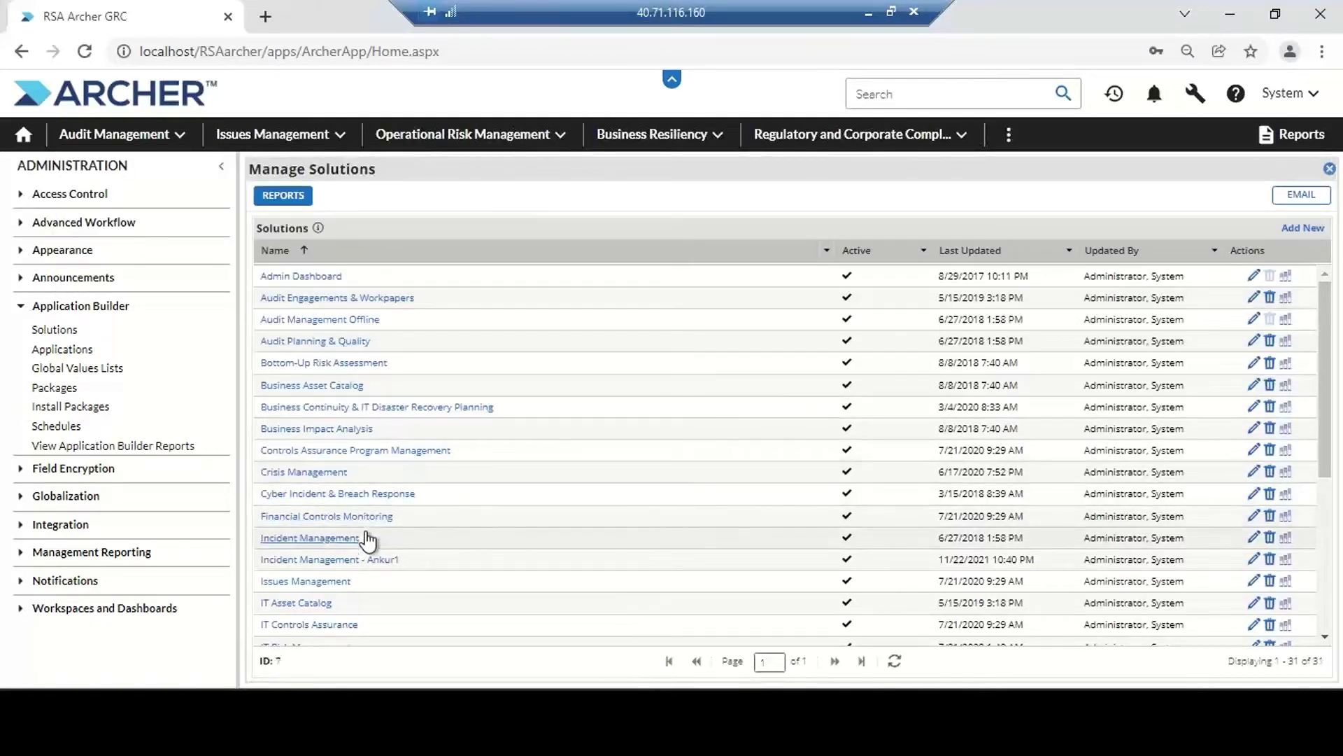
click(63, 349)
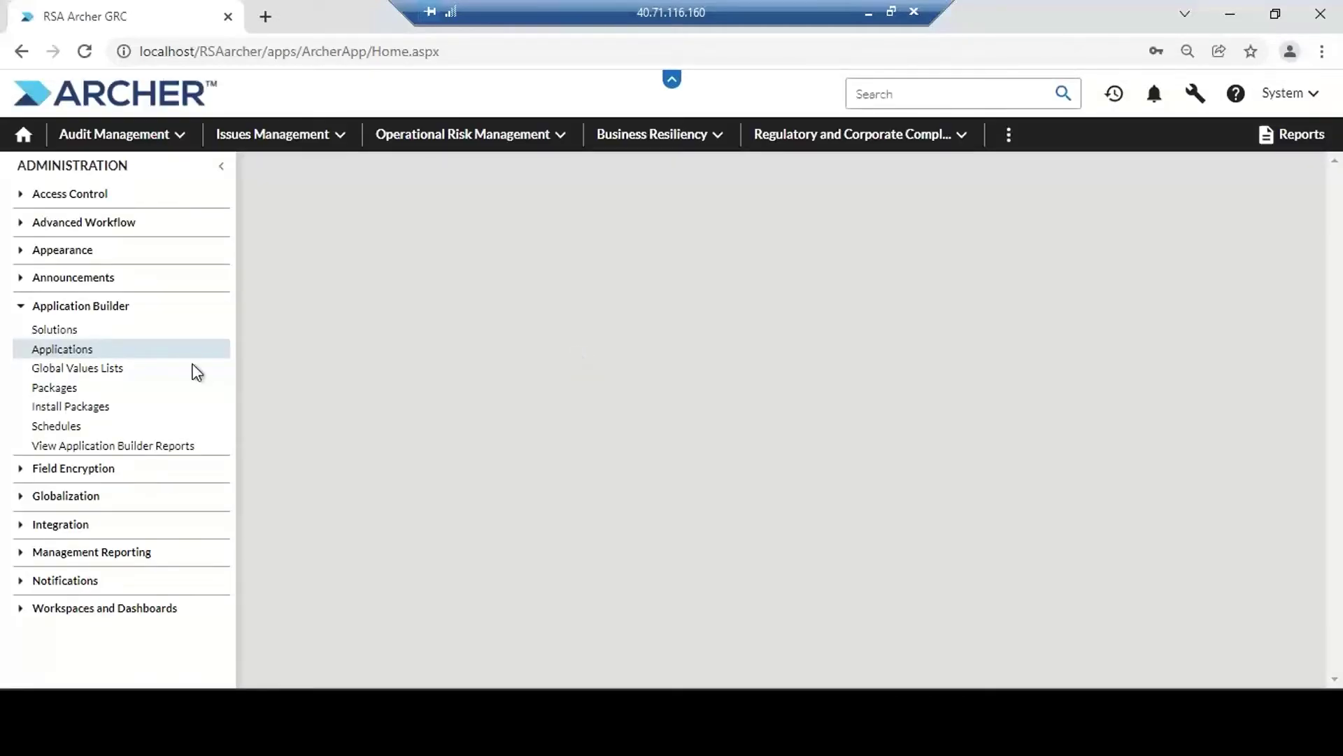
click(89, 351)
click(436, 53)
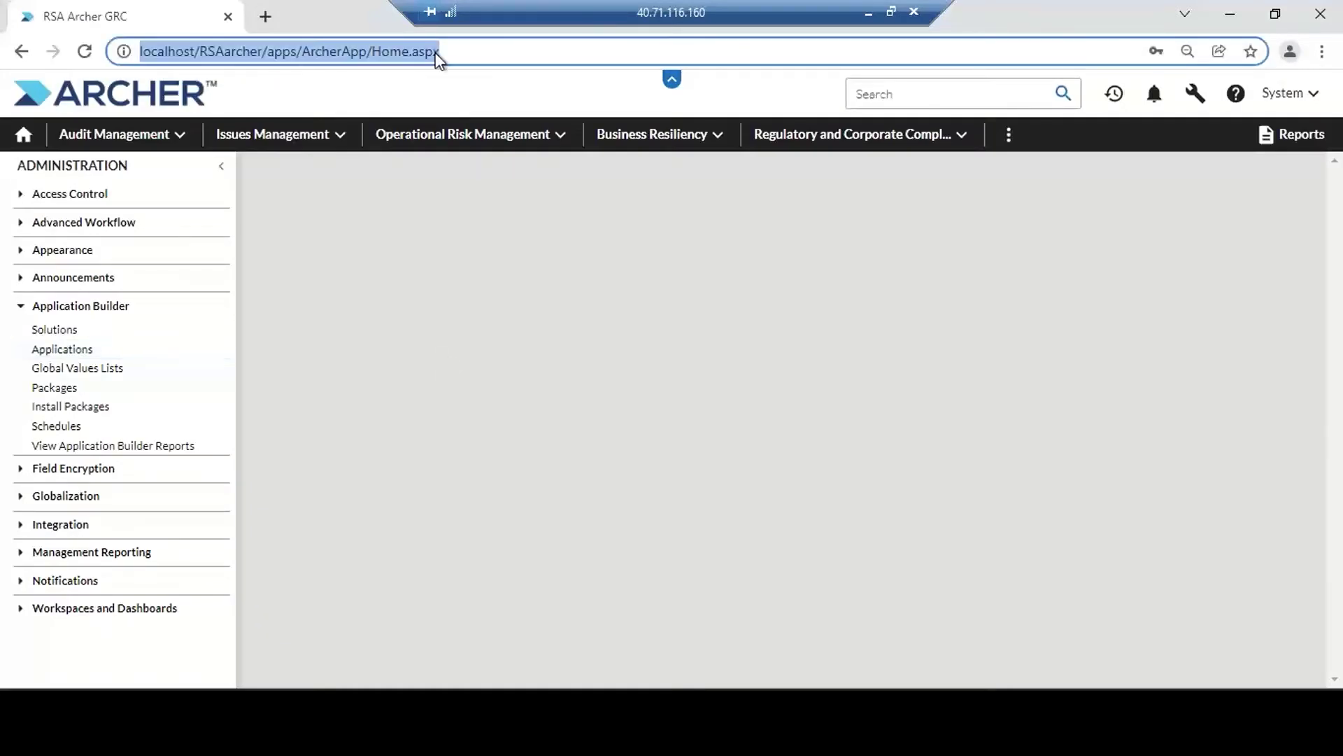
text(hr)
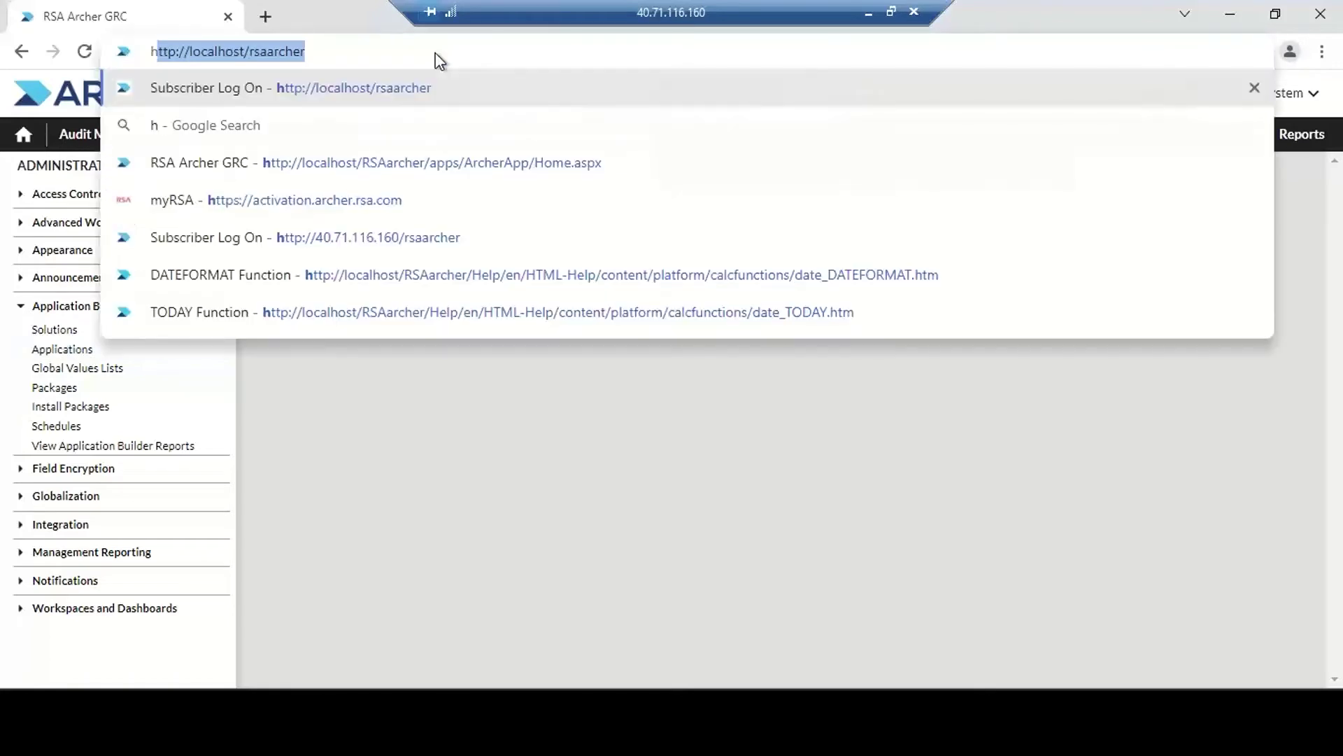
key(BackSpace)
key(BackSpace)
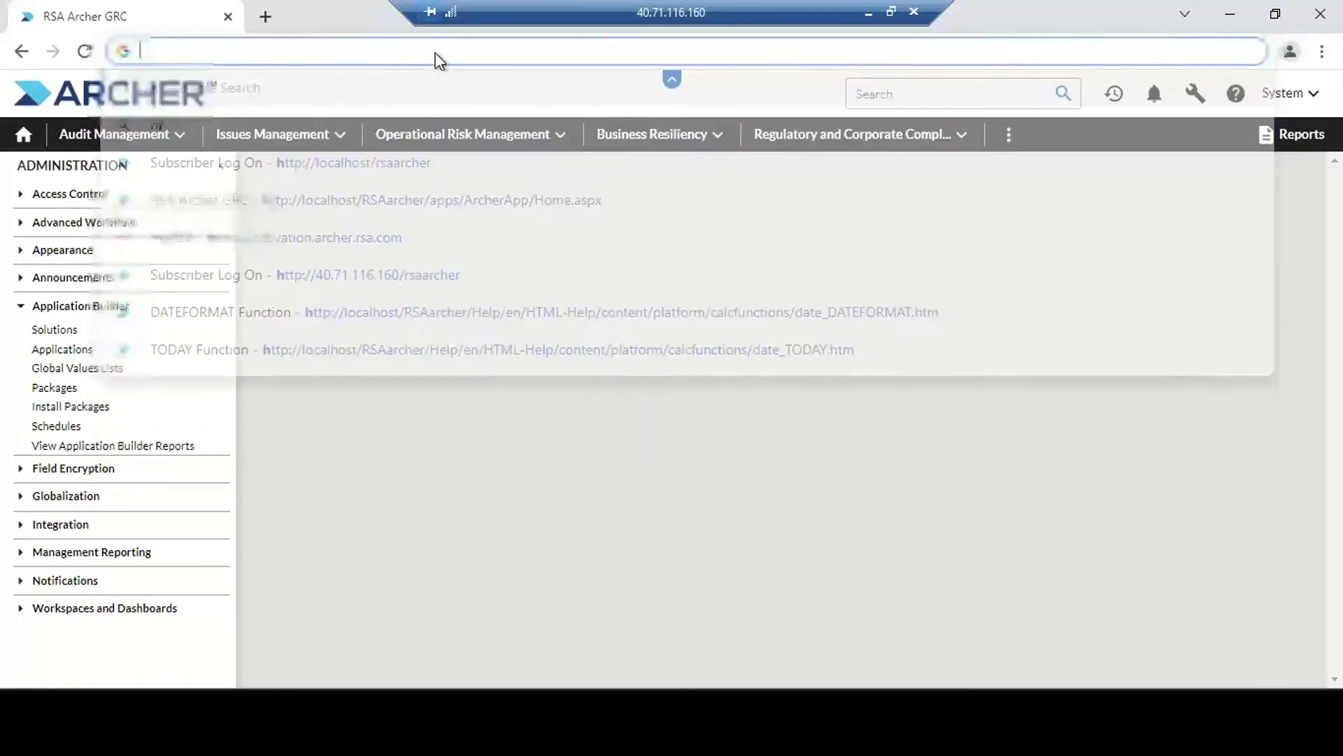
key(Escape)
text(http)
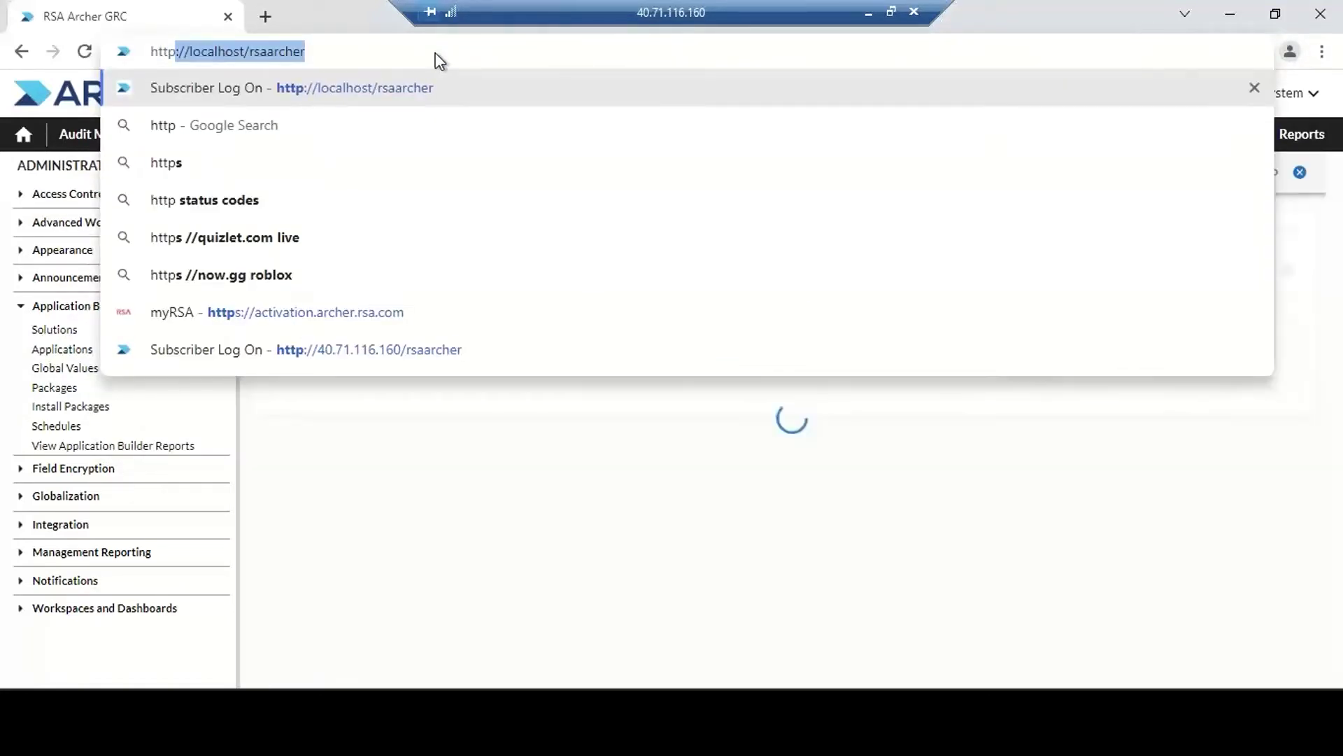
key(Return)
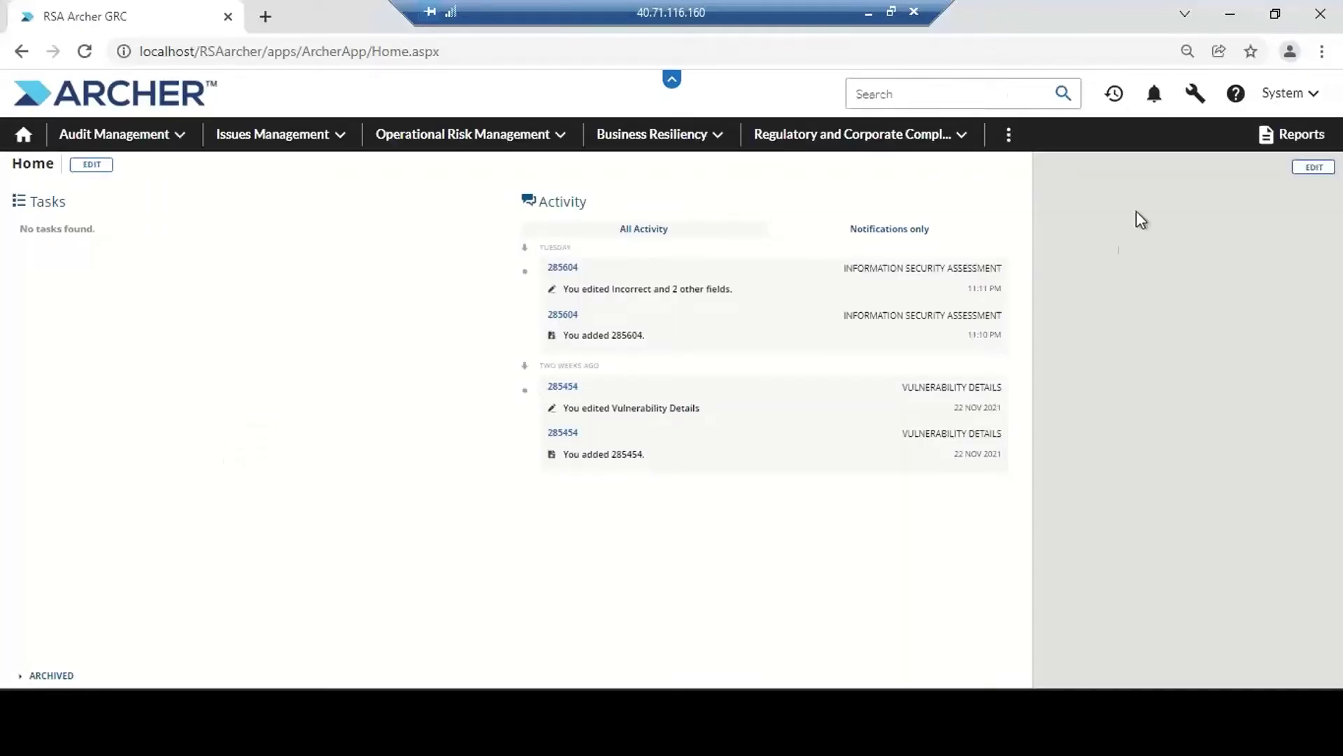
Open the Application Builder's list of applications and highlight one Core Application type and one On-Demand Applications type
click(1196, 93)
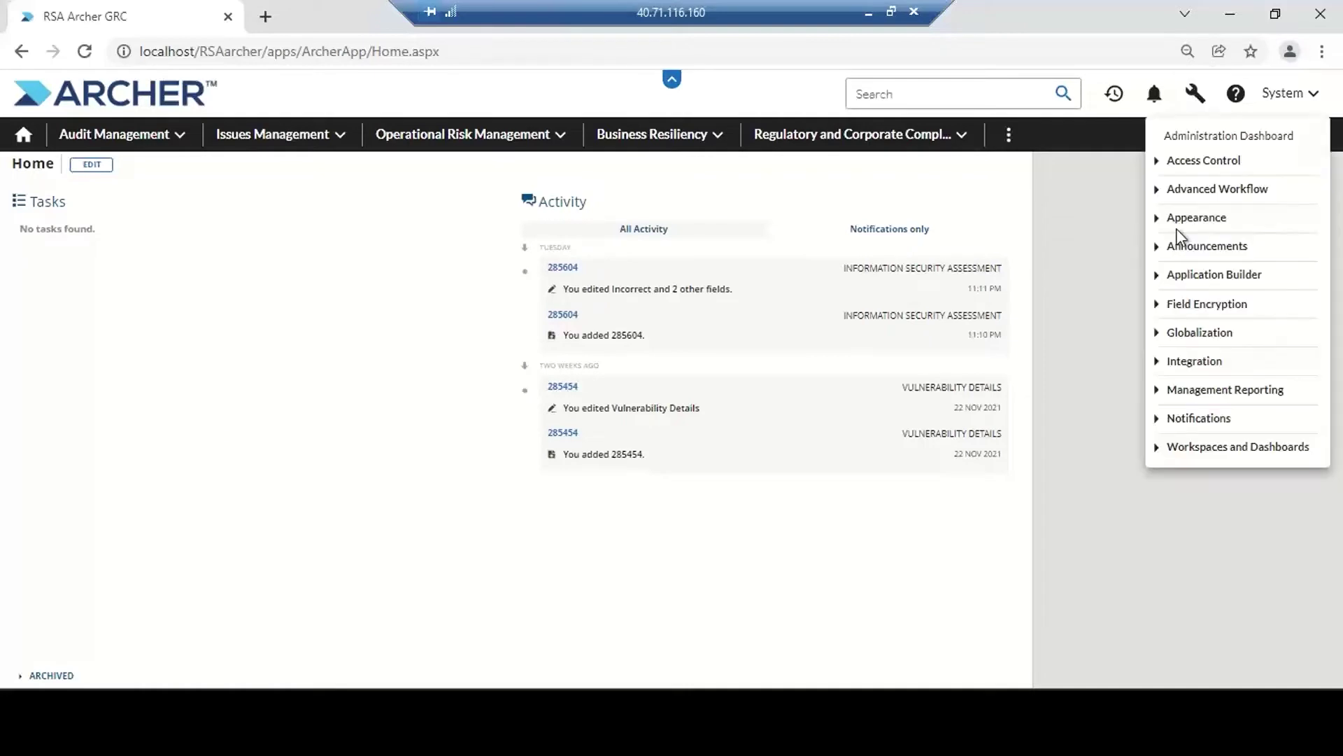
click(1162, 280)
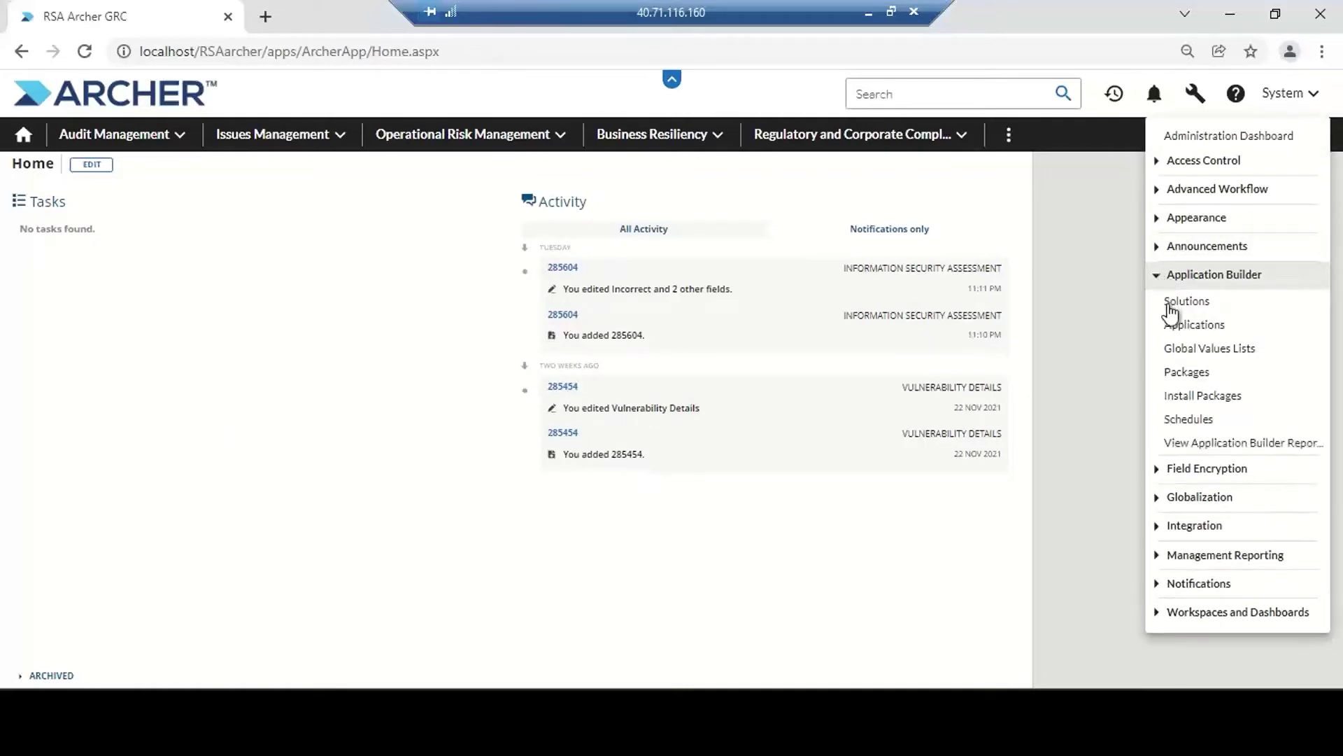
click(1175, 328)
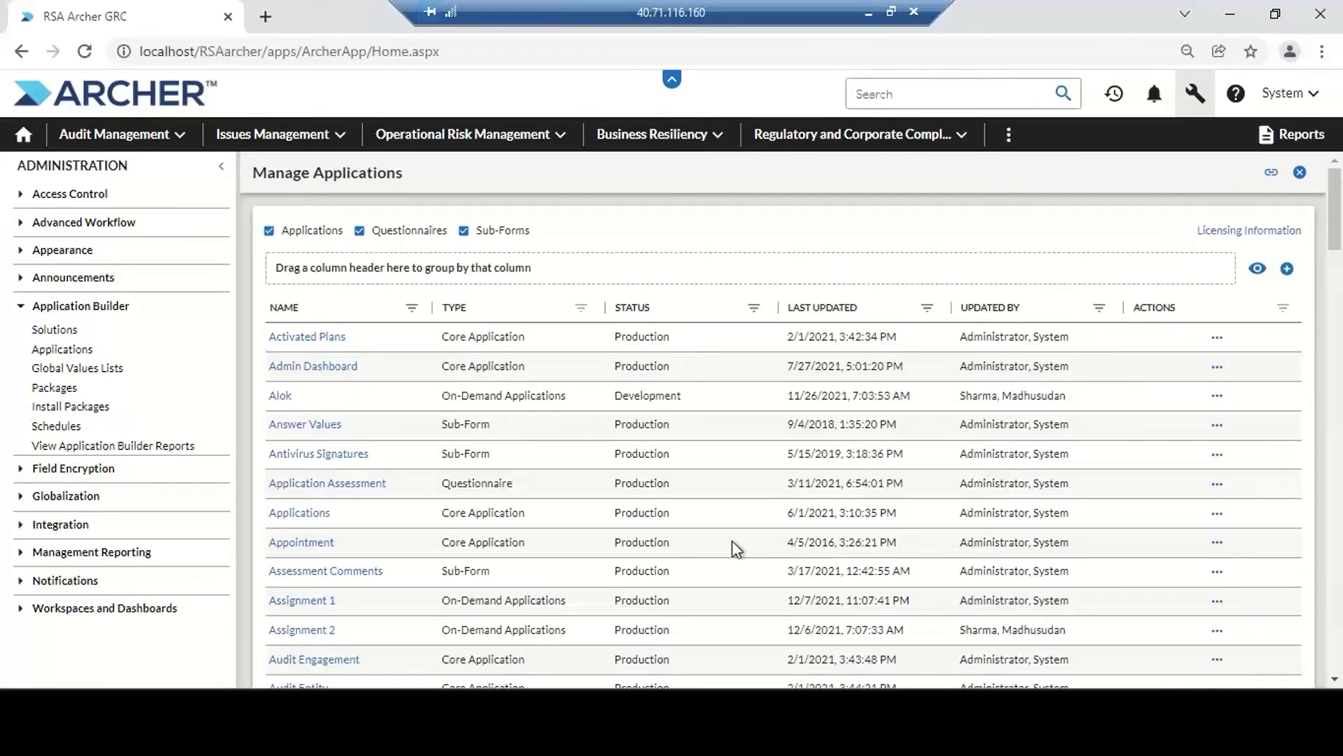
double_click(496, 336)
shift+click(436, 336)
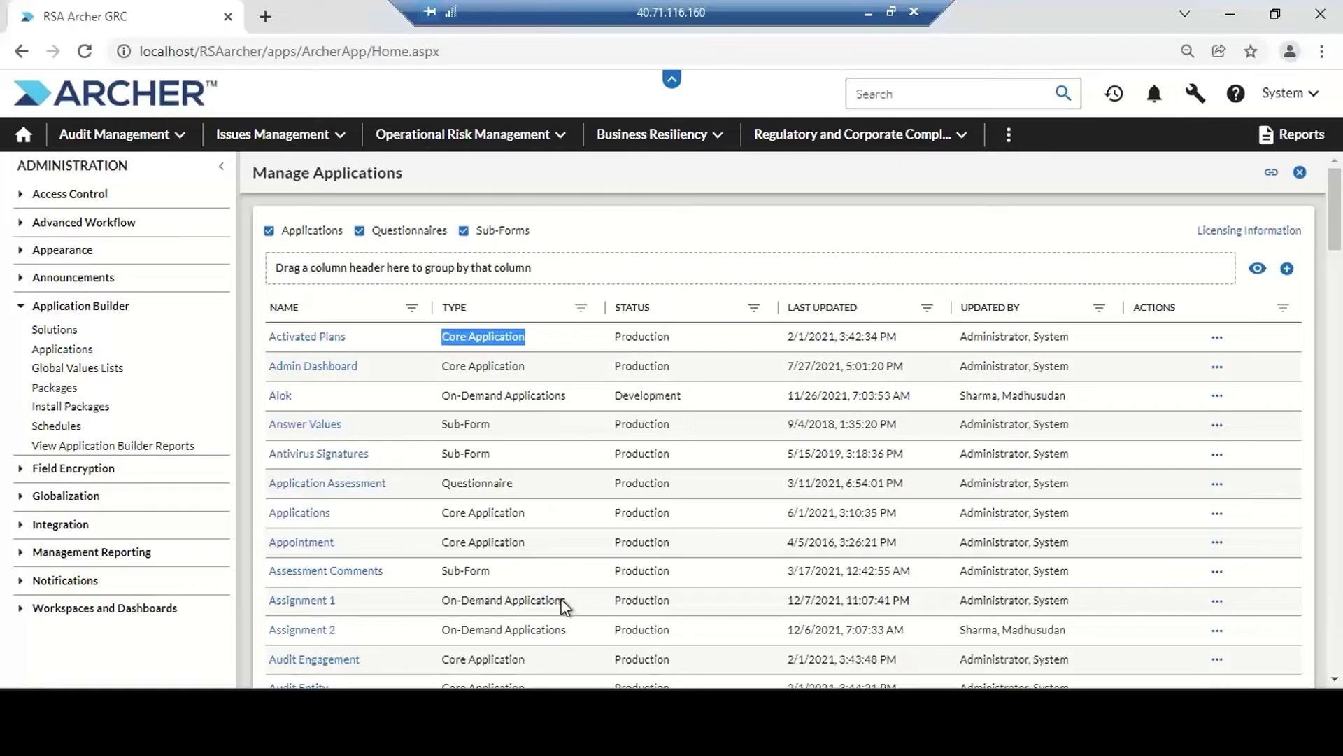
drag(565, 600, 444, 603)
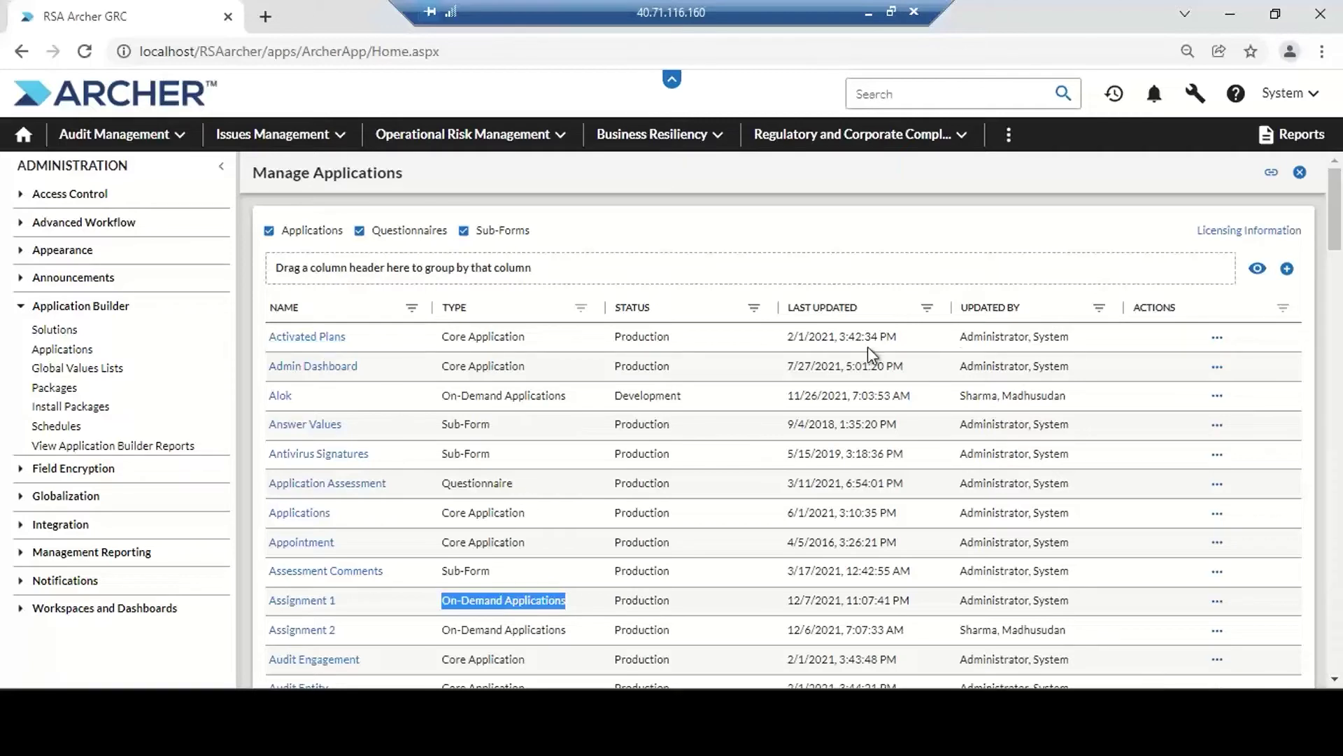
click(1288, 273)
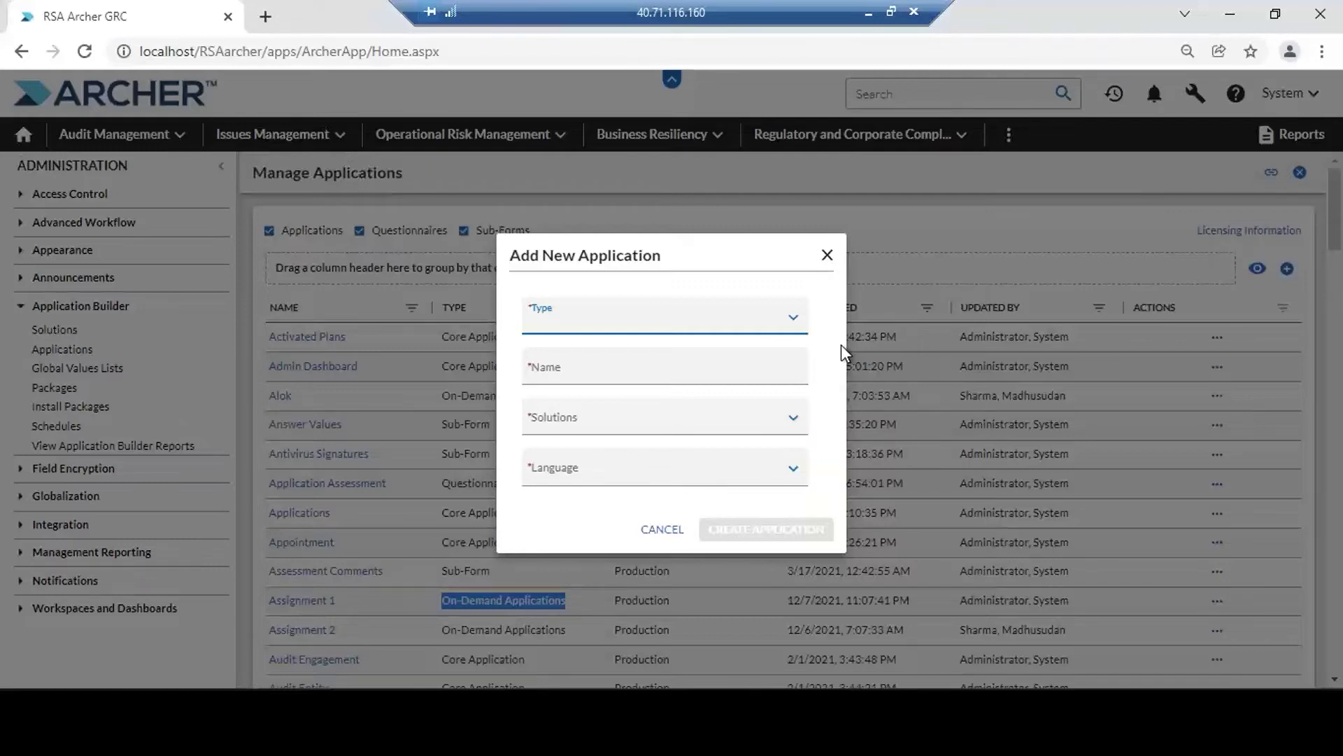
click(792, 324)
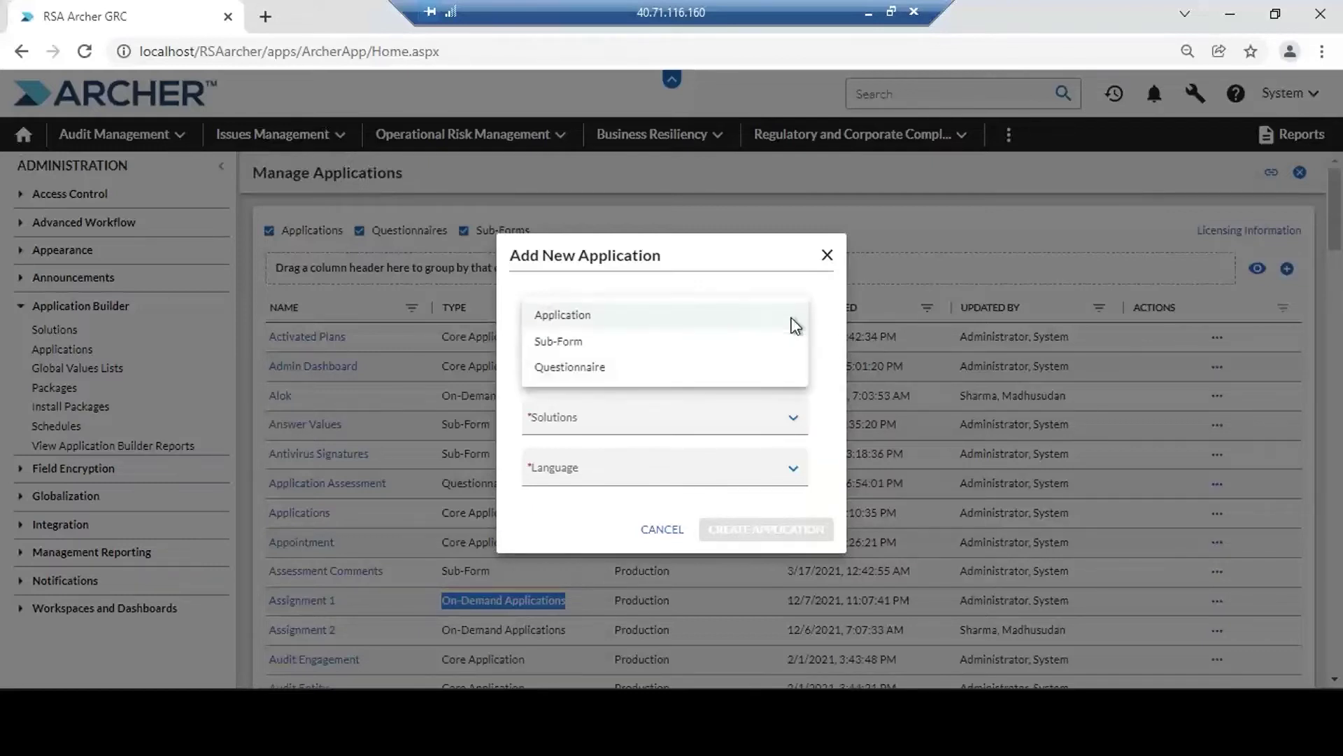
click(656, 334)
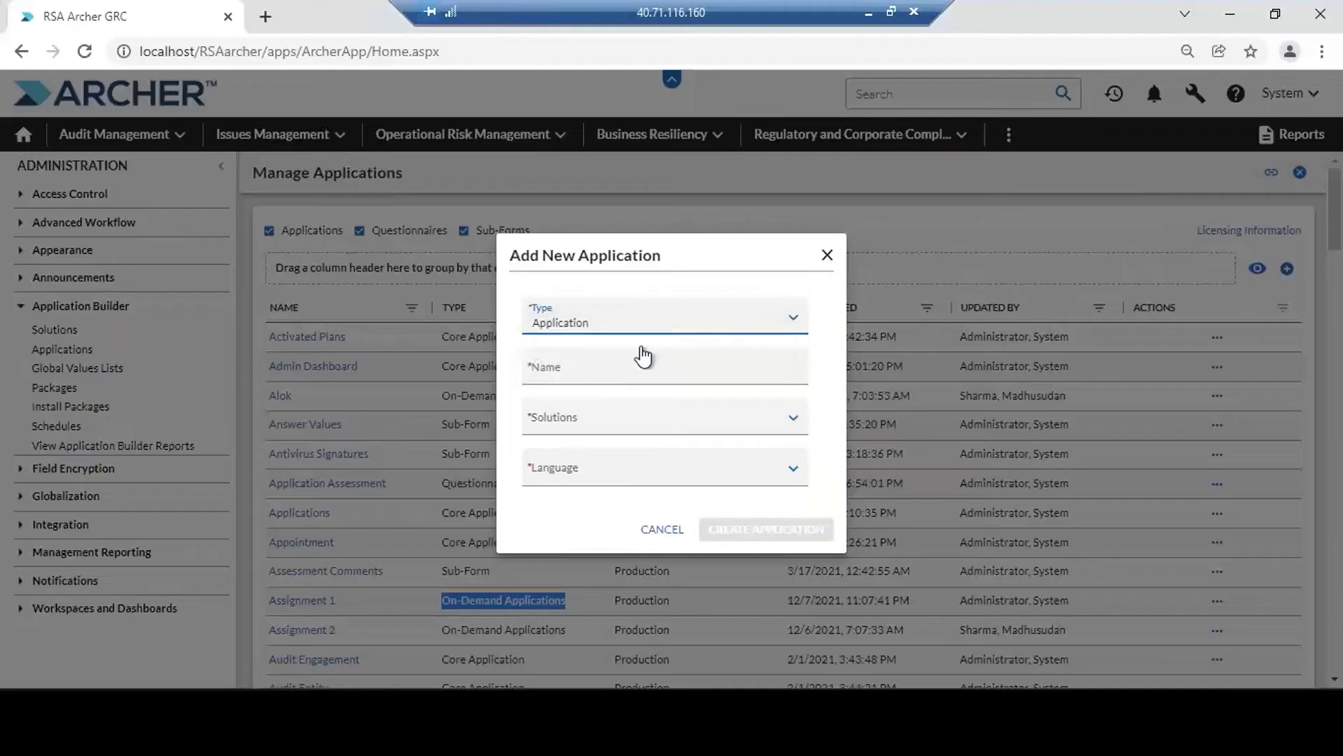
click(626, 370)
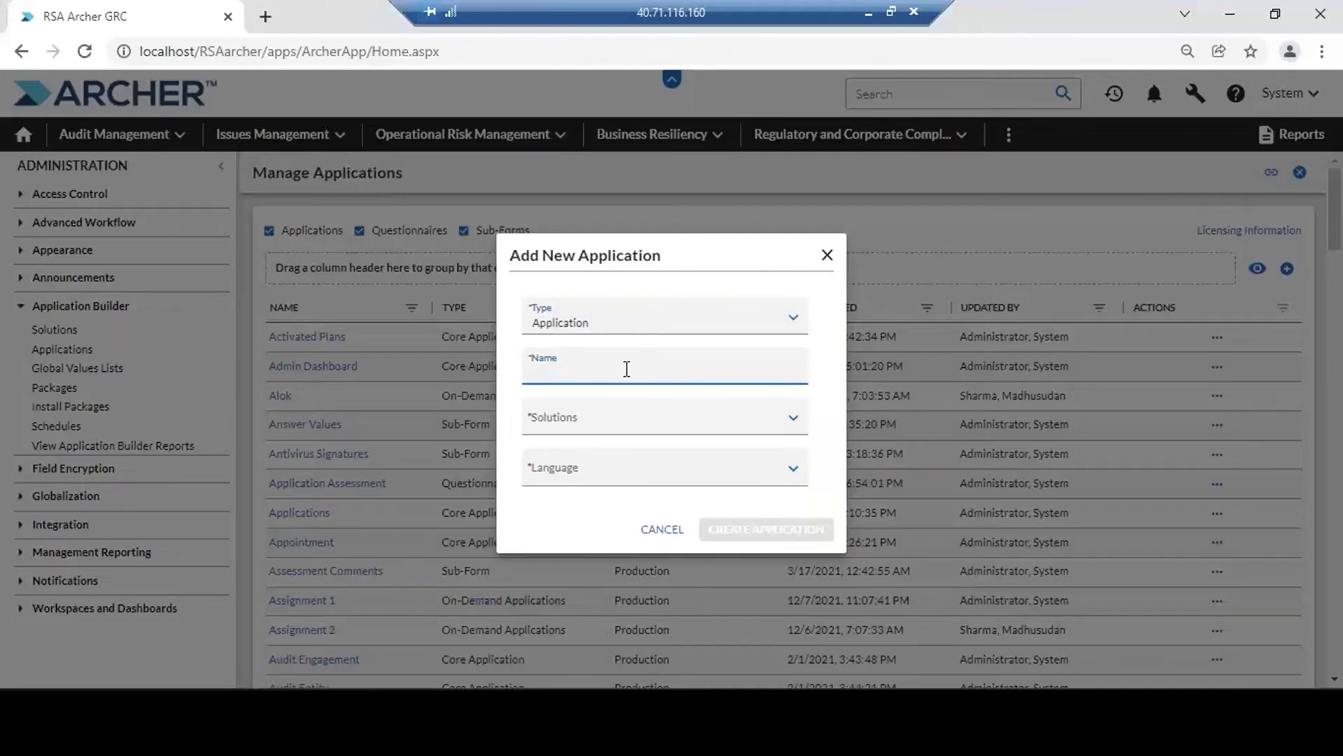
text(New Risk Register)
click(793, 427)
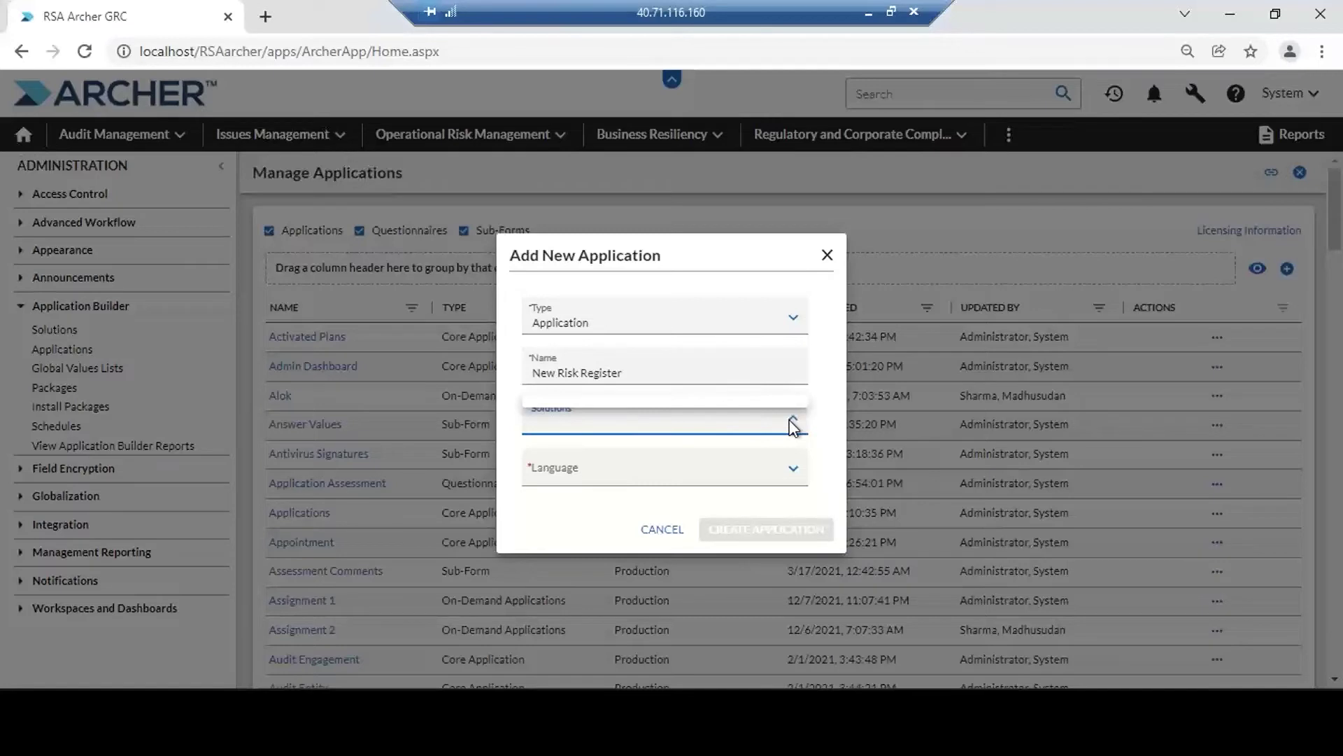
click(828, 263)
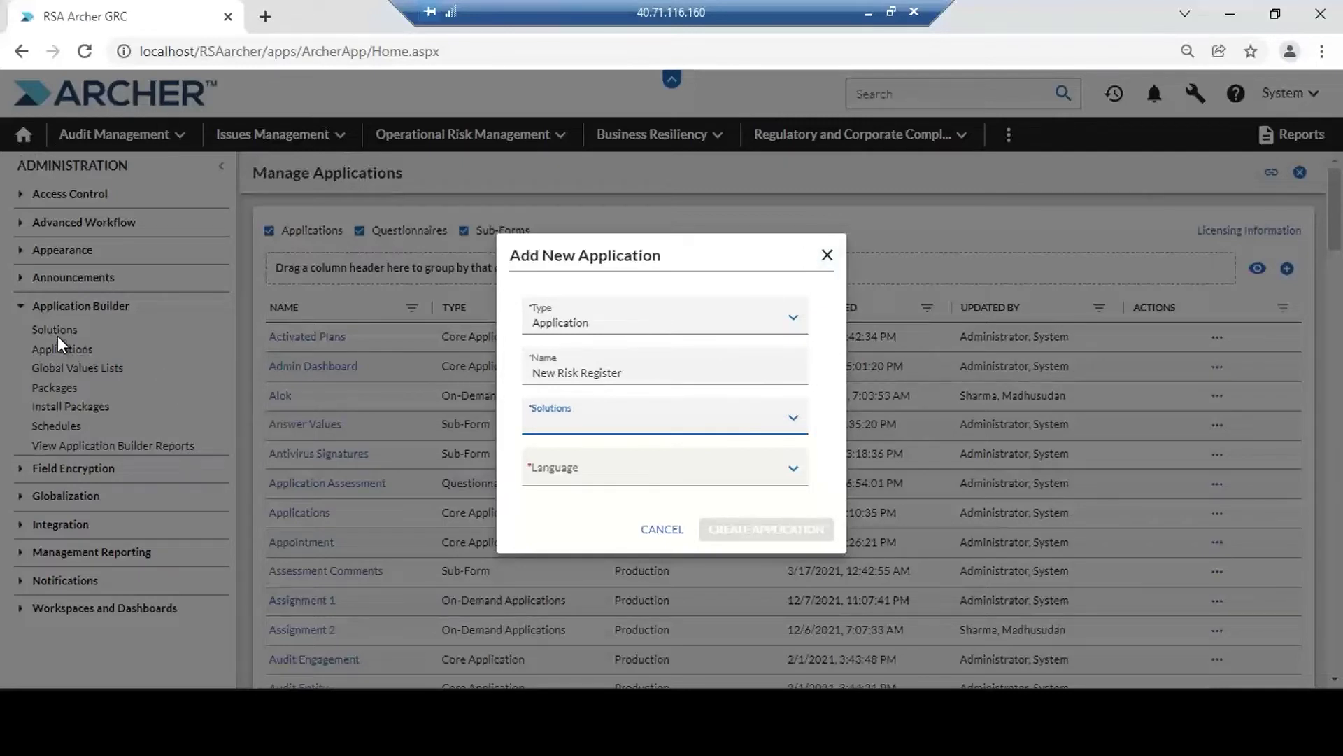
click(647, 306)
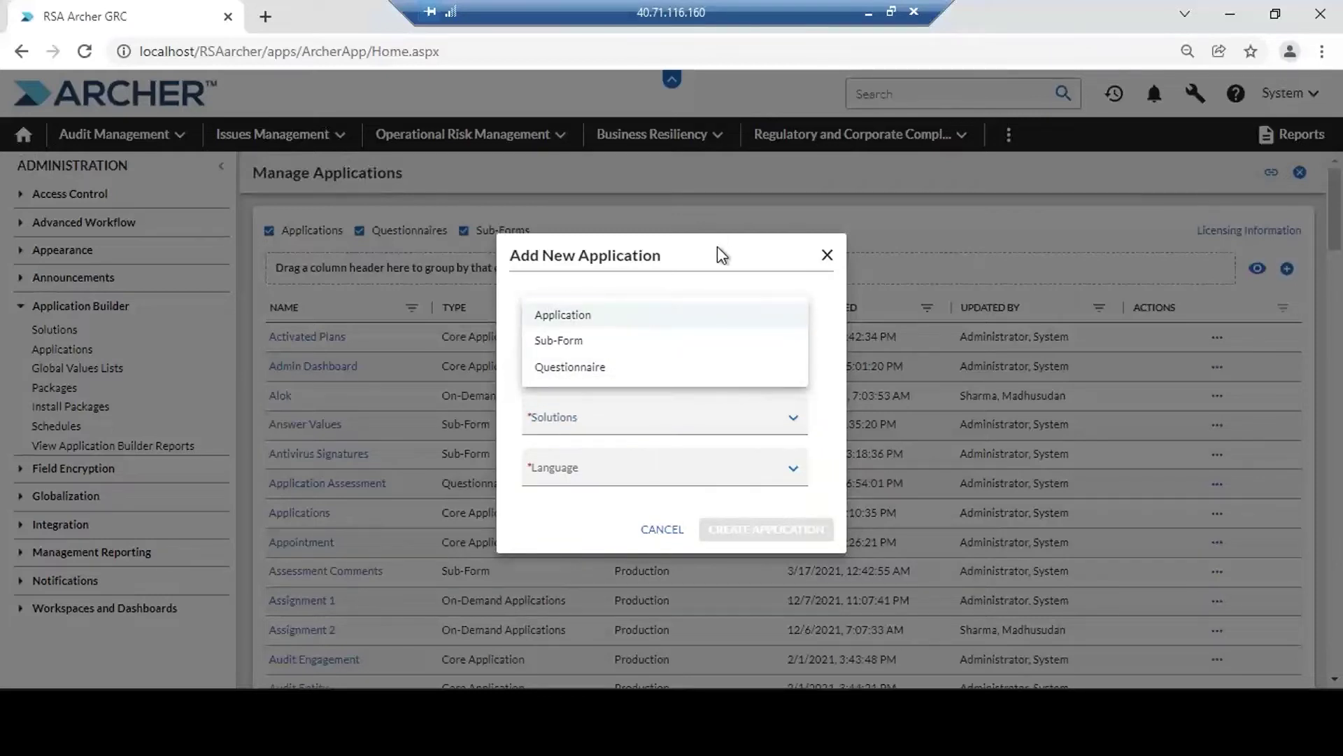
click(743, 314)
click(788, 421)
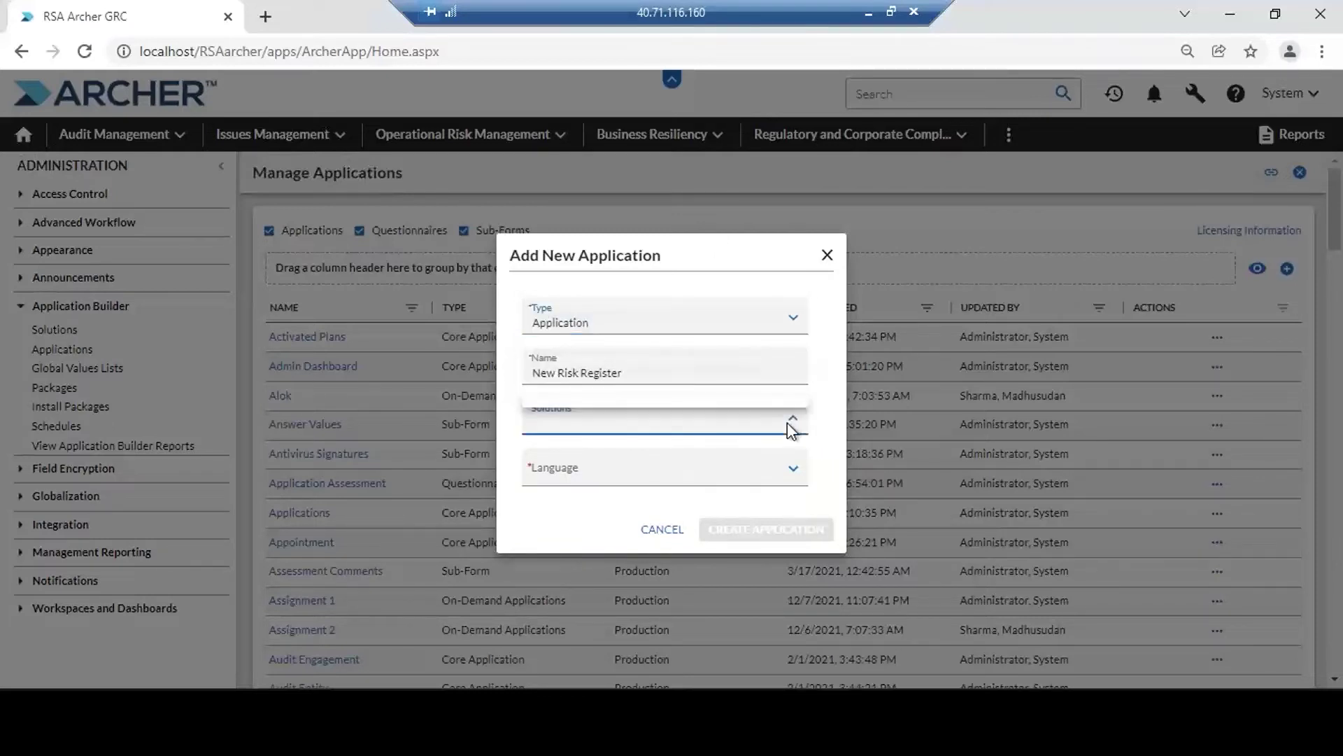
click(828, 257)
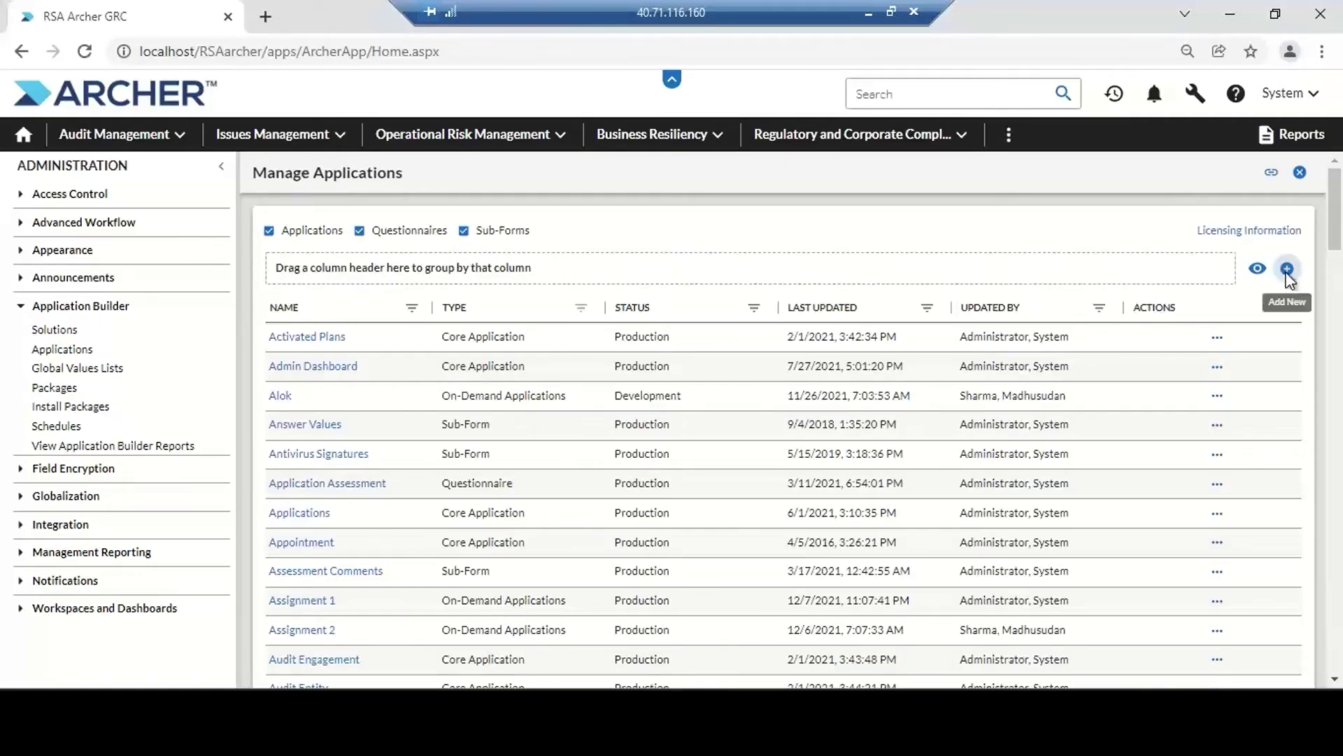
Start a new application of type Application and name it "New Risk Register"
click(1288, 273)
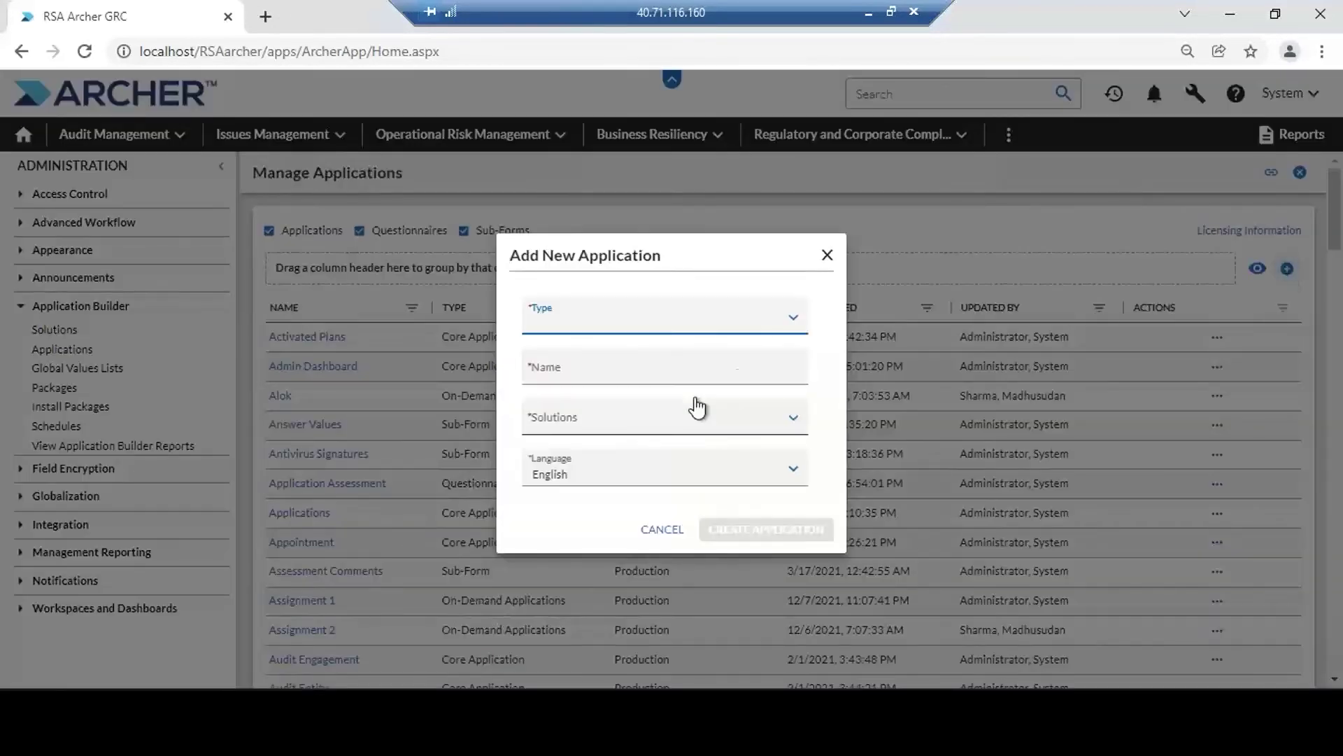
click(794, 322)
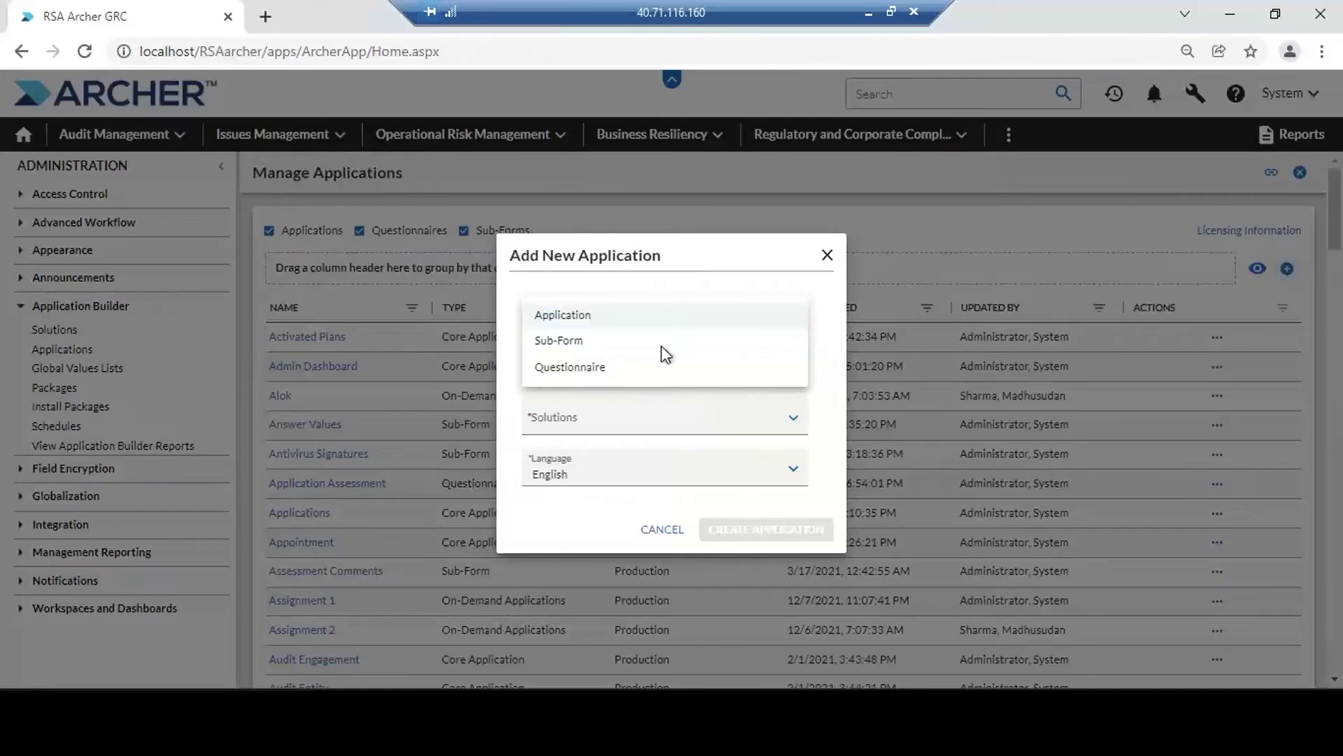
click(578, 317)
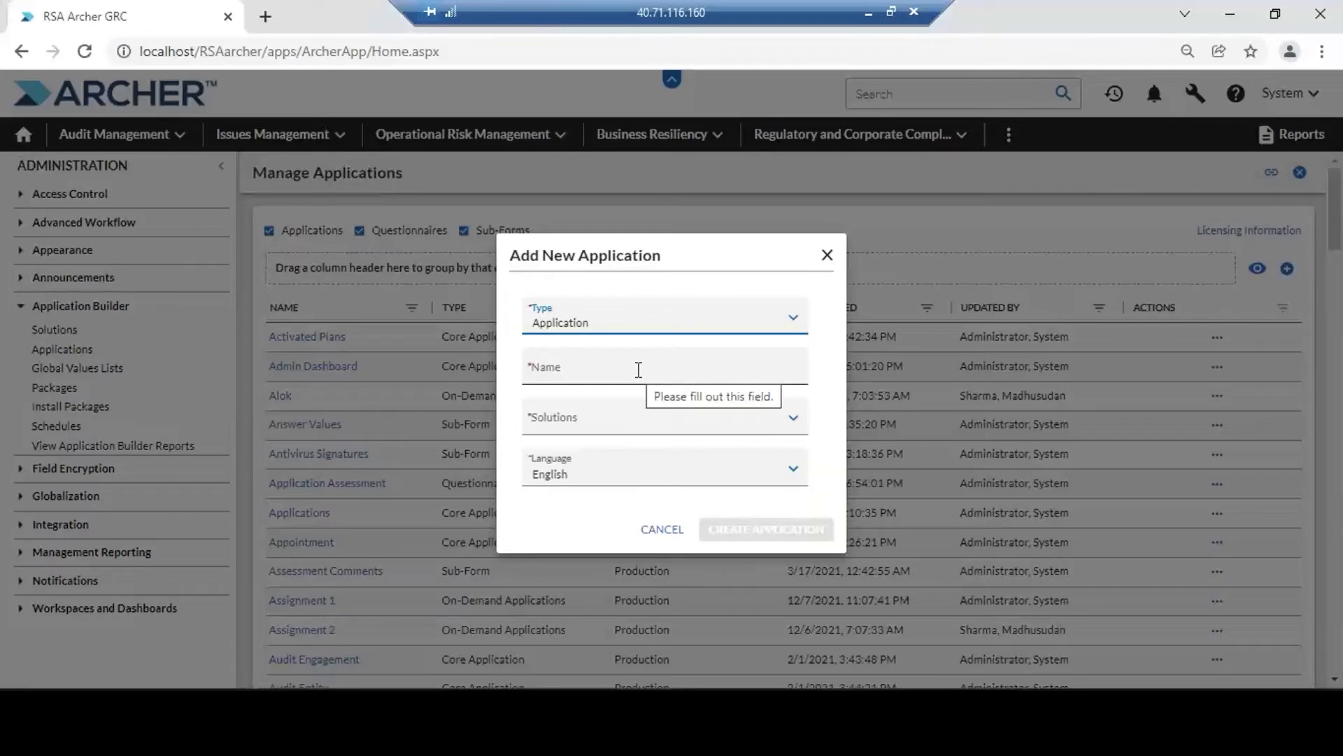
click(638, 370)
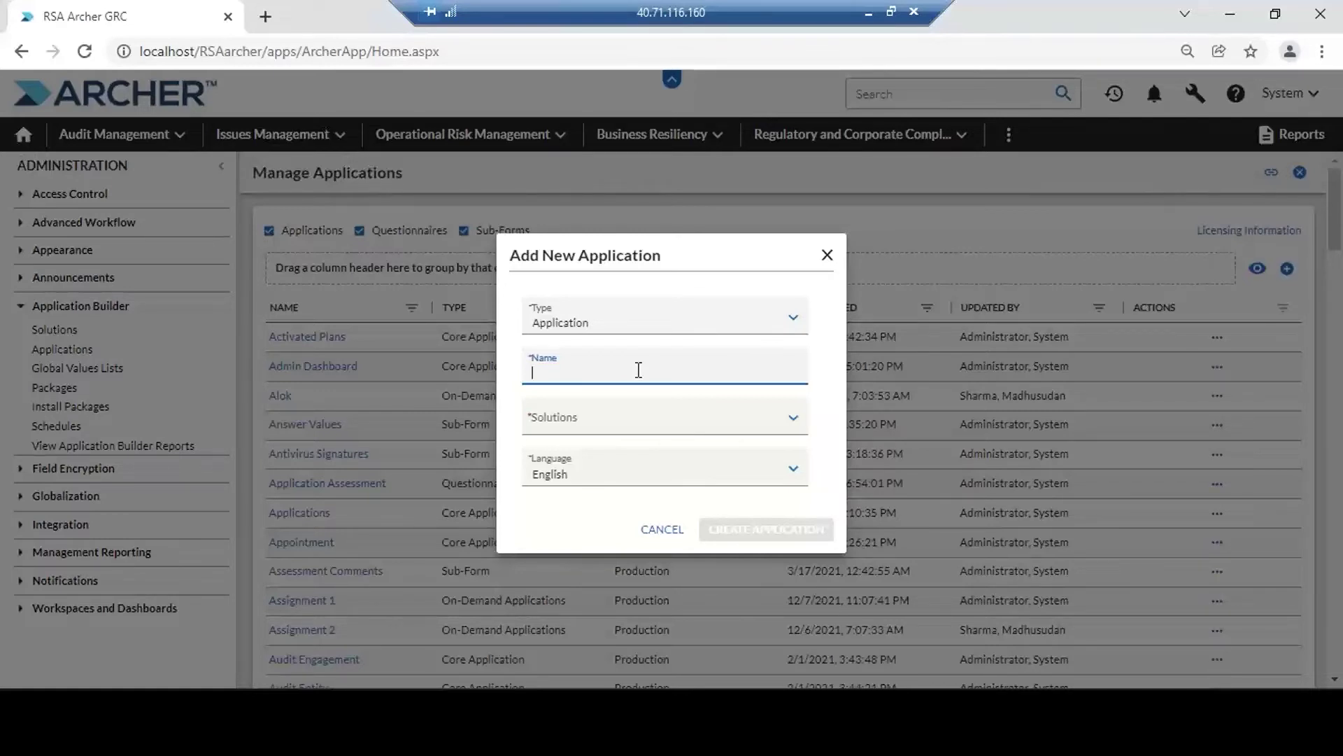
text(New Risk Register)
Assign the new application to the Audit Engagements & Workpapers solution and create it with English as the language
click(795, 422)
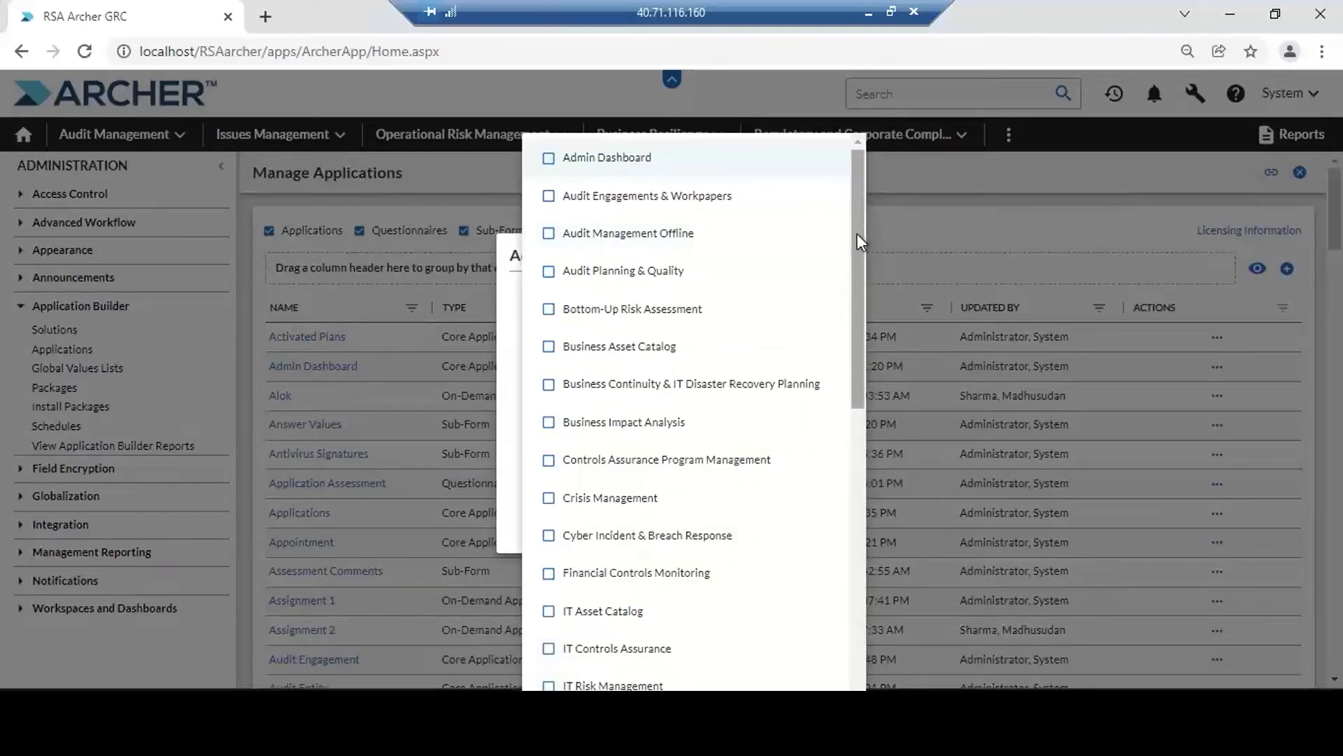
scroll(855, 315, down, 1)
drag(855, 315, 851, 579)
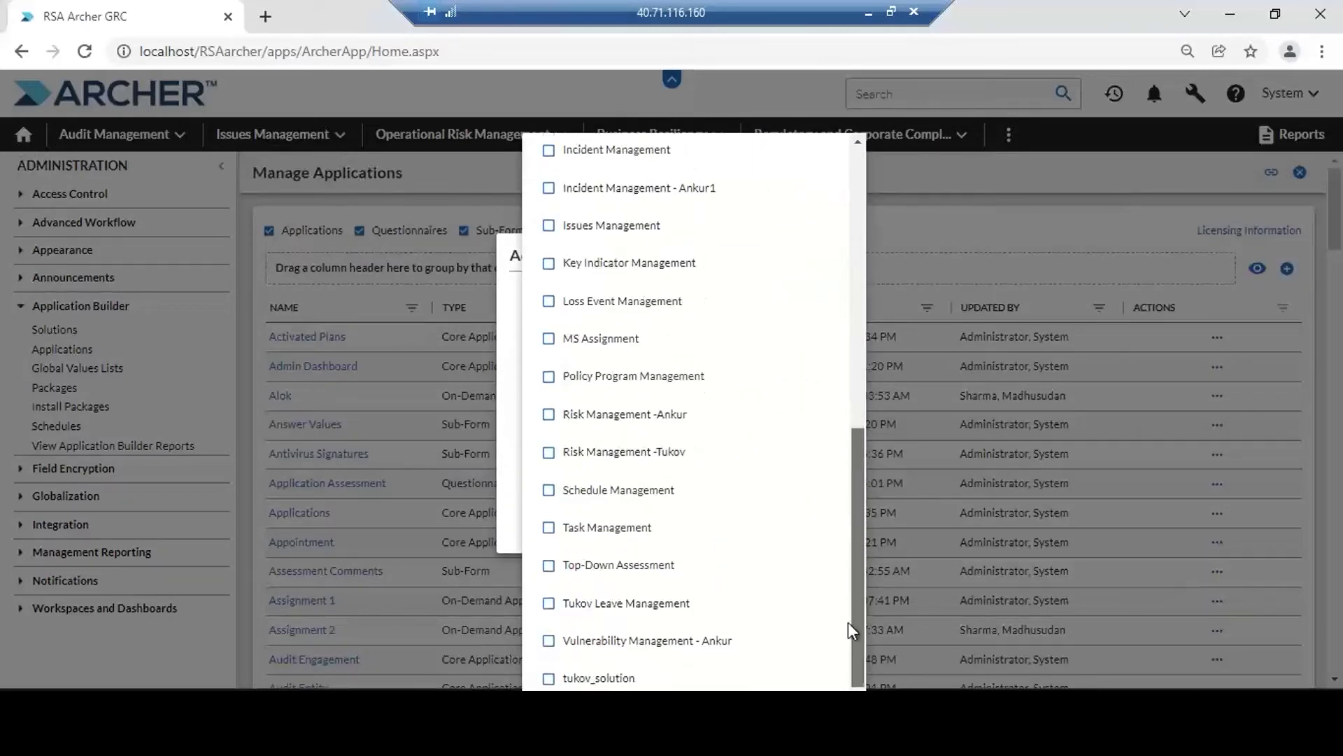
scroll(858, 354, up, 10)
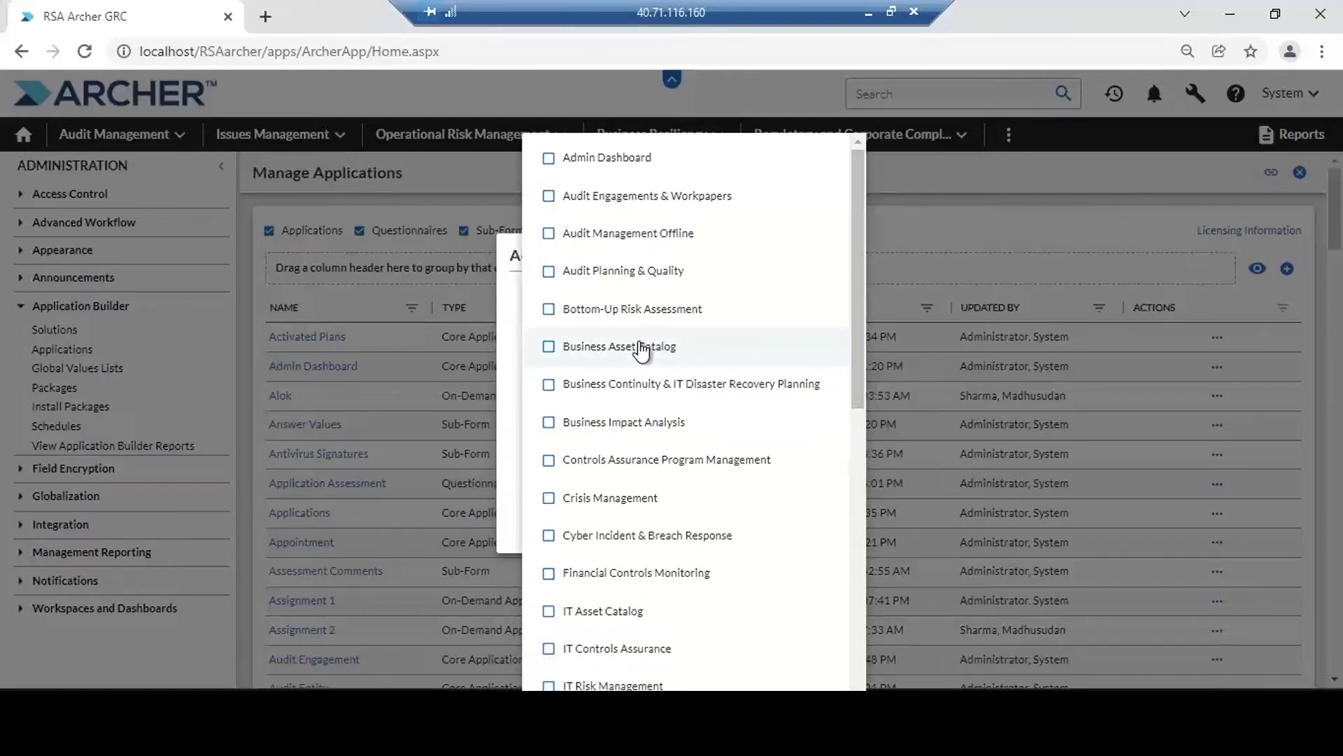
click(549, 197)
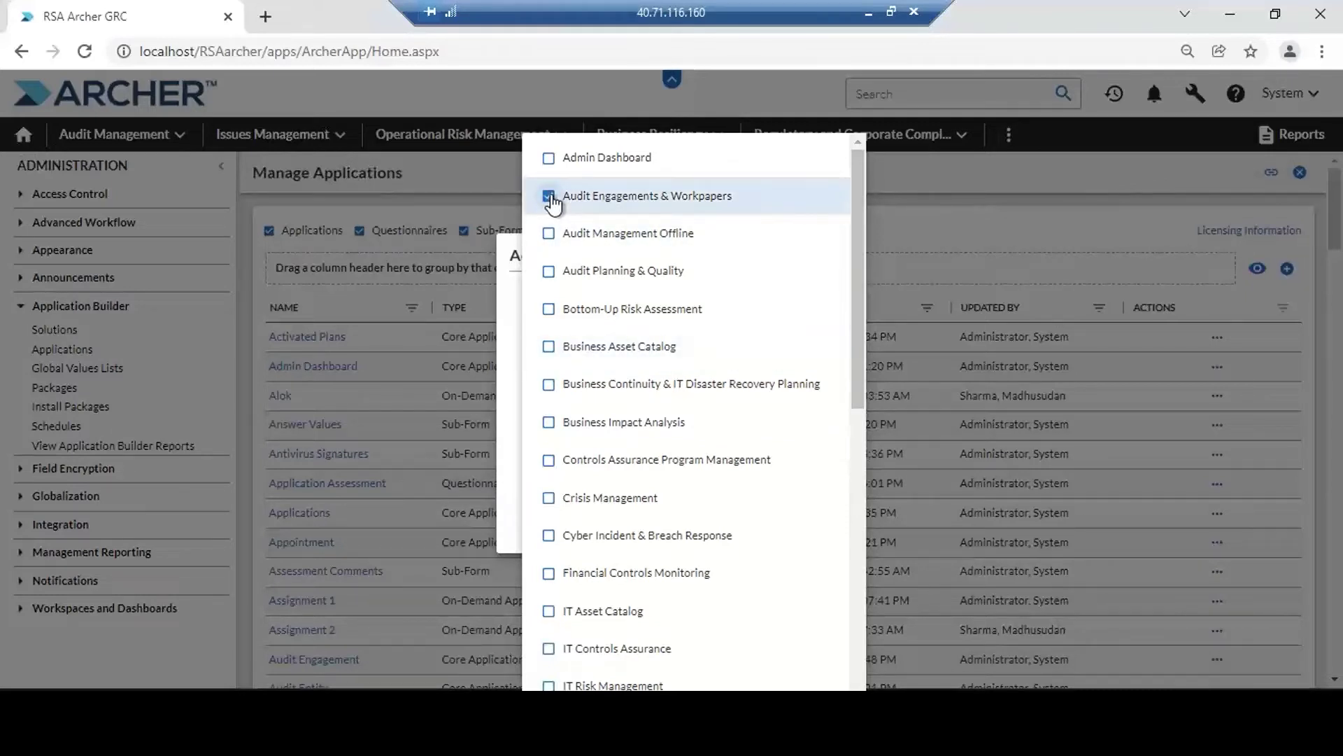
click(901, 214)
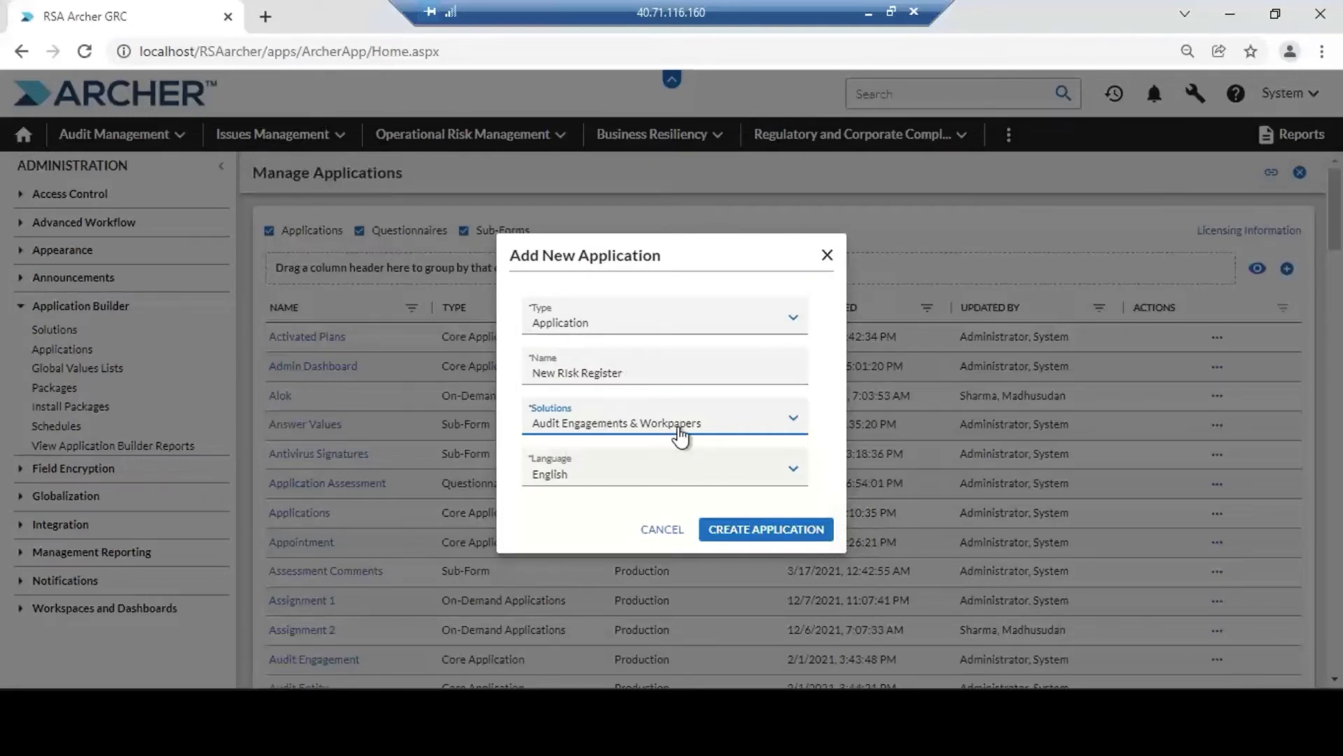
click(774, 533)
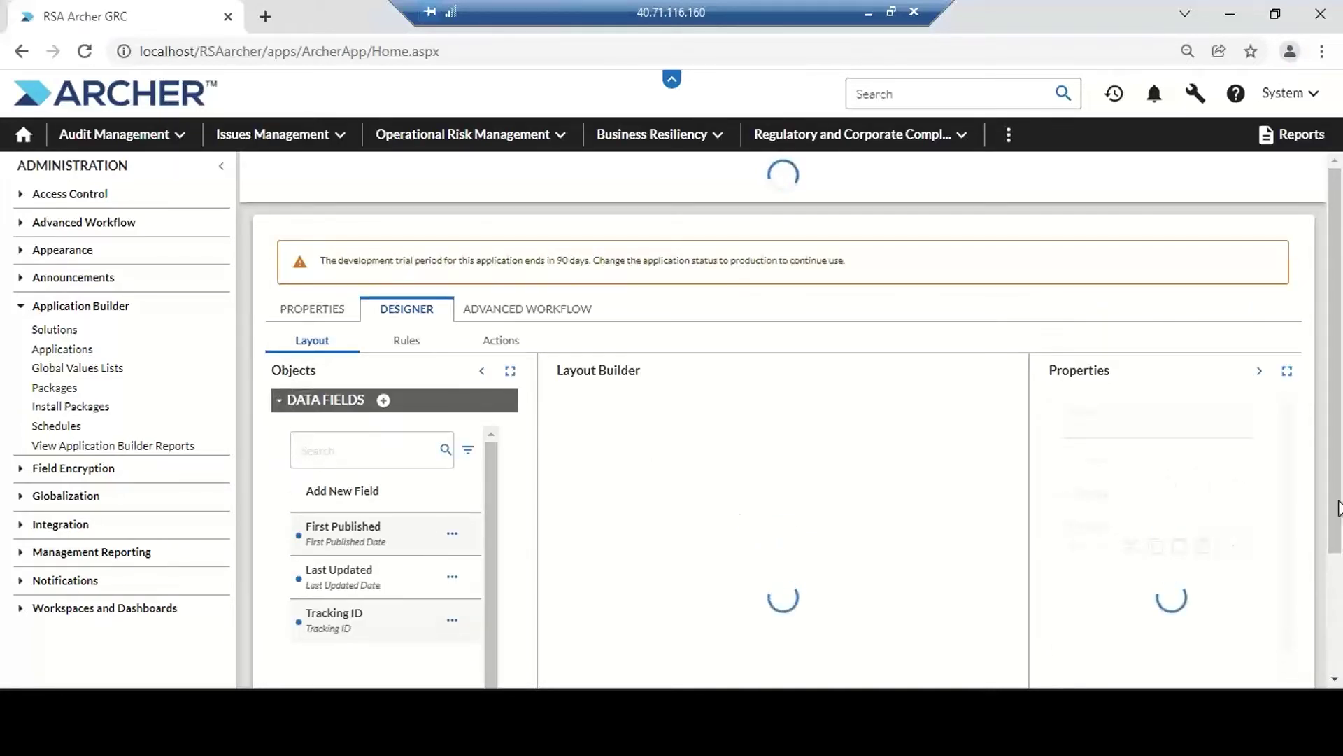
Create a Text data field named "Risk Name" in the New Risk Register application
drag(1338, 524, 1338, 585)
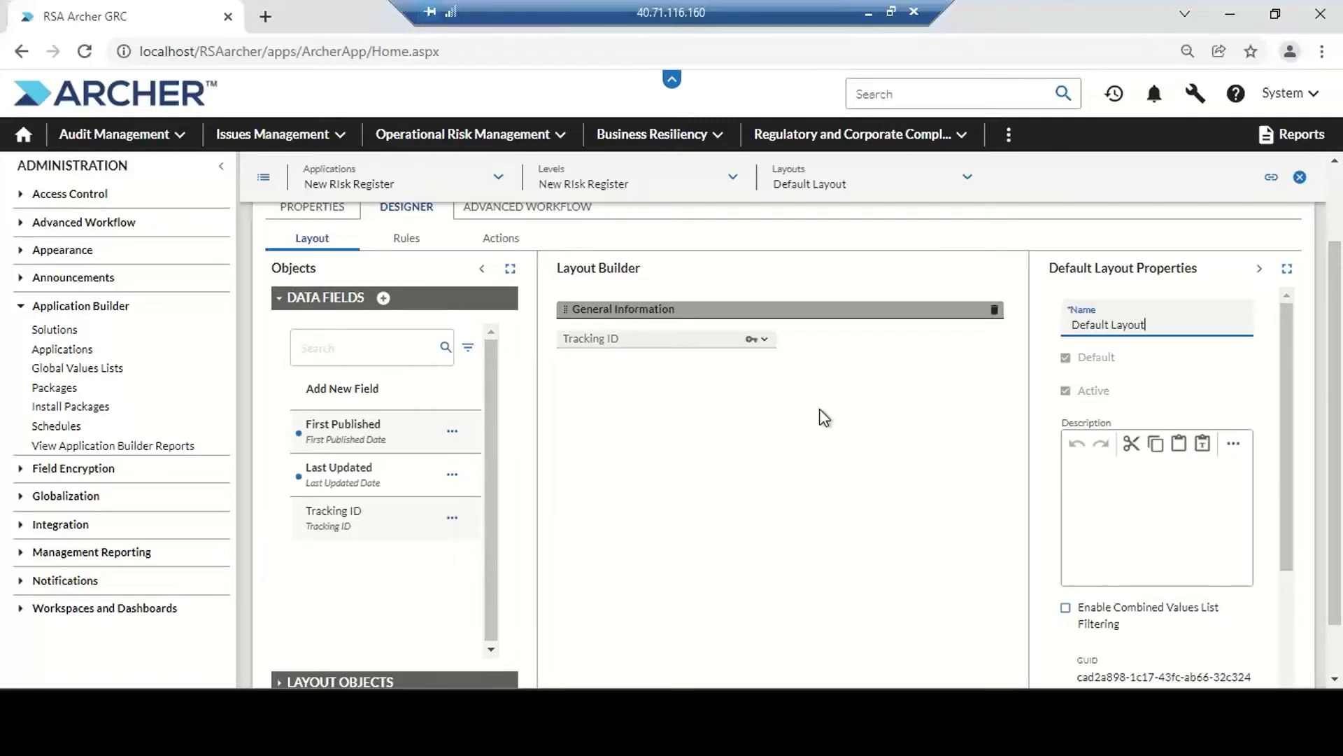
click(382, 297)
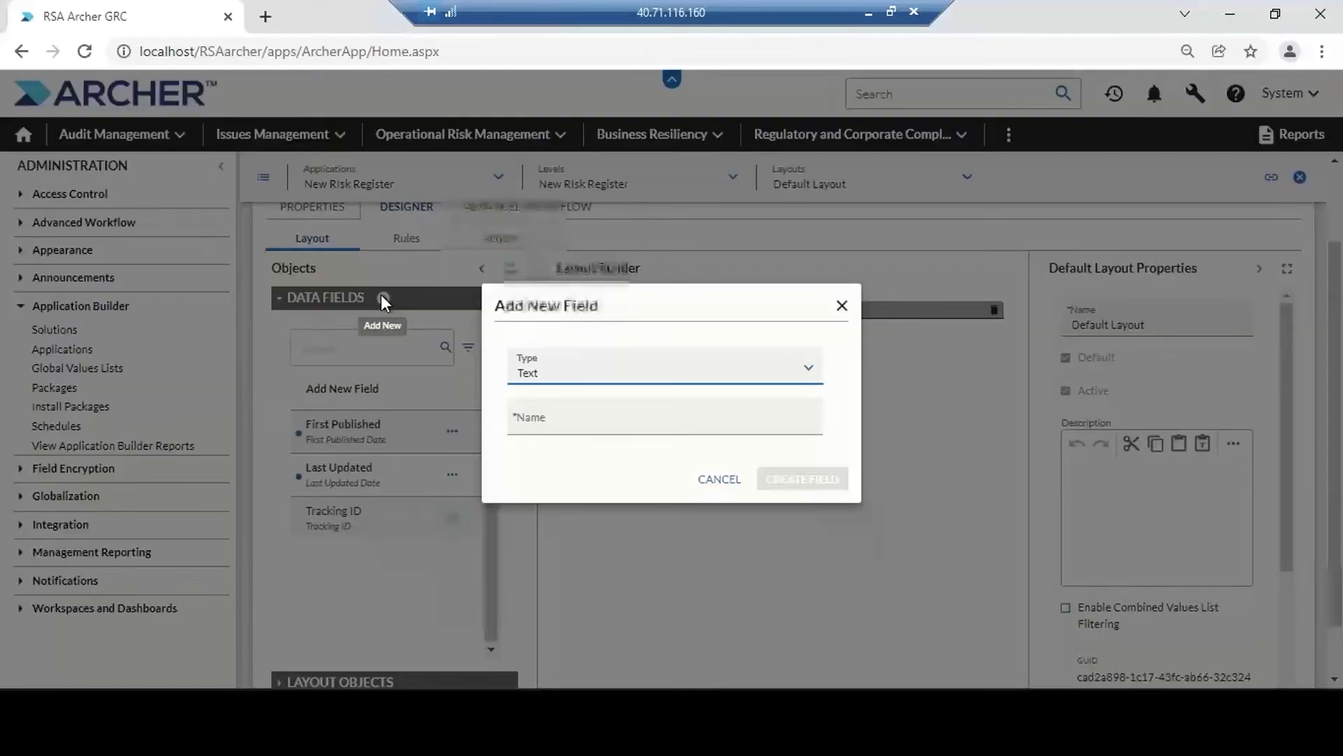
click(808, 371)
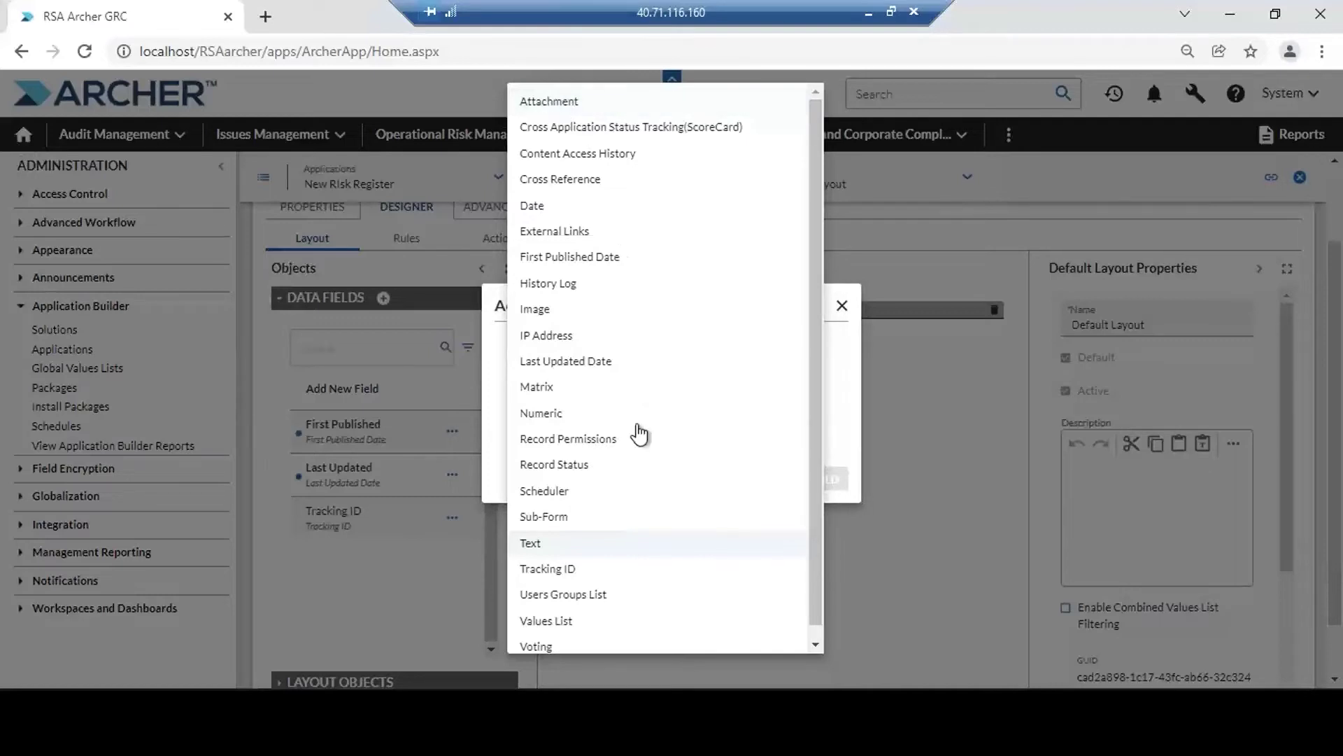
click(548, 545)
click(558, 424)
text(Ris)
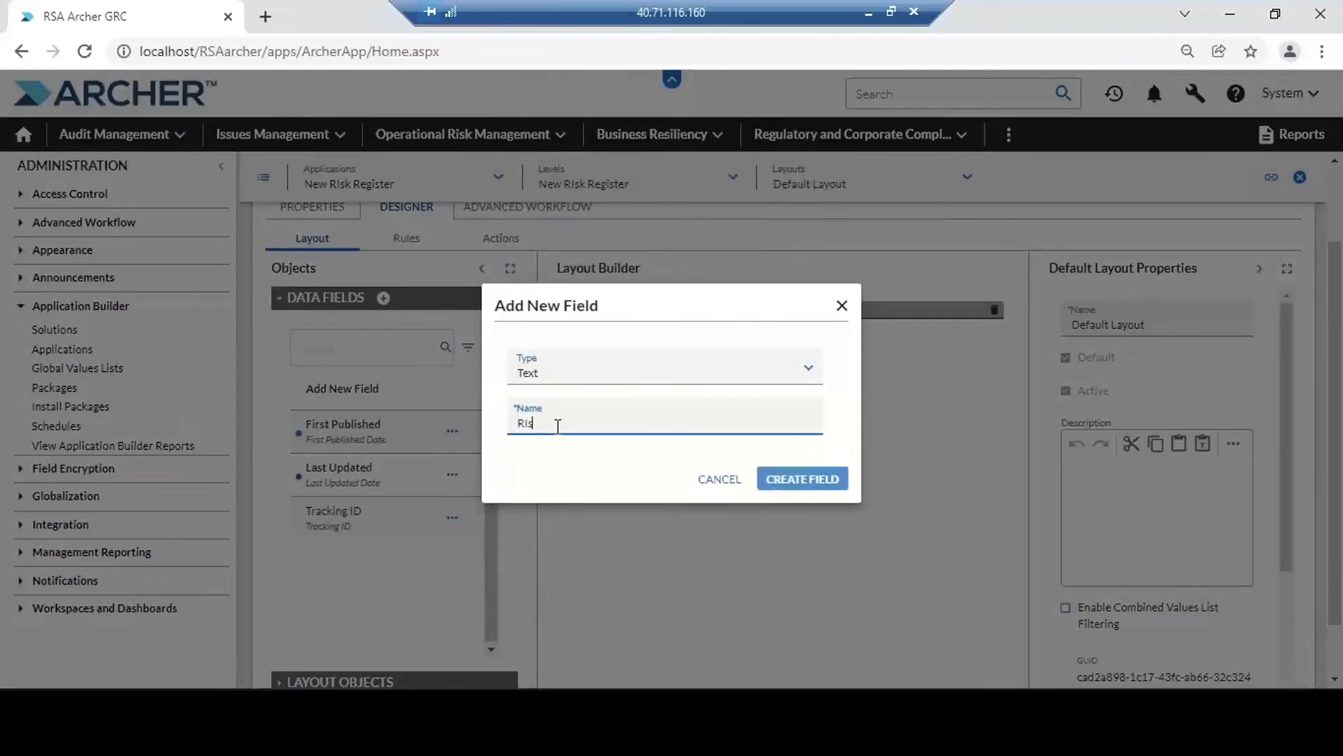
text(k Name)
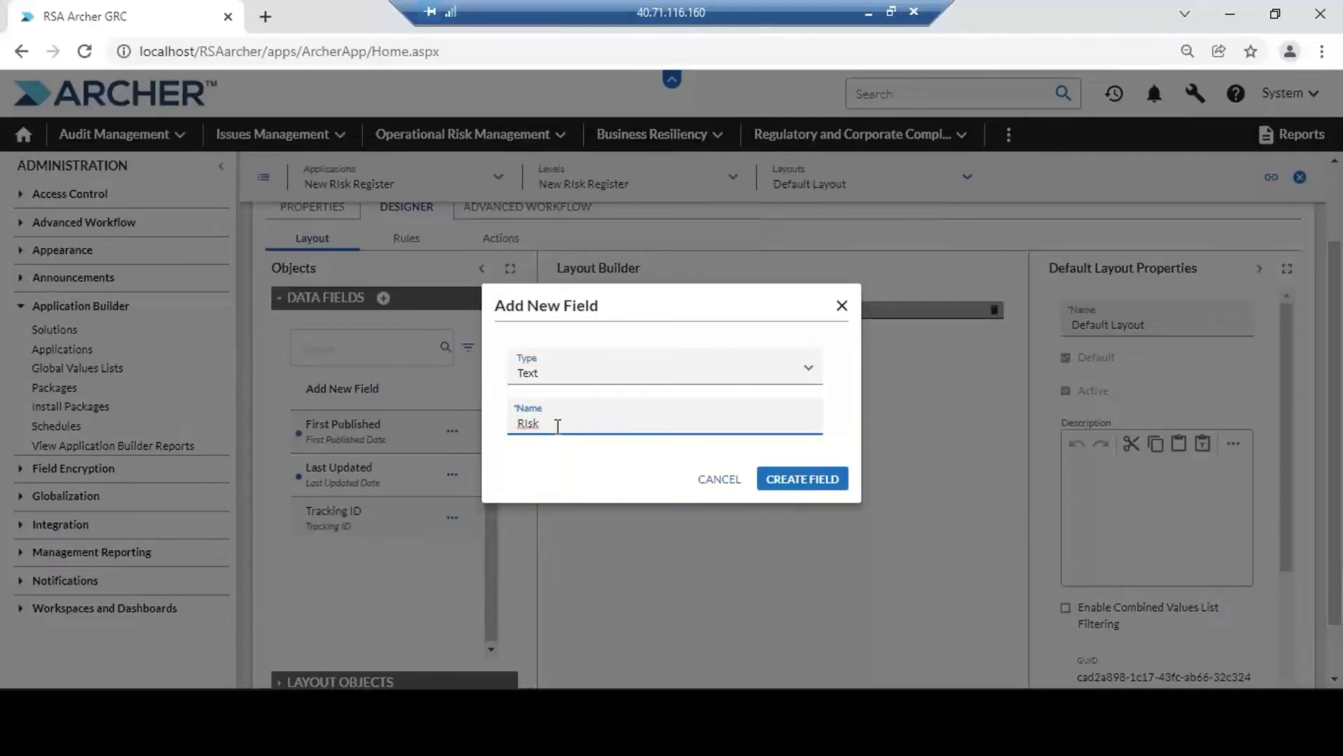
click(787, 482)
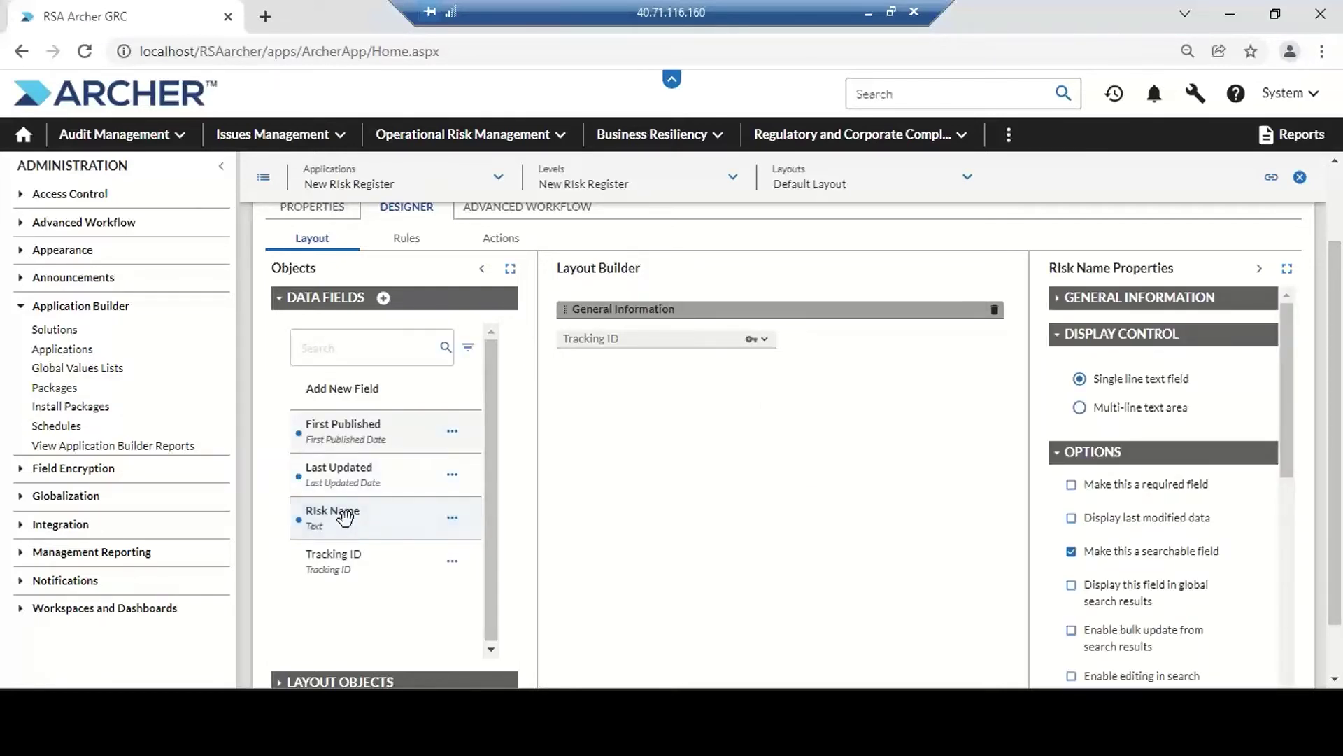
Place the Risk Name field beside Tracking ID in the General Information section and save the layout changes
drag(348, 511, 841, 325)
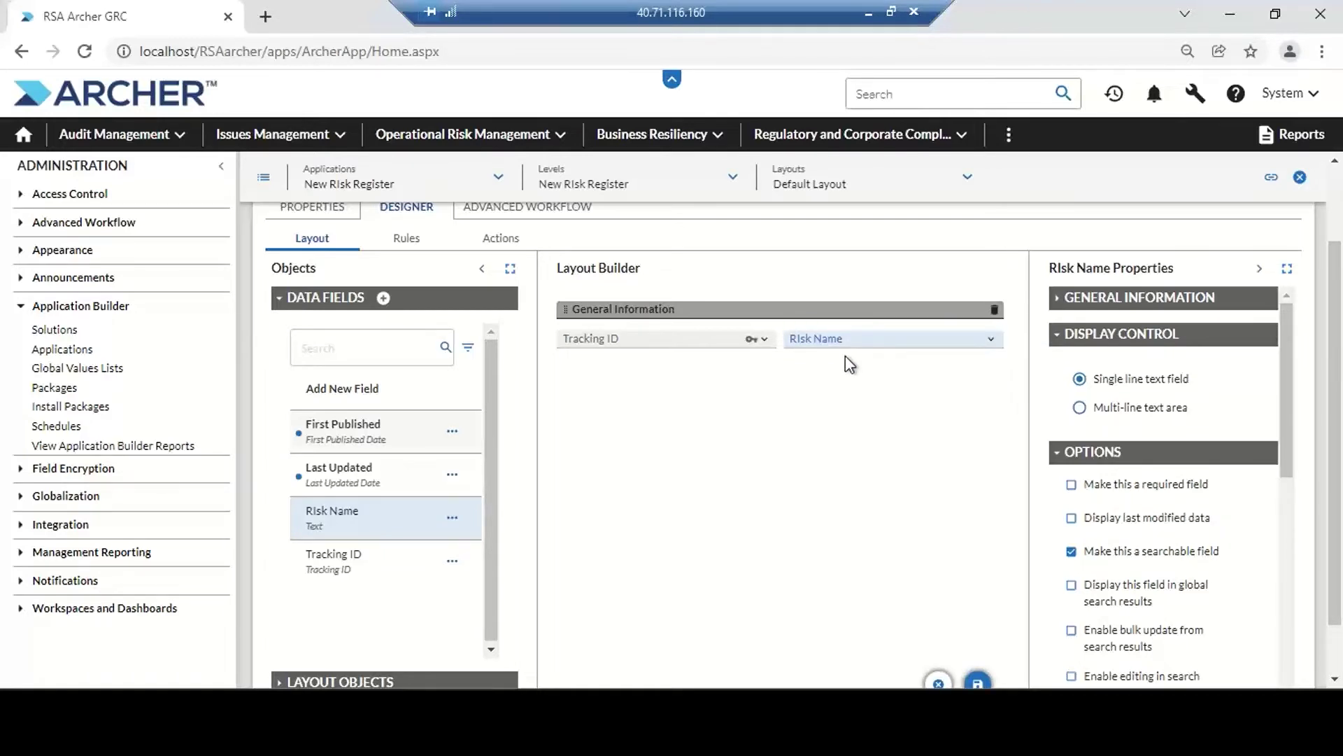
click(383, 298)
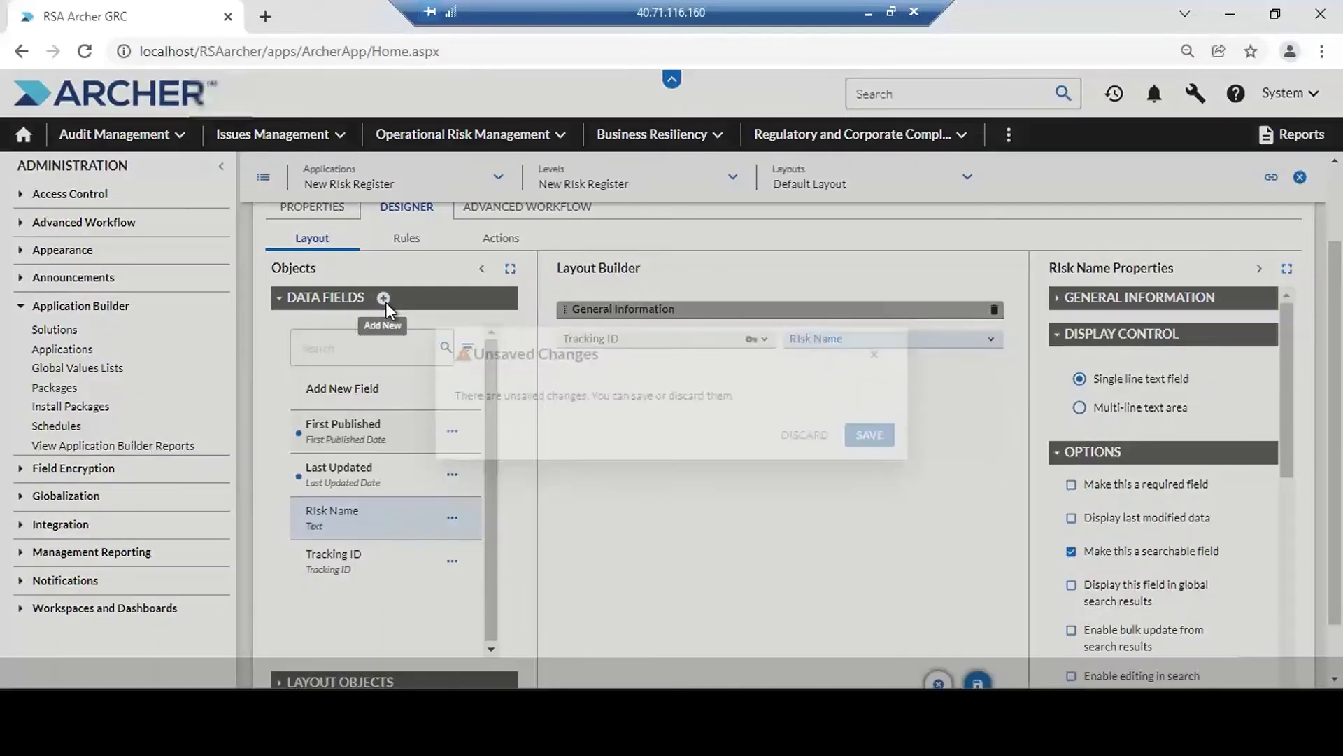
click(868, 437)
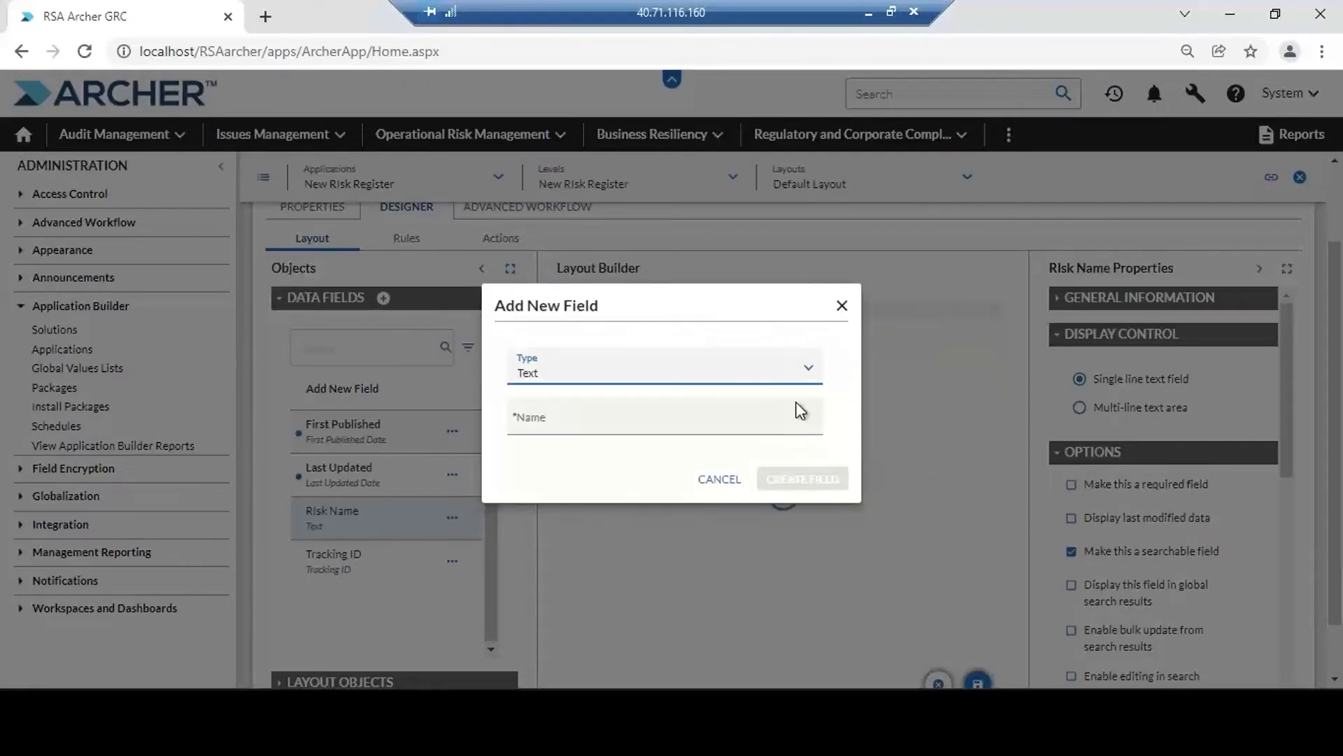
Create another Text data field named "Risk Description"
click(809, 375)
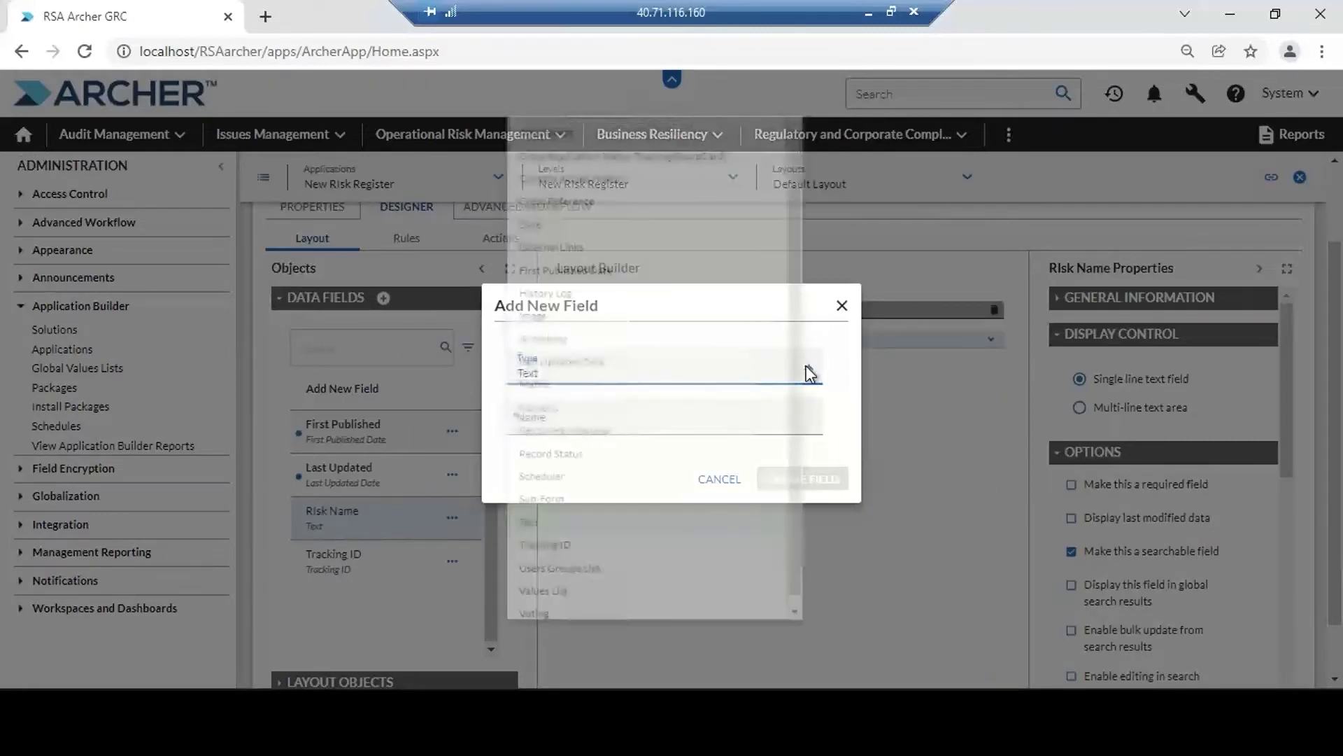
scroll(811, 424, down, 1)
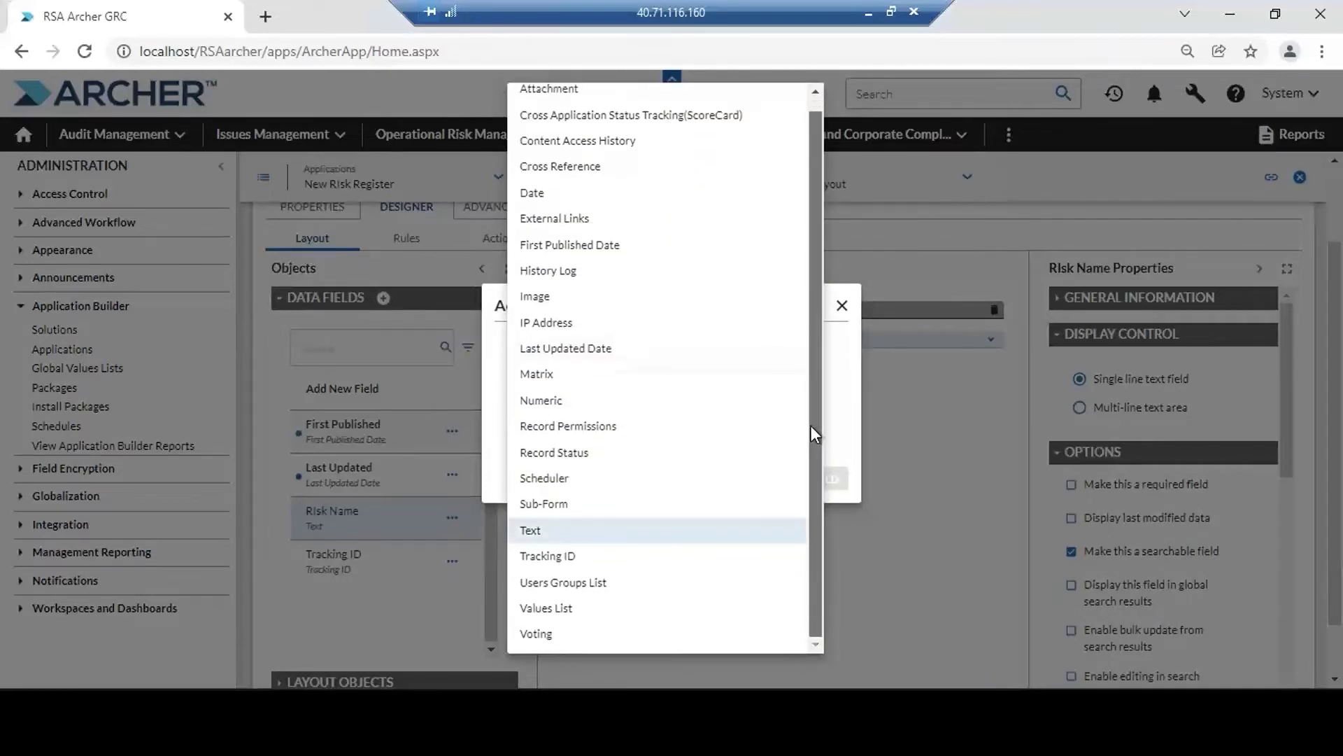
click(687, 532)
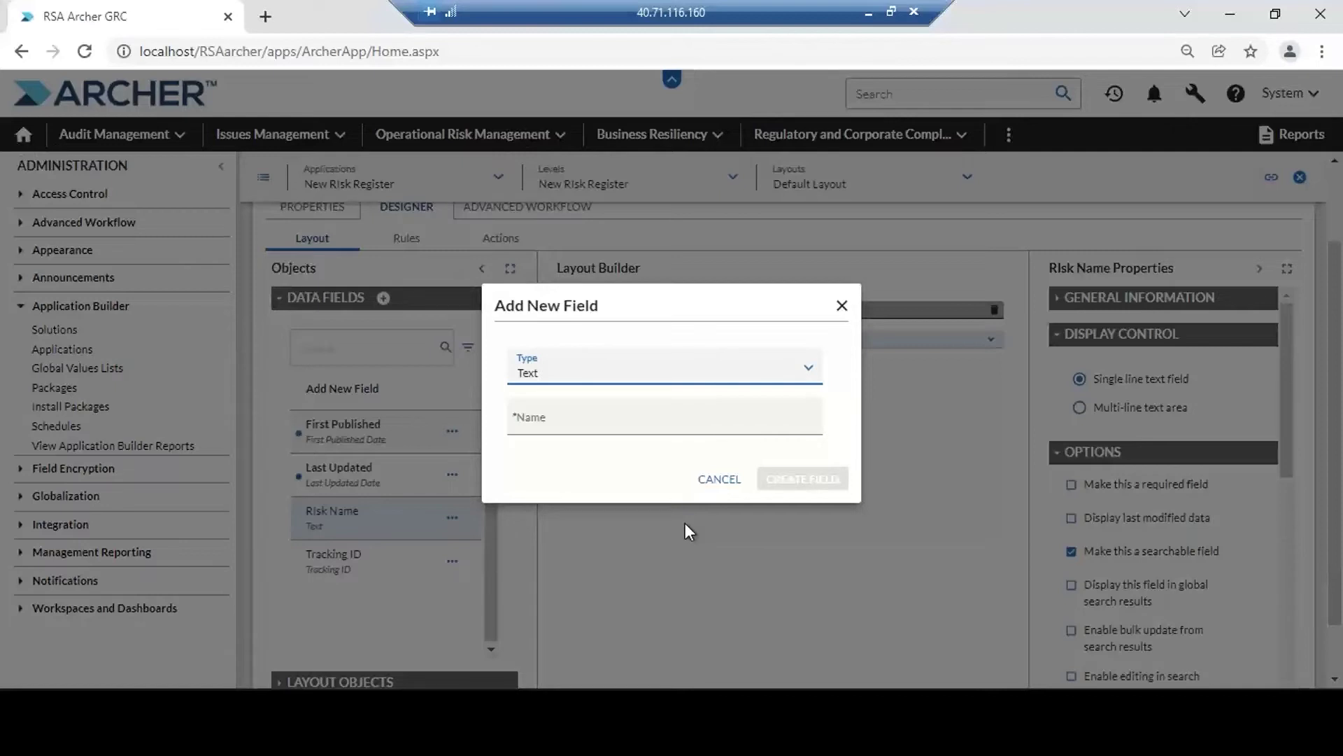
click(659, 418)
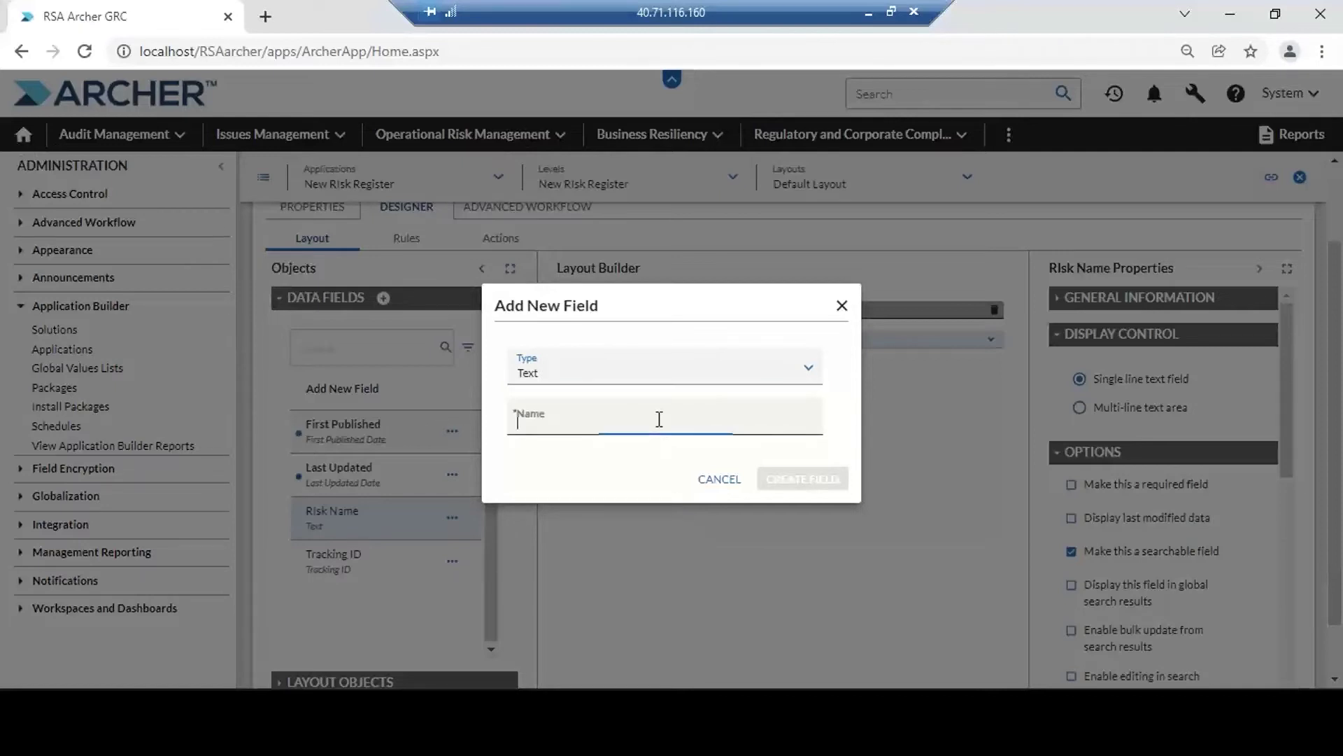
text(Risk)
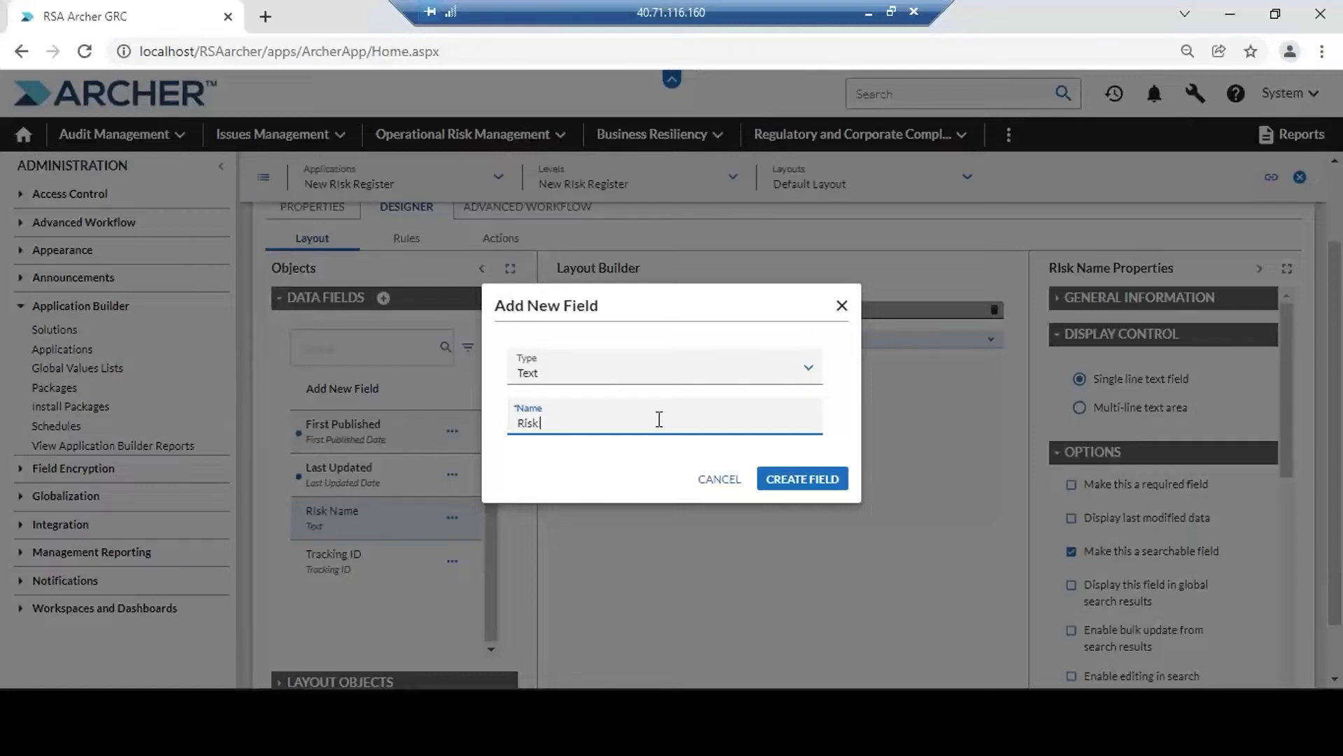
text(Descrition)
key(BackSpace)
key(BackSpace)
key(BackSpace)
key(BackSpace)
key(BackSpace)
key(BackSpace)
text(ription)
click(775, 481)
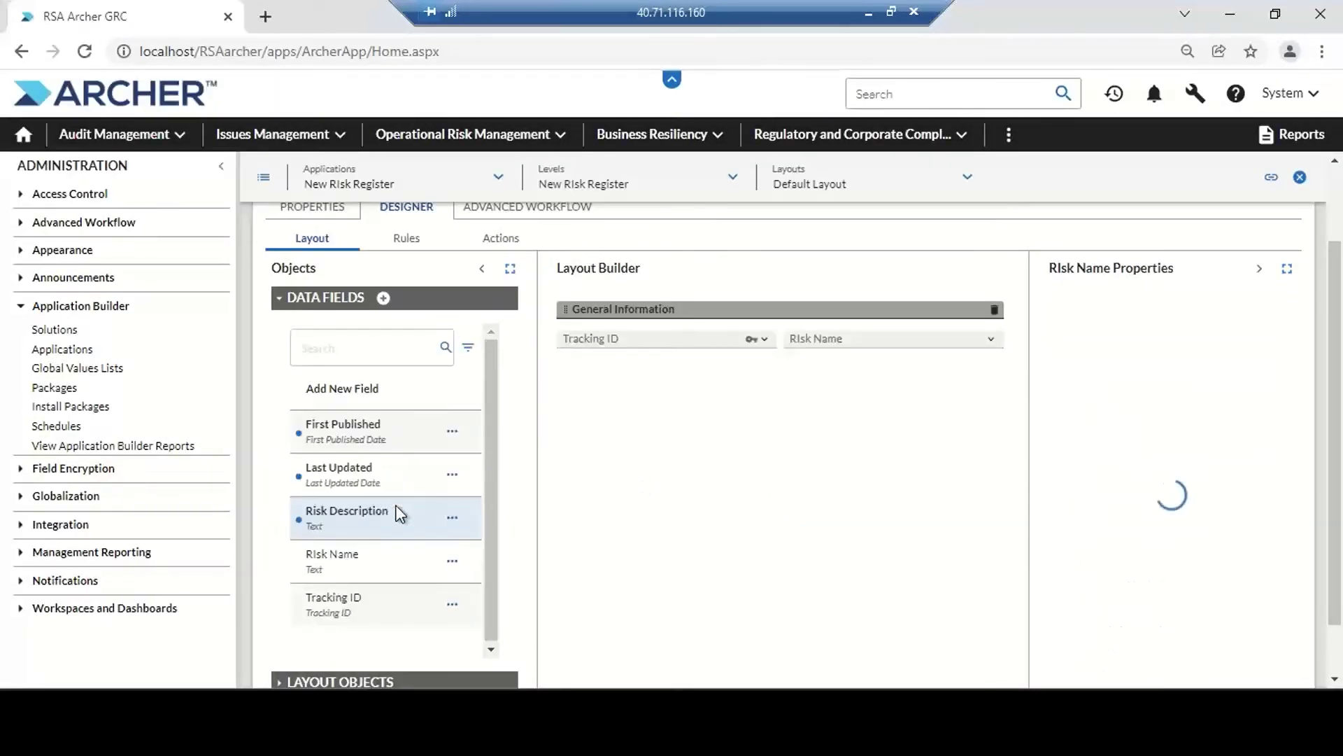
Place the Risk Description field below Tracking ID in the General Information section and save the layout, keeping the session active
drag(358, 520, 640, 358)
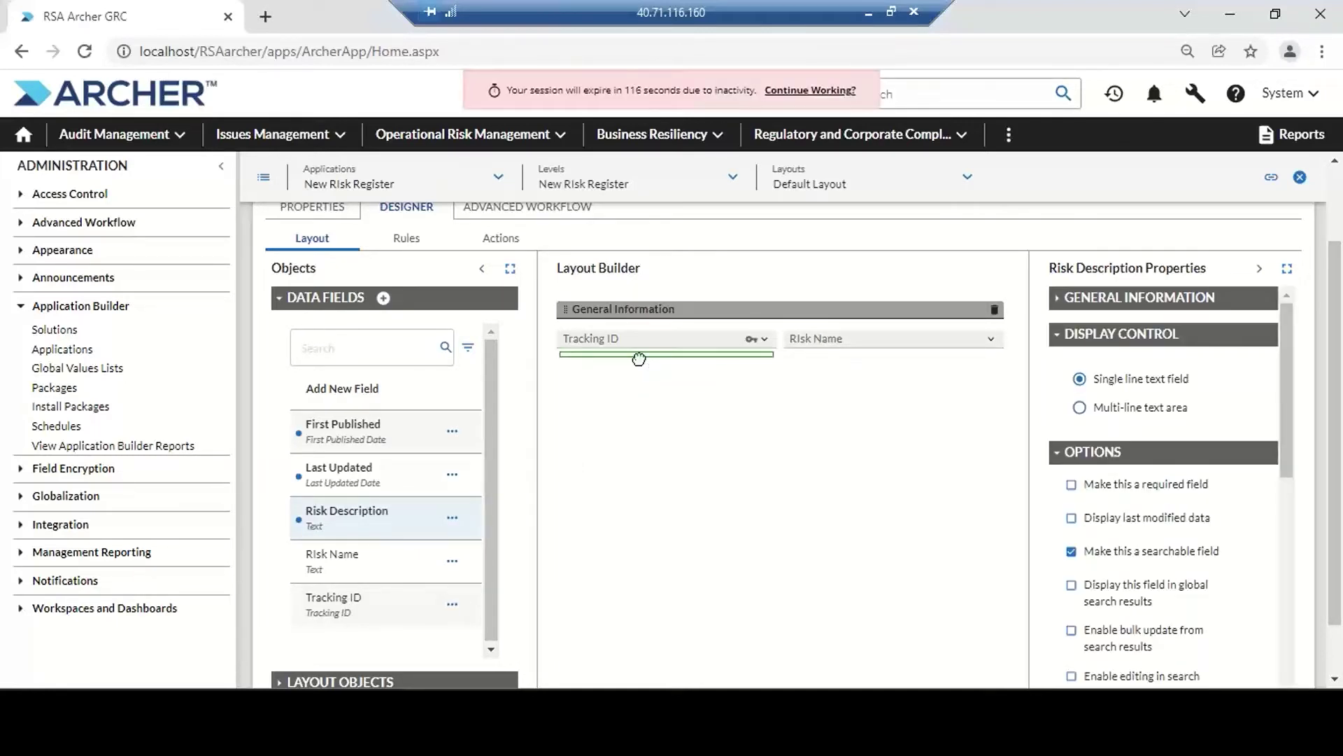
click(809, 98)
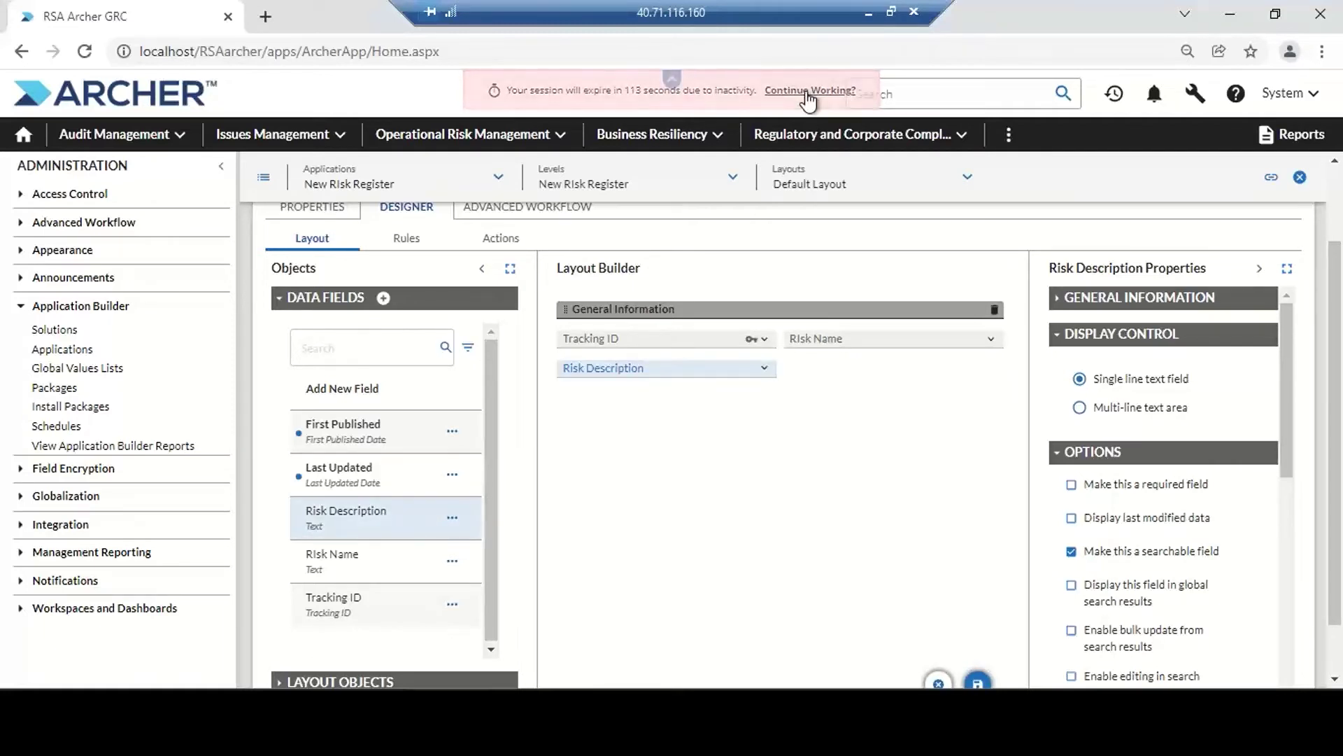
click(392, 312)
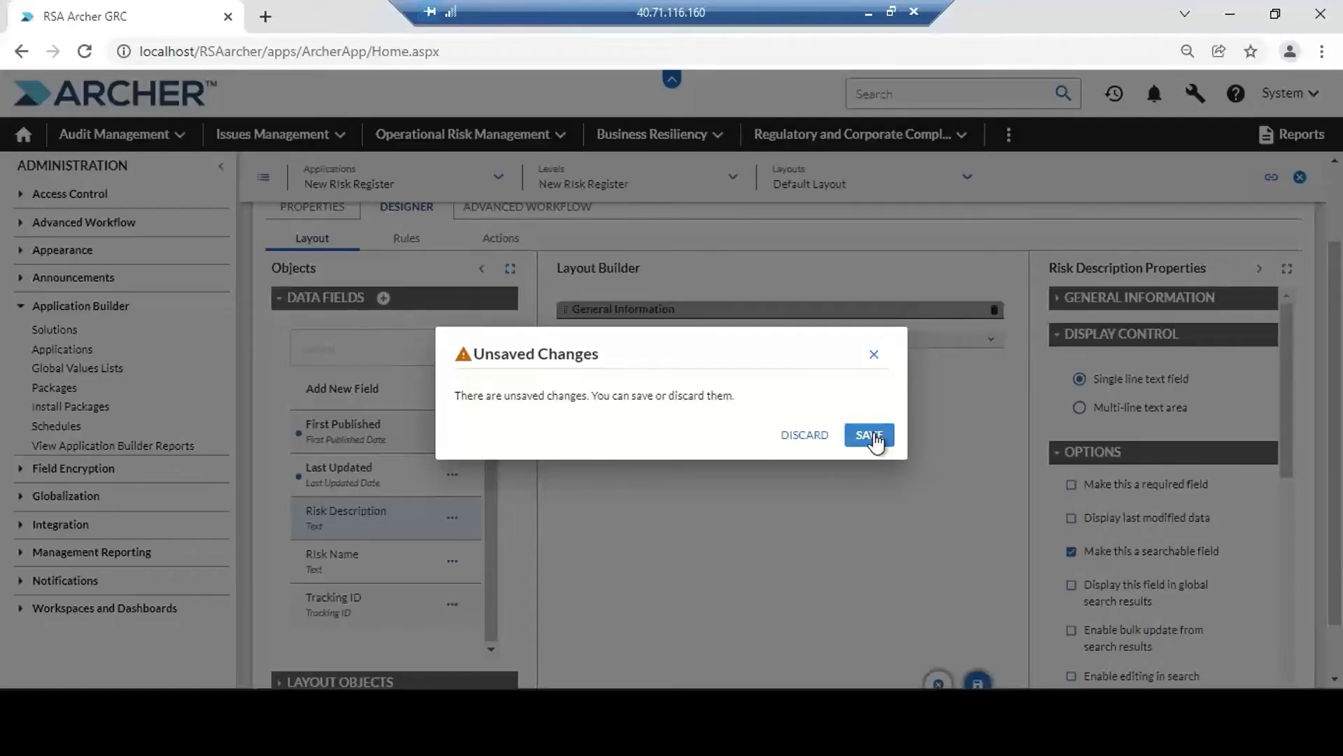
click(870, 435)
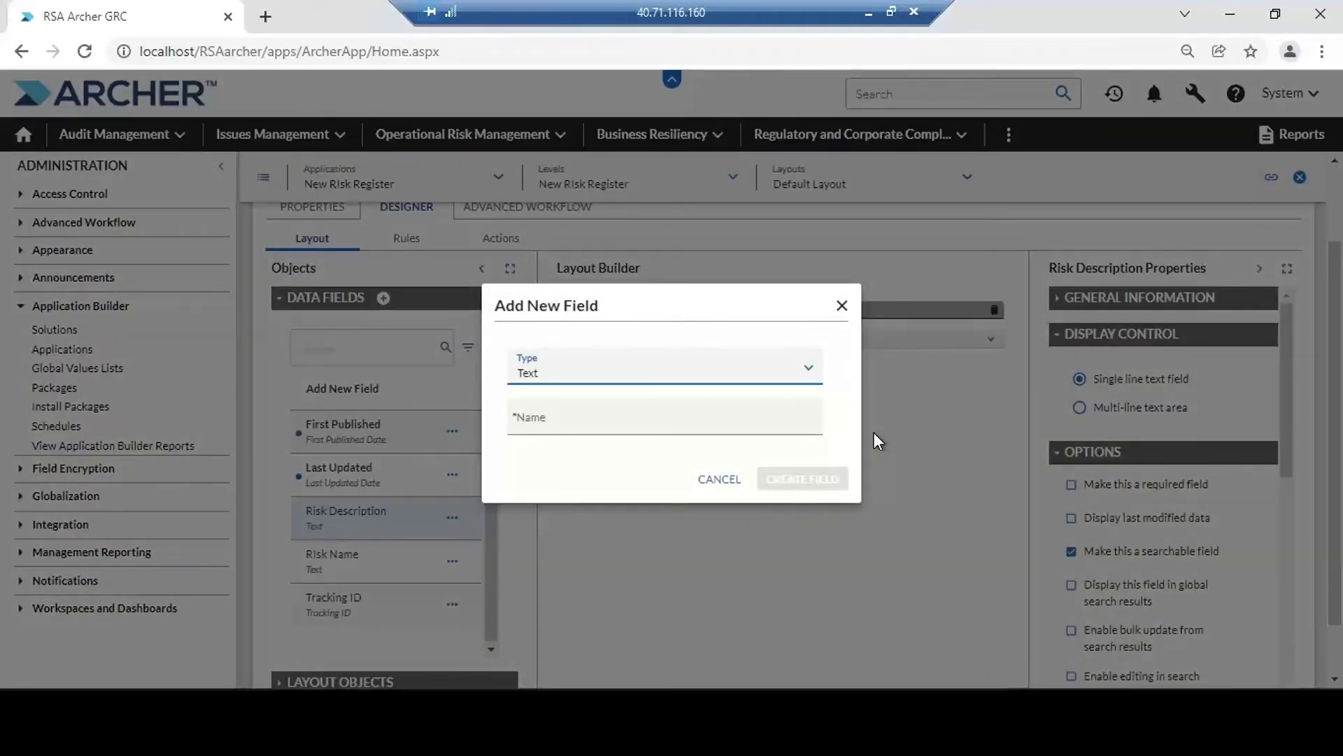
Create a Values List field named "Risk Status" with a field-specific list and place it beside Risk Description in General Information
click(812, 371)
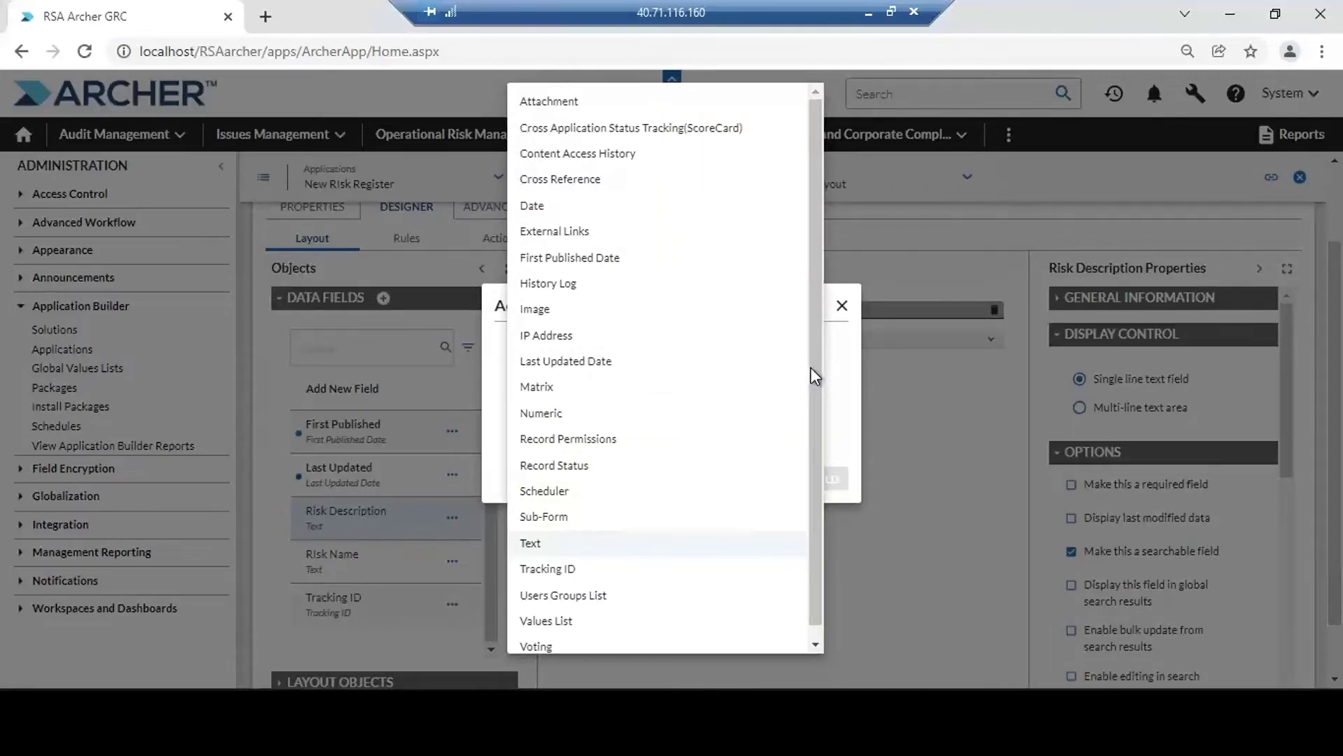
scroll(809, 469, down, 1)
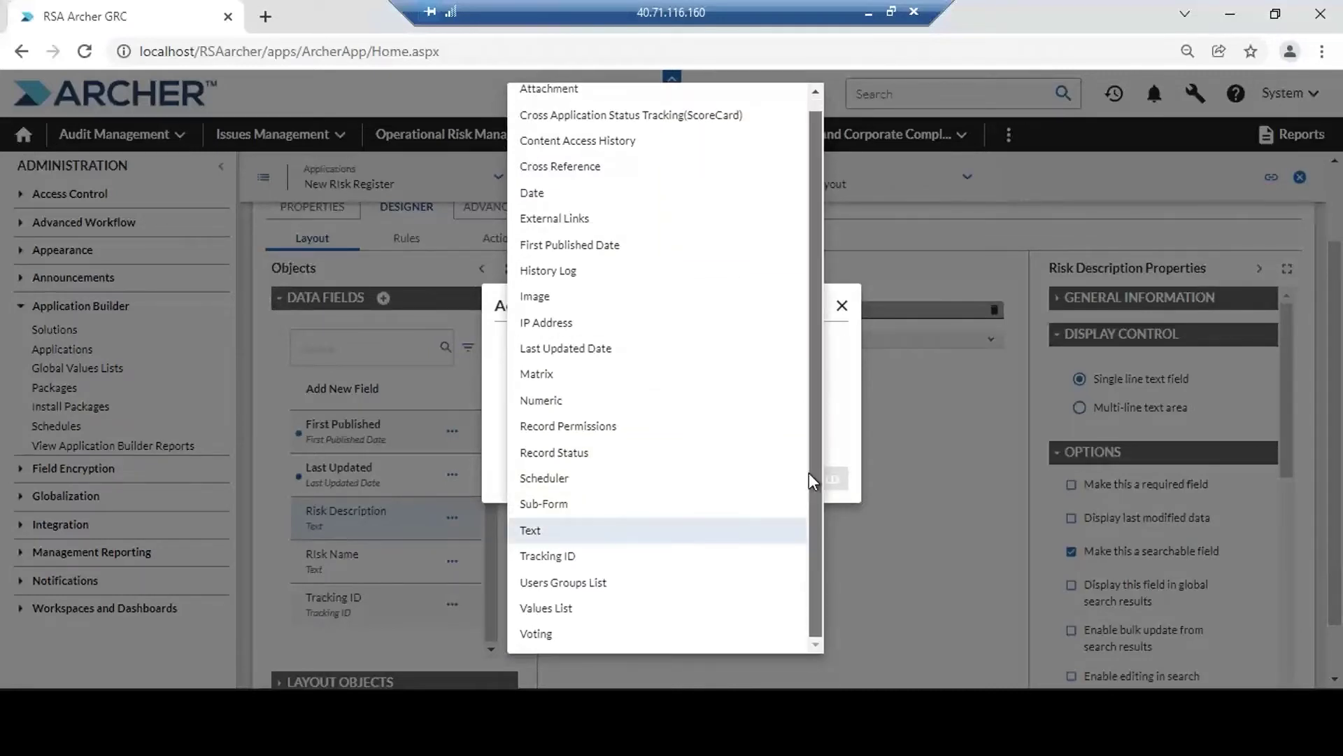
click(570, 608)
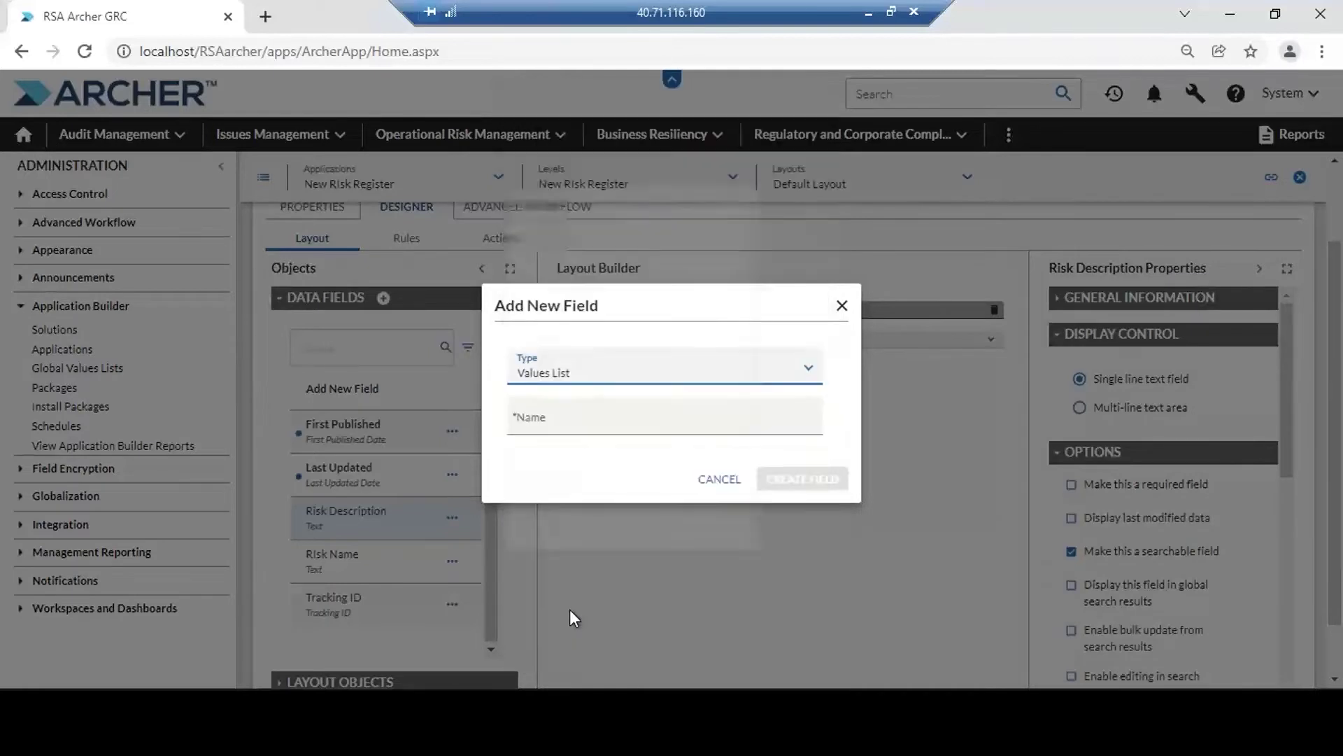
click(584, 400)
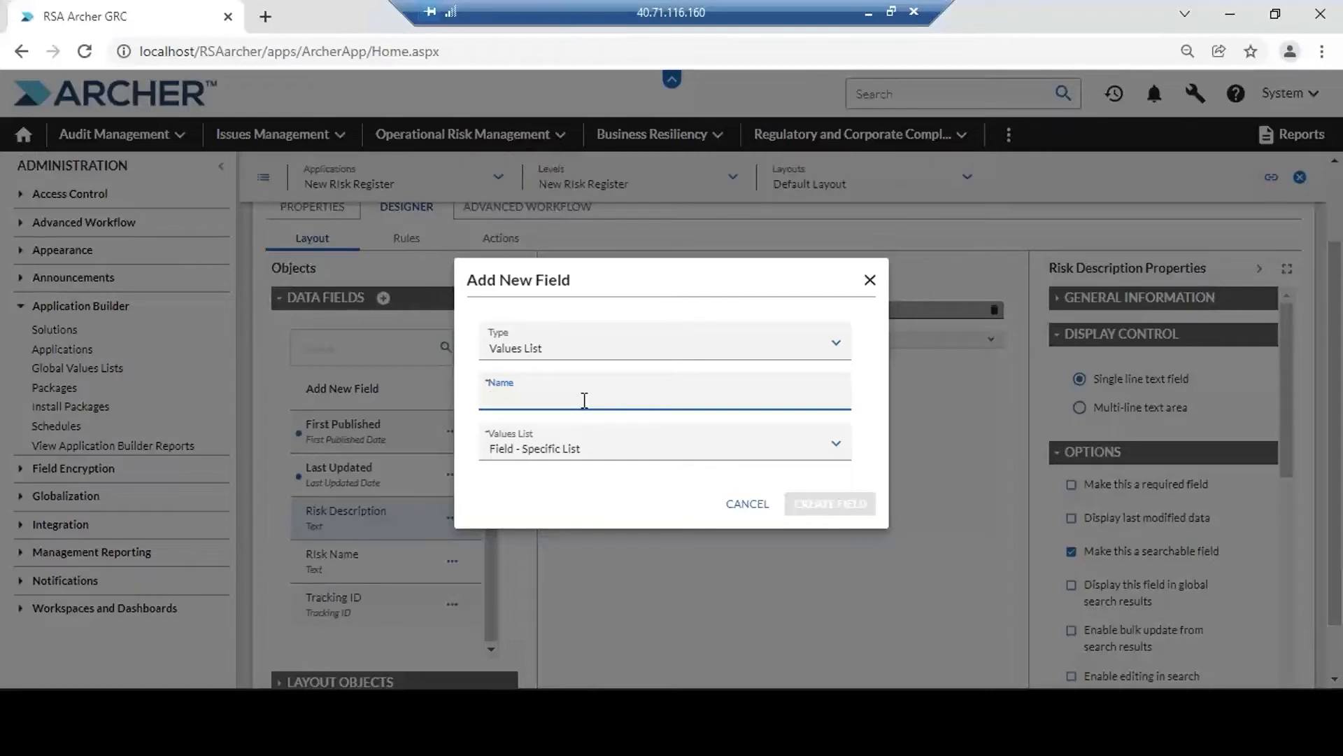
text(Risk)
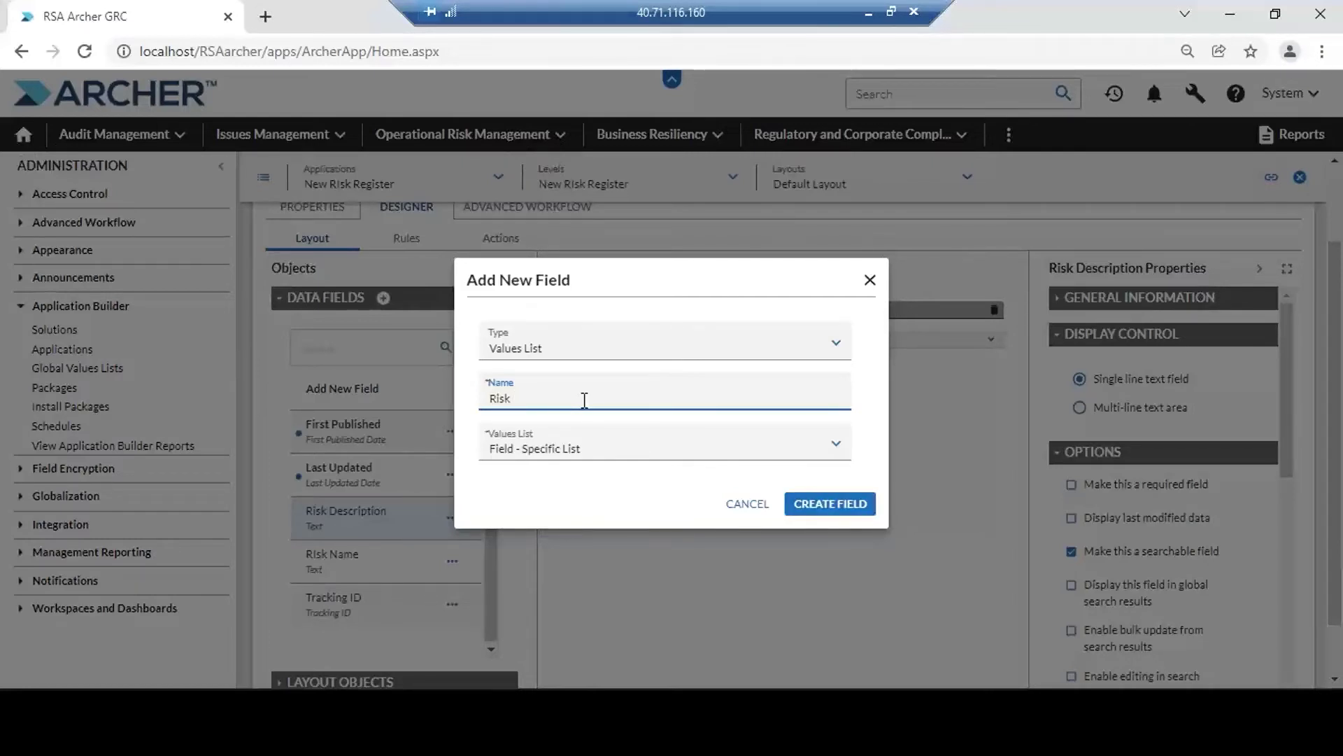
text( Status)
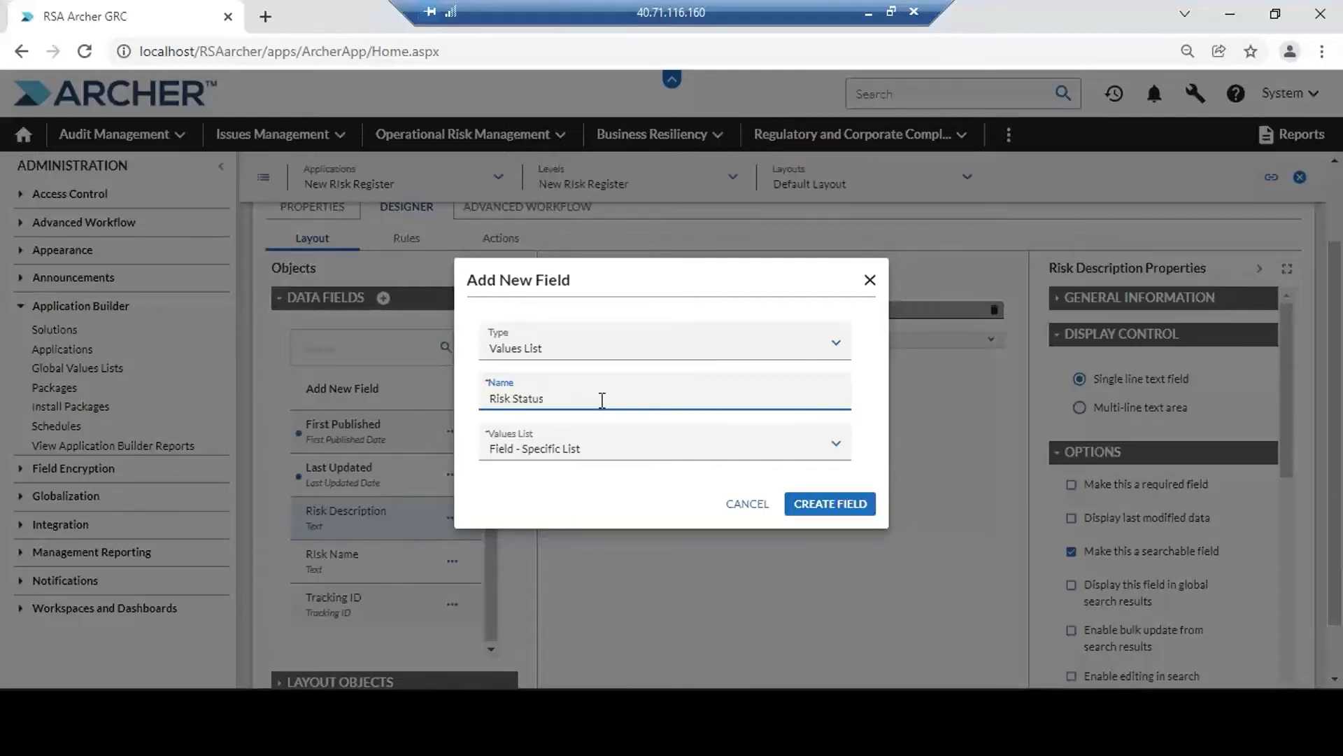
click(805, 503)
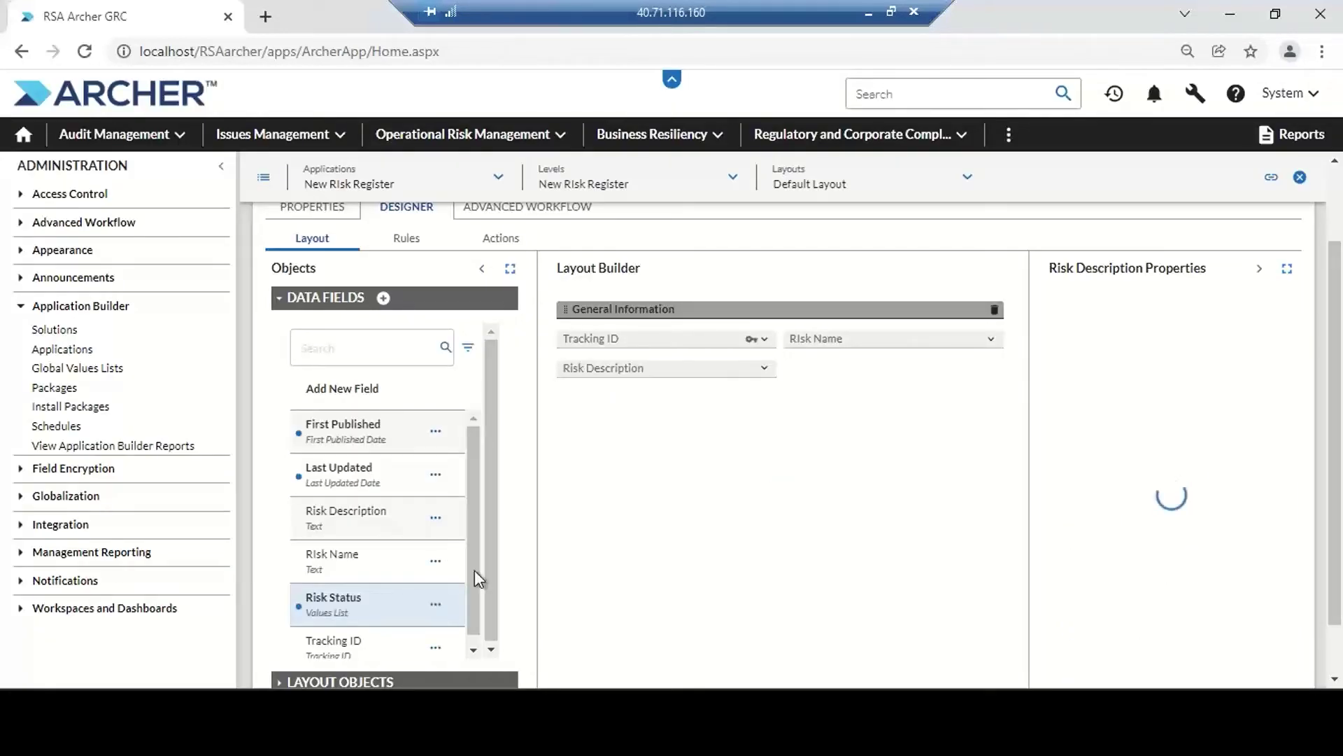
drag(333, 597, 837, 355)
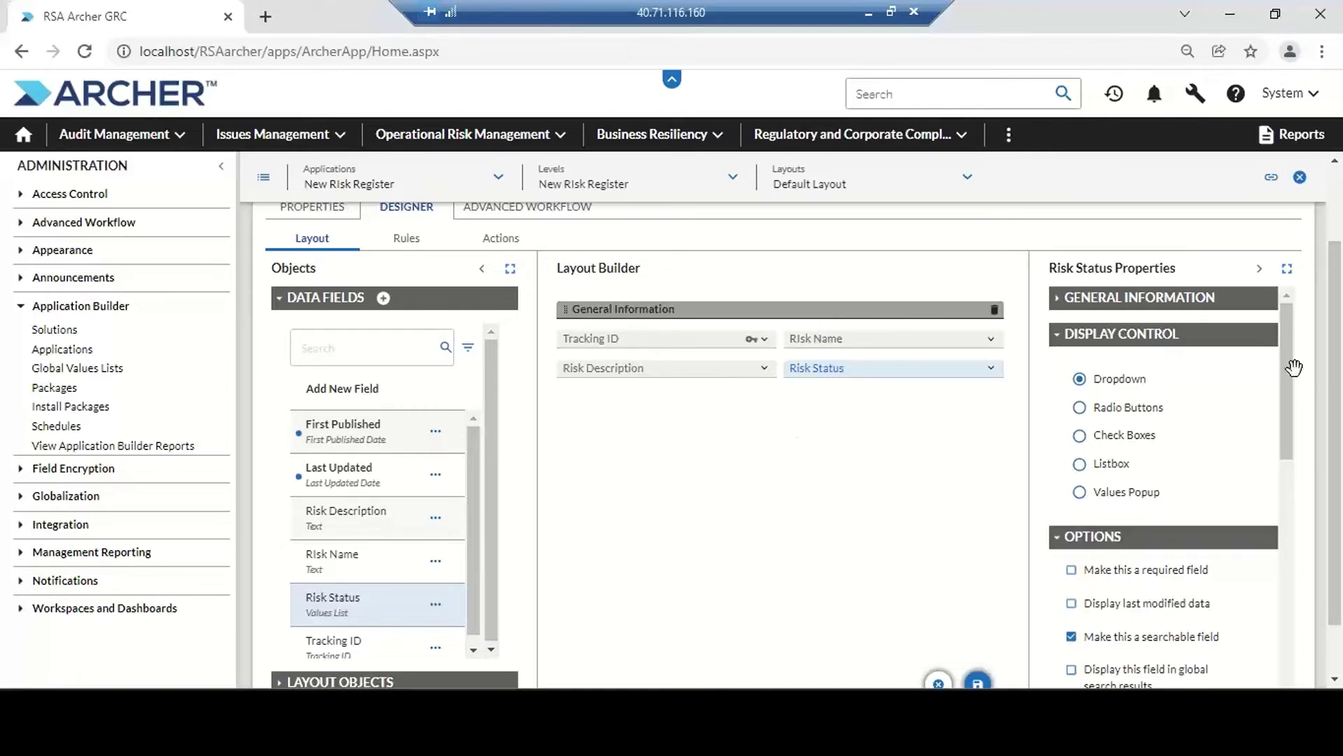
Open the Risk Status field's values list for editing and add the values "Inprocess" and "Draft"
scroll(1336, 397, down, 2)
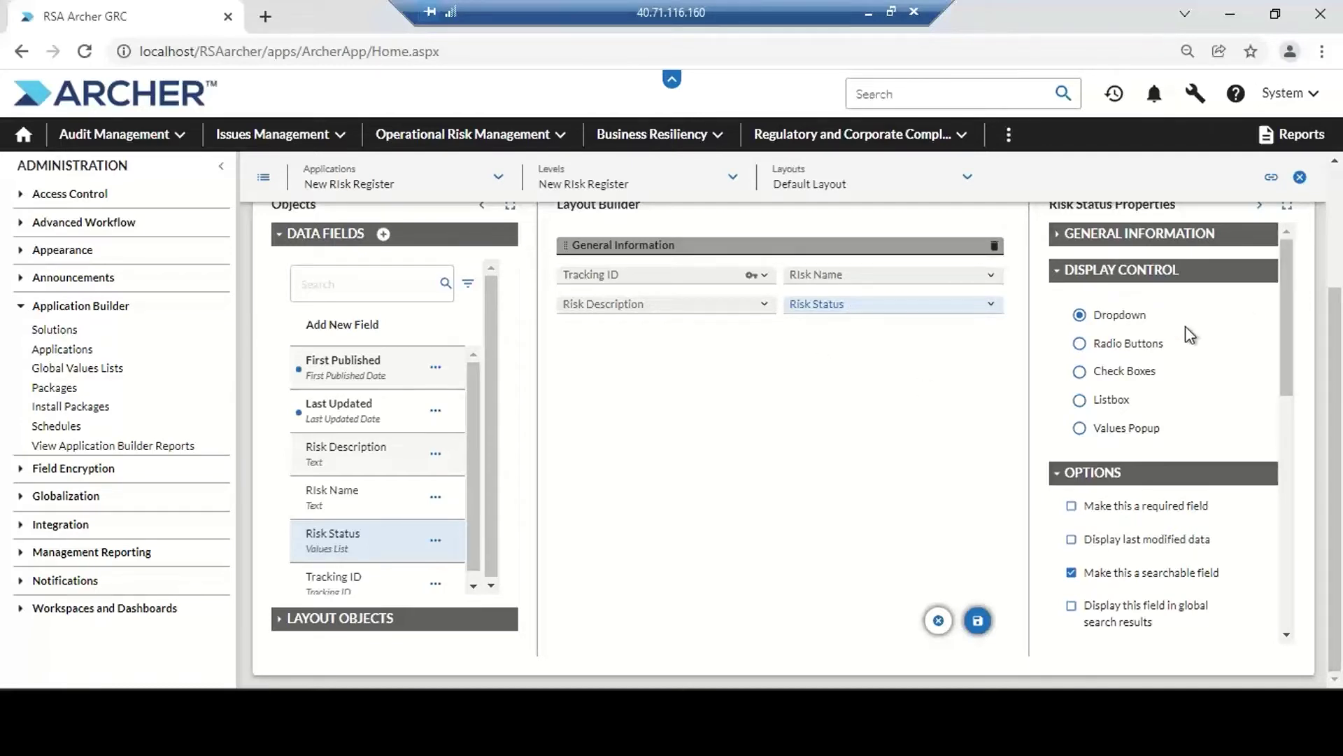
drag(1289, 331, 1281, 584)
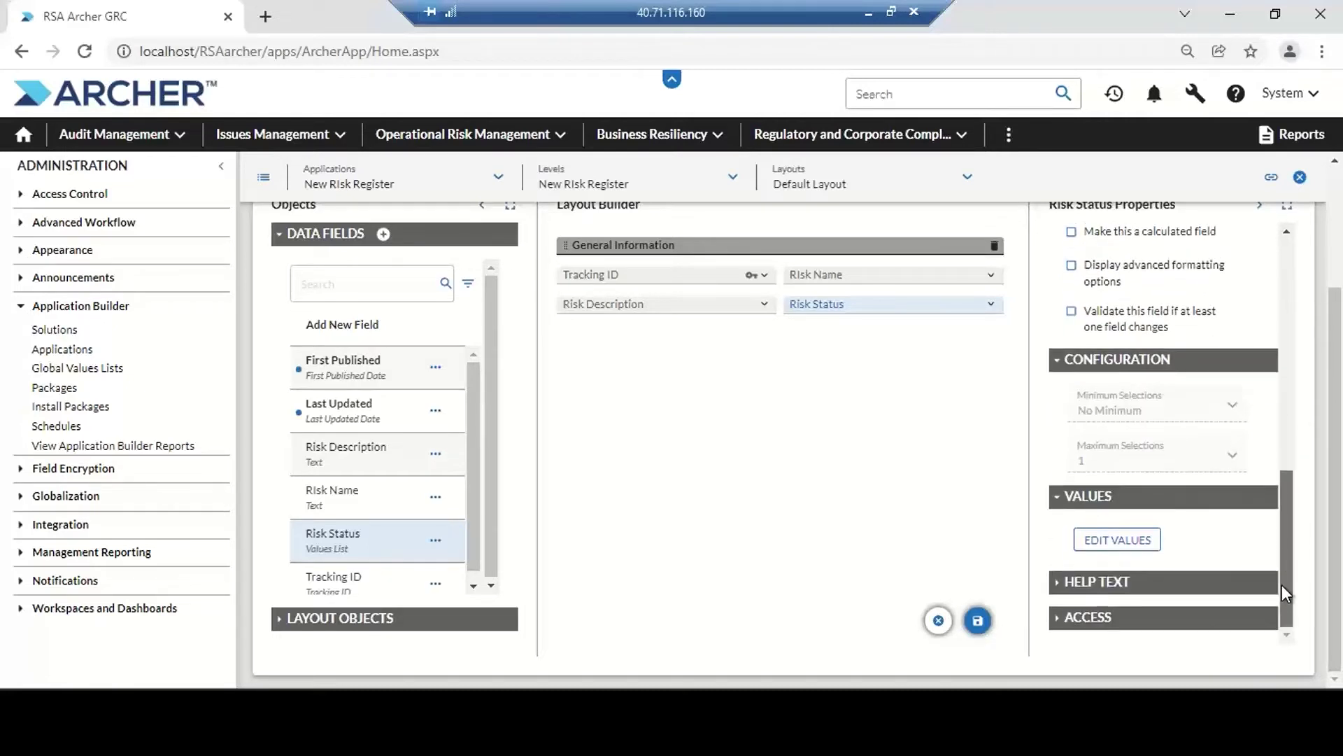
click(1147, 542)
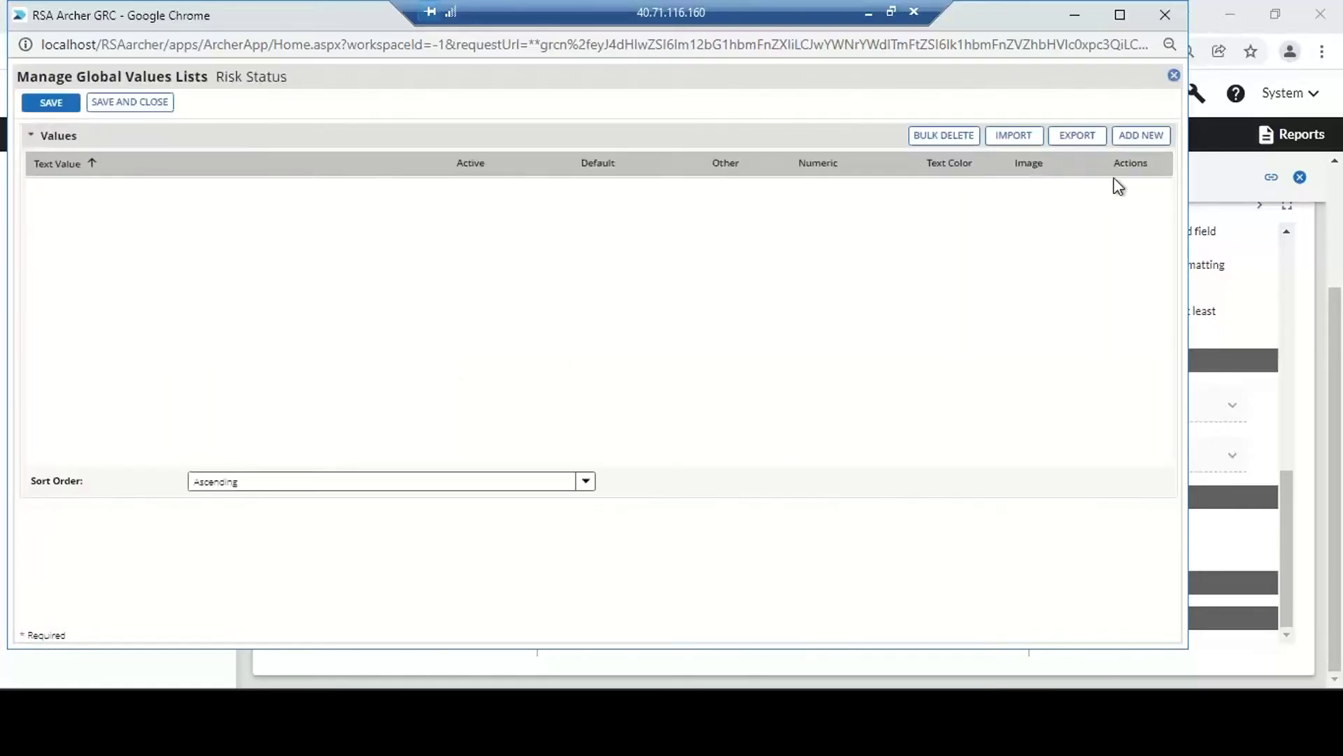
click(1136, 140)
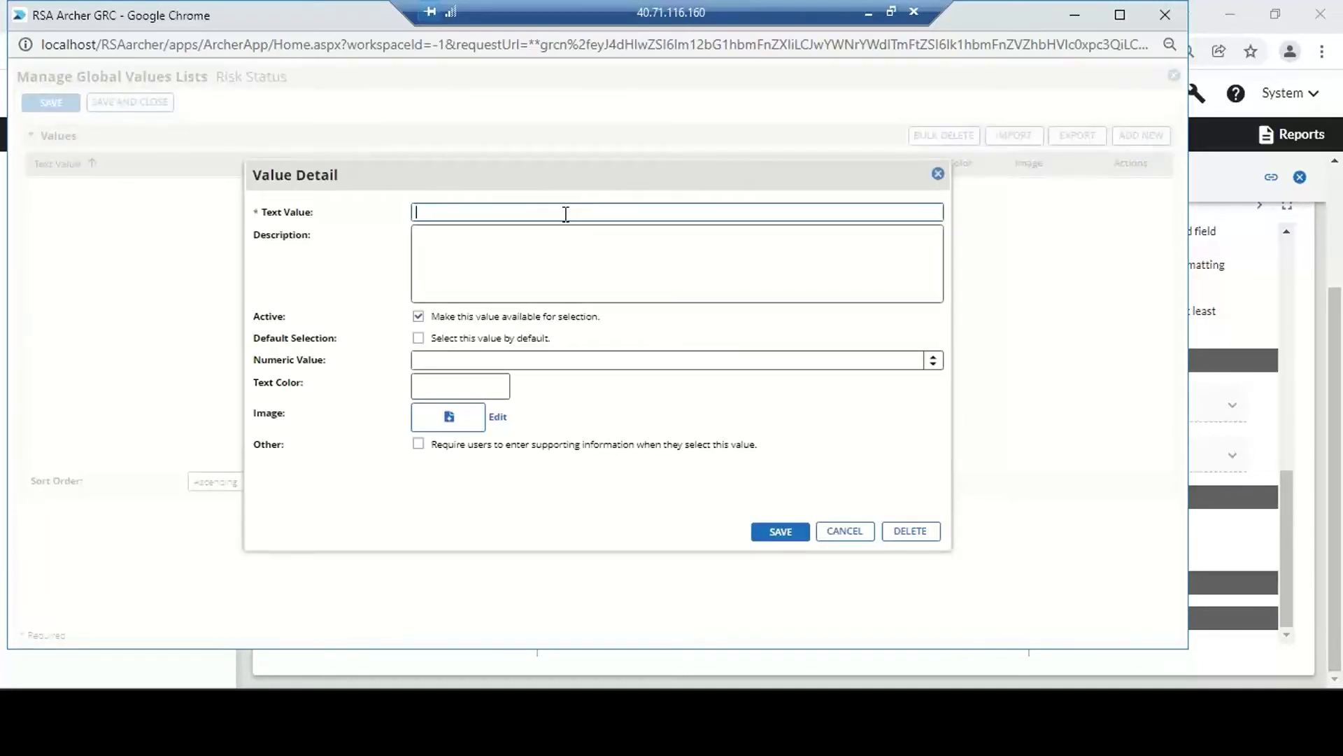
text(Hnprocess)
click(779, 532)
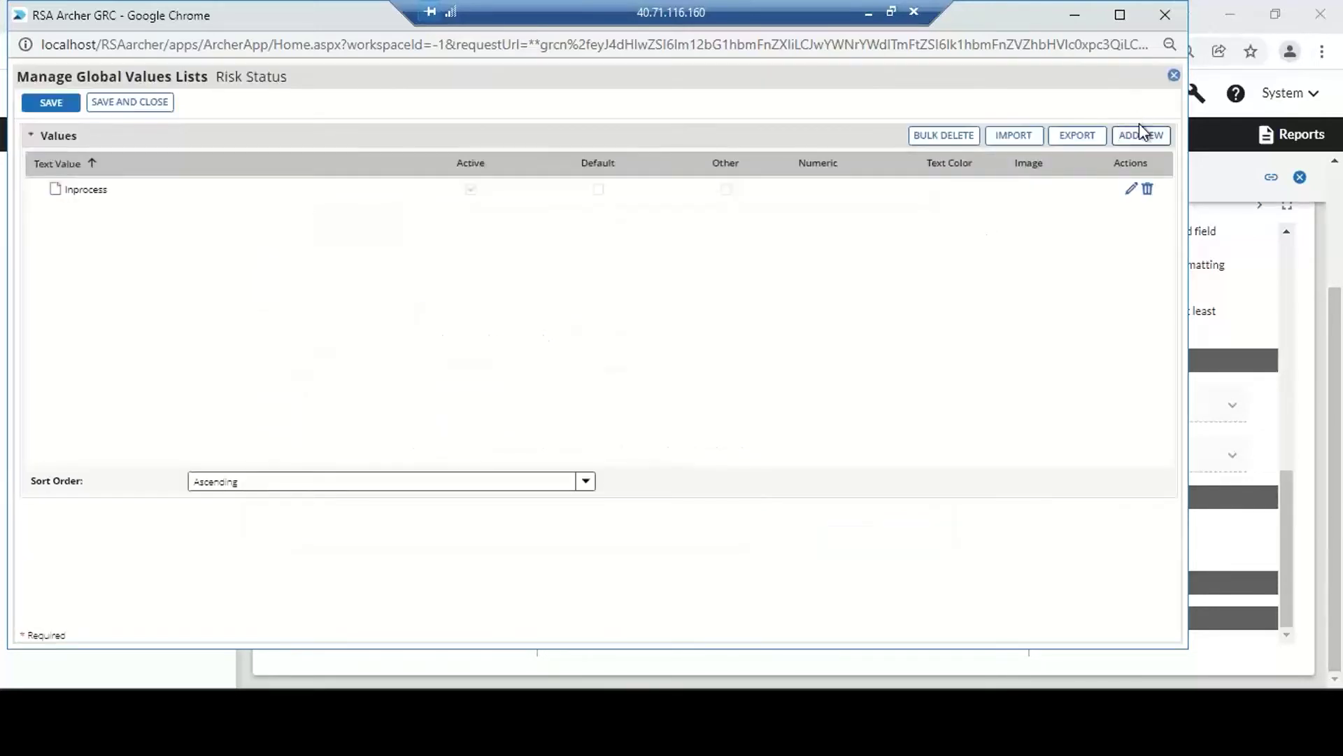
click(1142, 137)
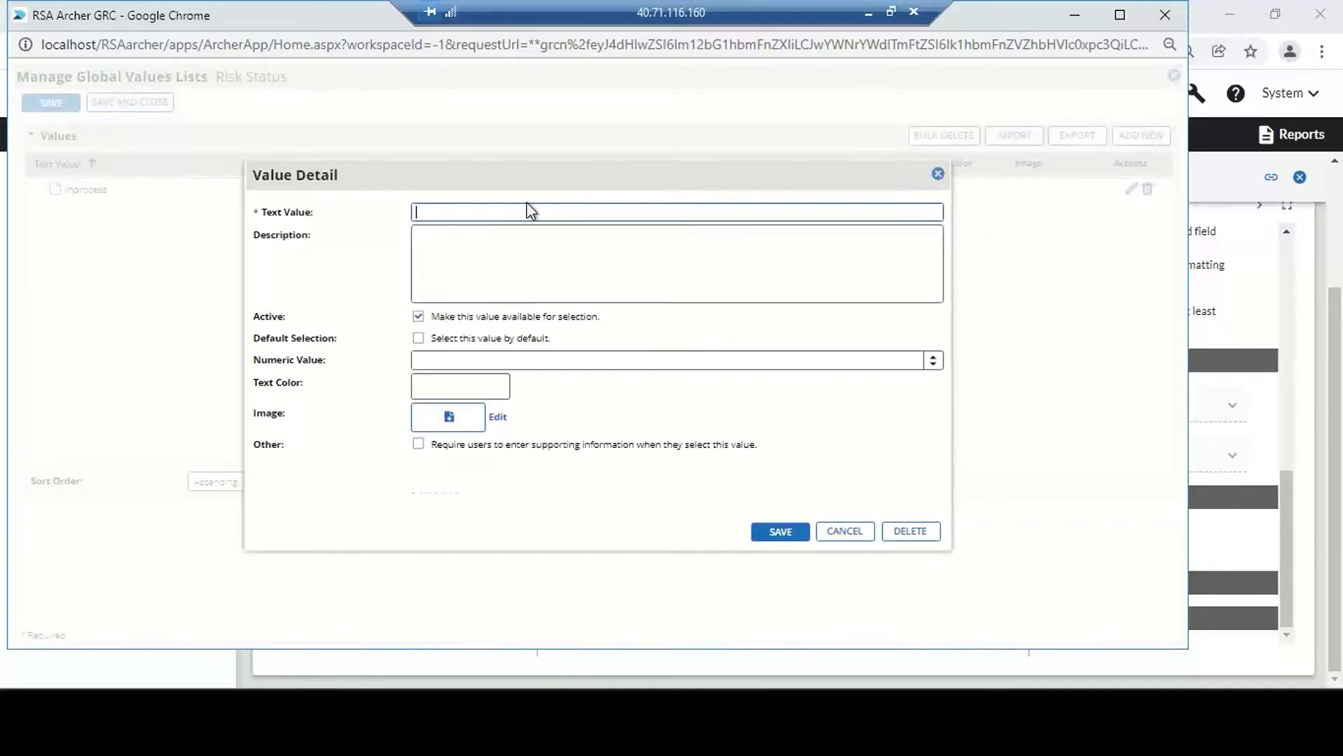
text(Draft)
click(777, 533)
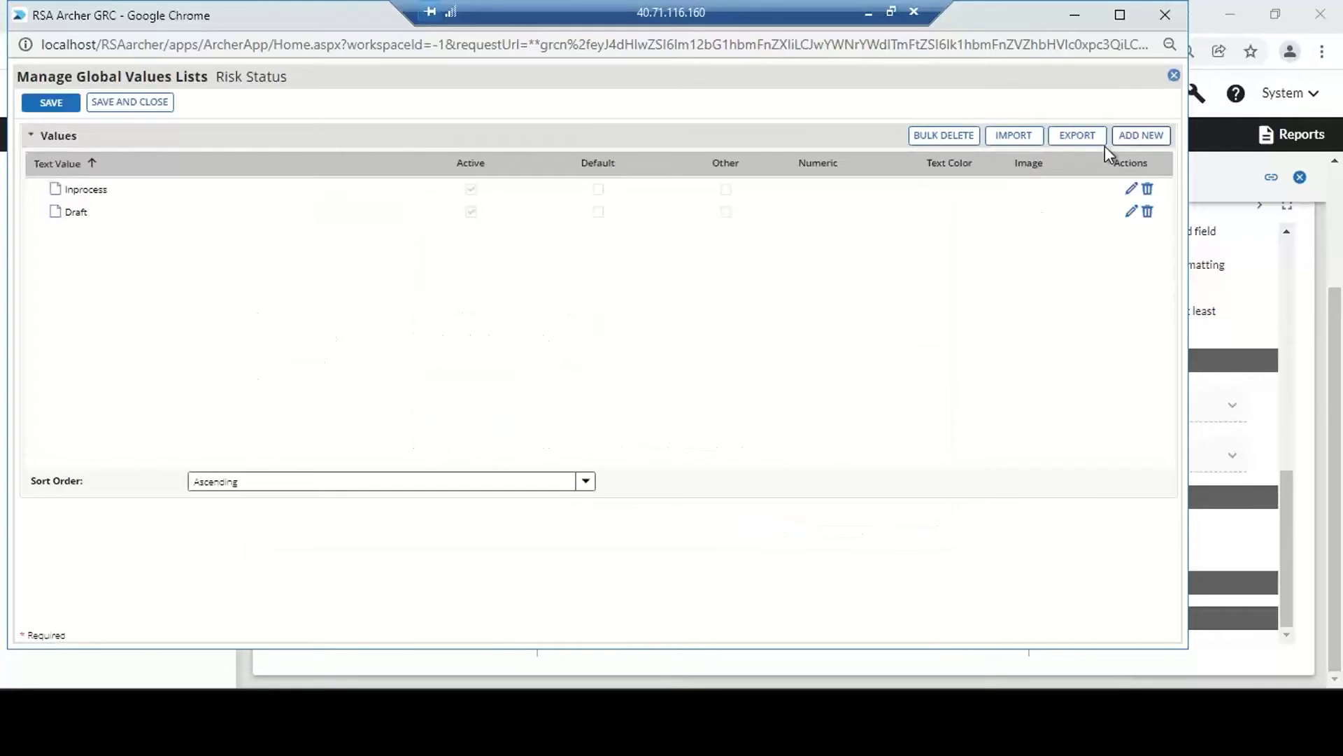
Add the values "Completed" and "Overdue" to the Risk Status values list
click(1119, 135)
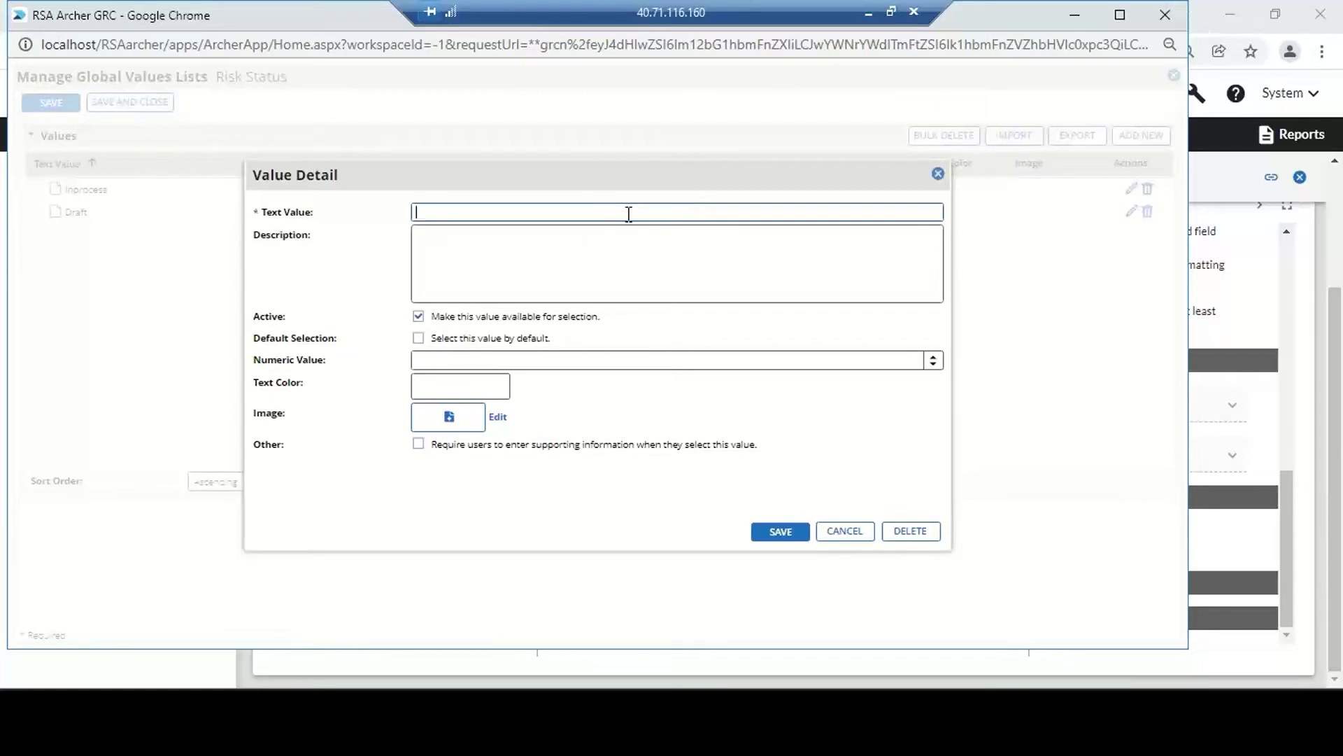
text(Completed)
click(776, 533)
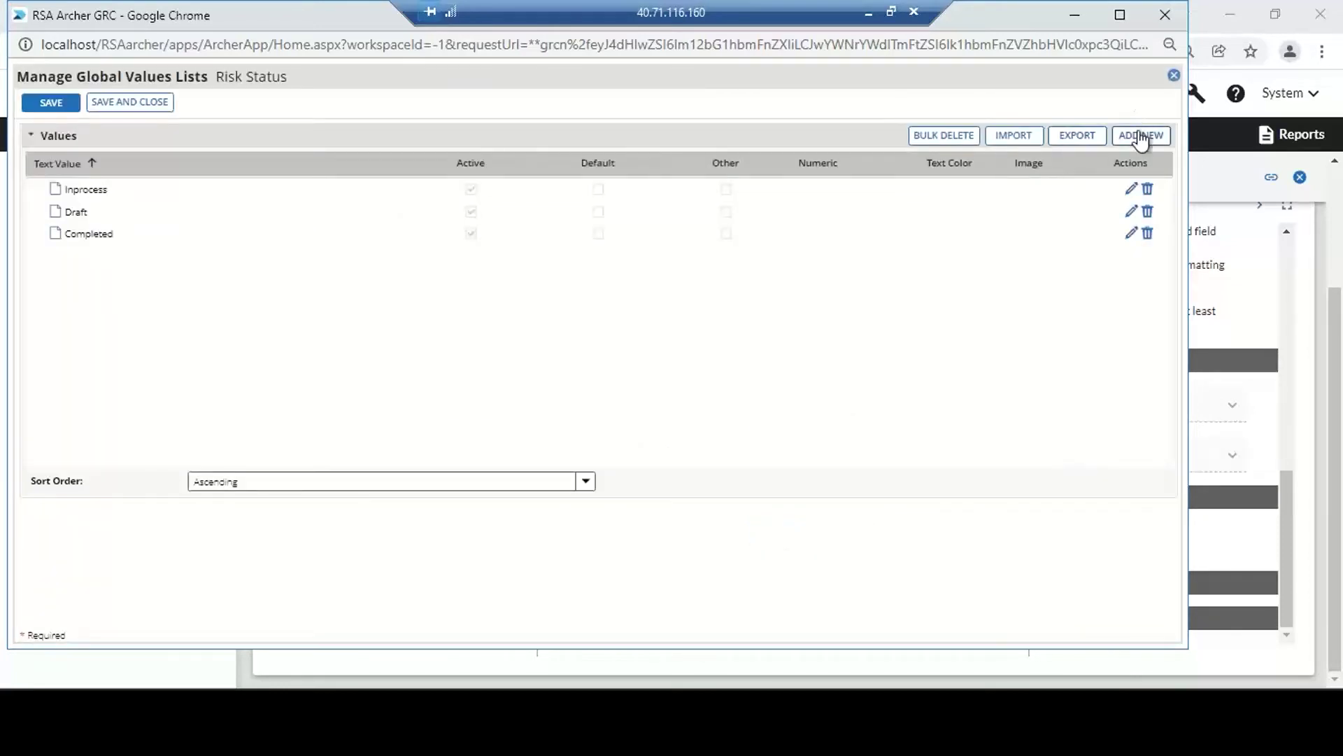
click(1141, 136)
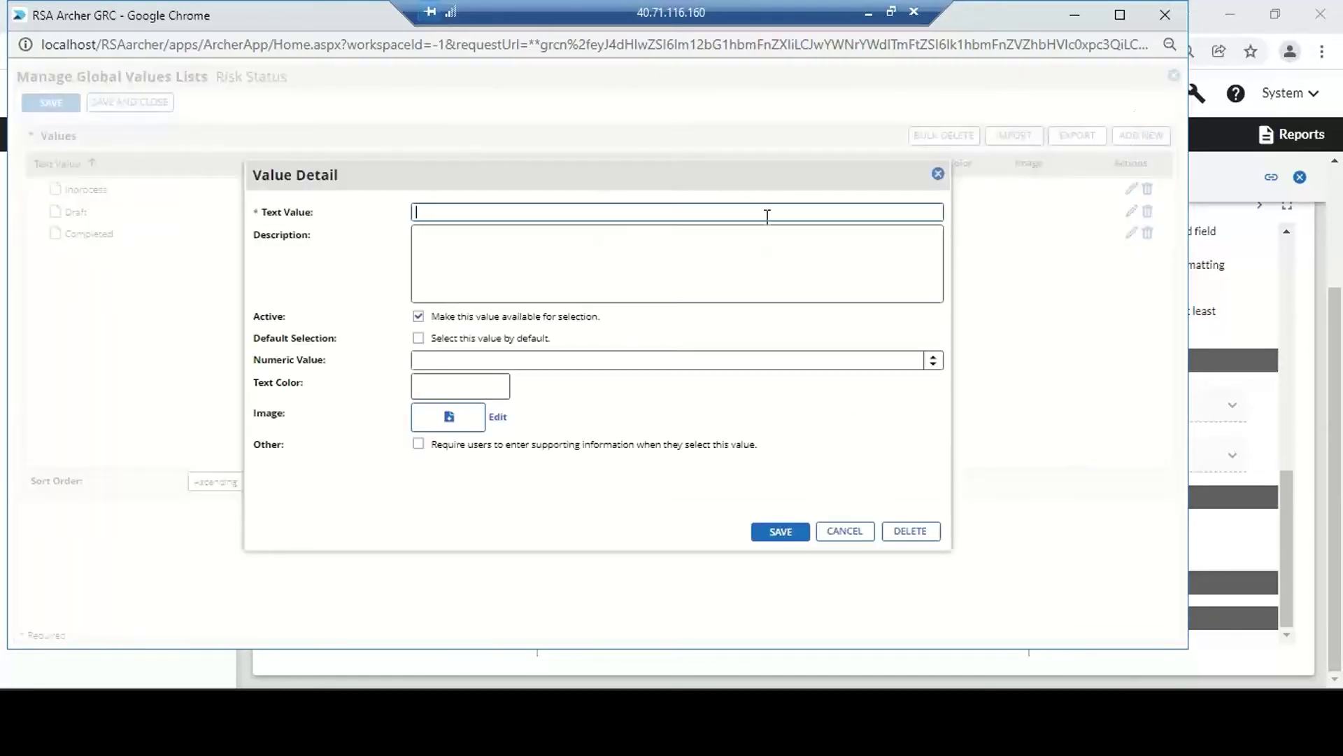
text(Overdue)
click(803, 536)
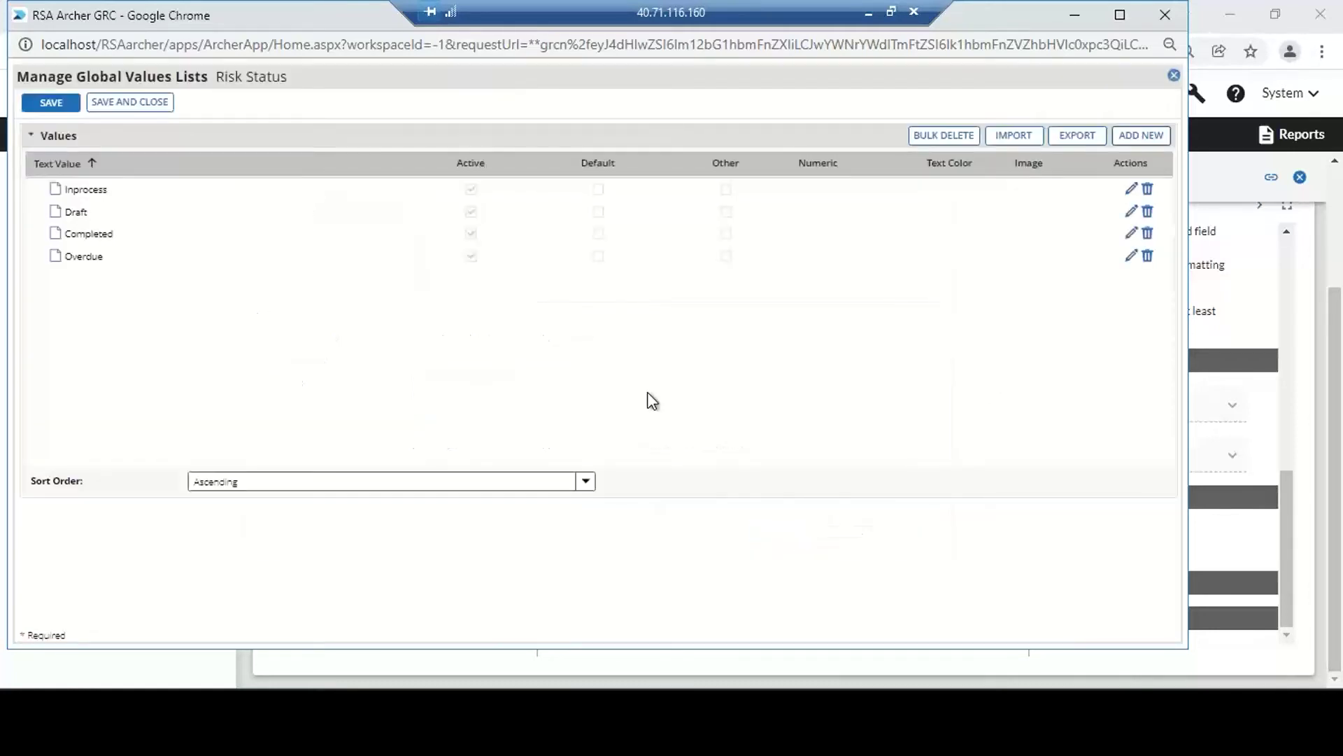
Save and close the Risk Status values list, and save the application layout
click(51, 103)
click(1165, 15)
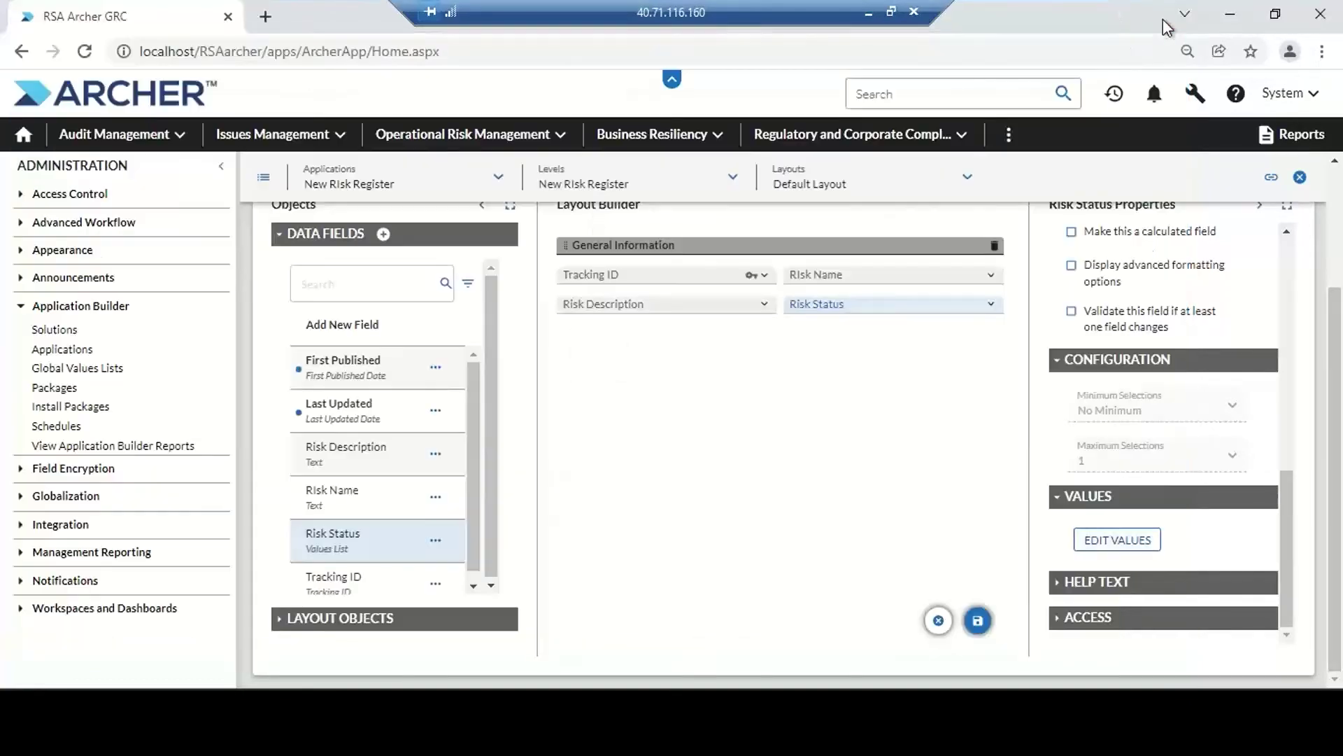
click(979, 622)
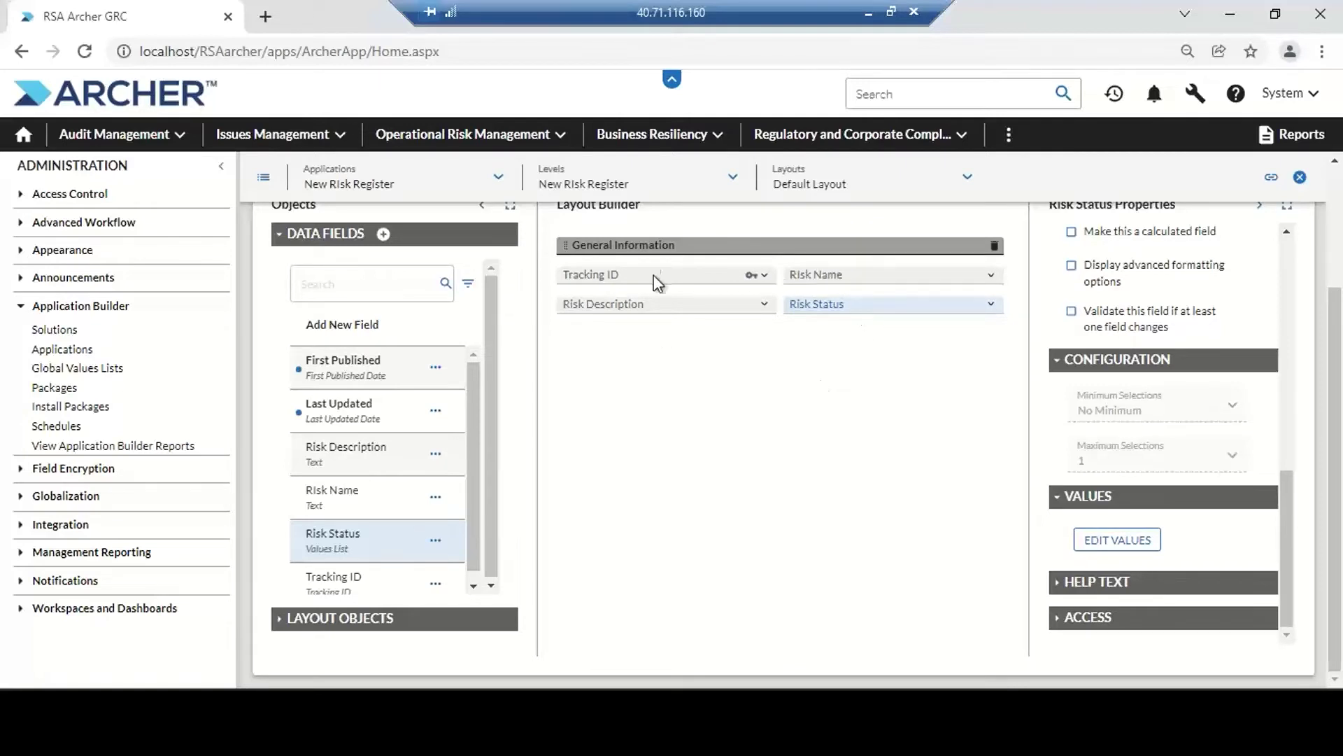
Create a Users Groups List field named "Risk Owner" and place it below Risk Description in the General Information section
click(383, 235)
click(811, 373)
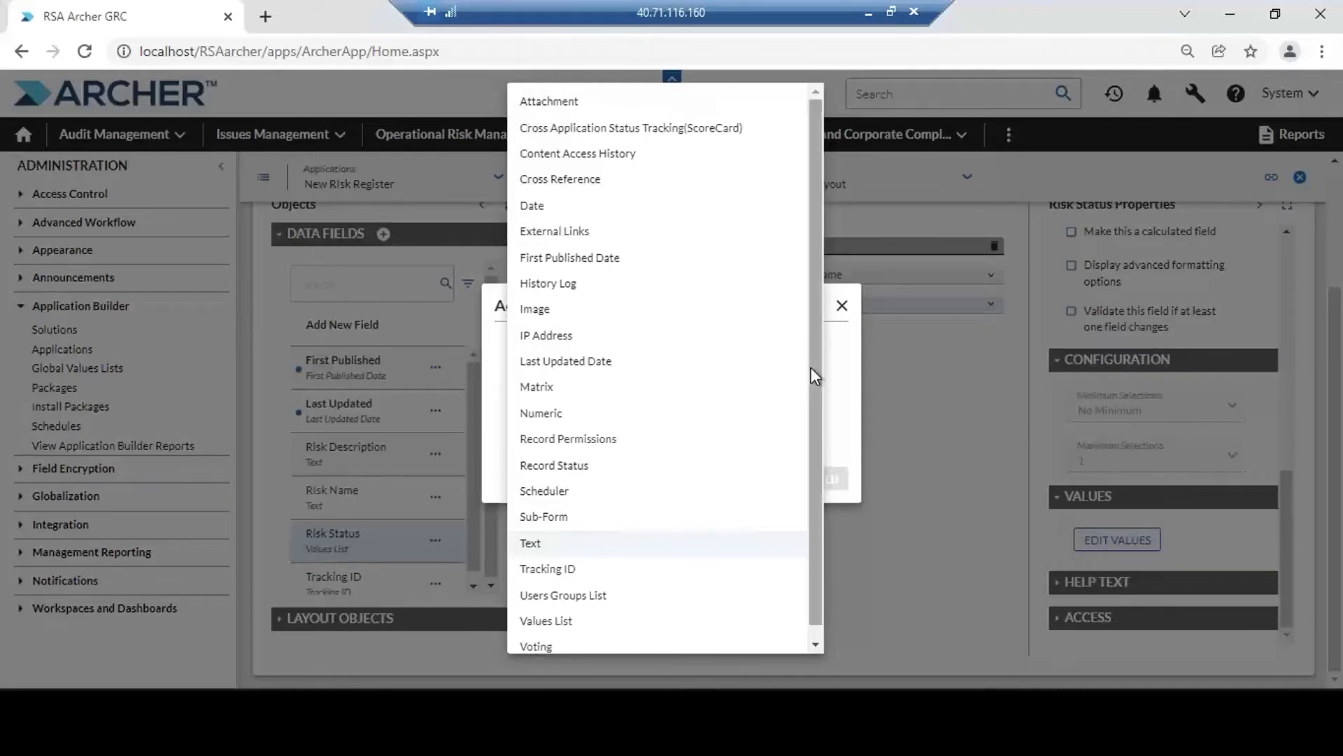
scroll(813, 400, down, 1)
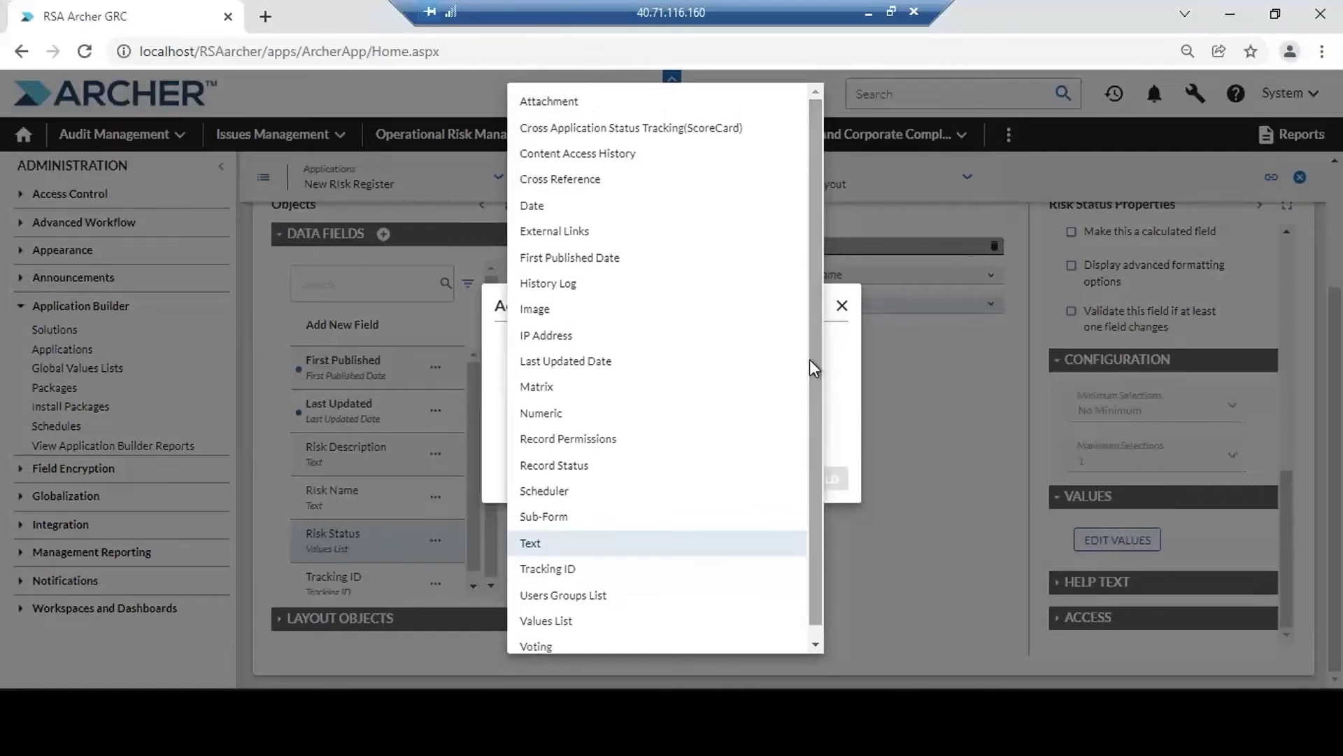
scroll(814, 403, down, 1)
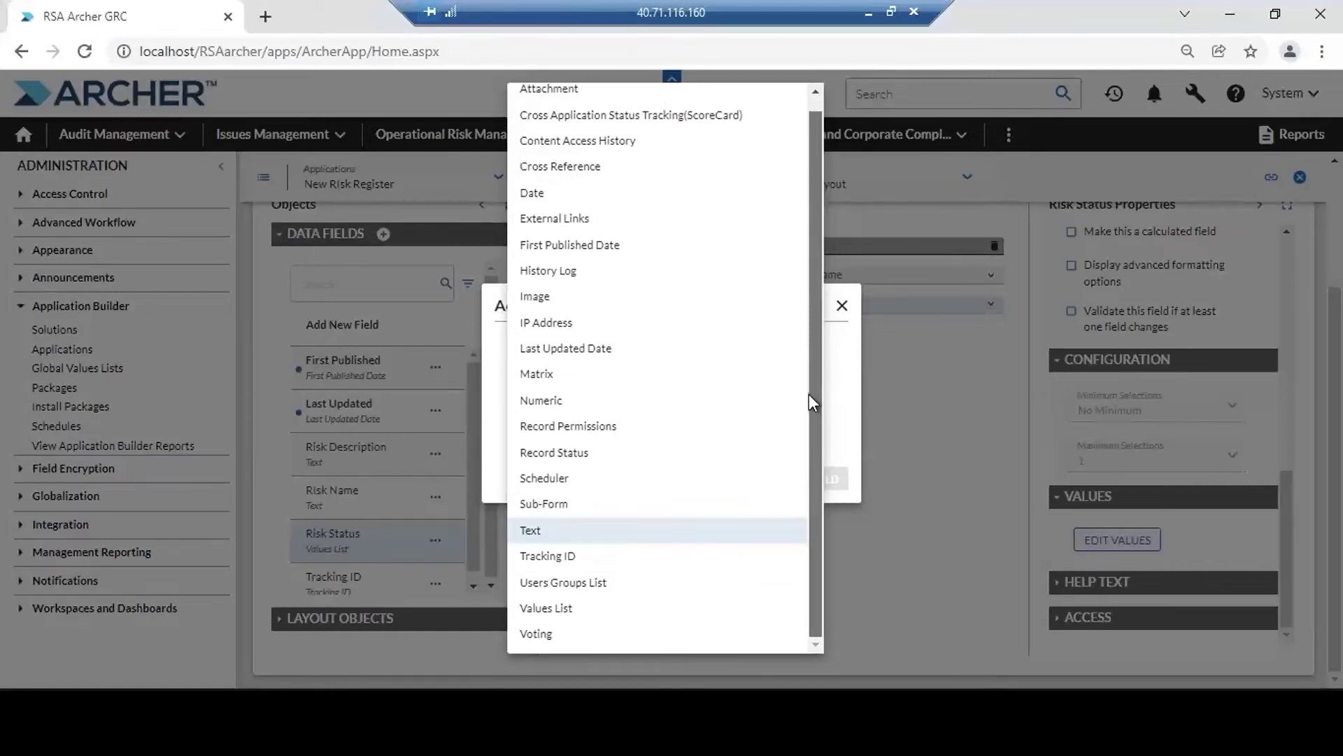
scroll(811, 341, up, 1)
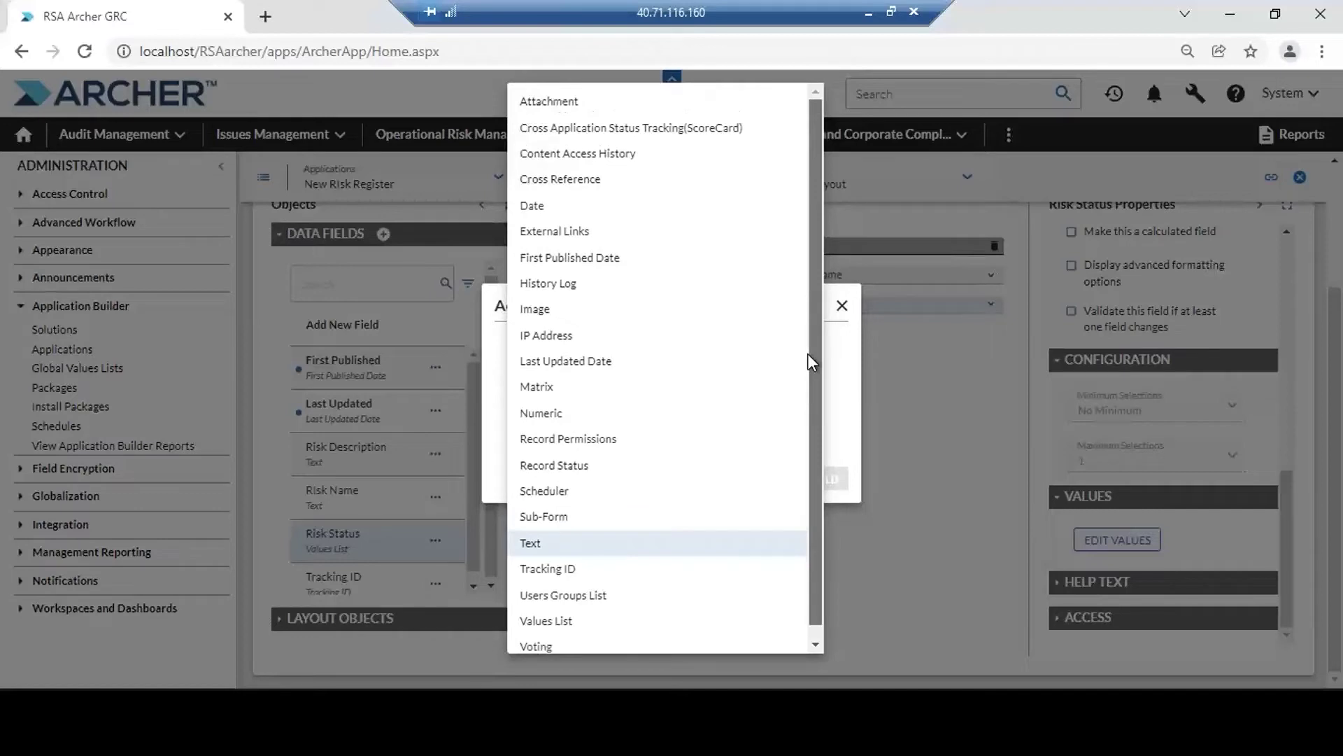
scroll(806, 413, down, 1)
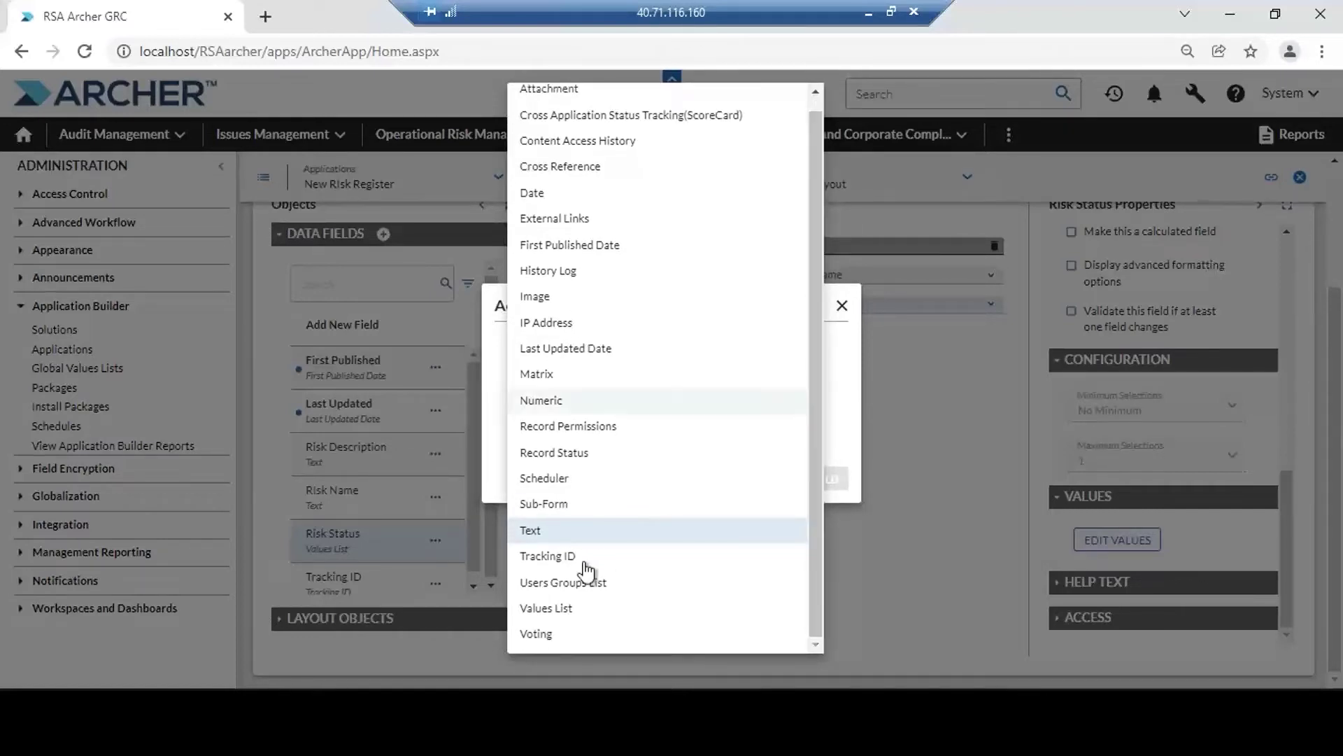
click(574, 584)
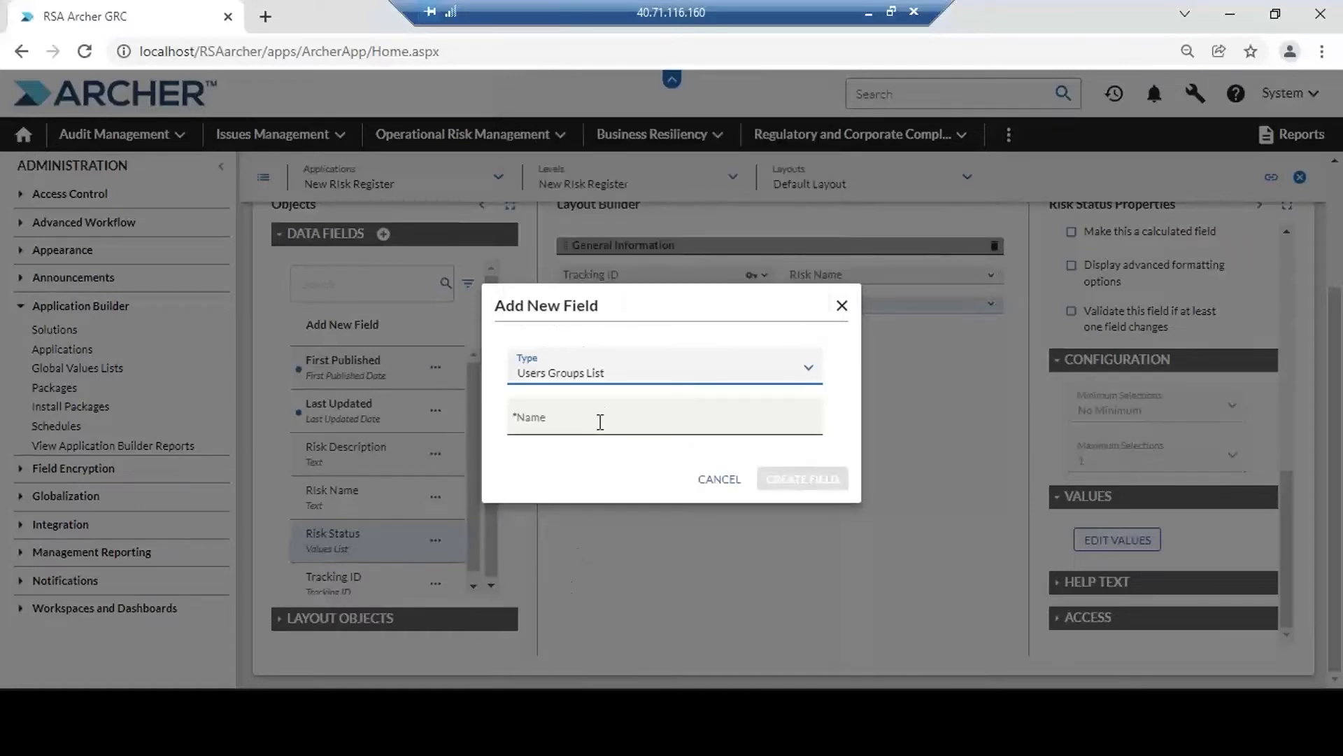
click(600, 422)
text(R)
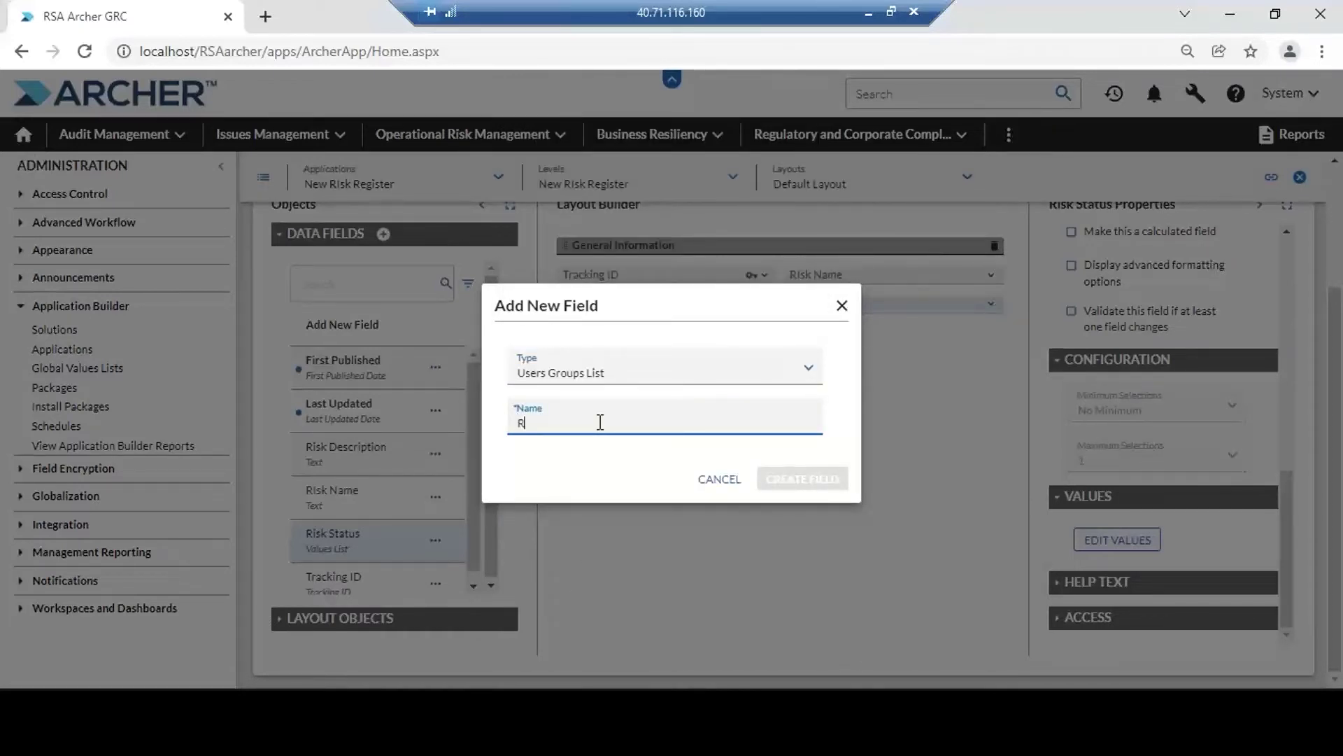
text(isk Owner)
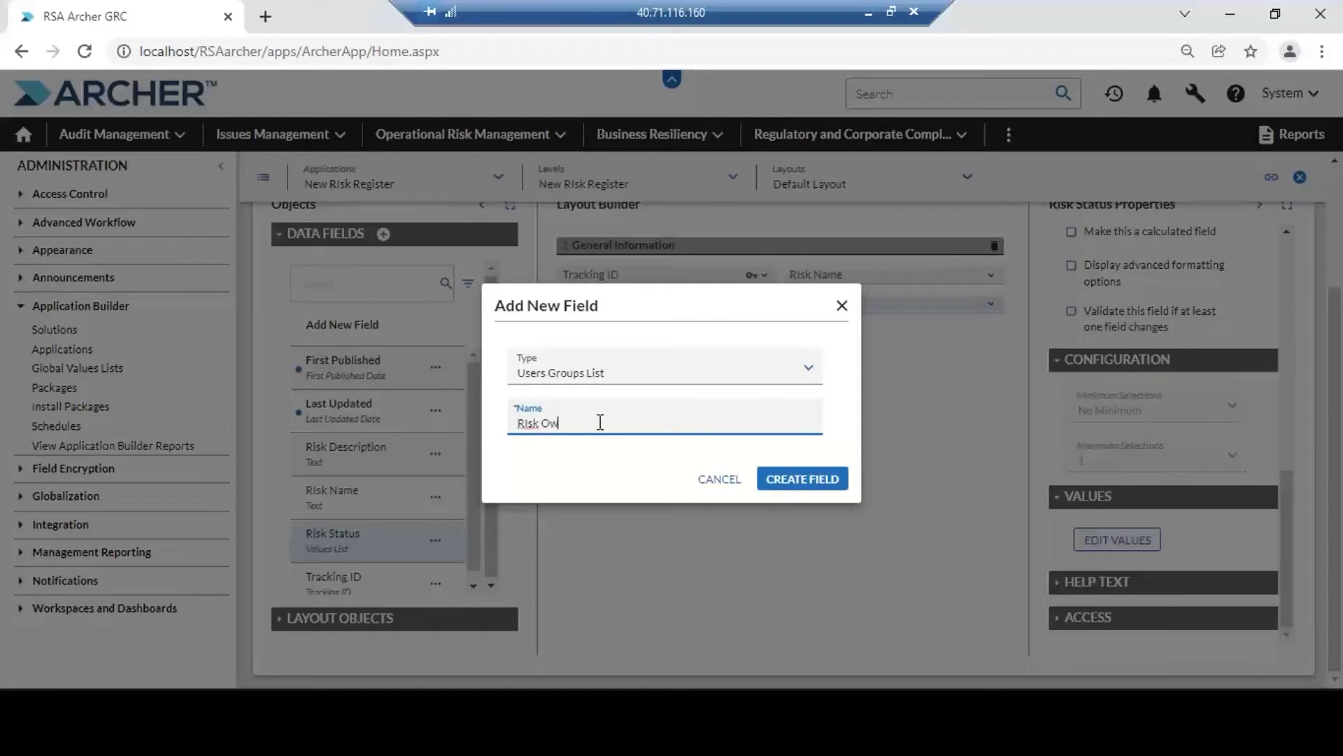
click(769, 483)
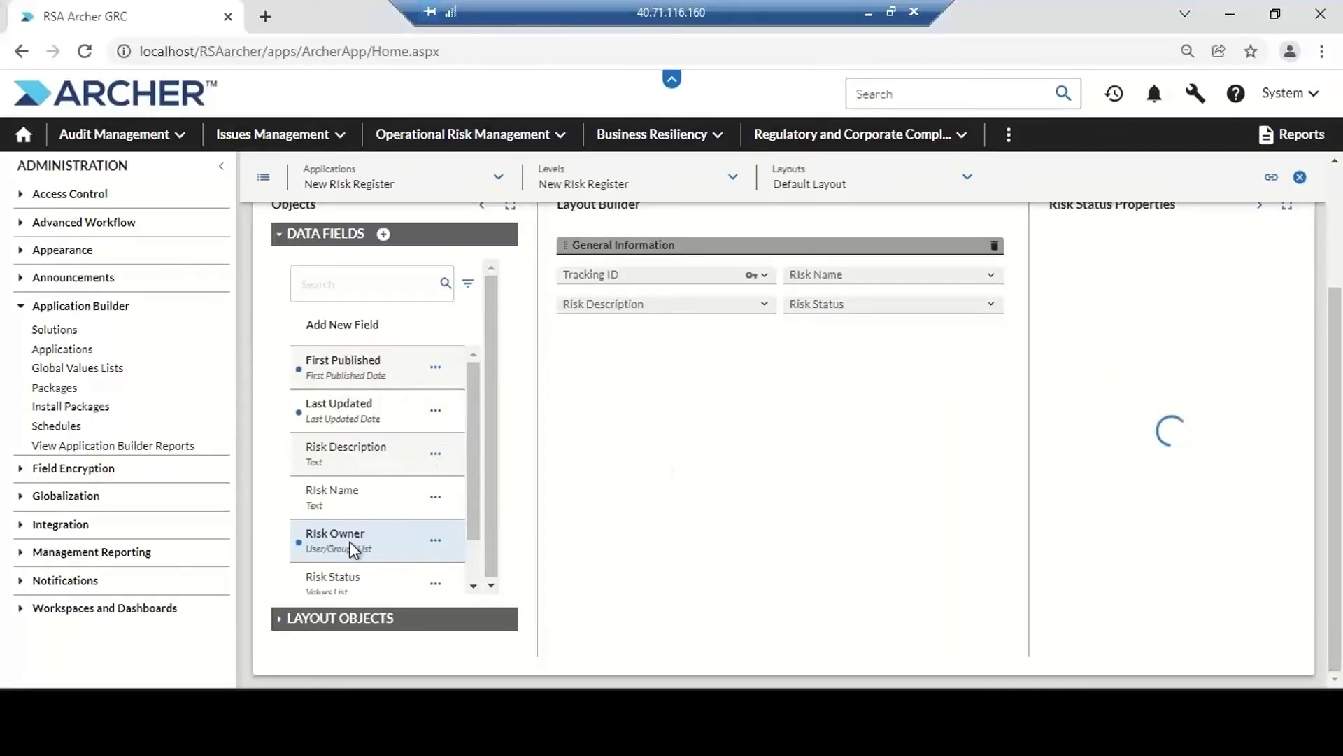
drag(343, 537, 608, 330)
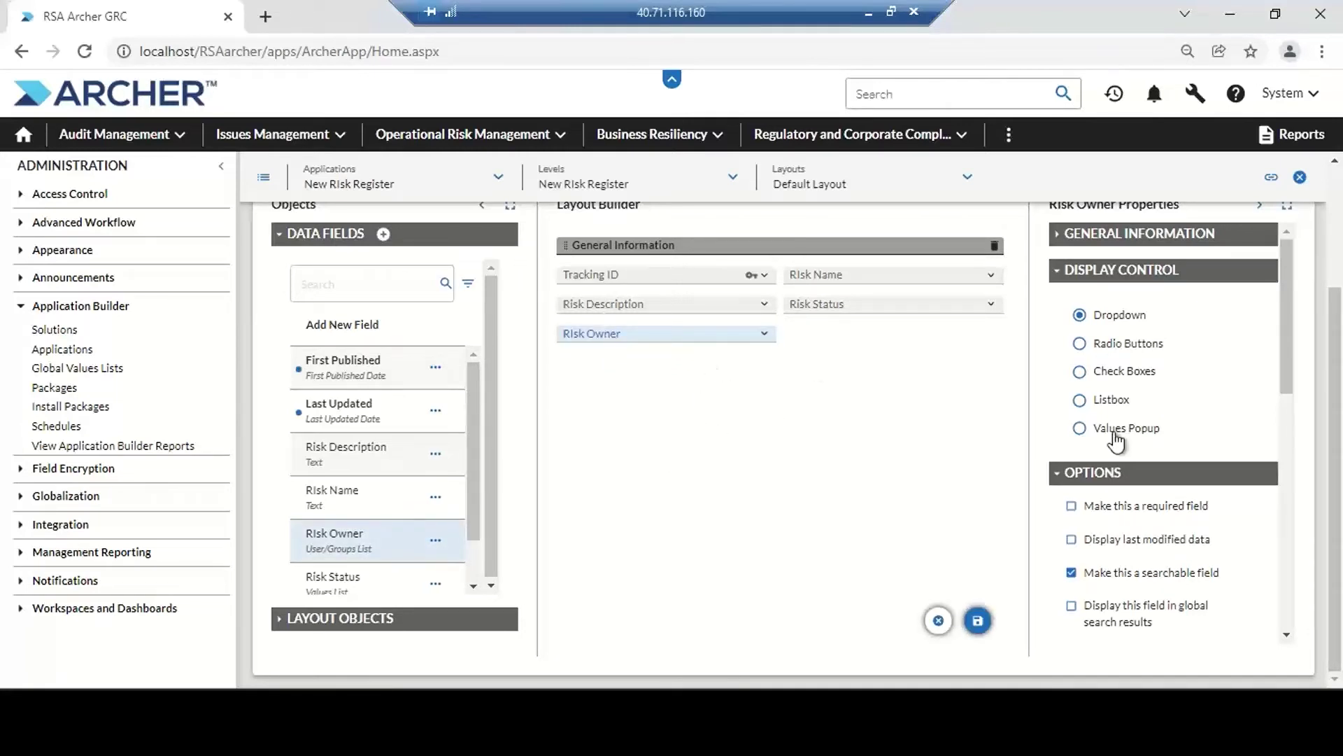
Open the Risk Owner field's population settings and select the user listed directly below the system administrator
drag(1286, 366, 1292, 571)
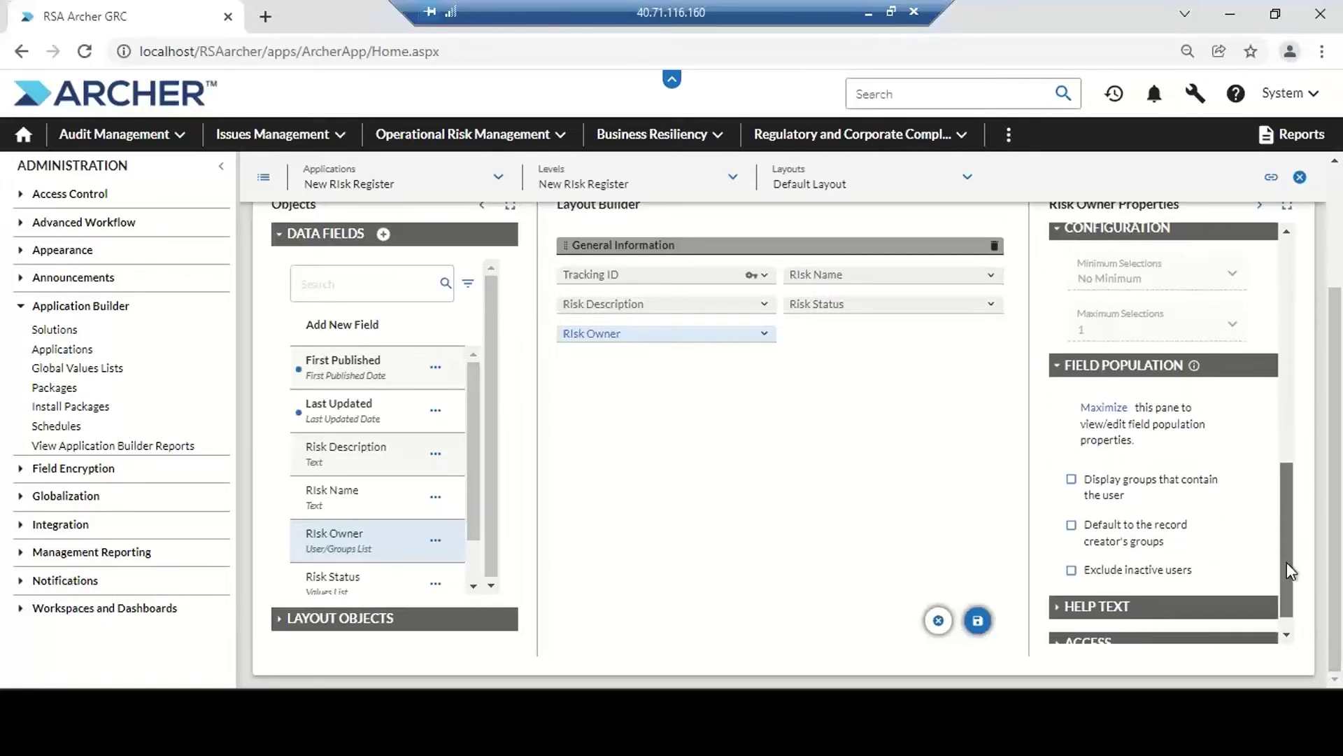
click(1104, 410)
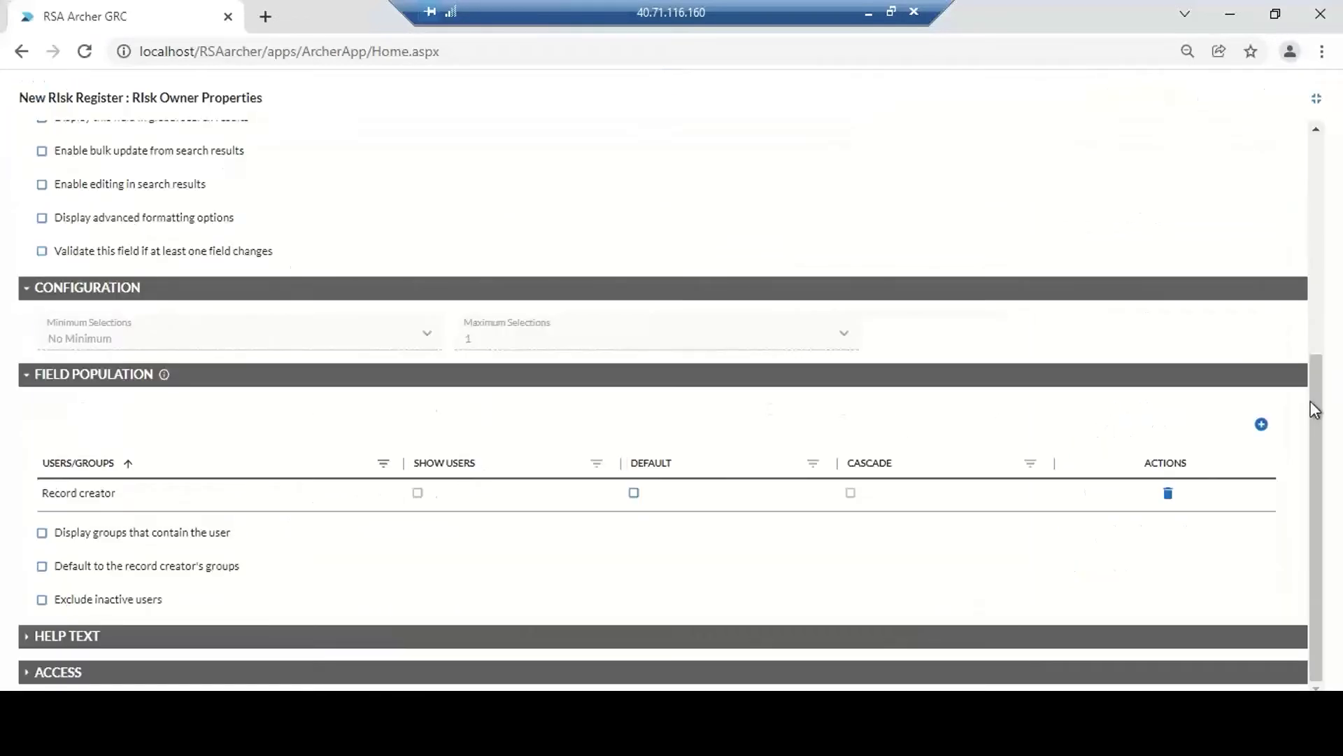
click(1262, 426)
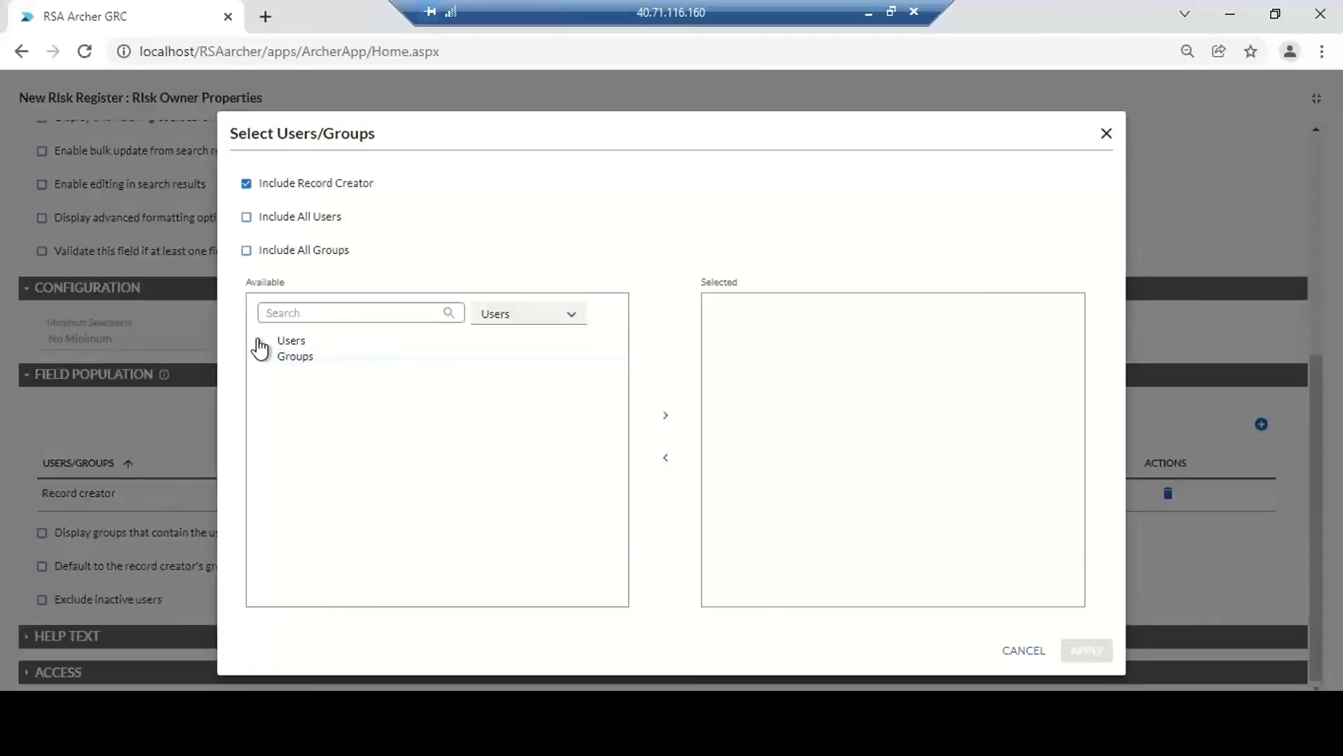
click(258, 338)
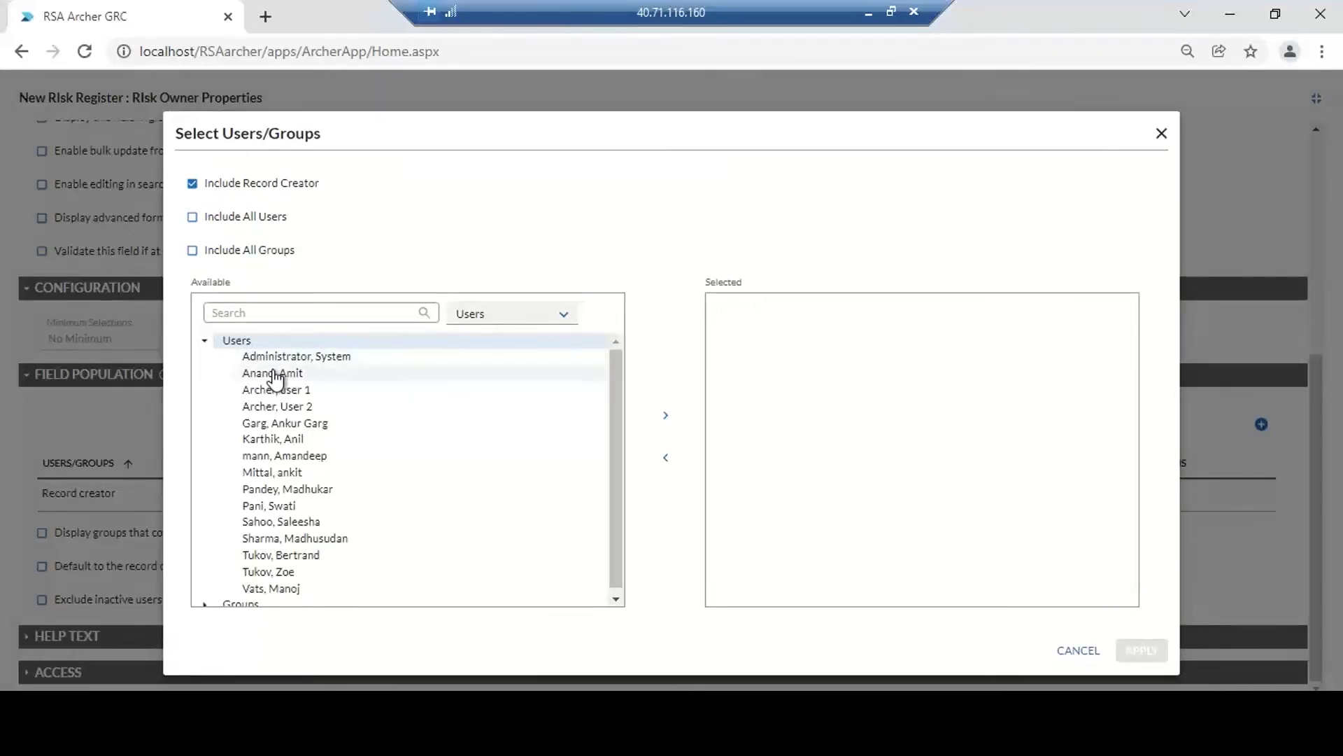
click(275, 376)
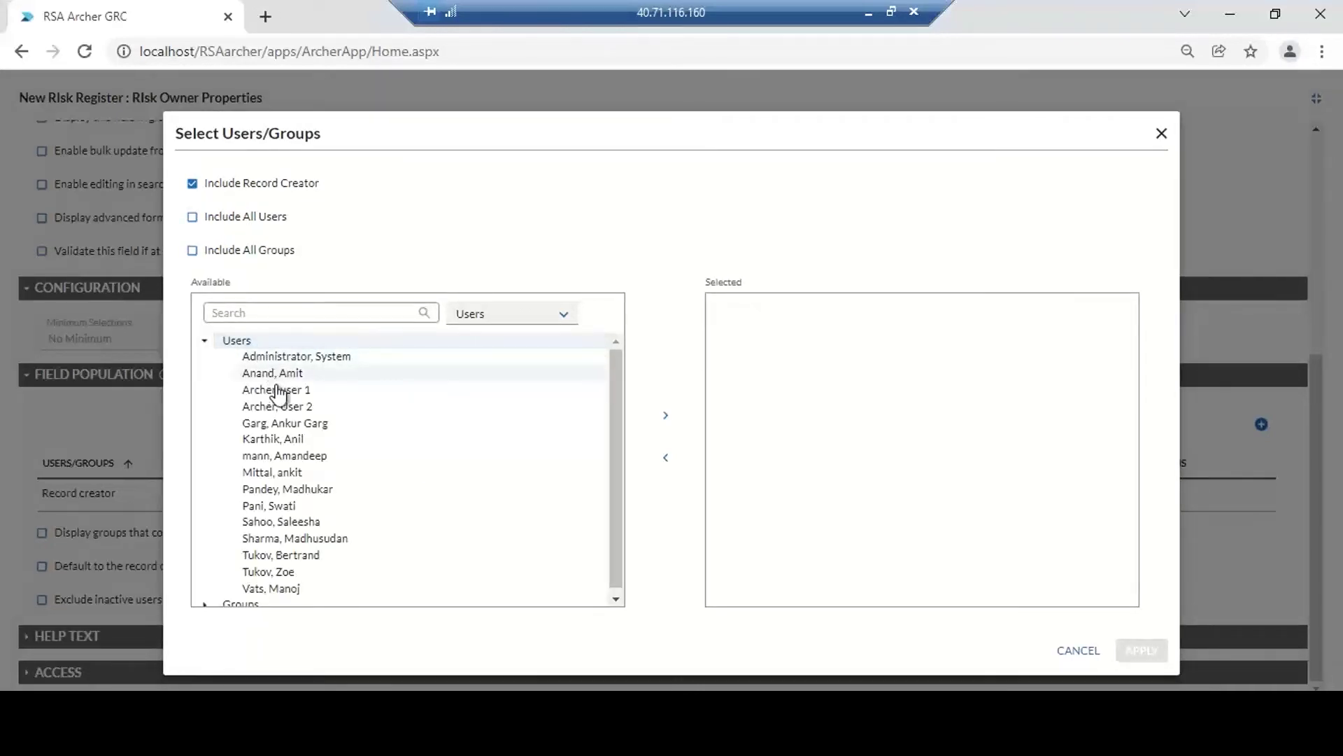
click(666, 418)
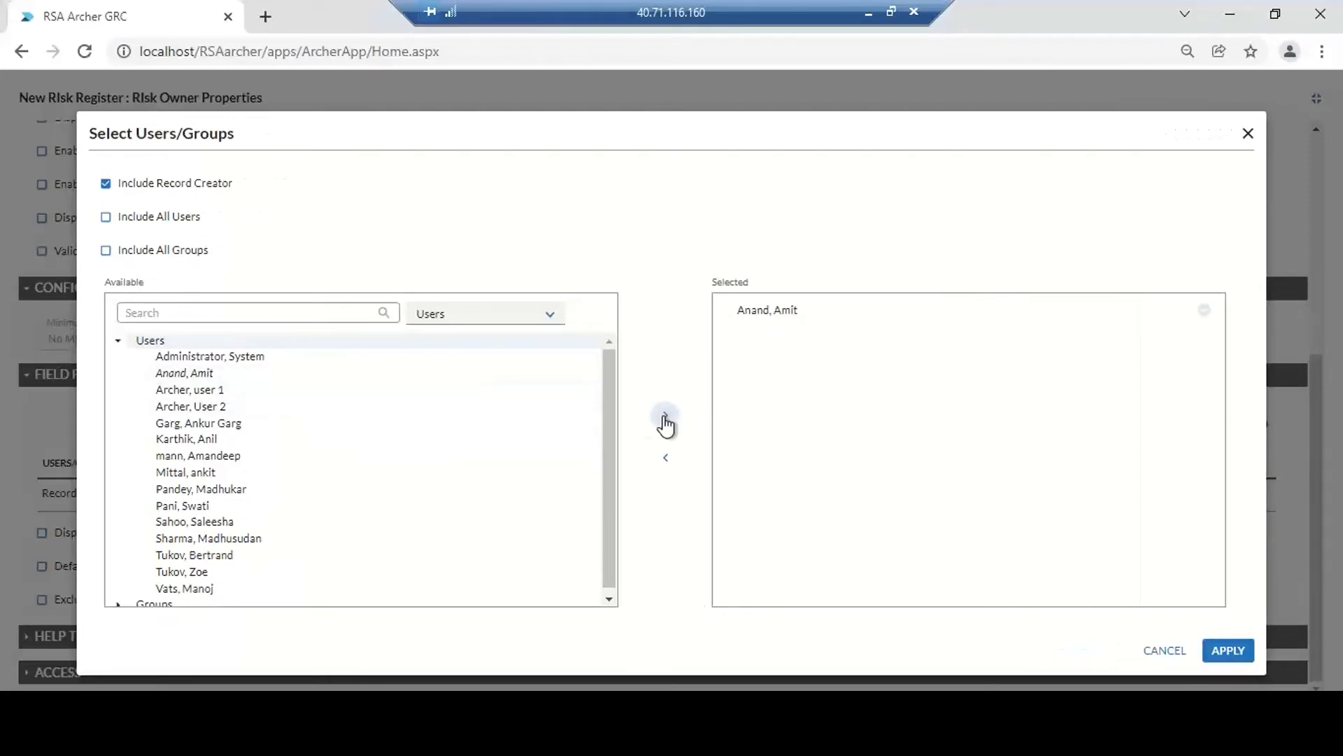
Add Archer user 1, Archer User 2 and the ninth listed user to the Risk Owner selection, and apply it
click(201, 390)
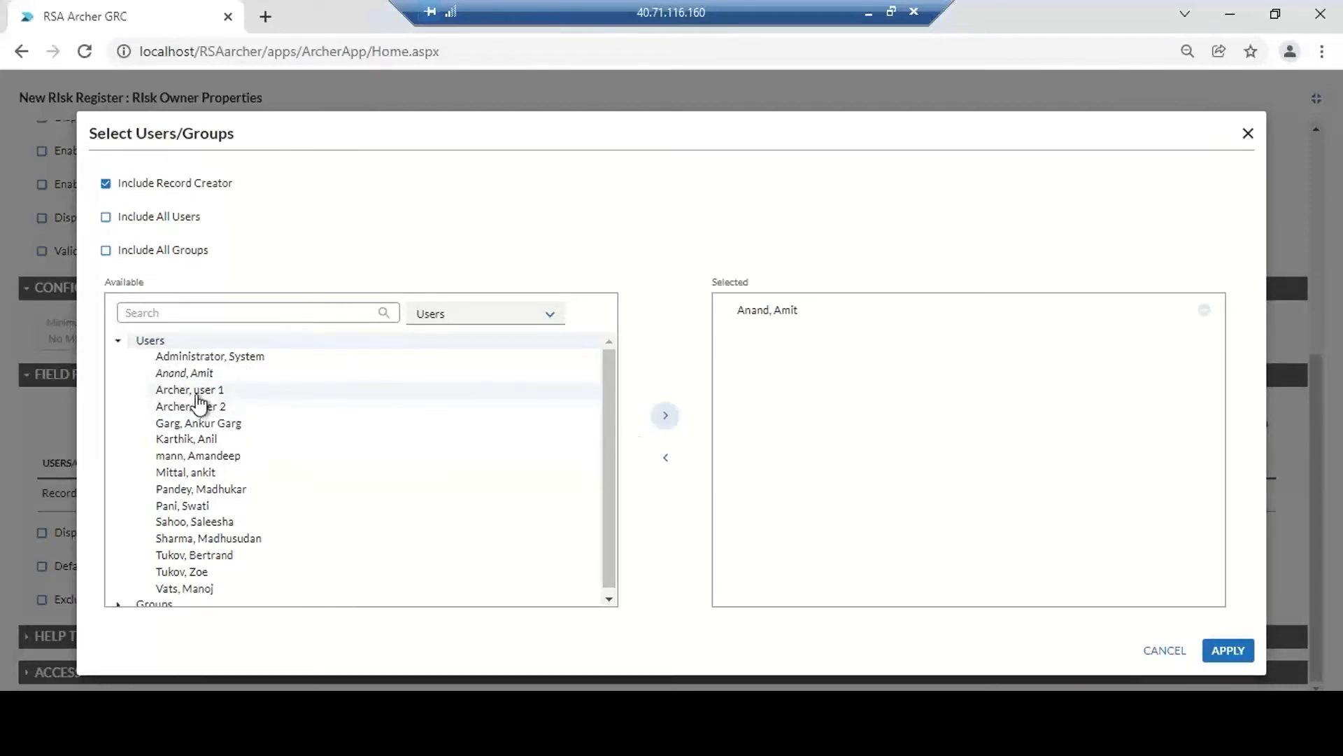
click(665, 417)
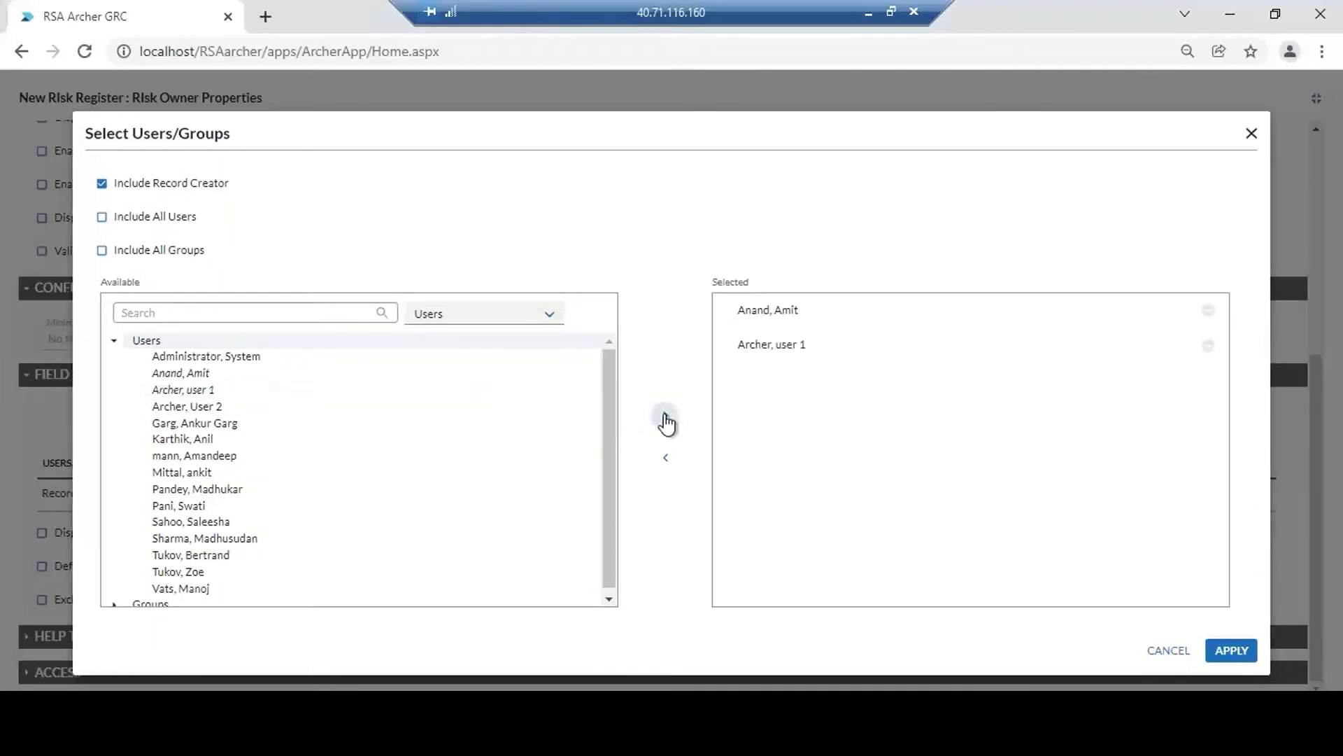
click(214, 409)
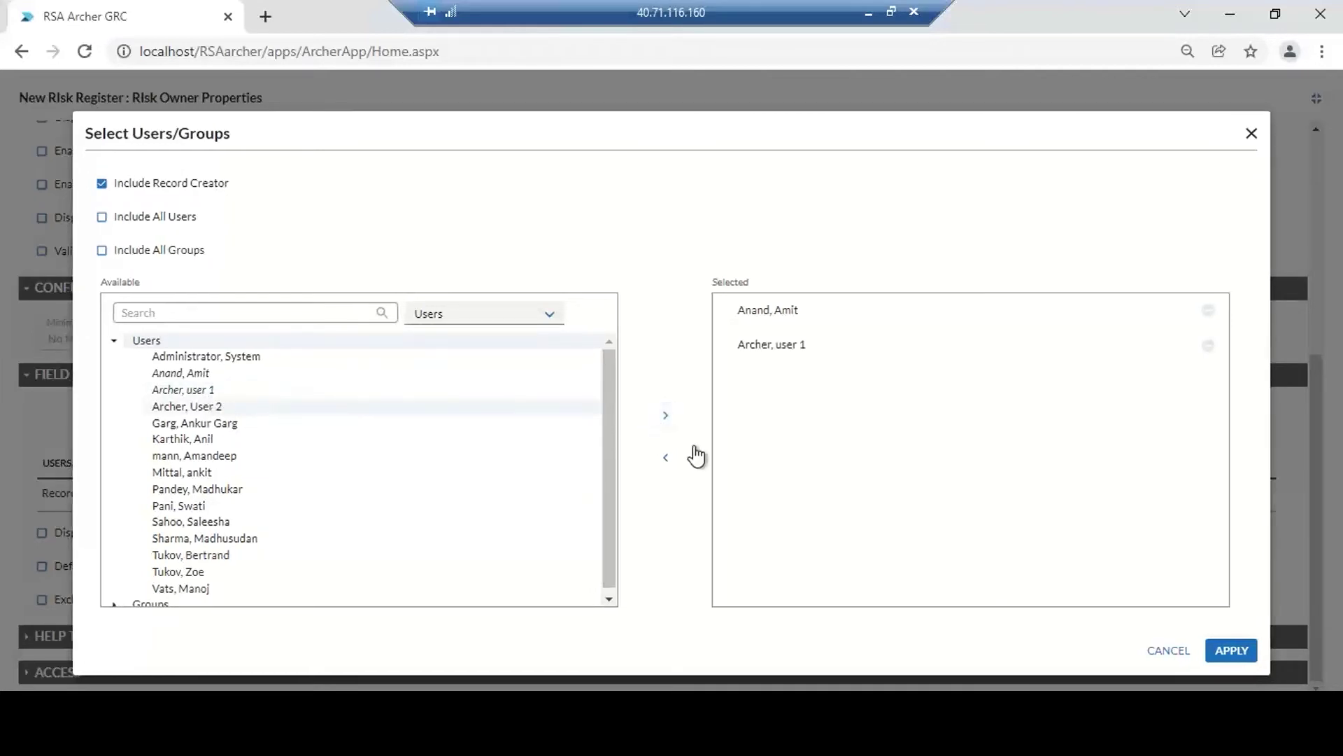
click(668, 418)
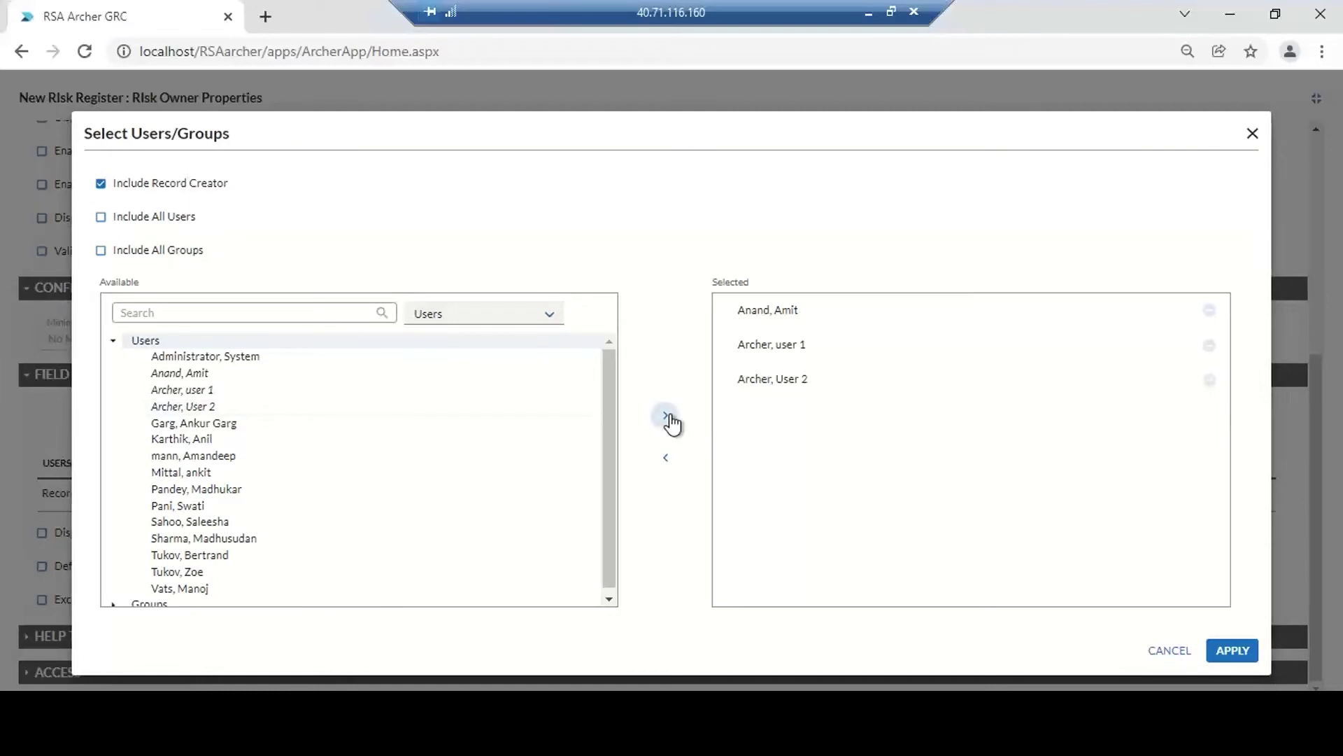
click(231, 490)
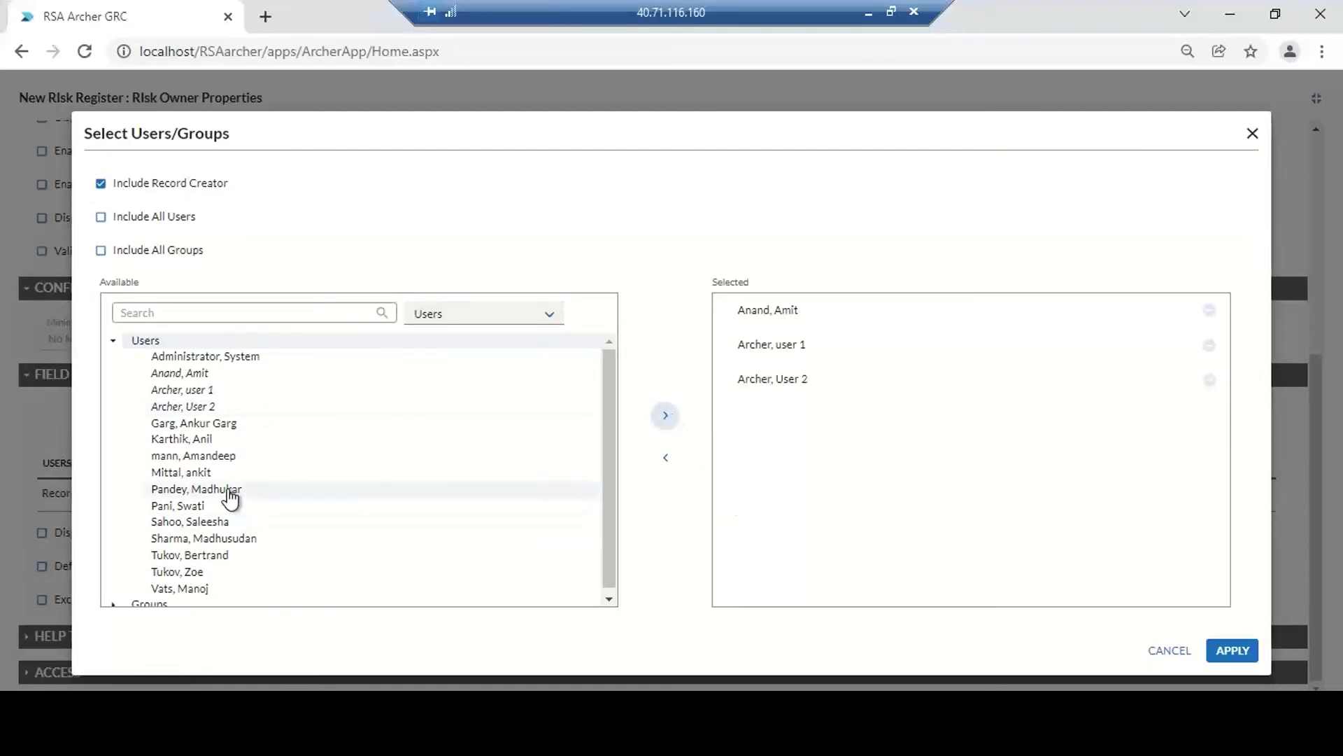
click(668, 420)
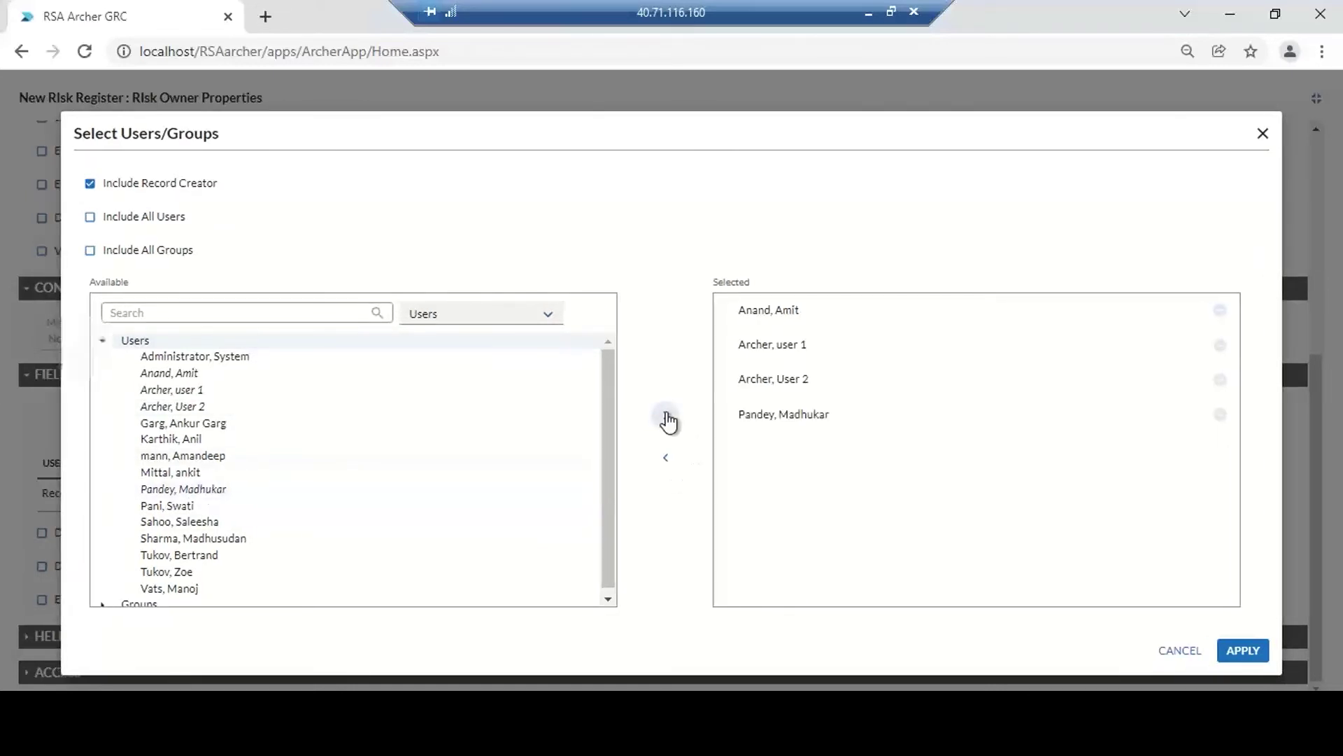
click(1256, 653)
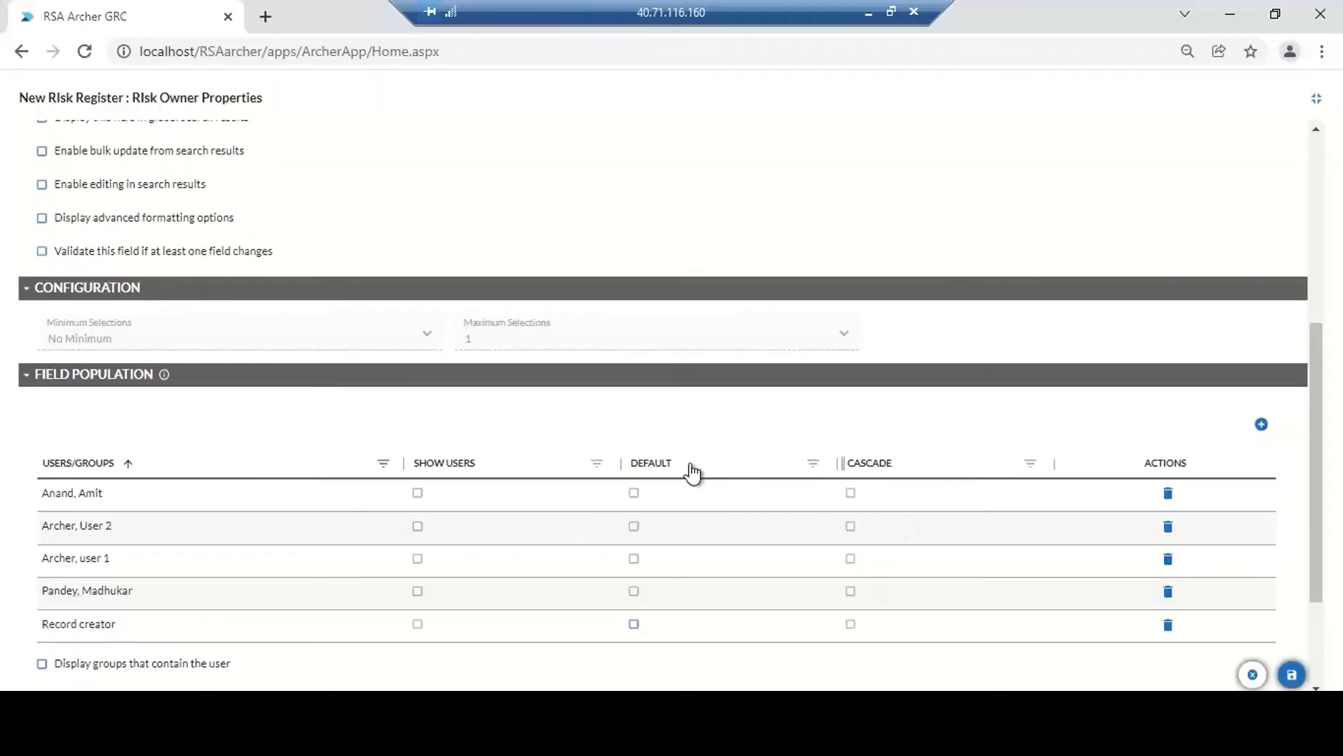
Save the Risk Owner properties and return to the layout builder from the maximized properties view
click(1288, 675)
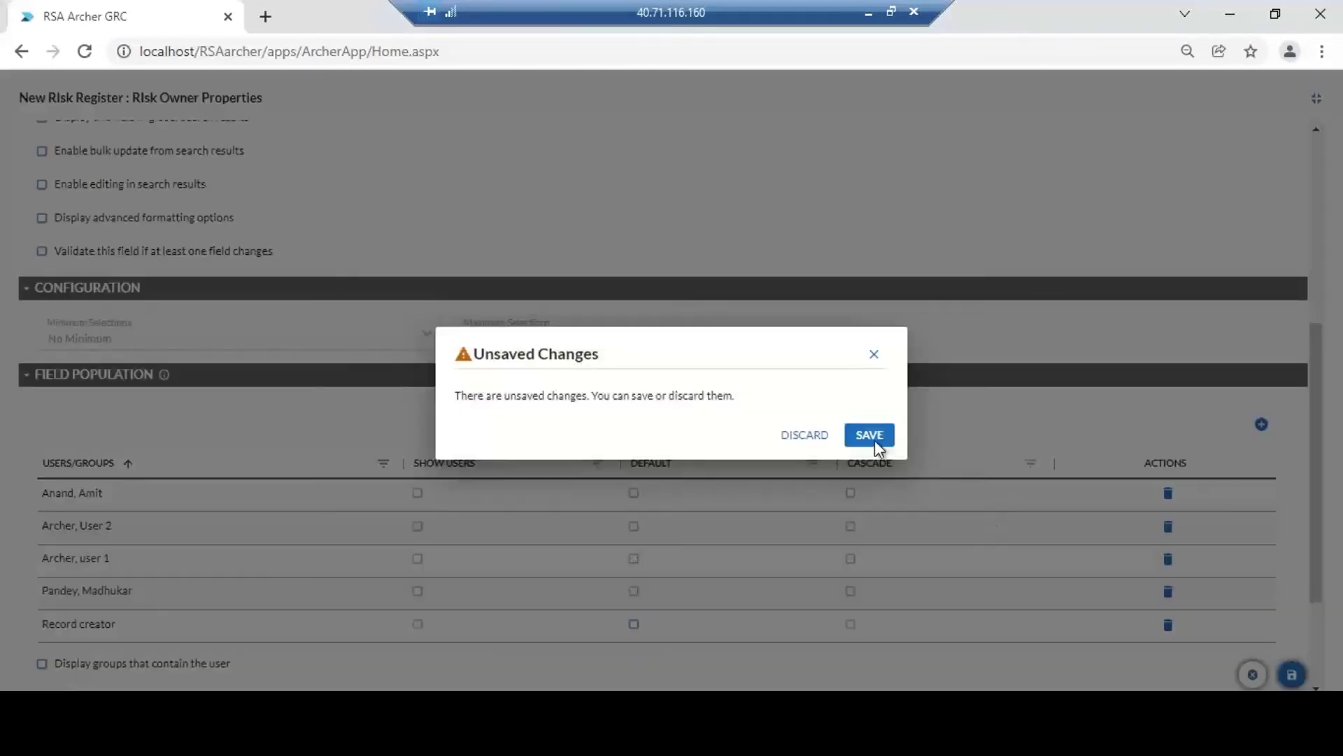
click(875, 439)
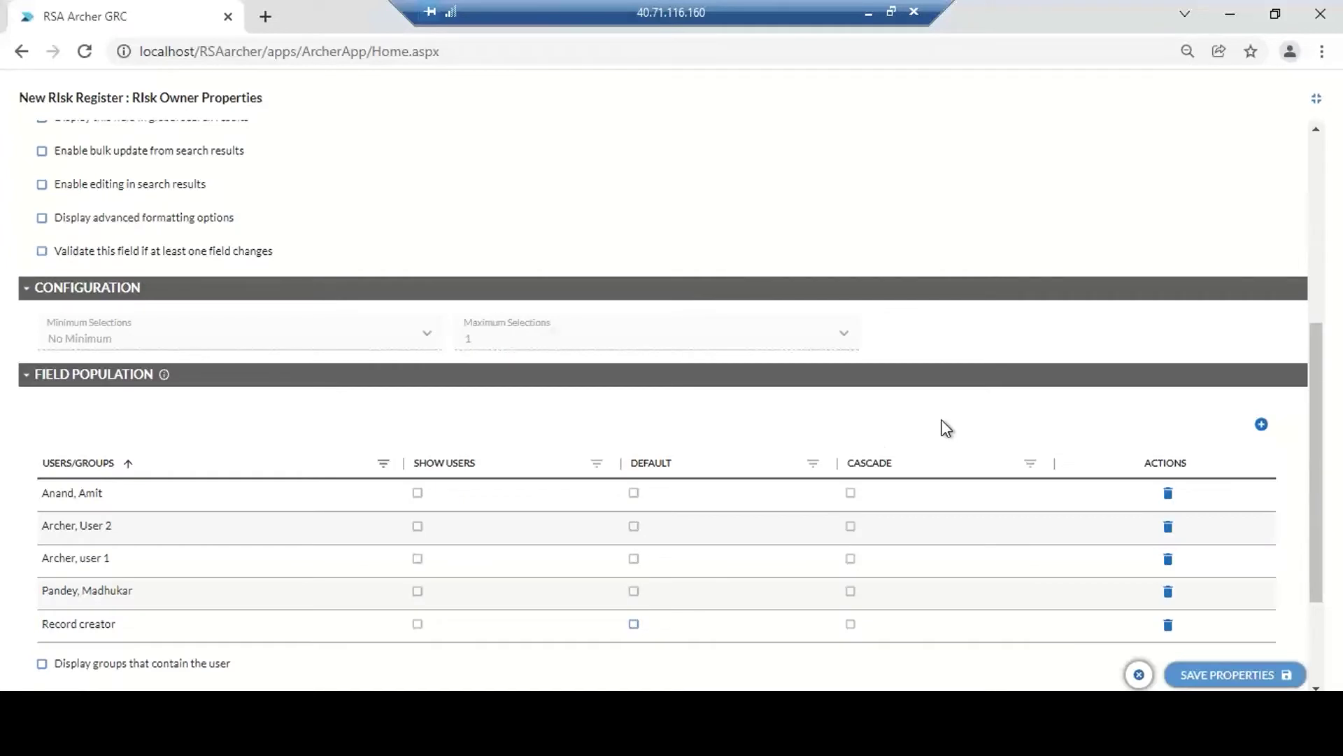
click(1267, 676)
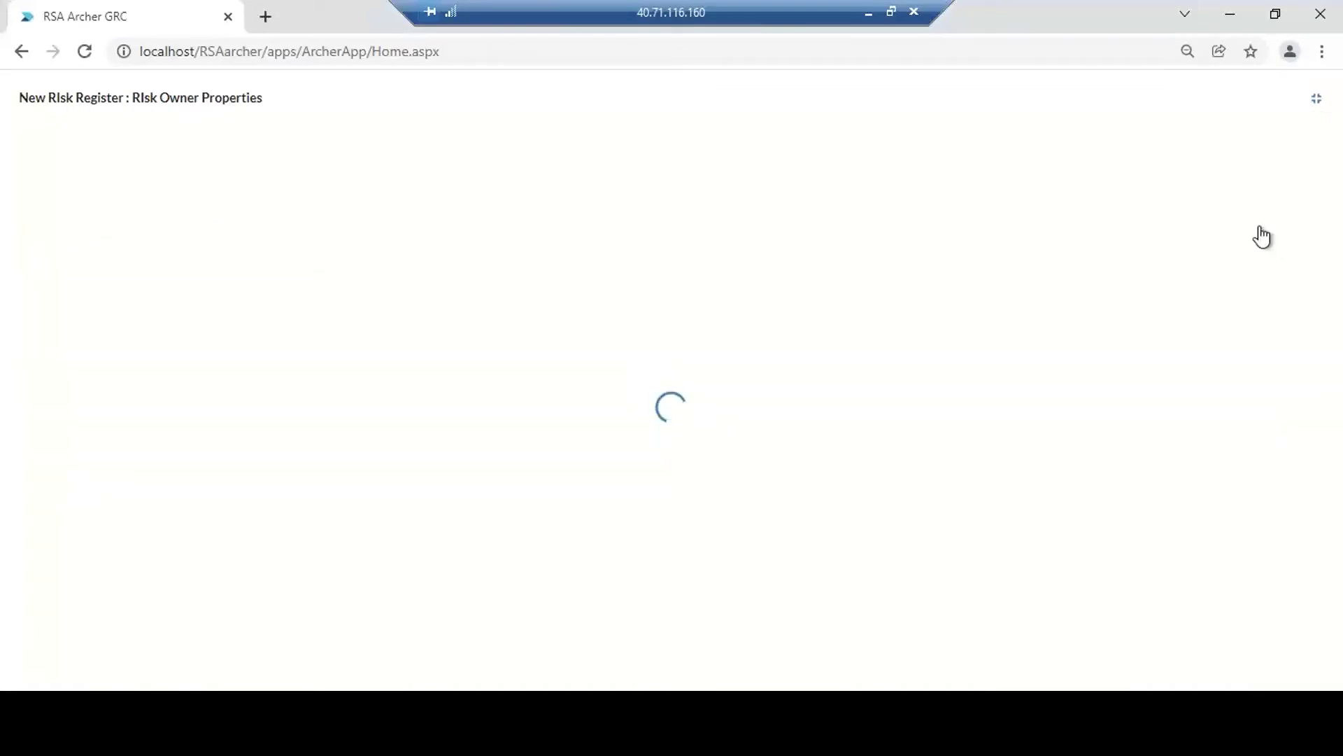
click(1318, 101)
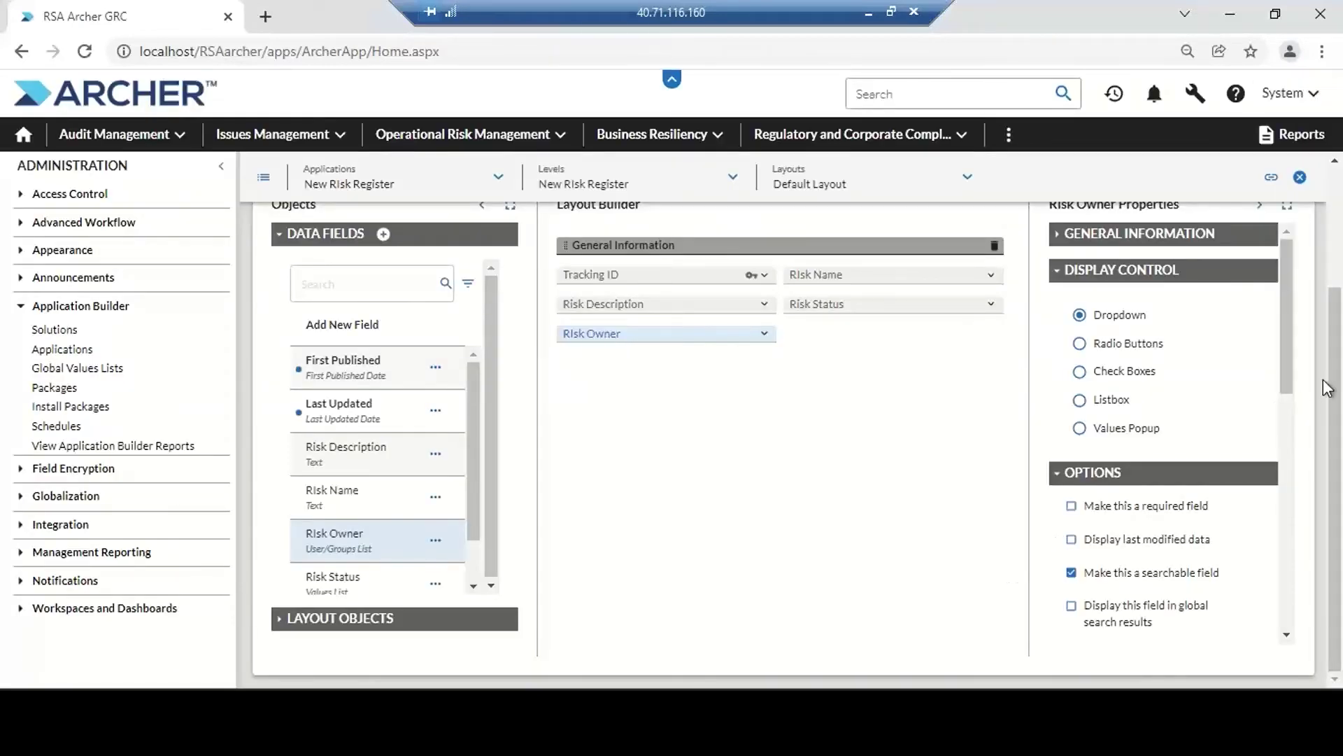
scroll(1272, 588, down, 5)
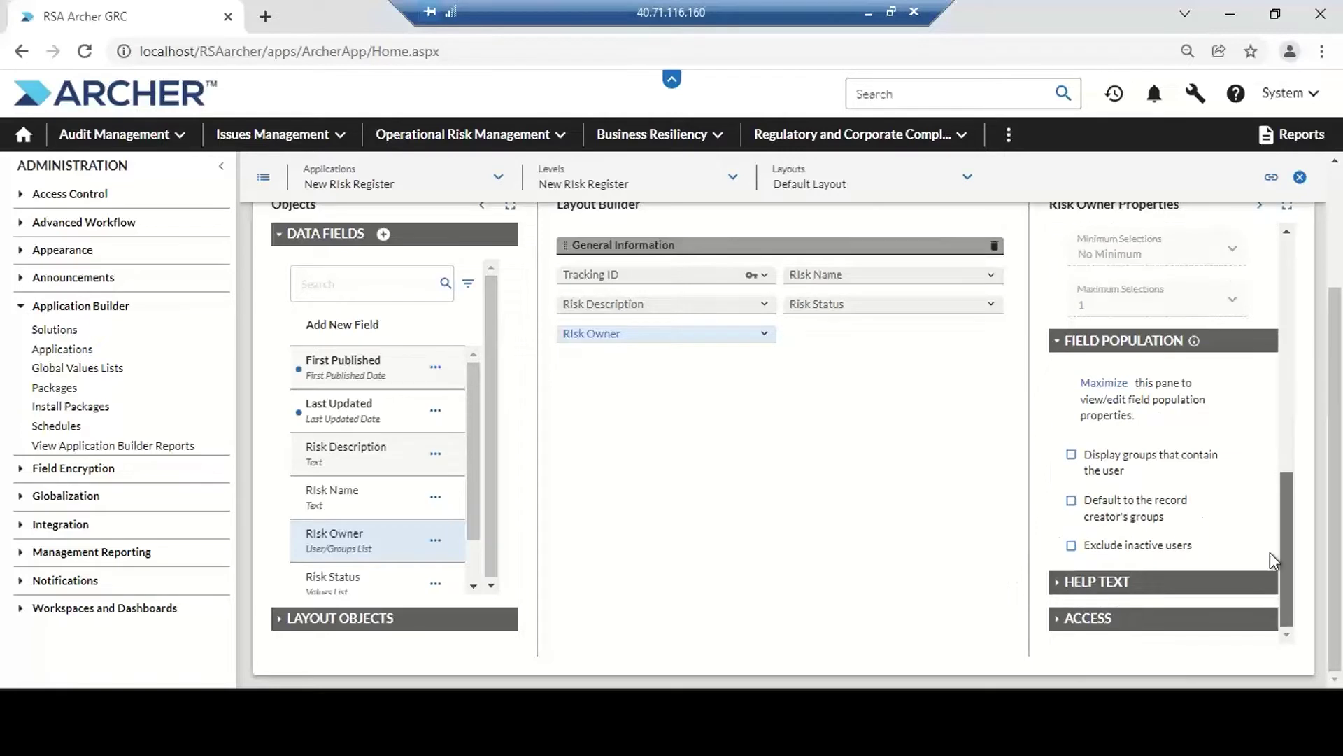
scroll(1272, 318, up, 5)
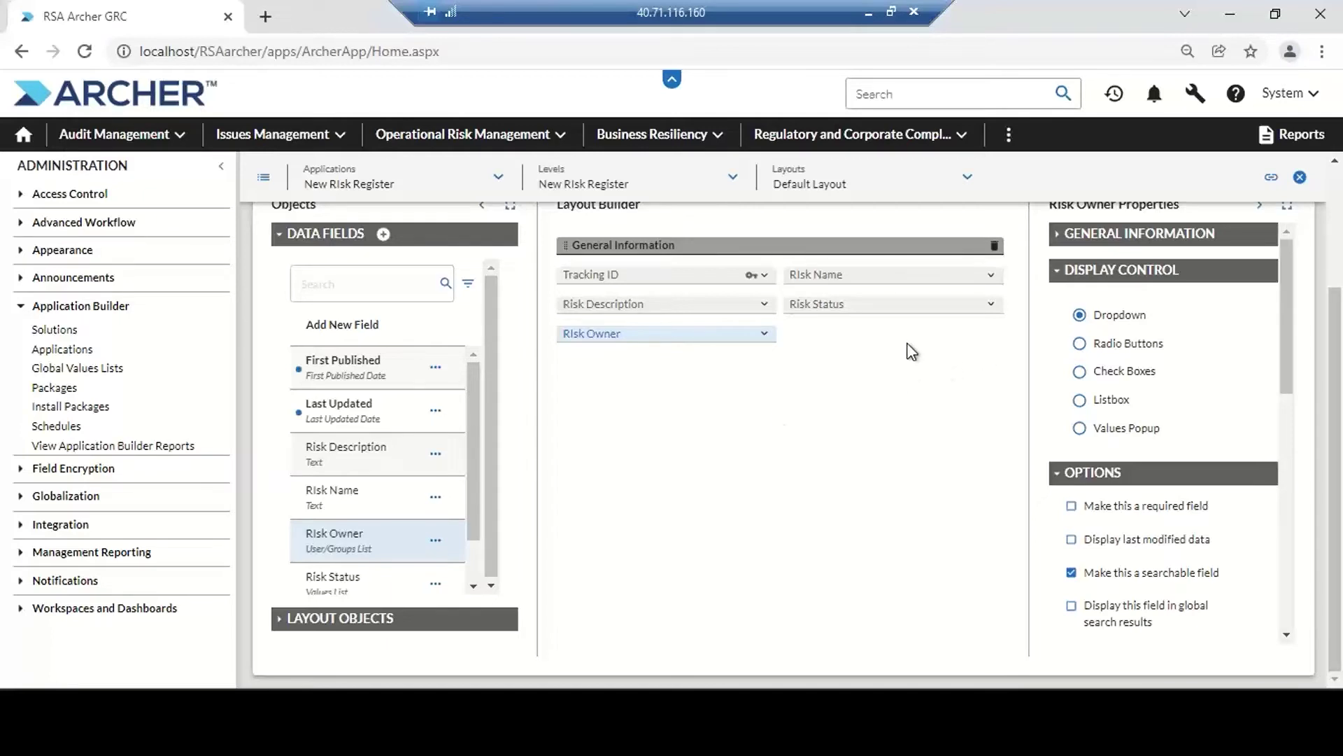
Duplicate the browser tab and open the New Risk Register application from Audit Engagements & Workpapers in the Audit Management workspace
right_click(142, 26)
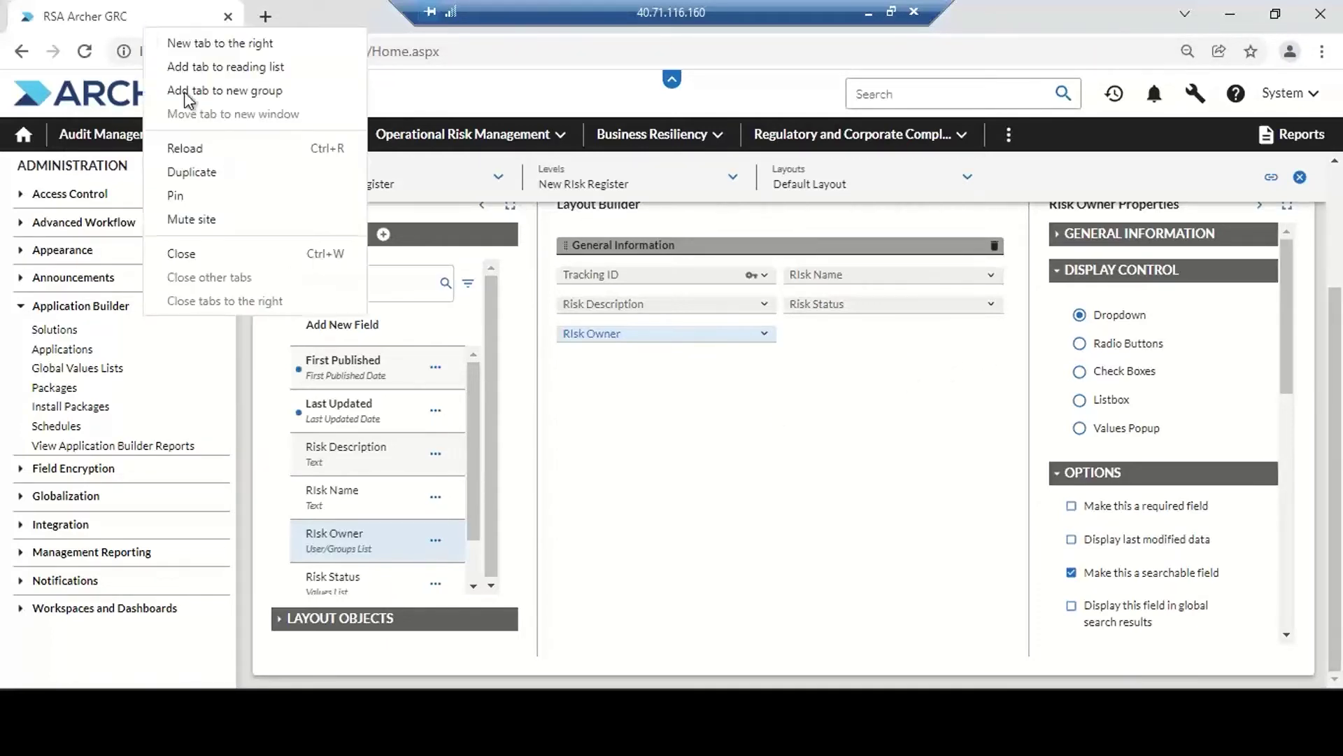
click(191, 172)
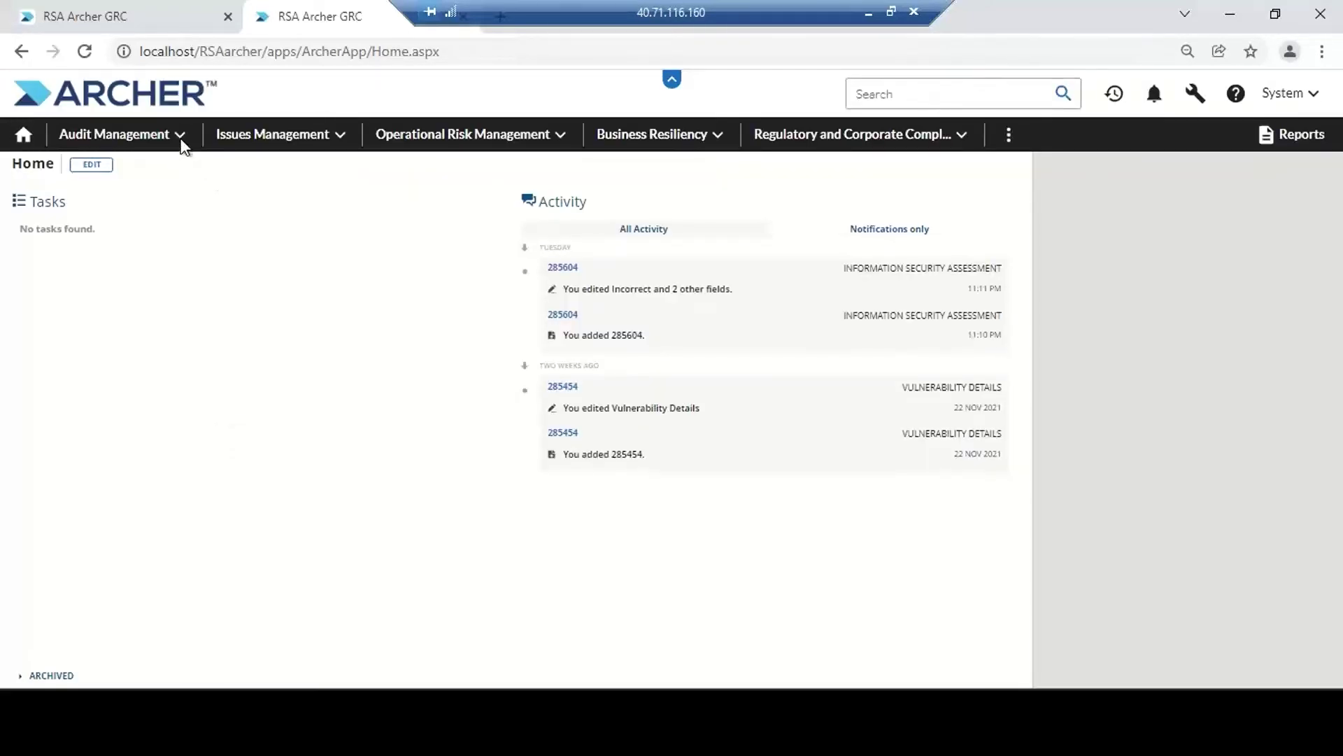
click(180, 138)
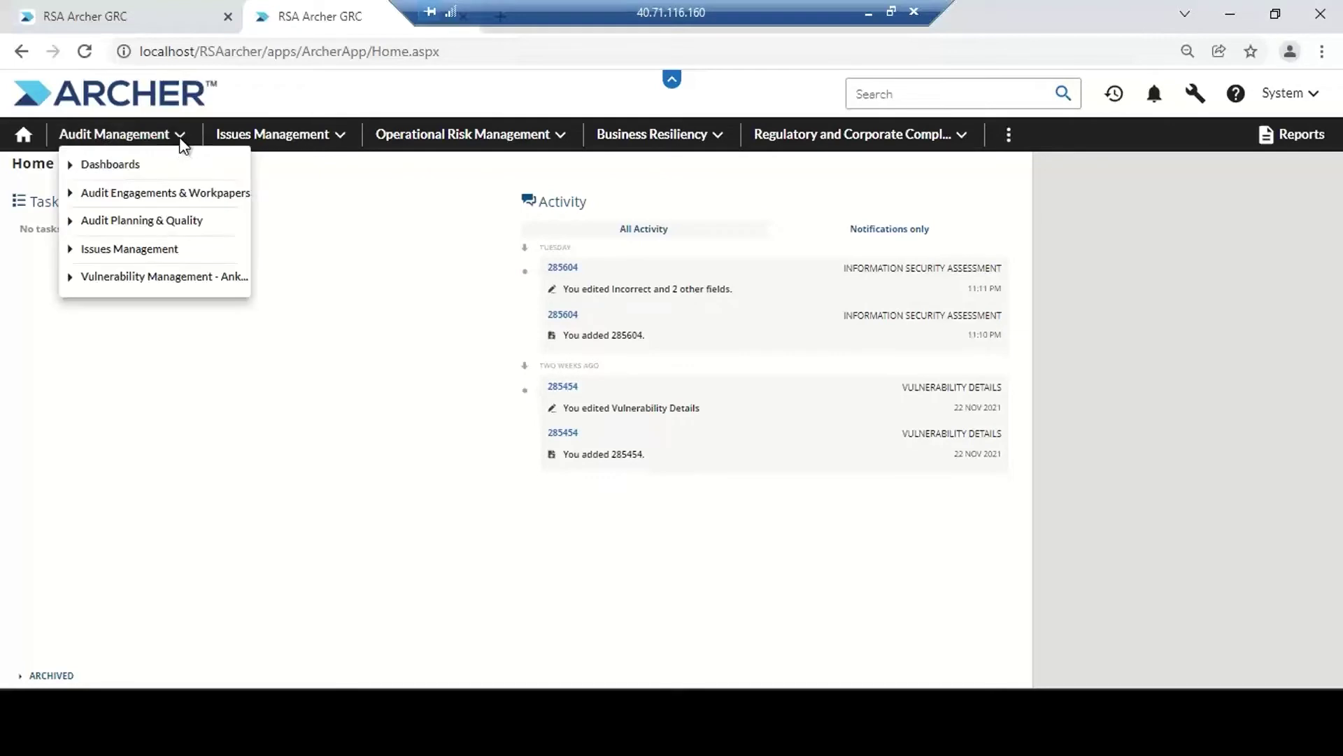
click(71, 196)
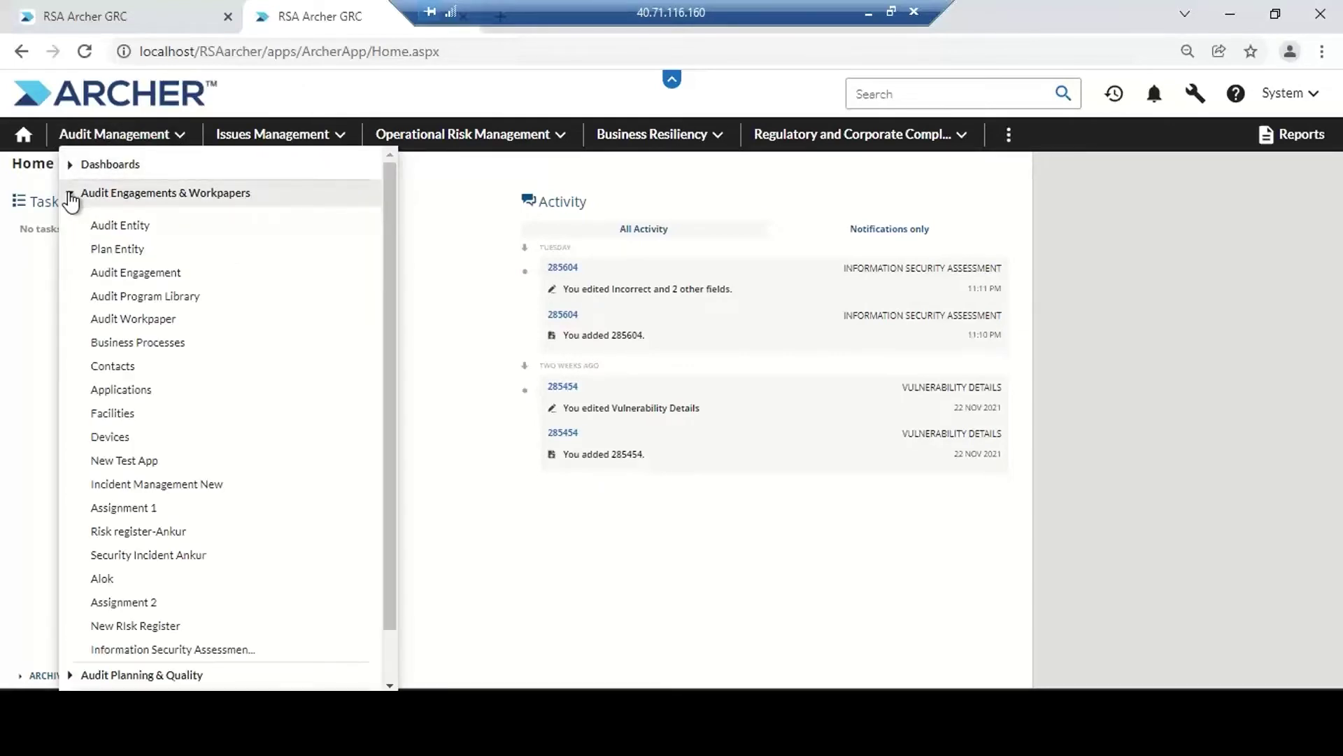
mouse_move(132, 636)
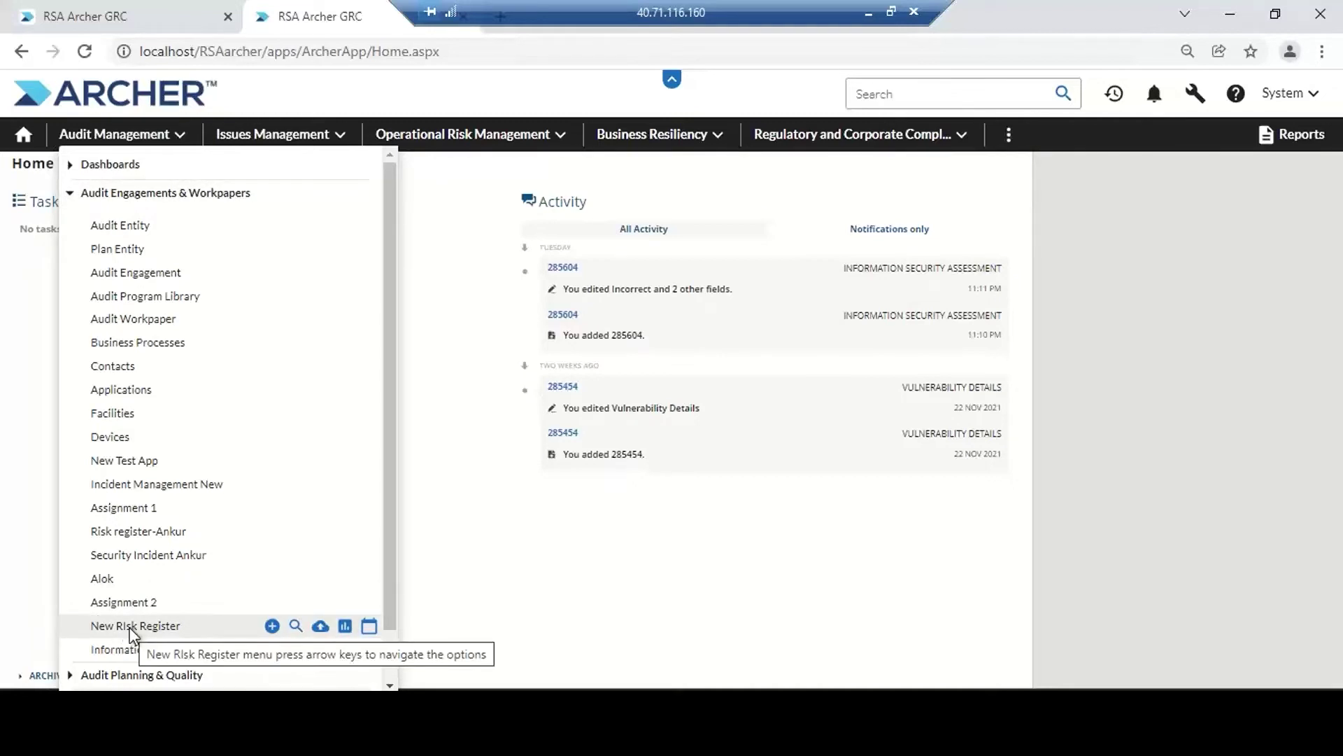
click(130, 629)
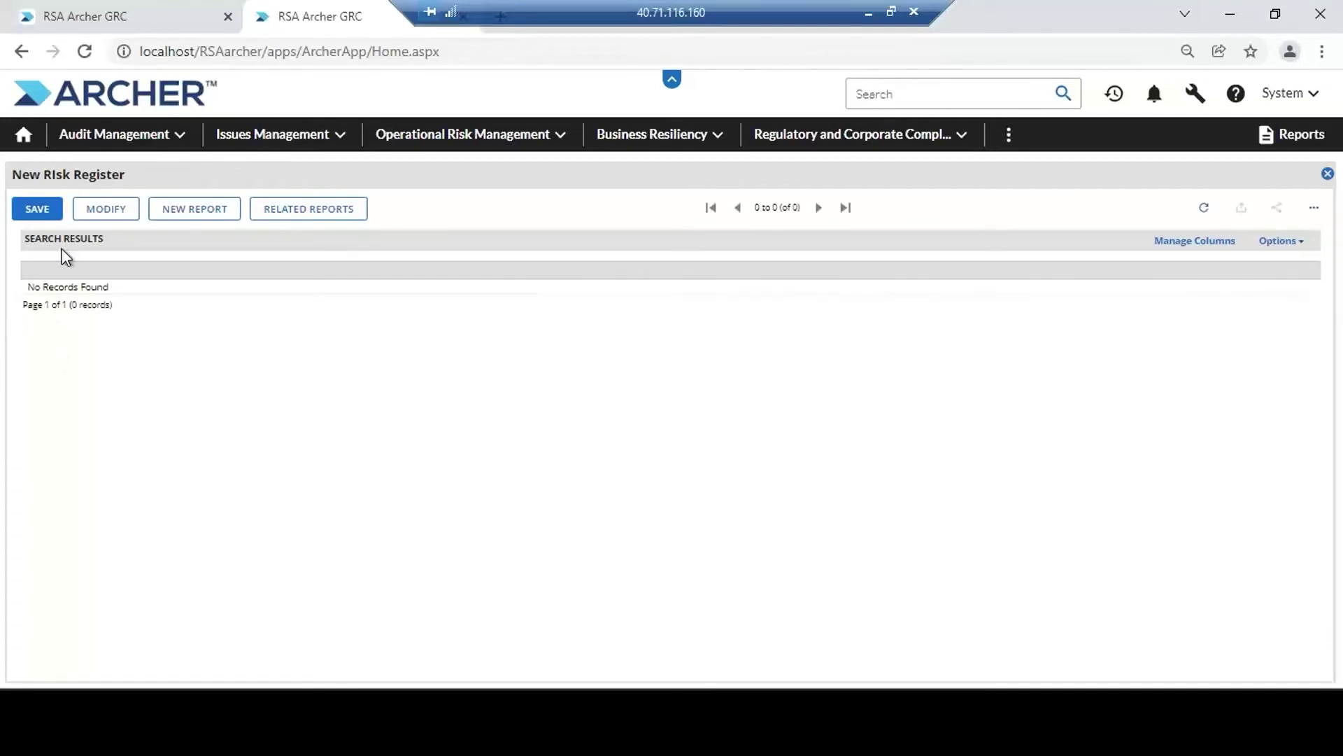
Start a new New Risk Register record and set its Risk Name to "Virus Attack could happen"
click(1316, 210)
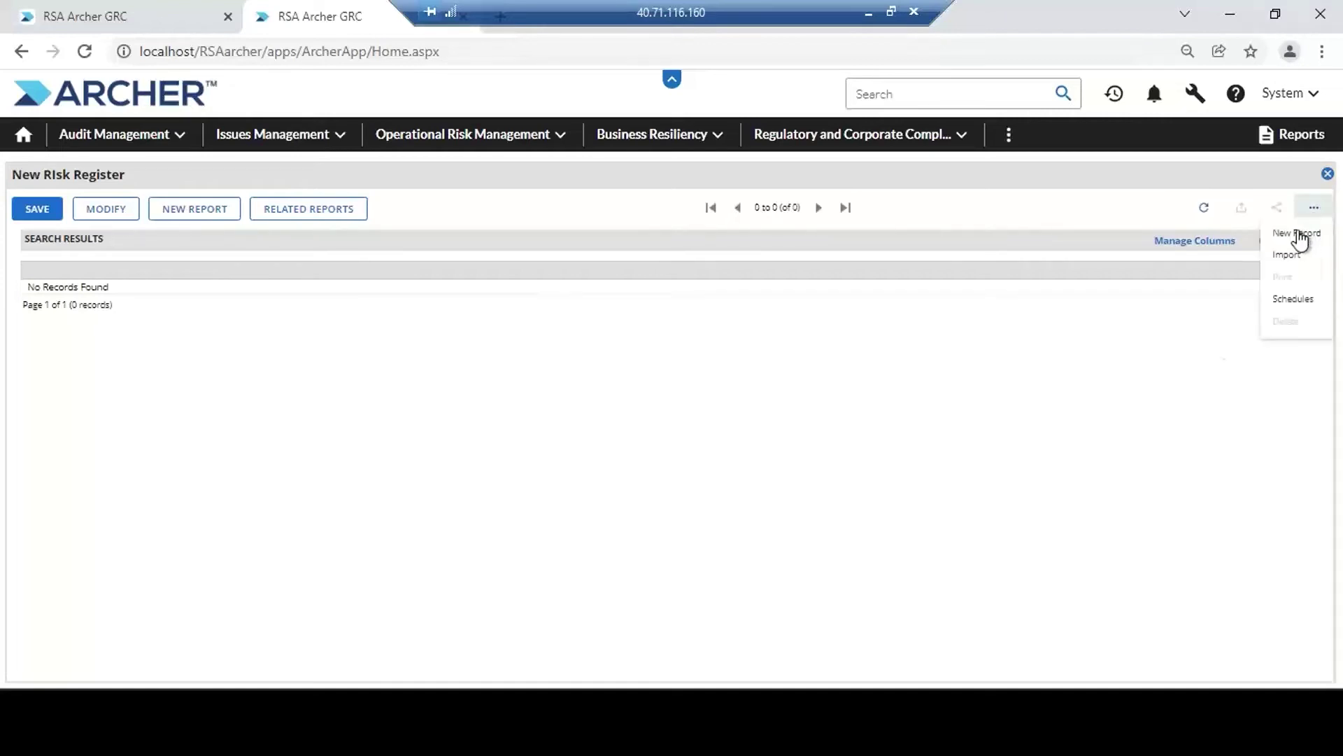
click(1298, 235)
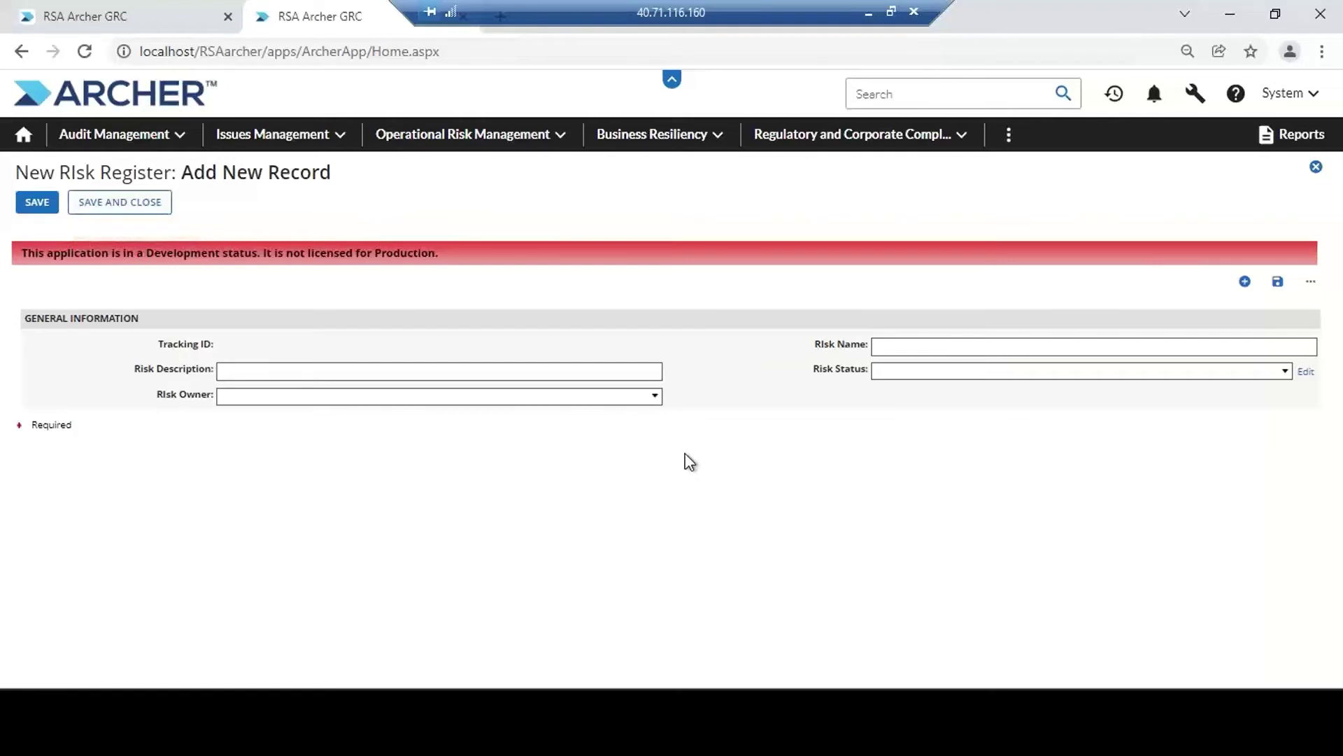
click(964, 350)
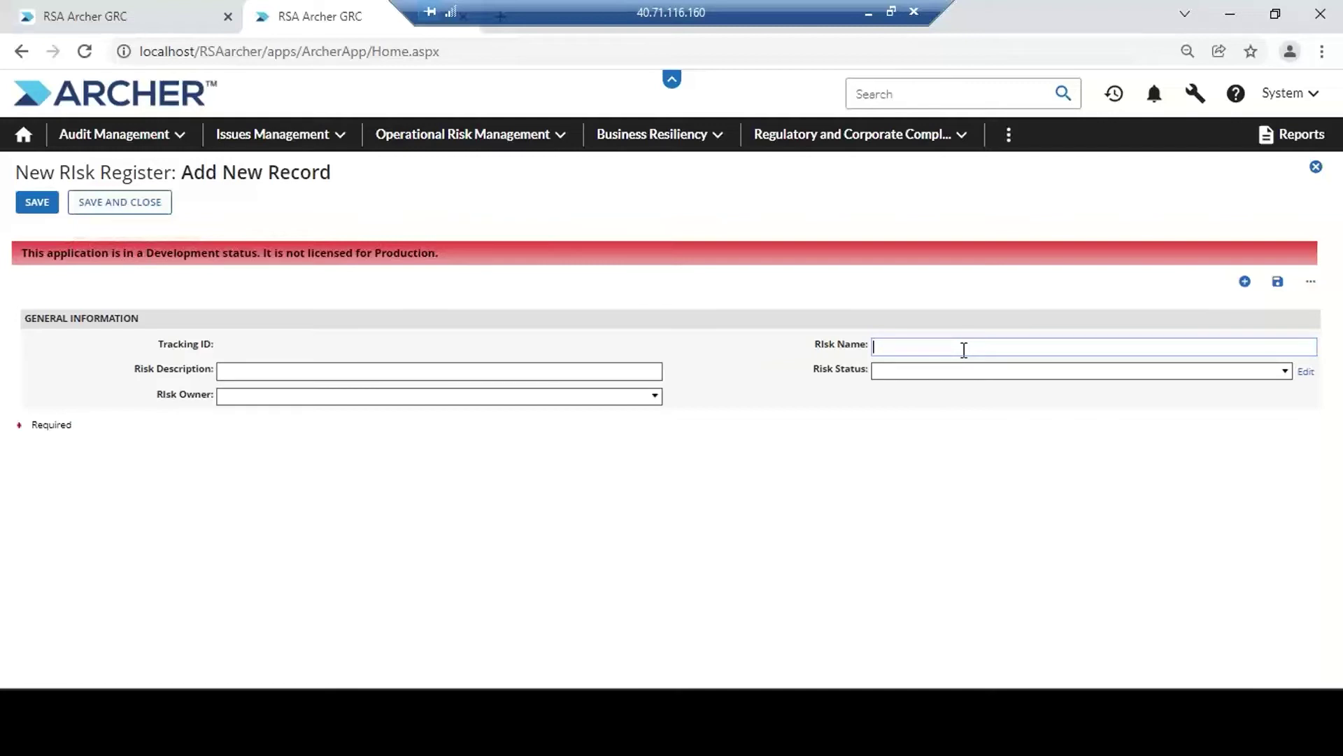
text(Virus Attack could happen)
Enter the Risk Description "Virus could impact our Servers or systems in the organization."
click(633, 369)
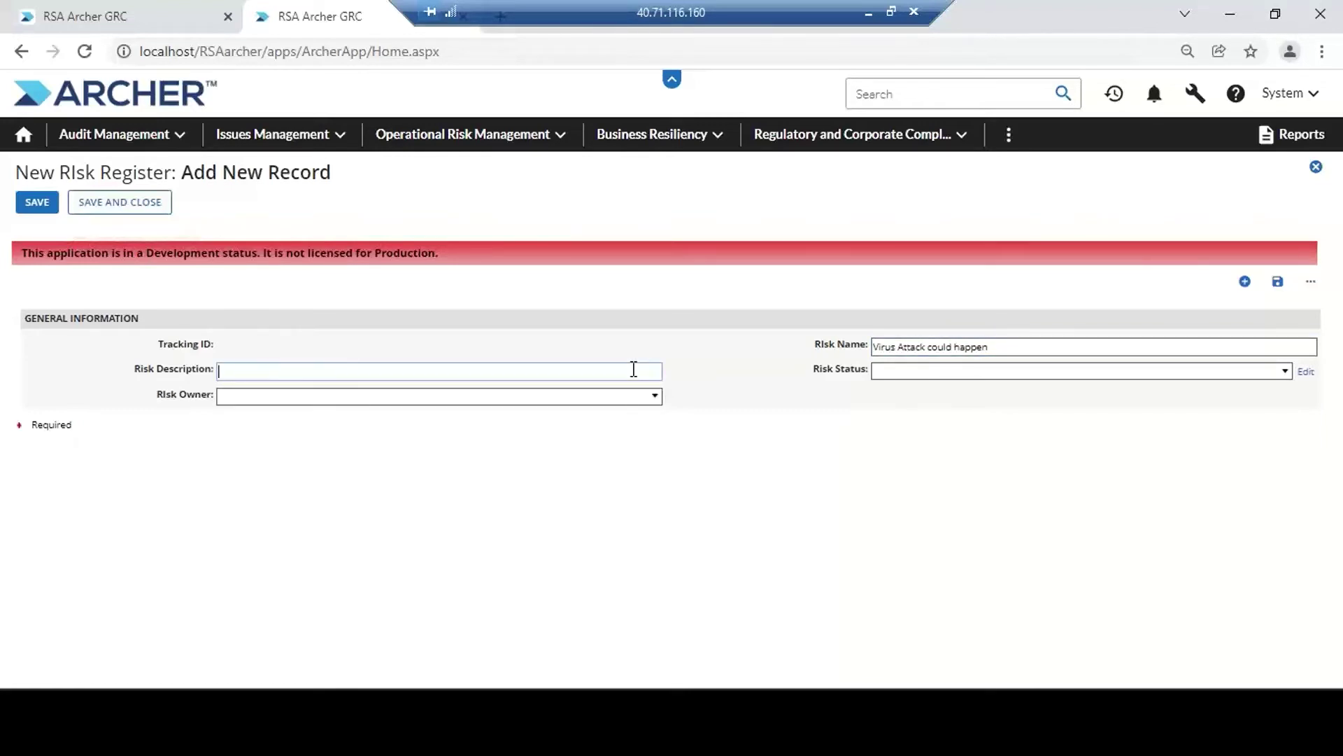
text(Virus could impact our Servers or systems )
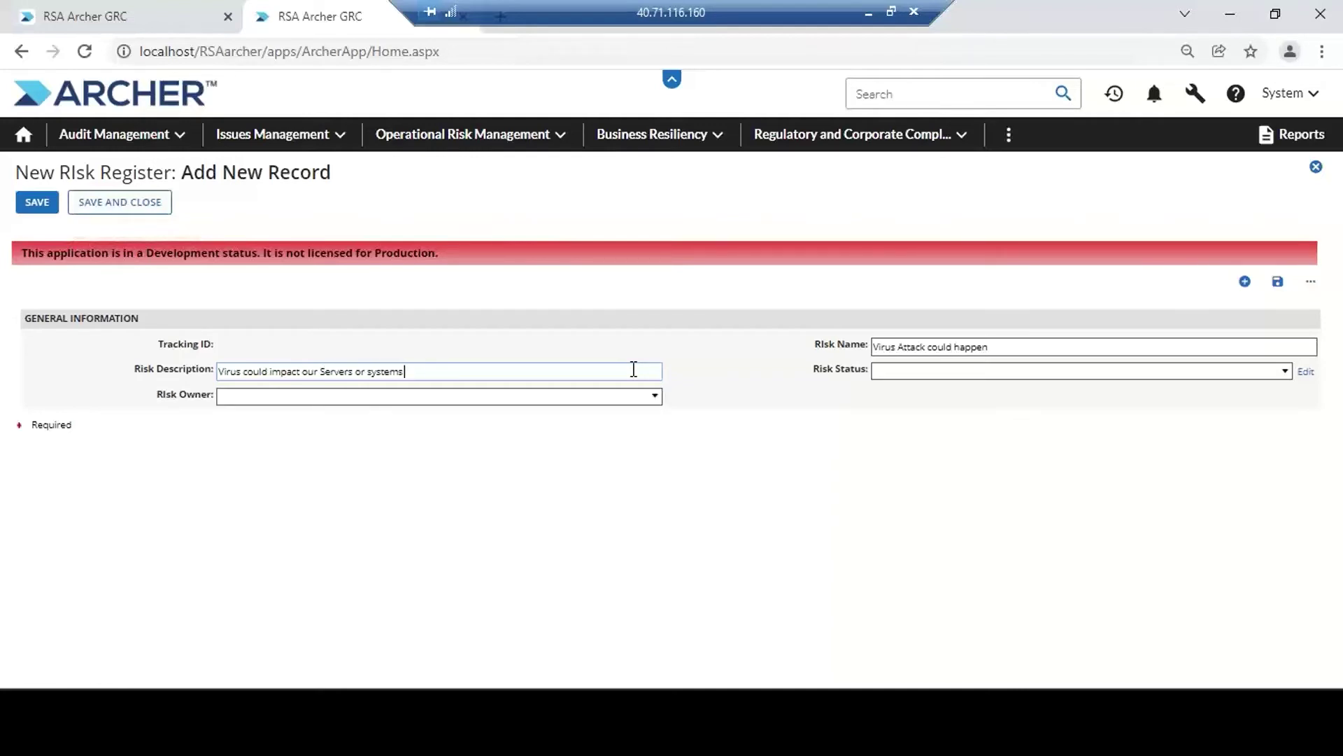
text(in the c)
text(rganization .)
Assign the Risk Owner by choosing the second user in the list of people, and save the new record
click(654, 398)
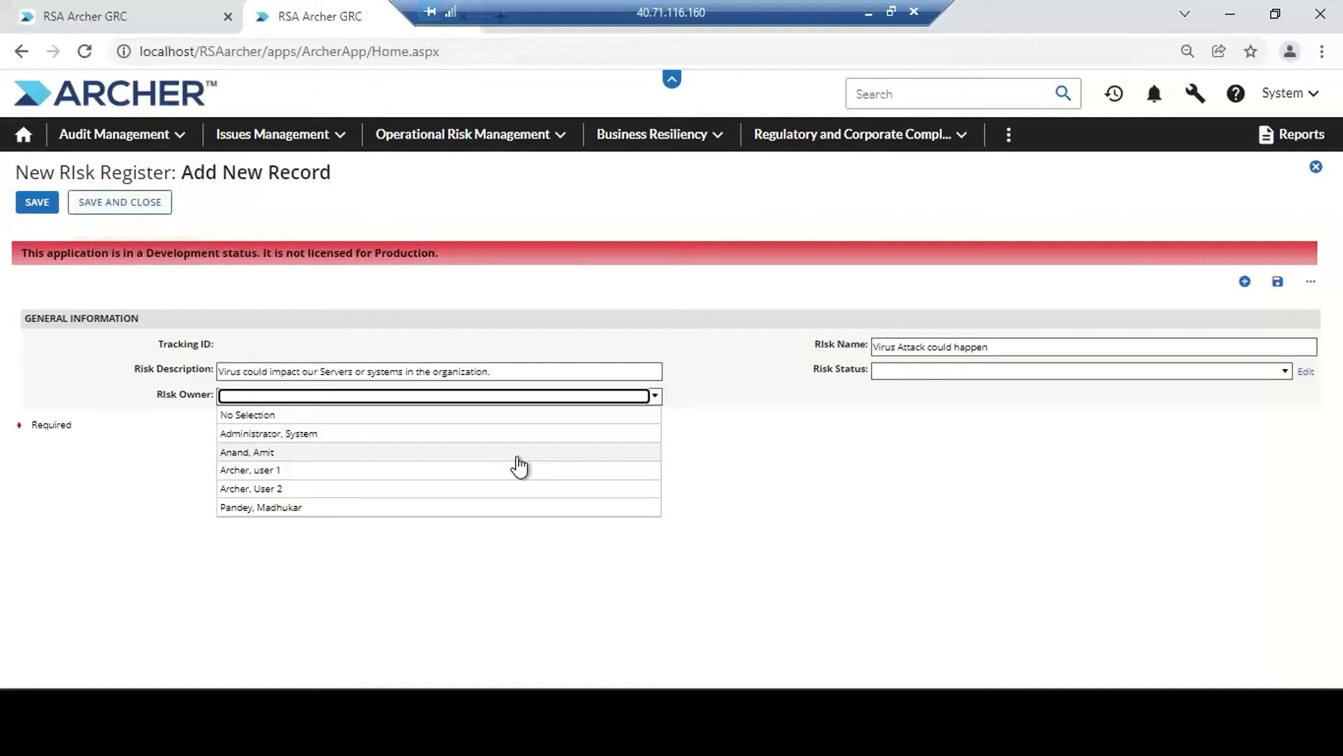
click(518, 456)
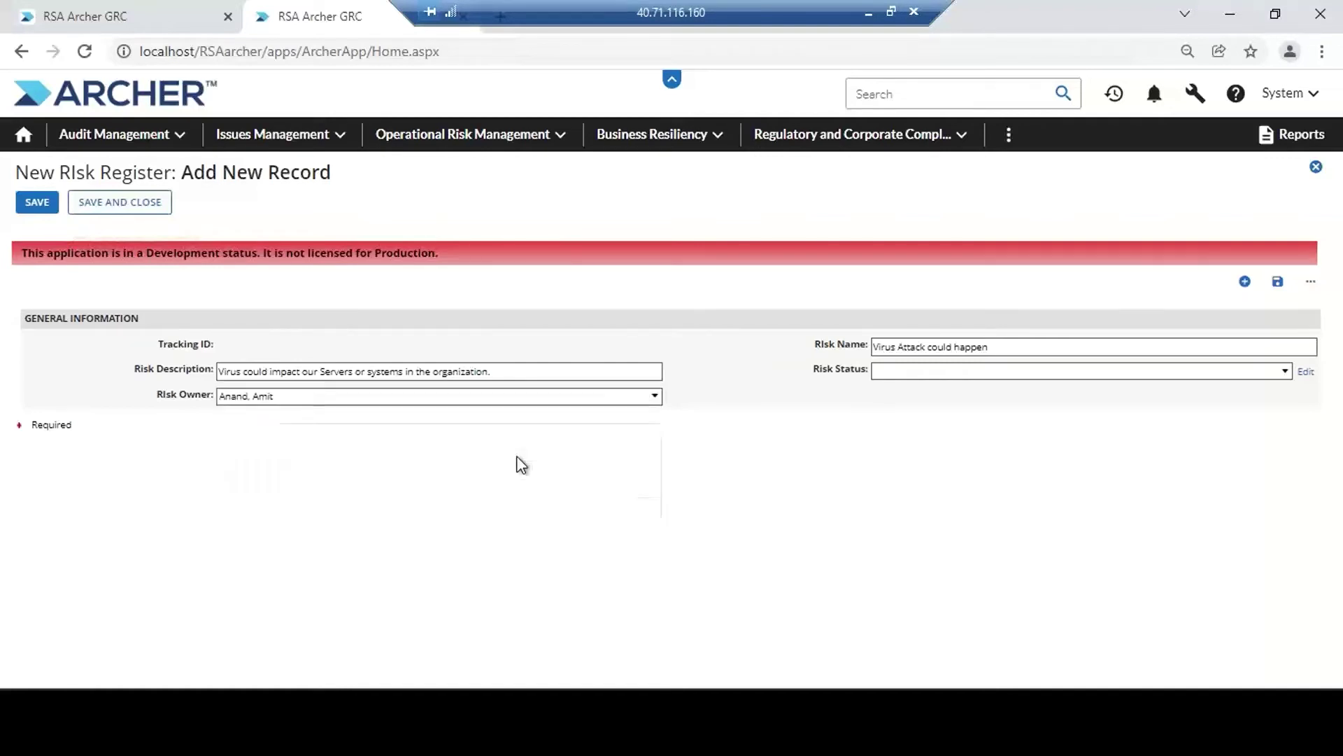
click(1287, 373)
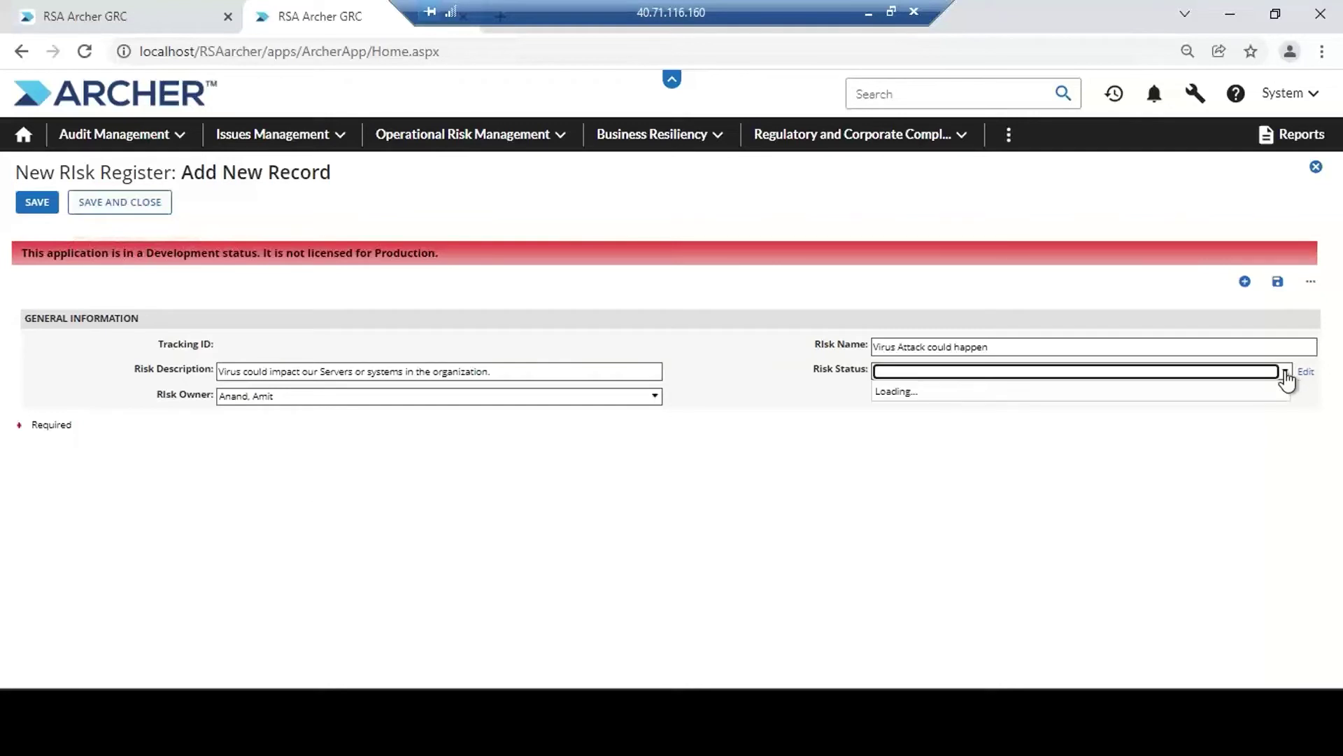
click(1286, 373)
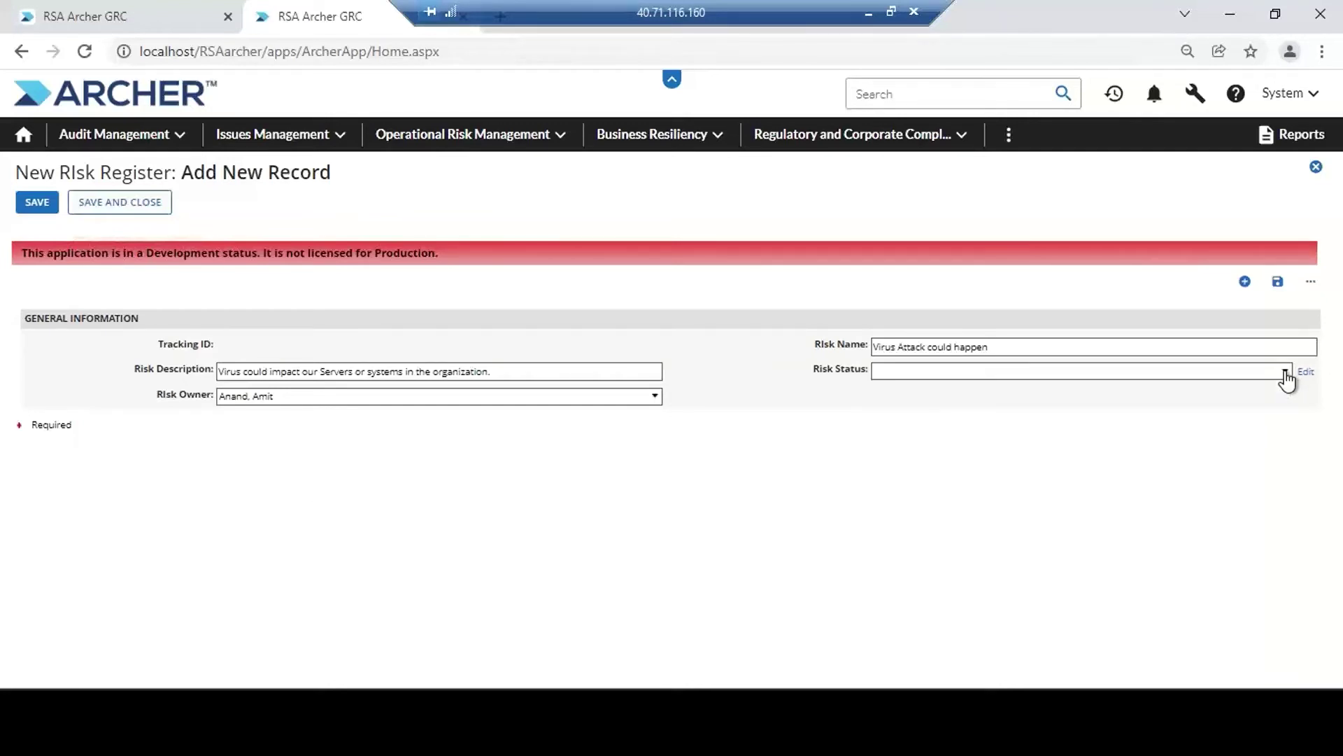
click(1286, 373)
click(1286, 373)
click(1286, 373)
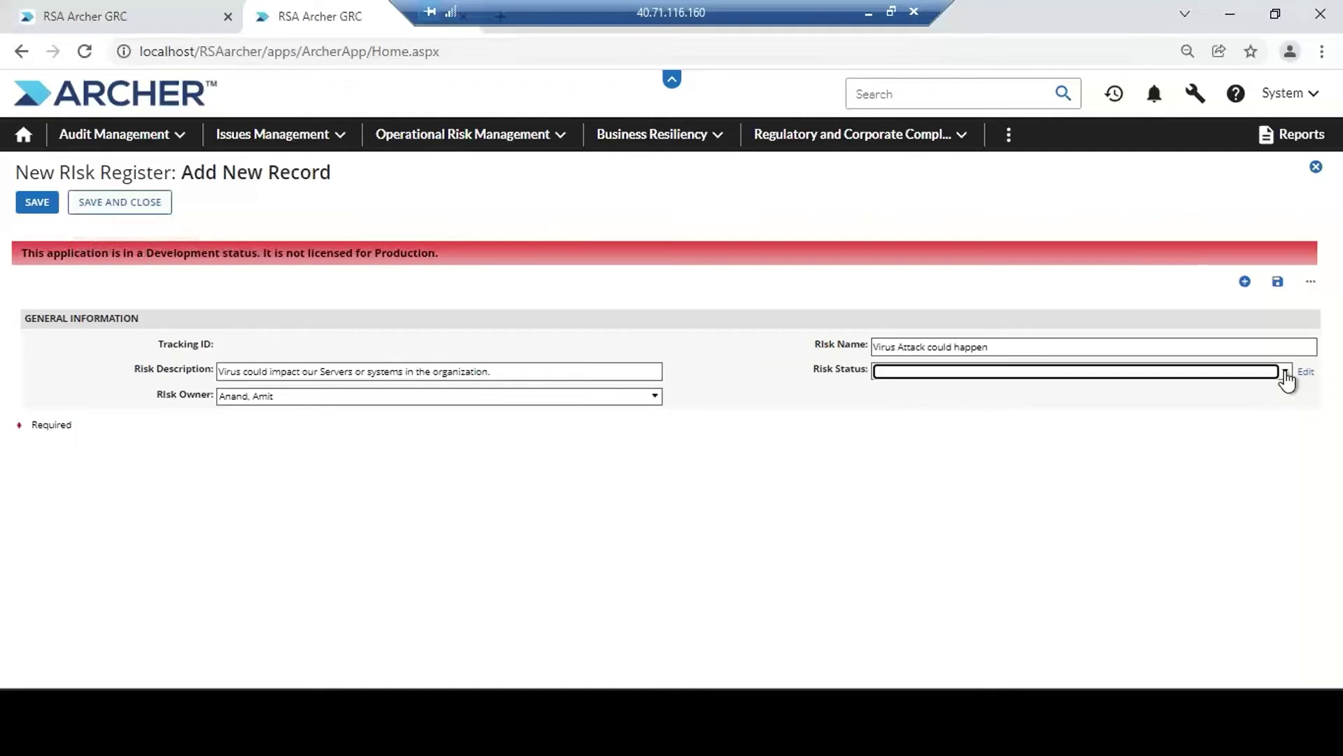
click(37, 203)
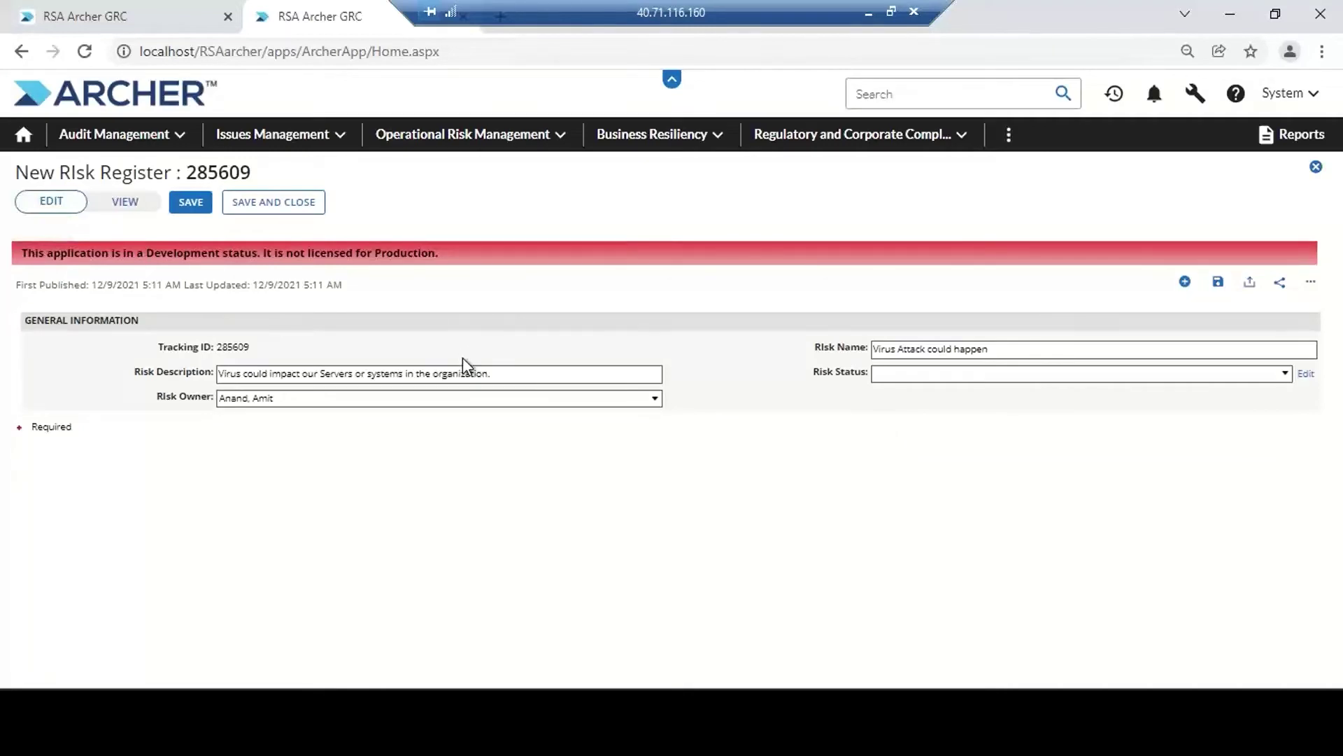
Set the record's Risk Status to Inprocess and save the record
click(1285, 373)
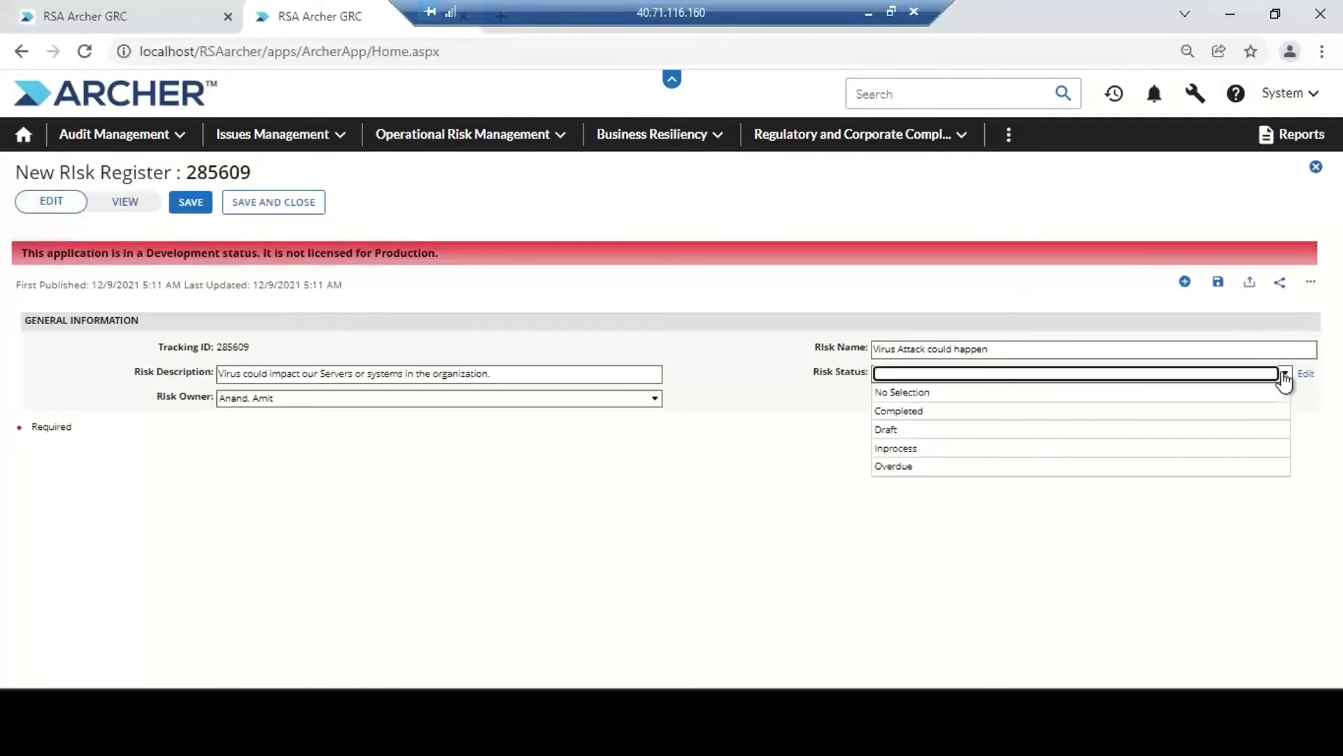
click(887, 452)
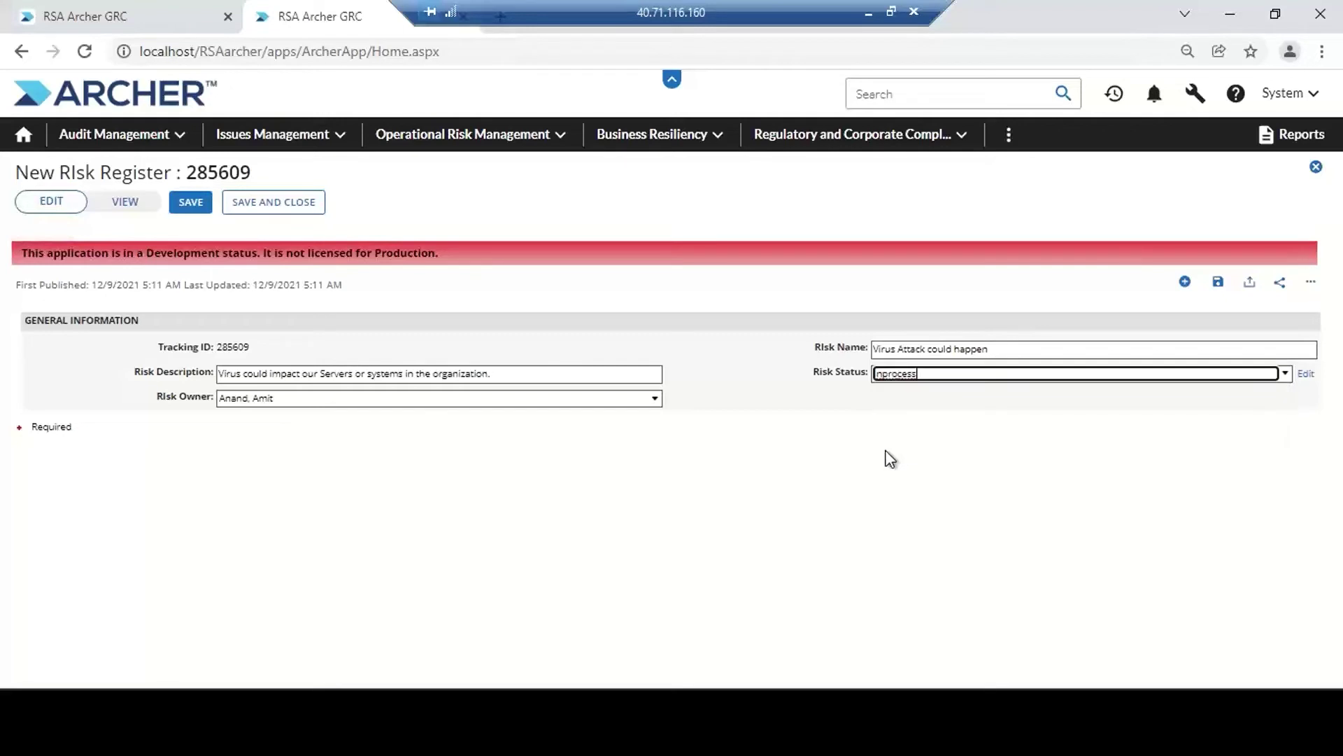
click(194, 203)
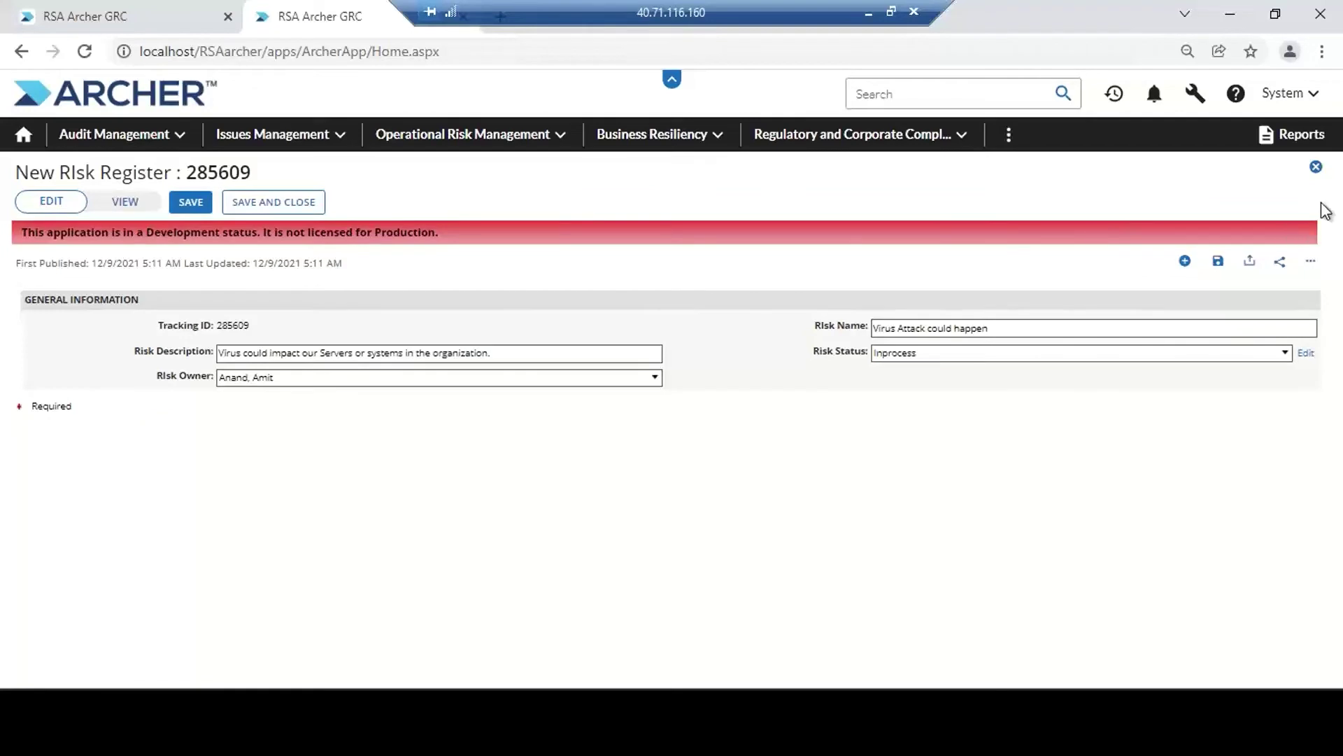
Close the record and reopen the New Risk Register application's record listing from the Audit Management workspace
click(1316, 169)
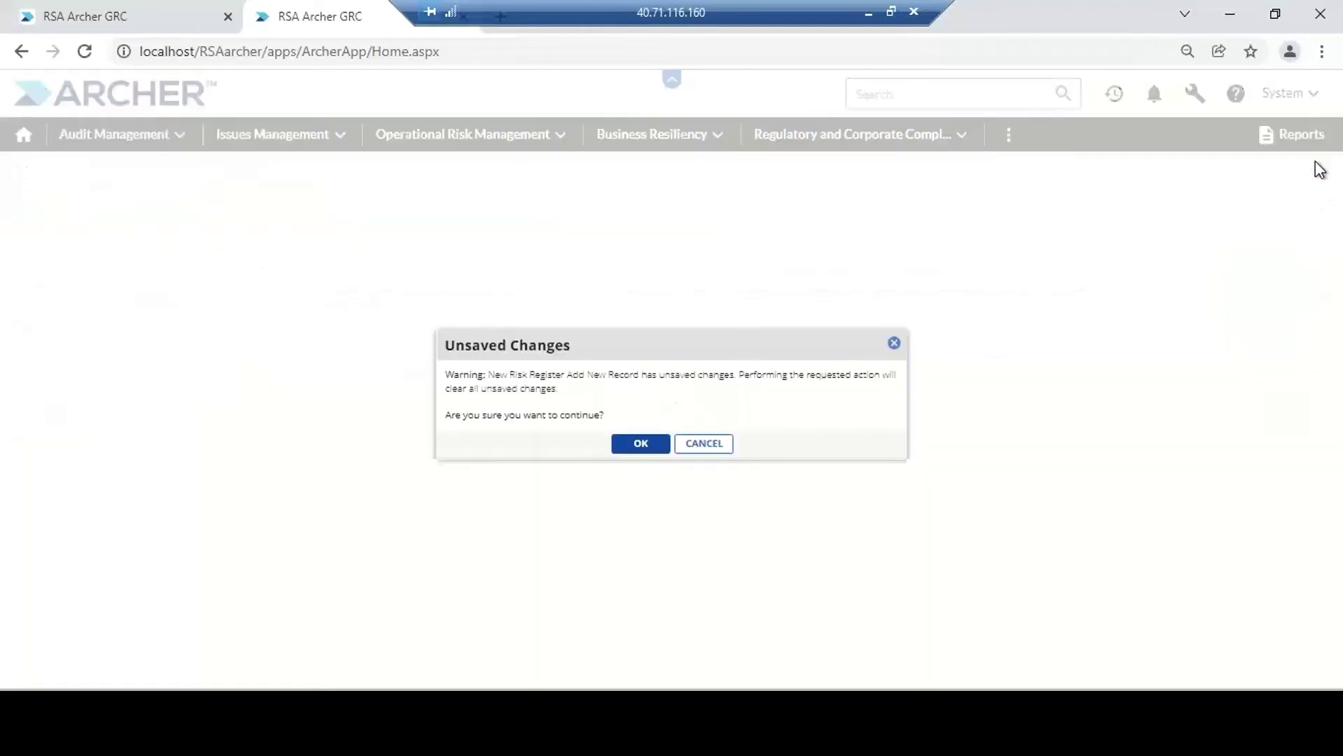
click(625, 446)
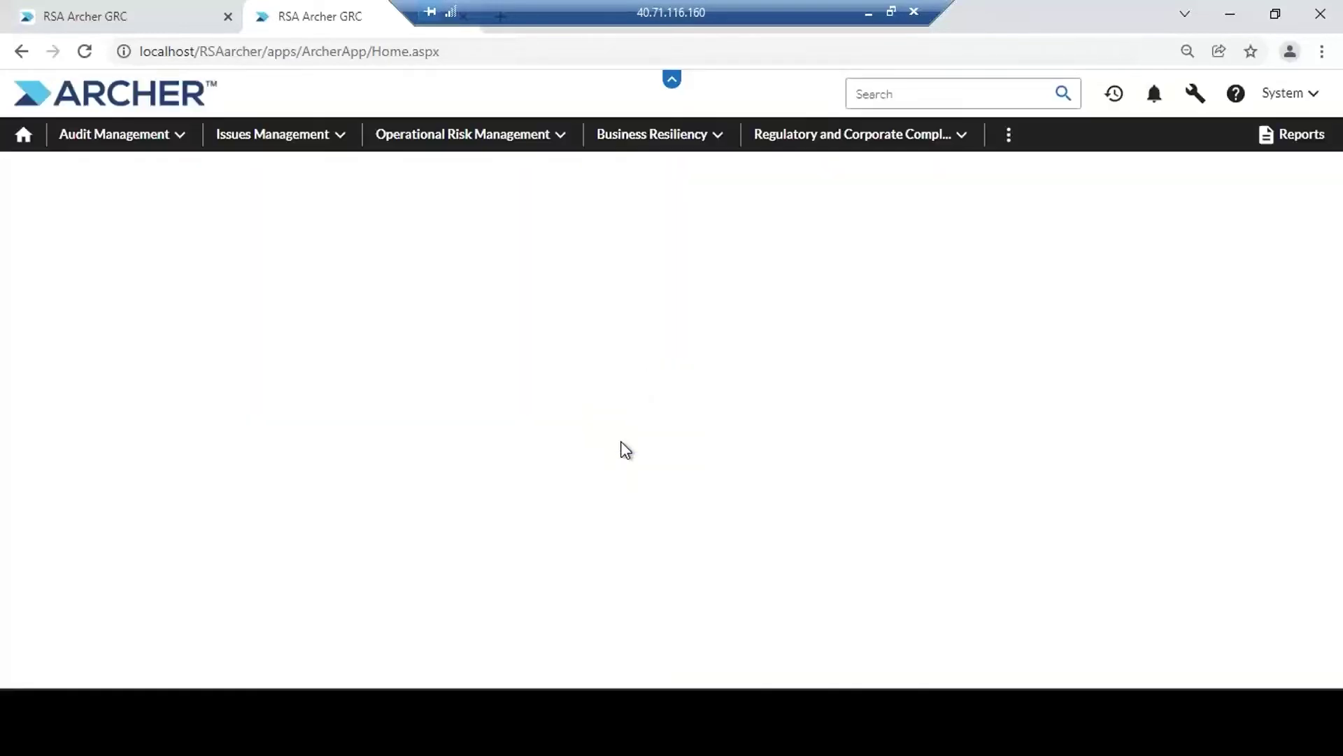
click(185, 145)
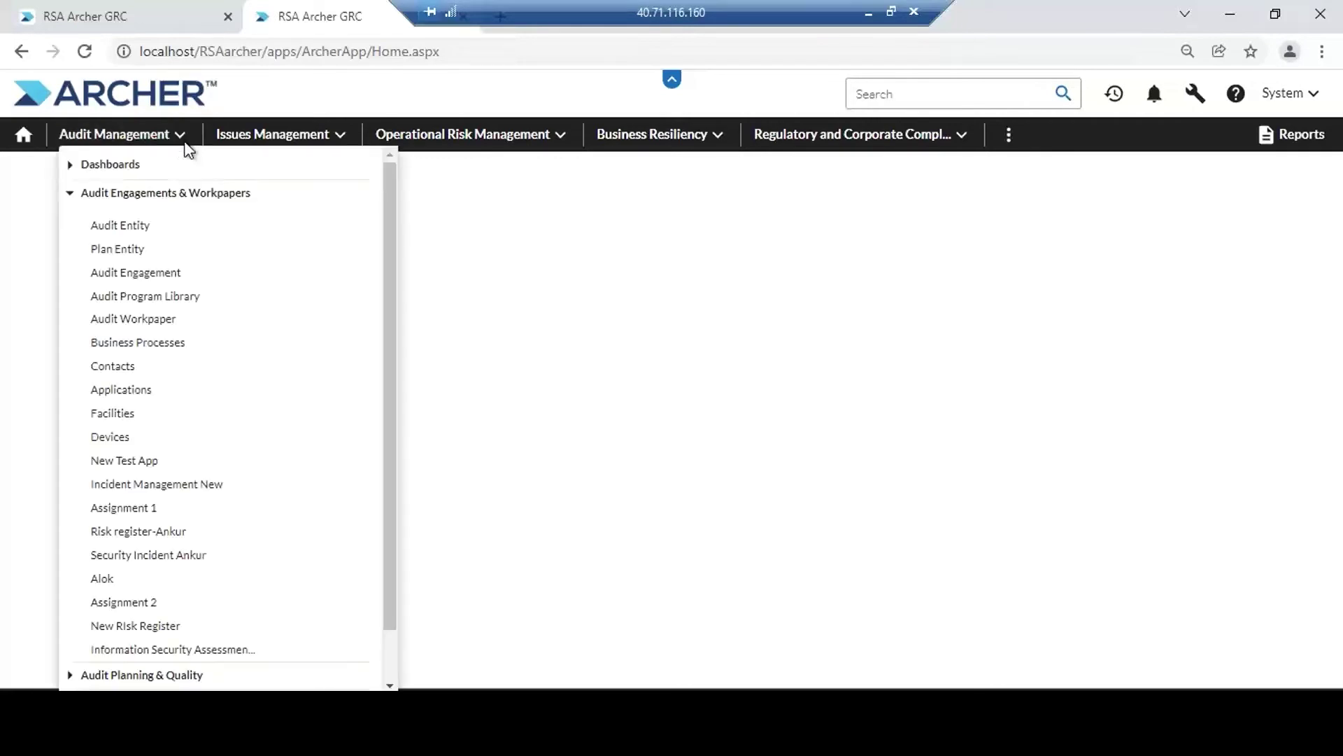
click(131, 629)
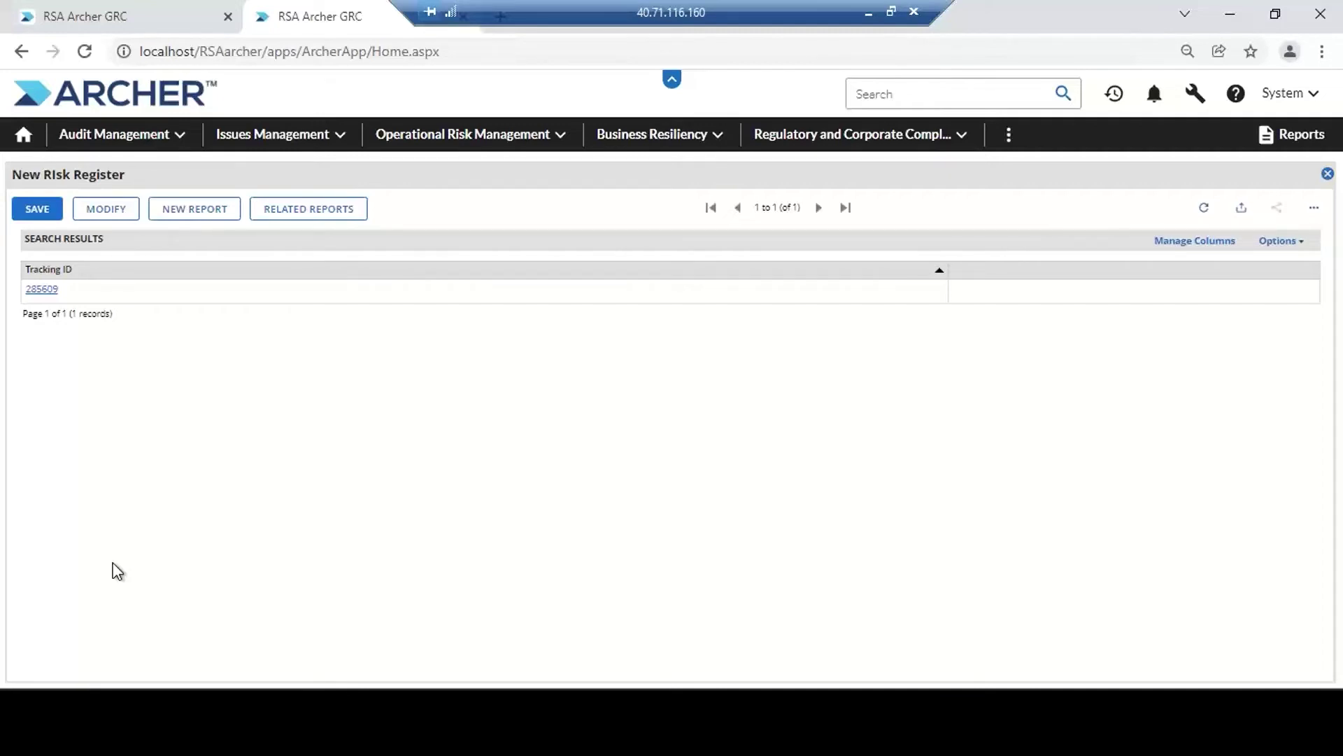
Start a new report and add Risk Description, Risk Name, Risk Owner and Risk Status to its displayed fields
click(203, 209)
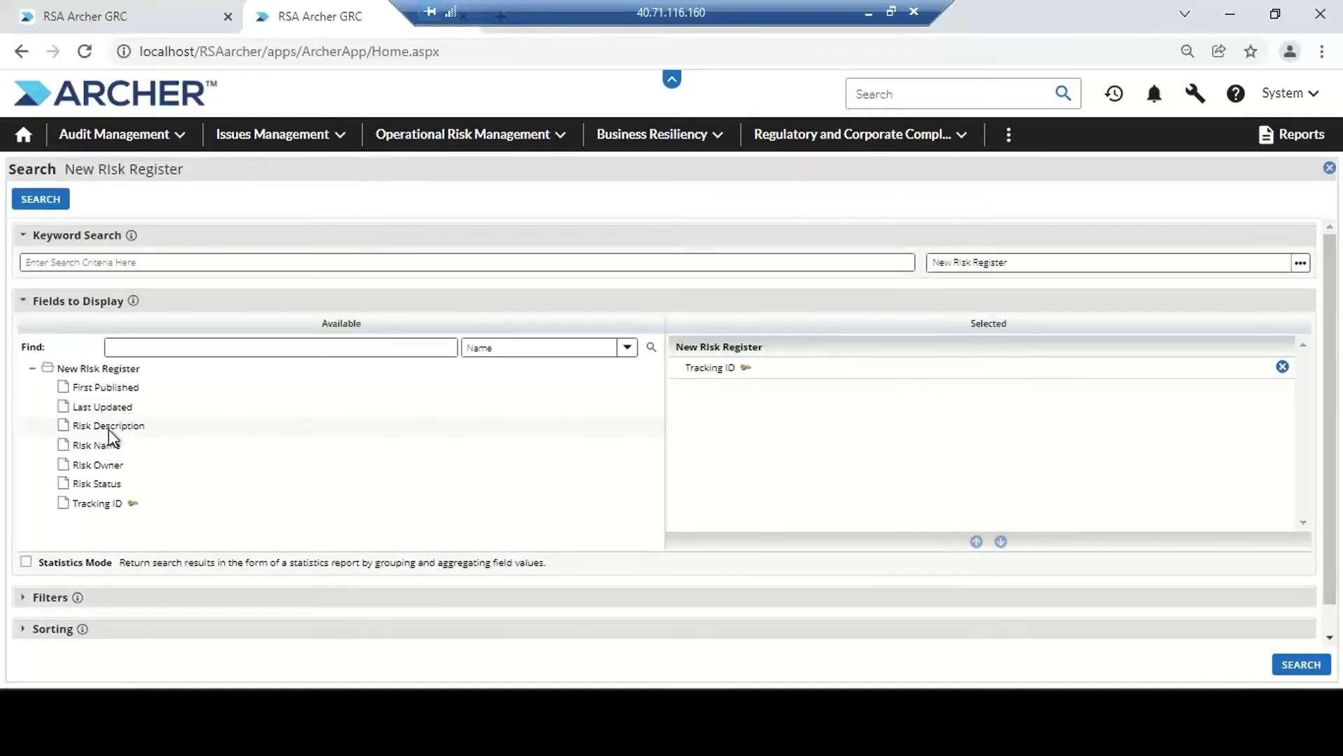
double_click(108, 430)
double_click(103, 448)
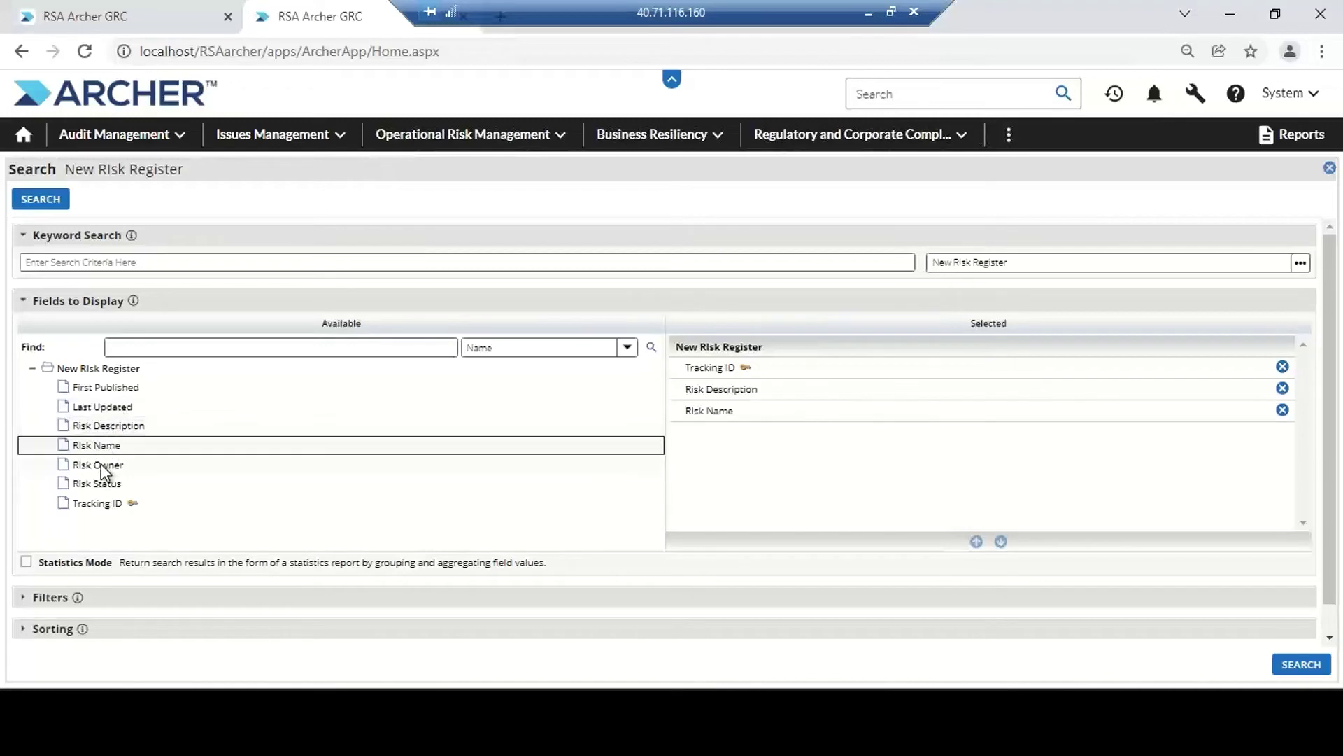
double_click(101, 466)
double_click(100, 485)
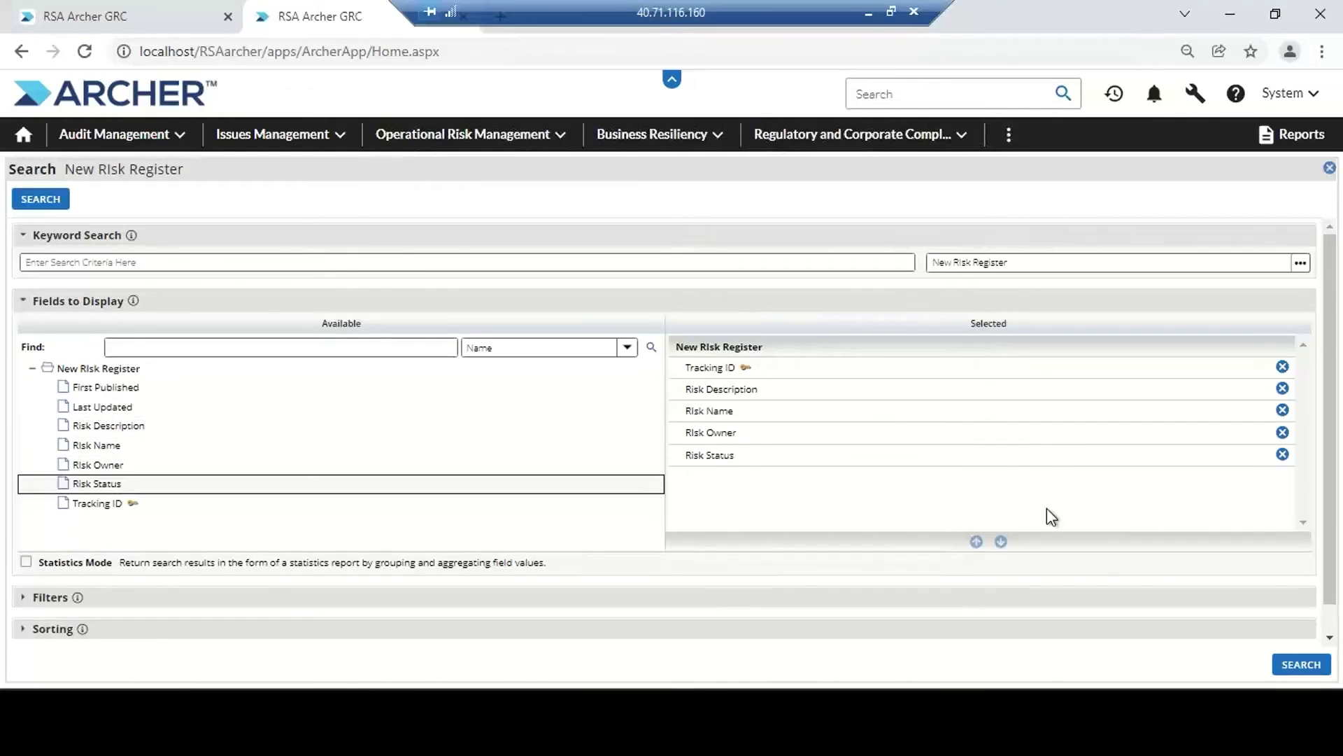
Filter the report on Risk Status contains Inprocess and run the search
click(23, 599)
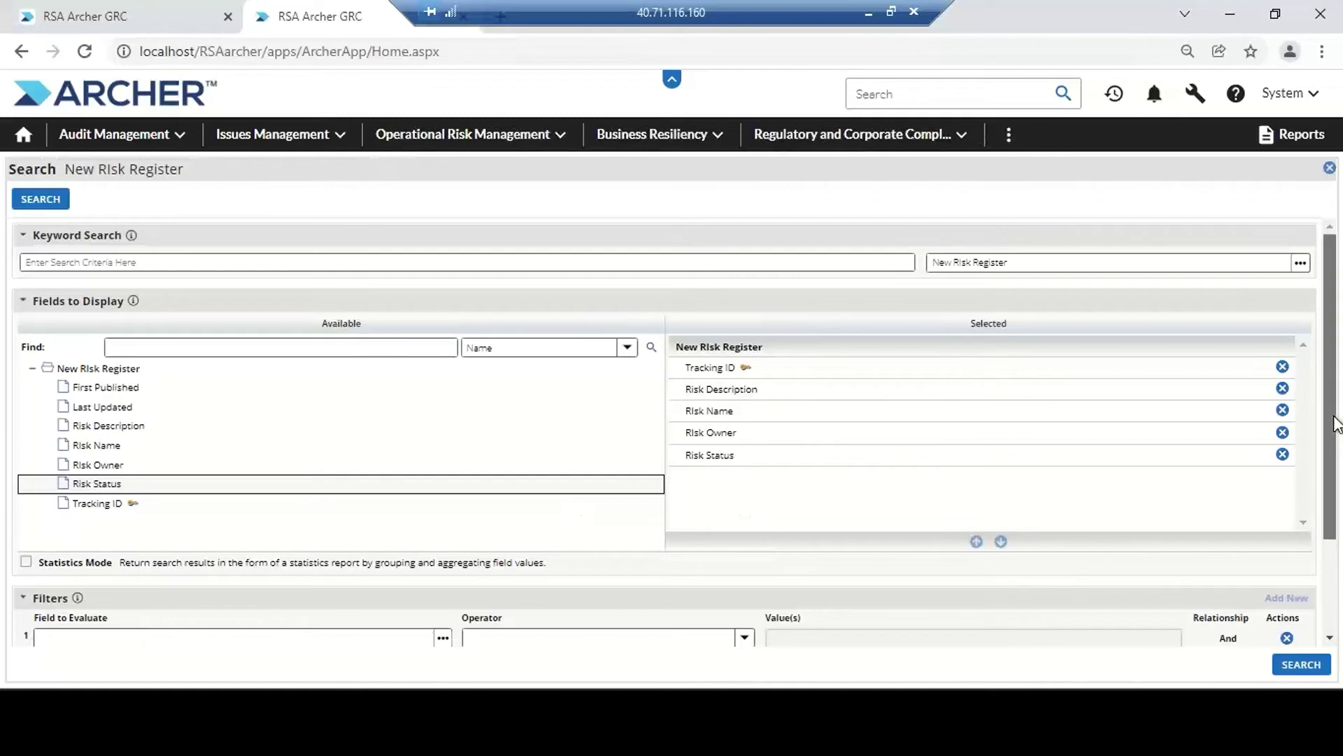
drag(1336, 423, 1336, 467)
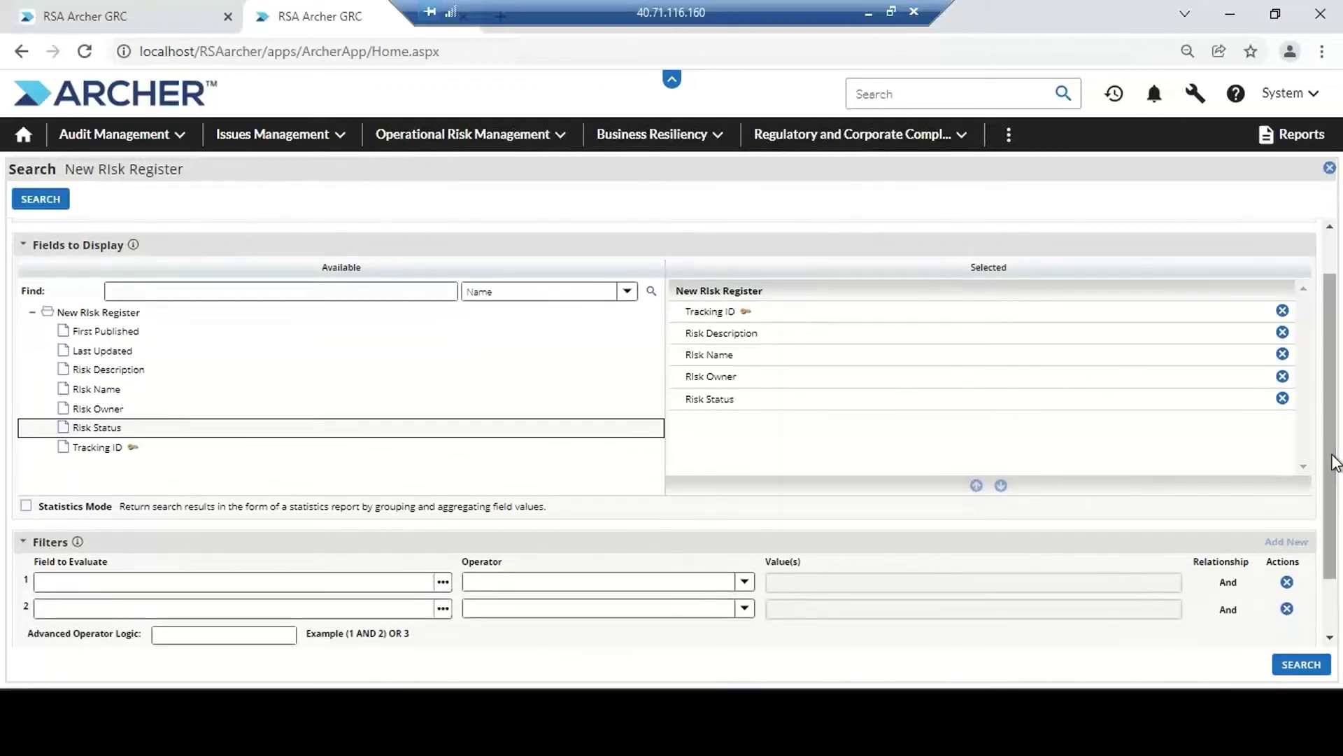
click(443, 581)
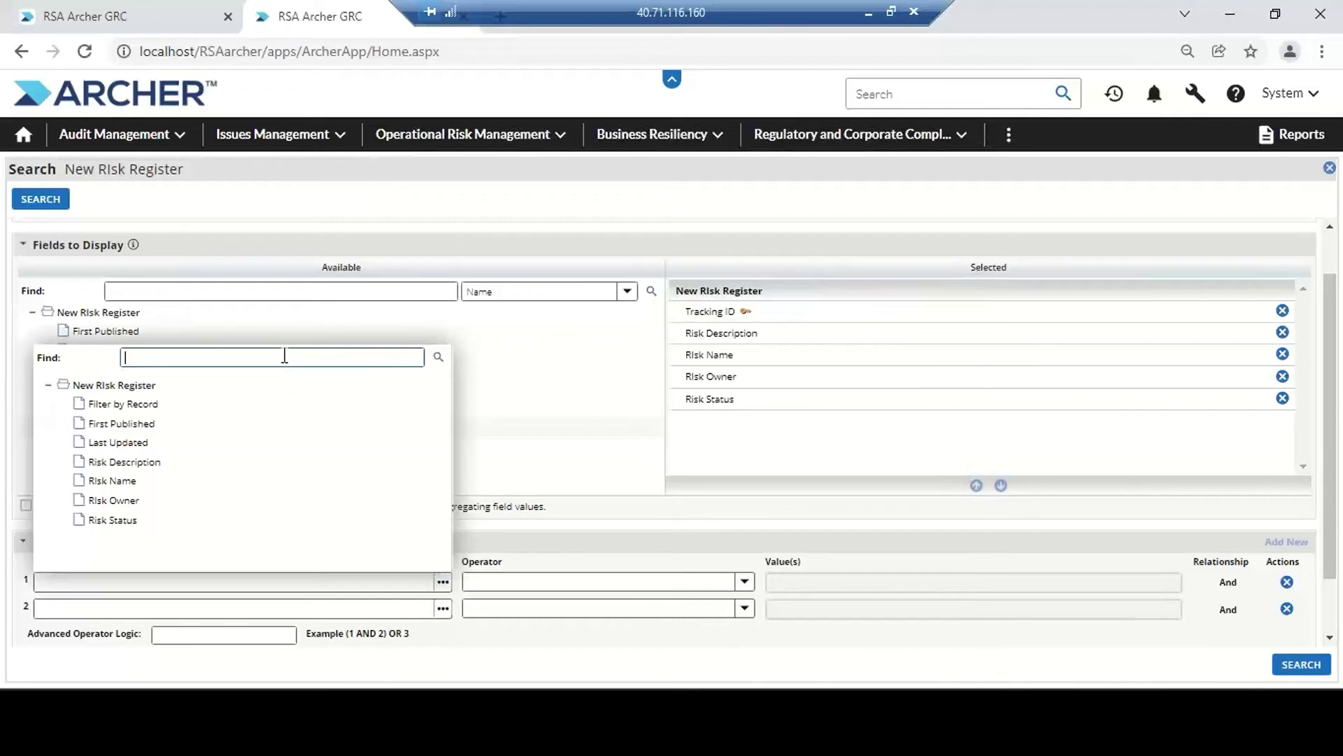
text(risk status)
click(112, 520)
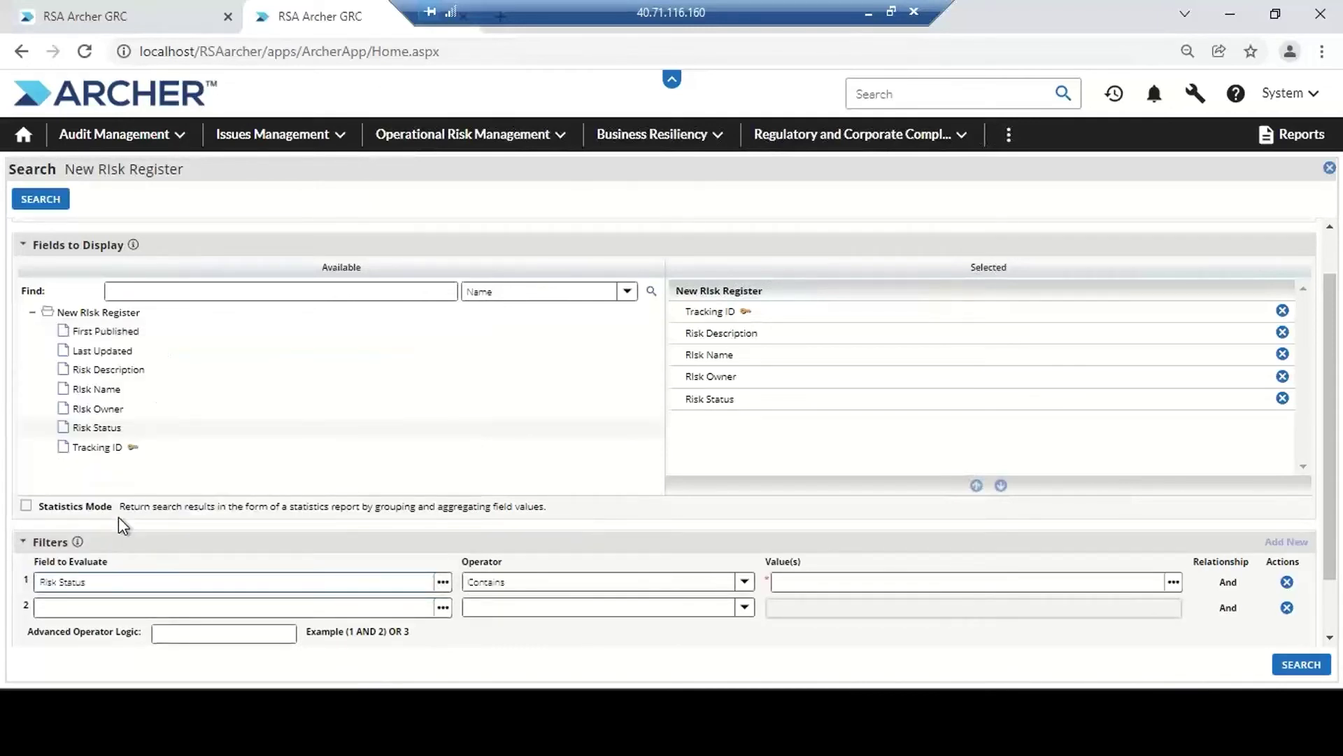
click(1173, 582)
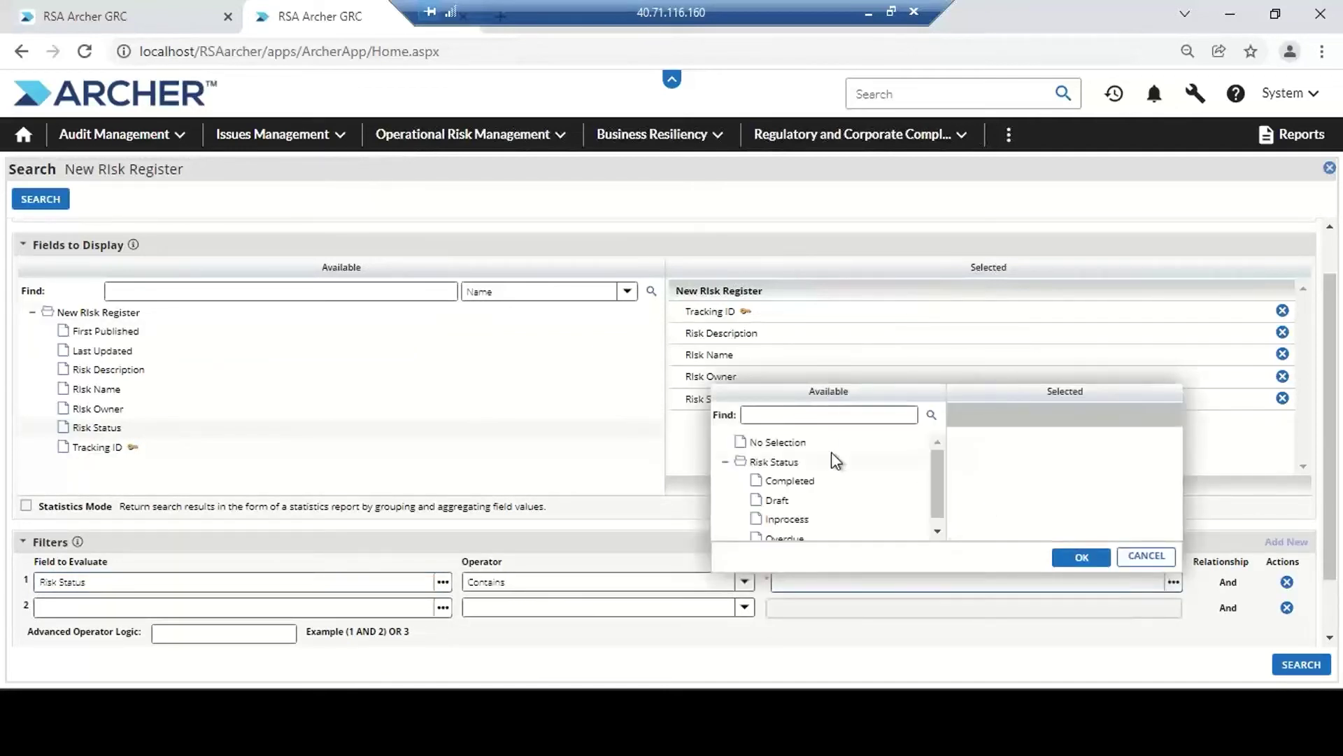
click(780, 518)
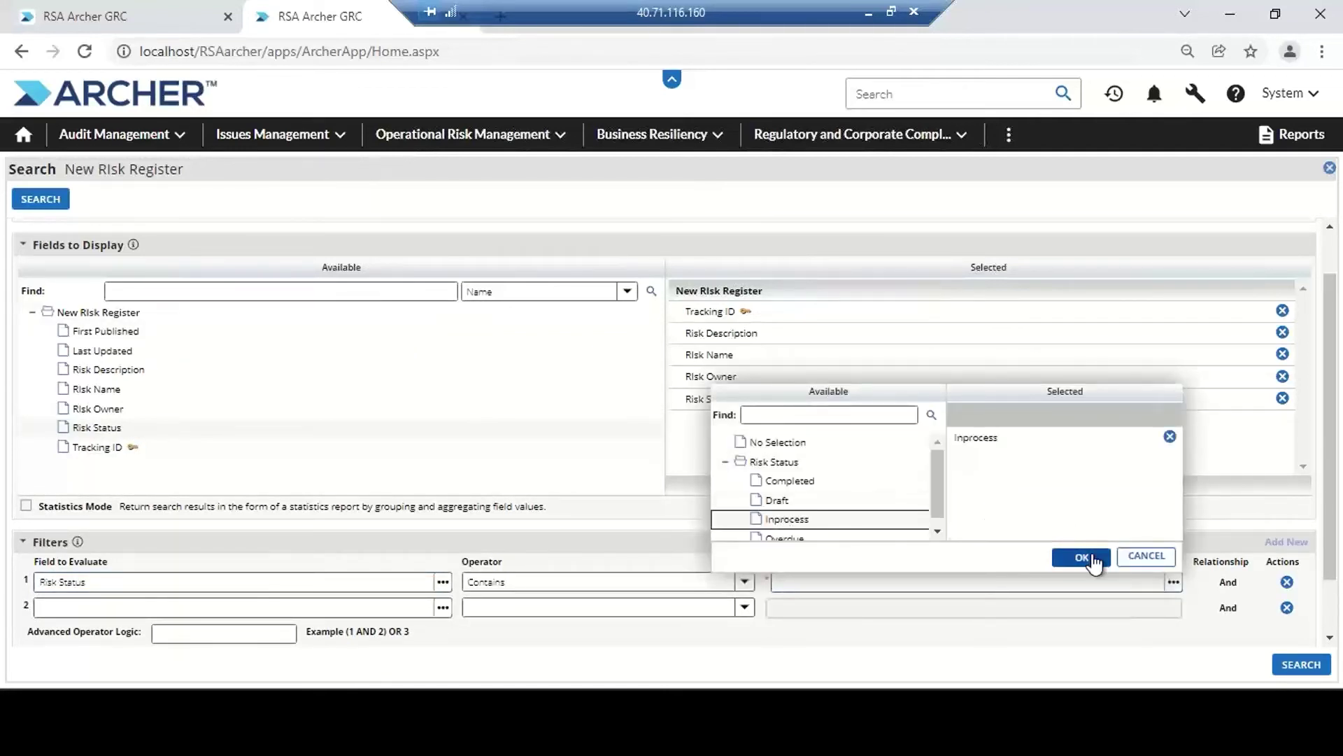
click(1093, 558)
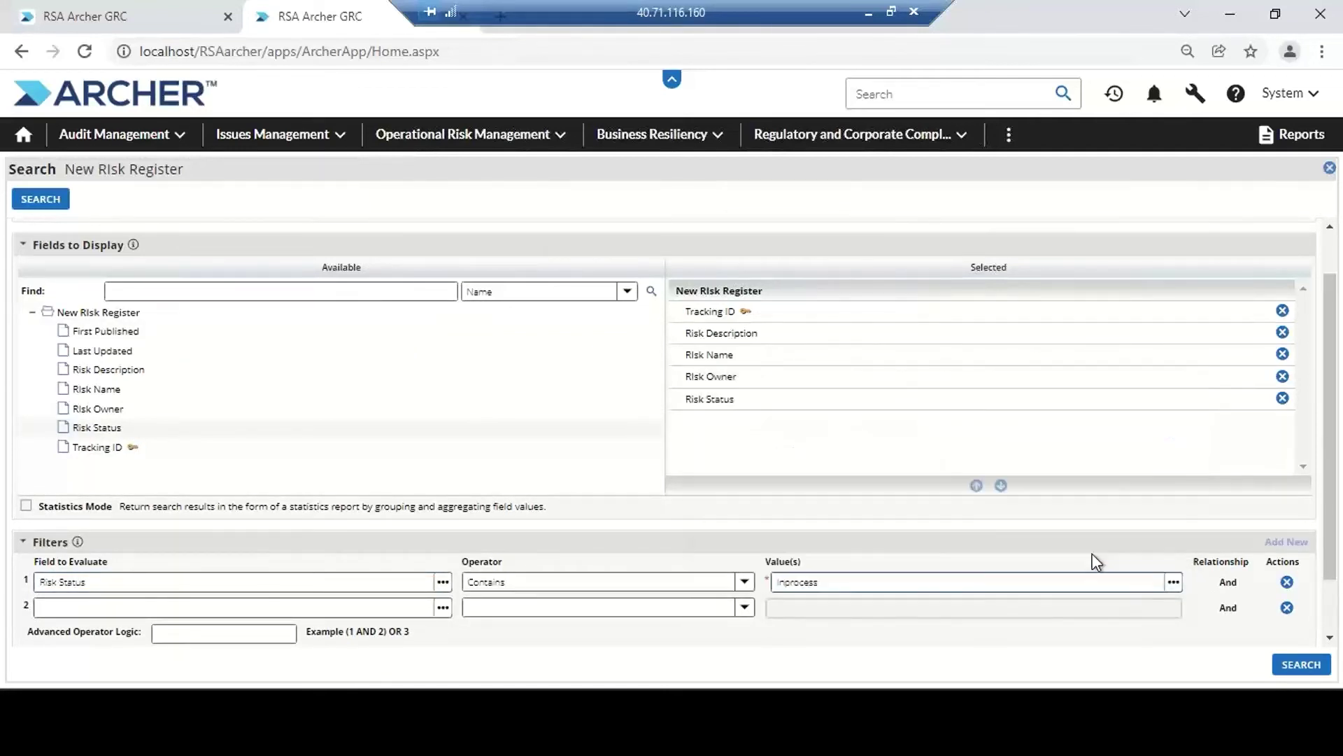
click(56, 201)
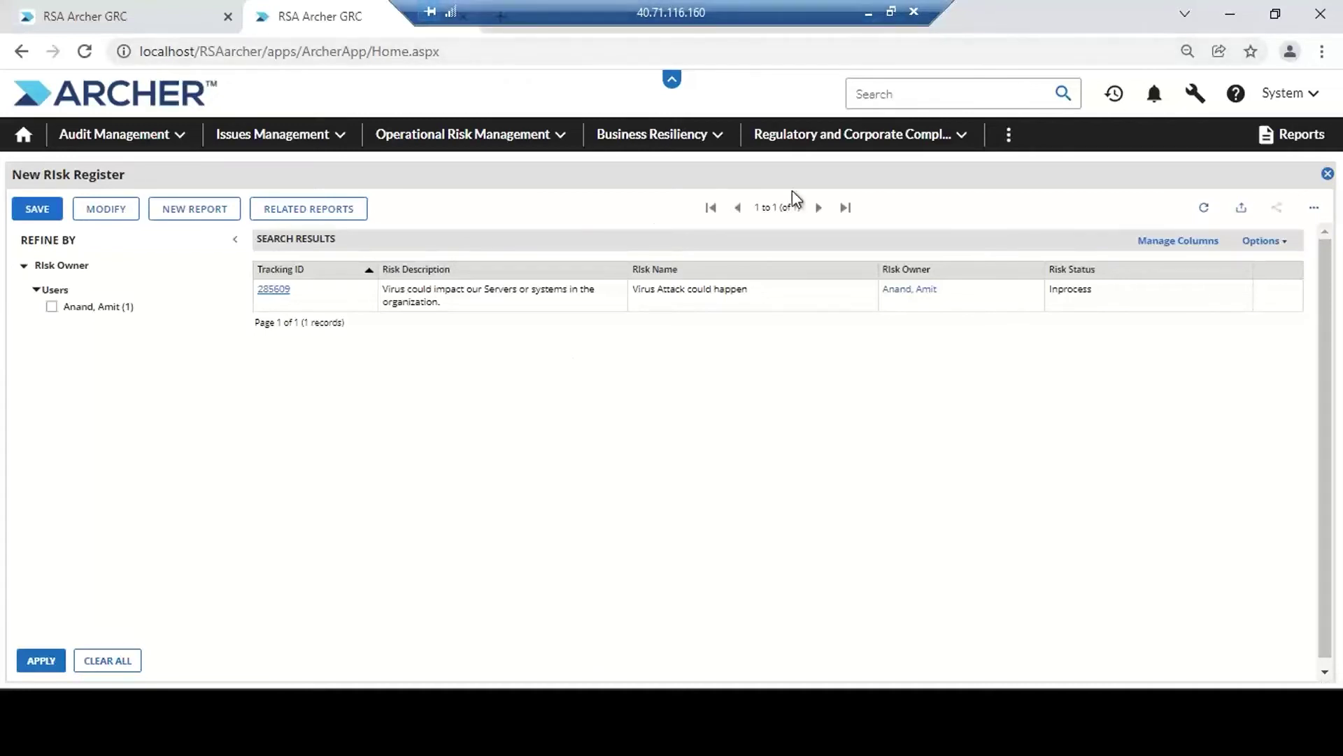
click(868, 13)
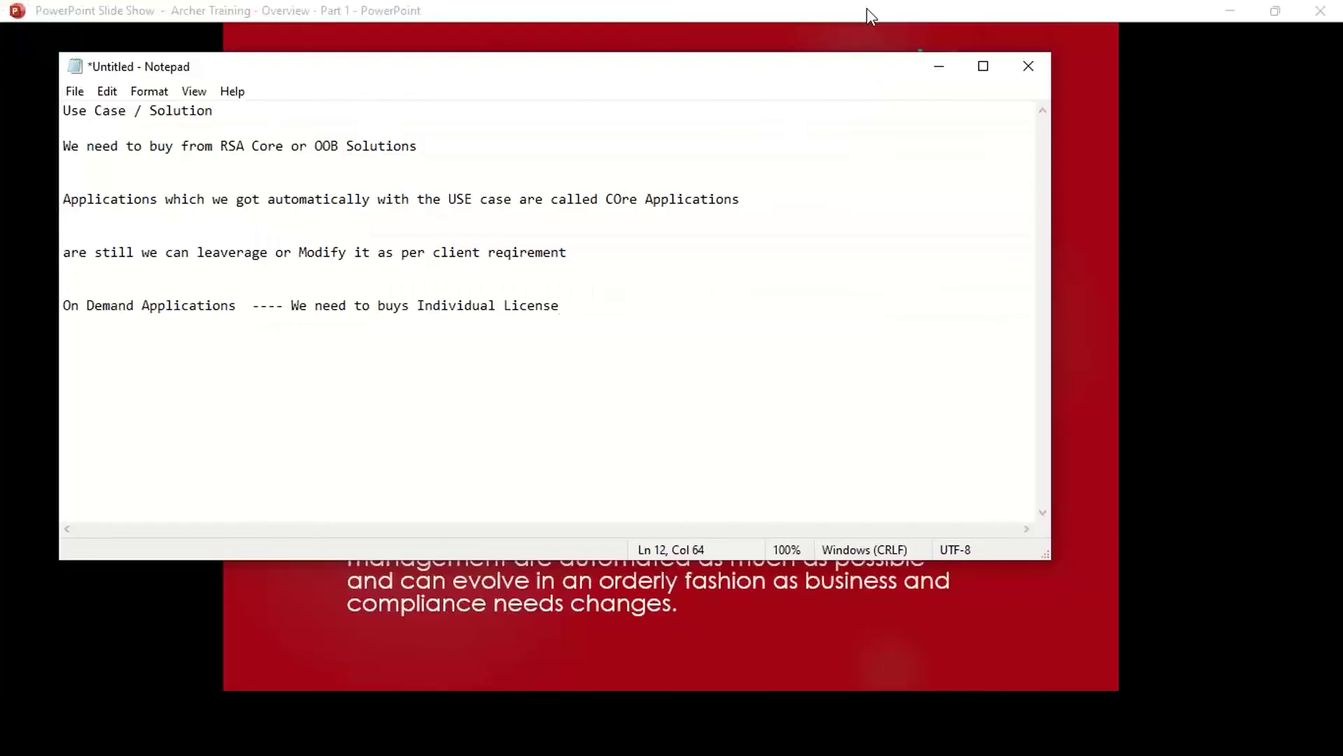
click(938, 69)
click(699, 271)
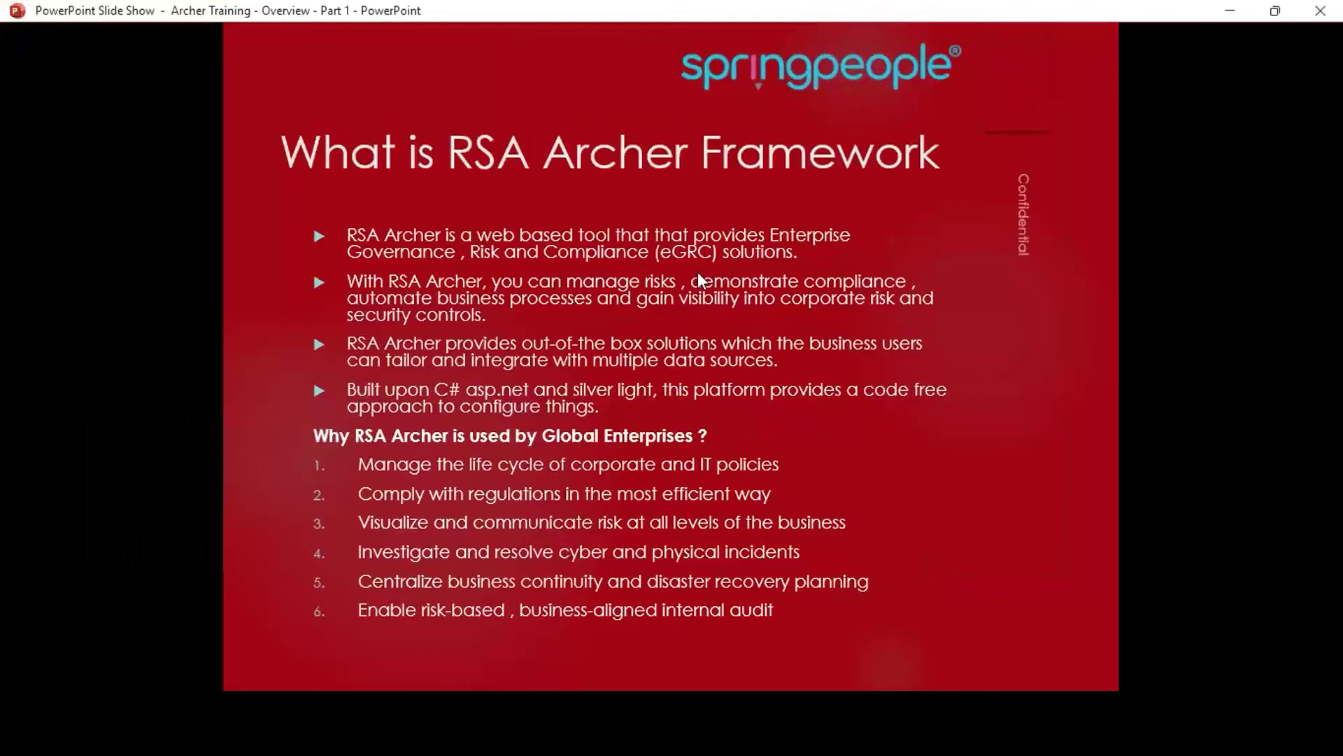
click(698, 272)
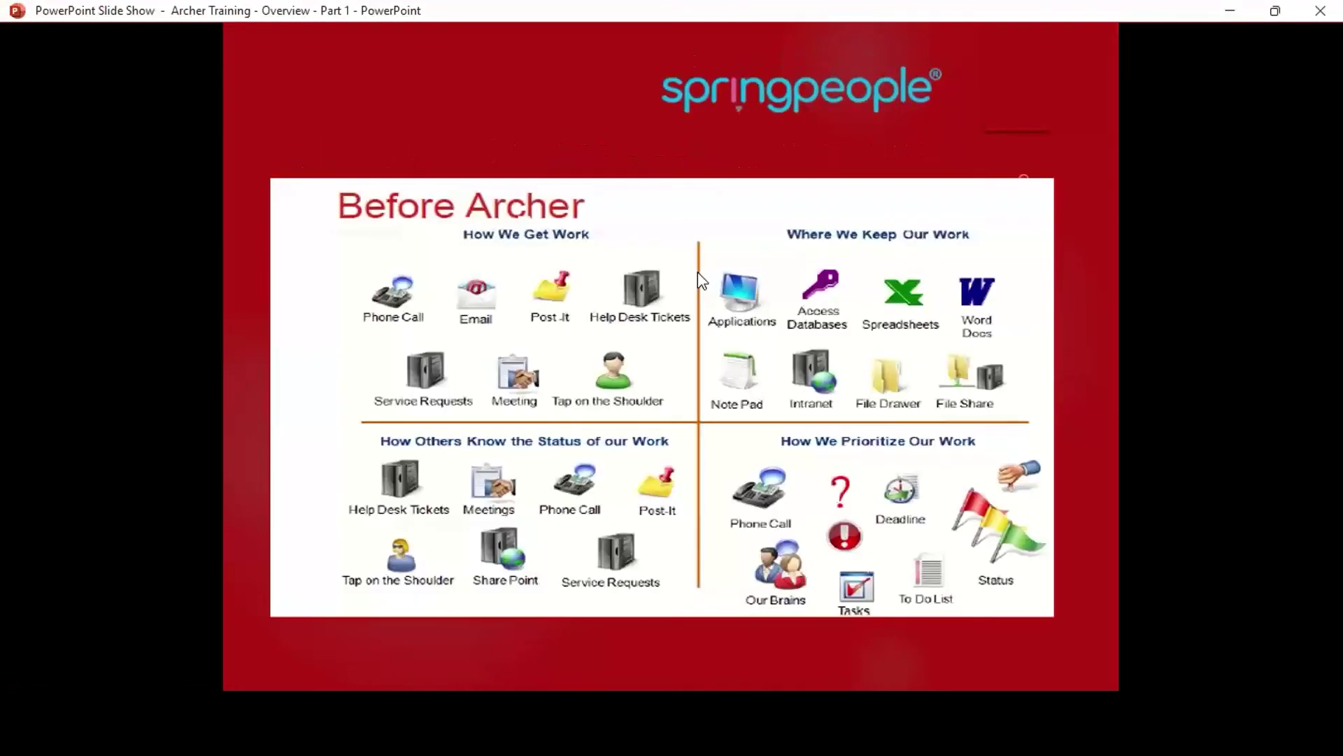
key(Left)
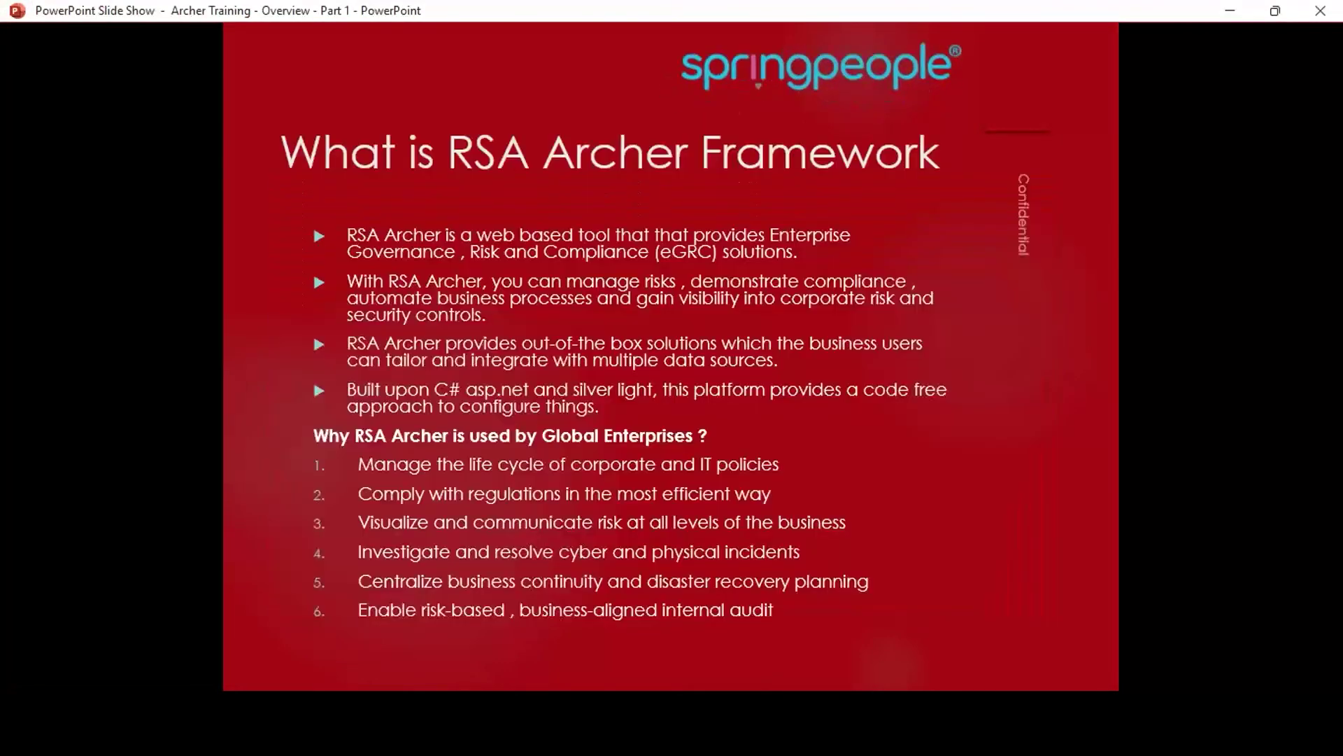
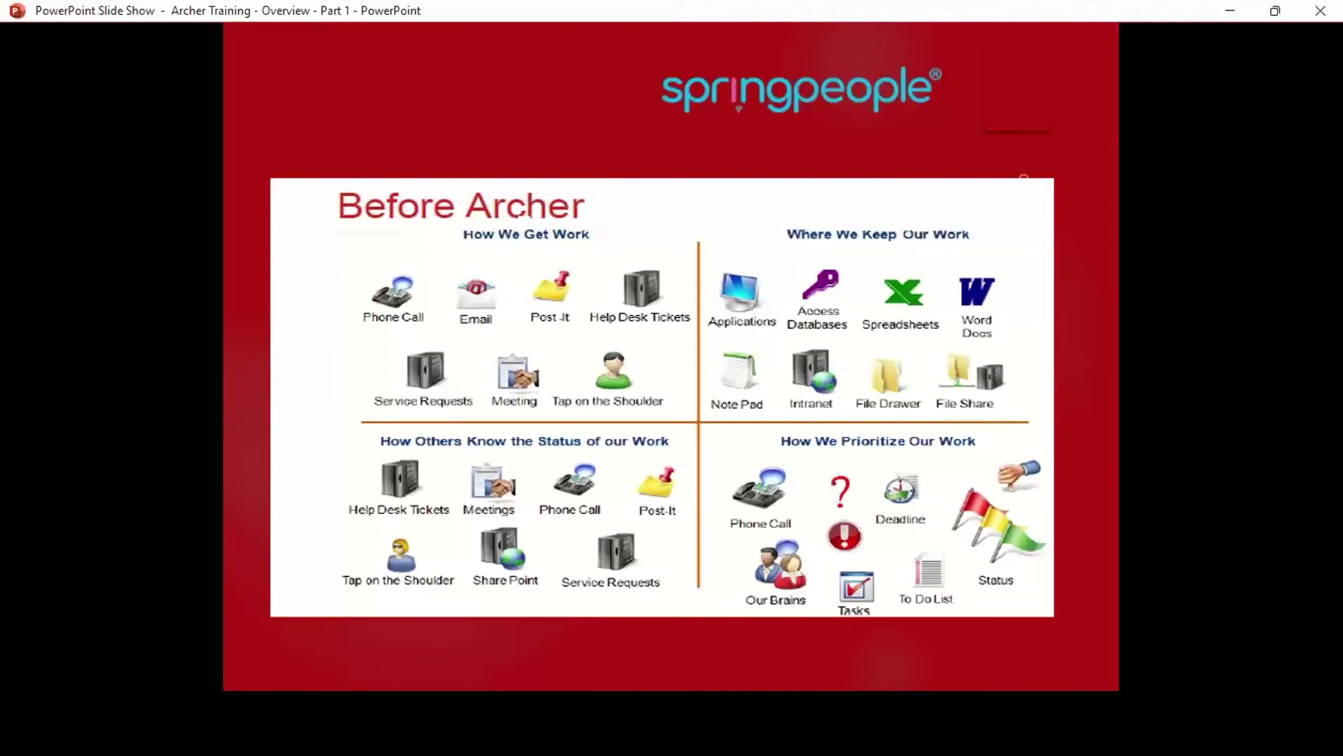
key(Right)
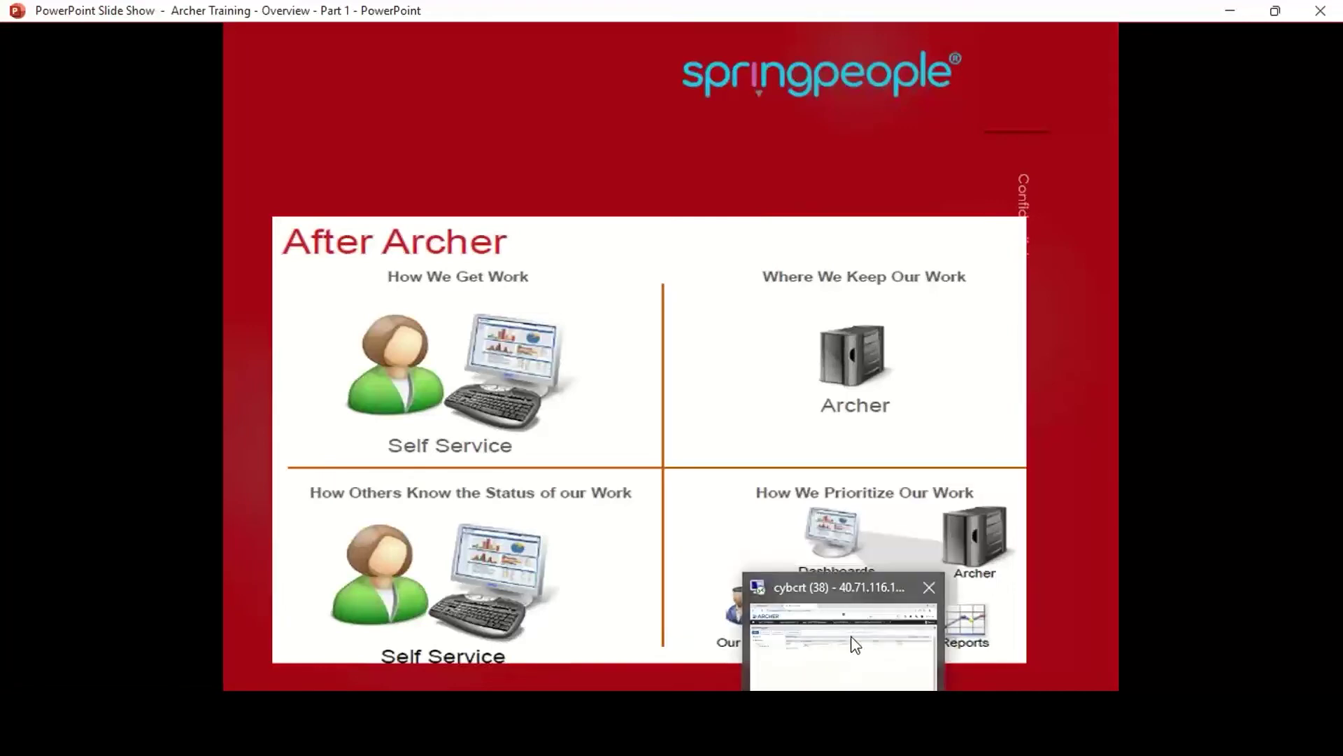
Switch back to the RSA Archer remote session, open the Access Control Users page, and minimize the session
click(852, 635)
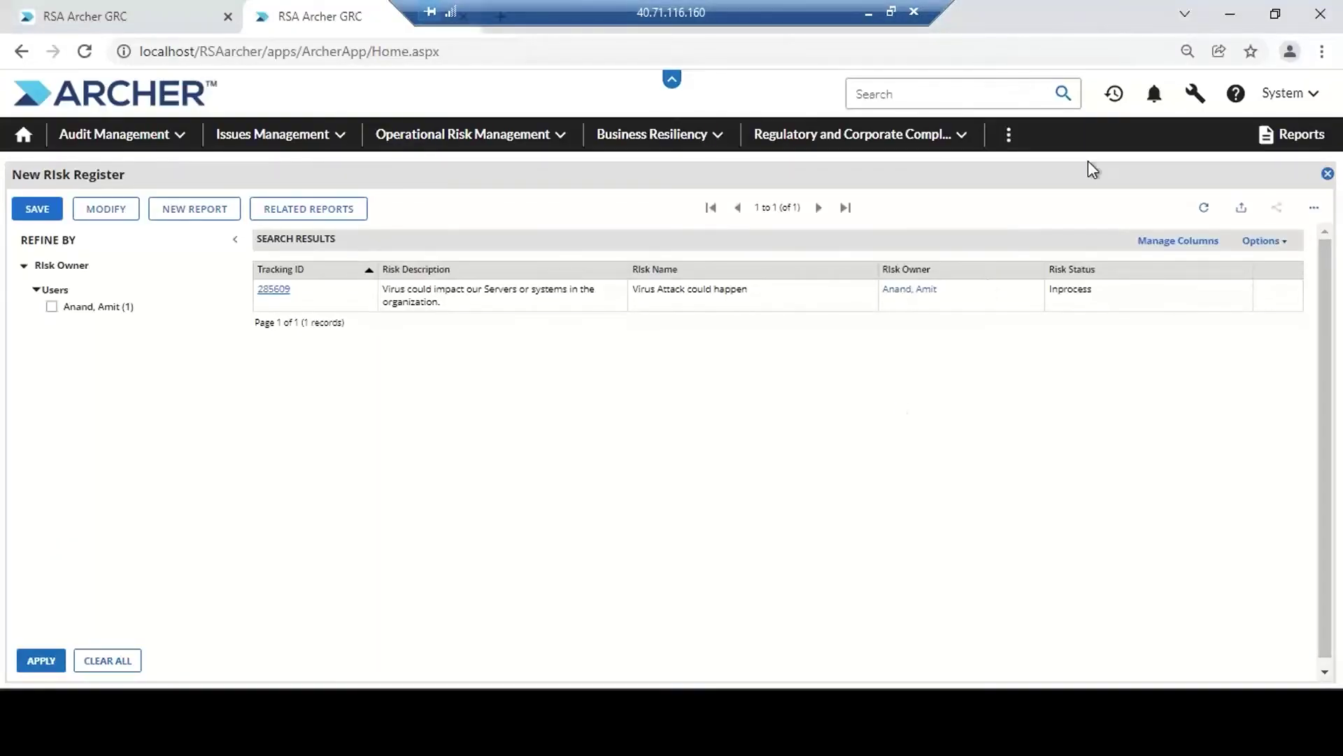
click(1197, 93)
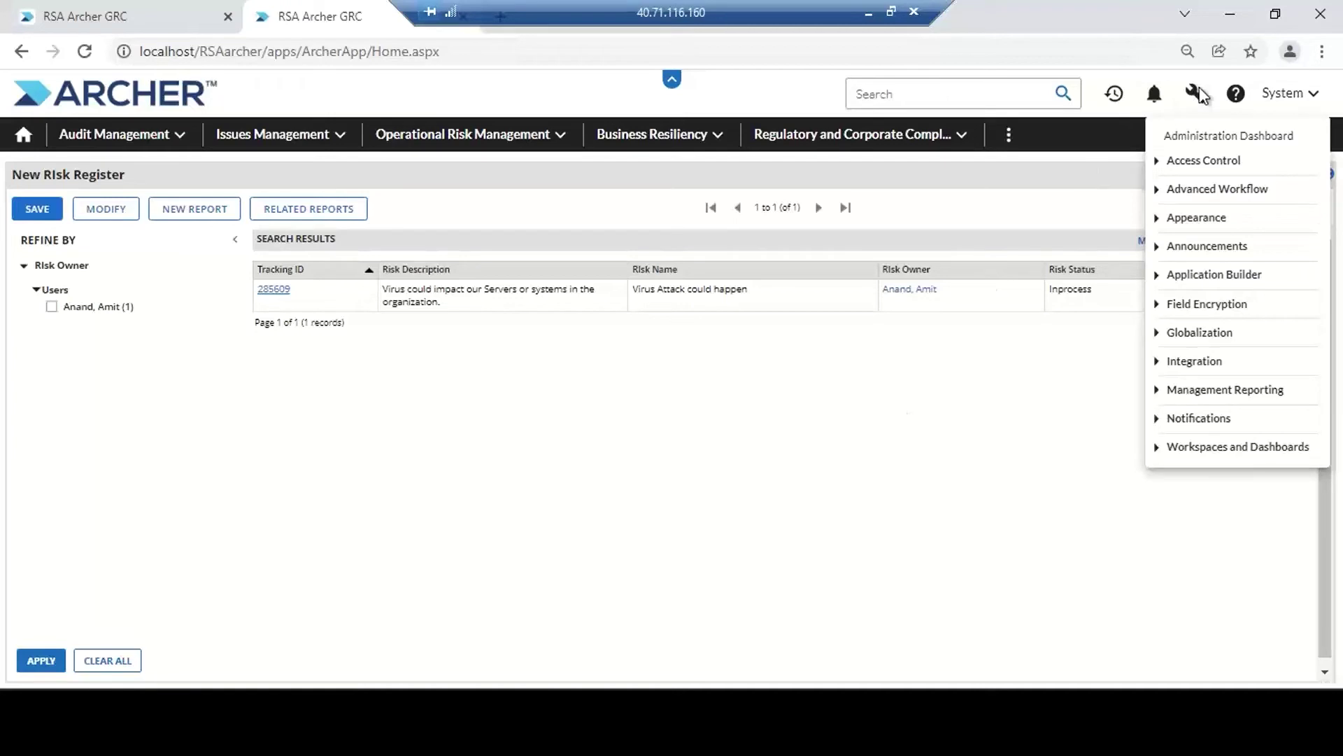
click(1160, 164)
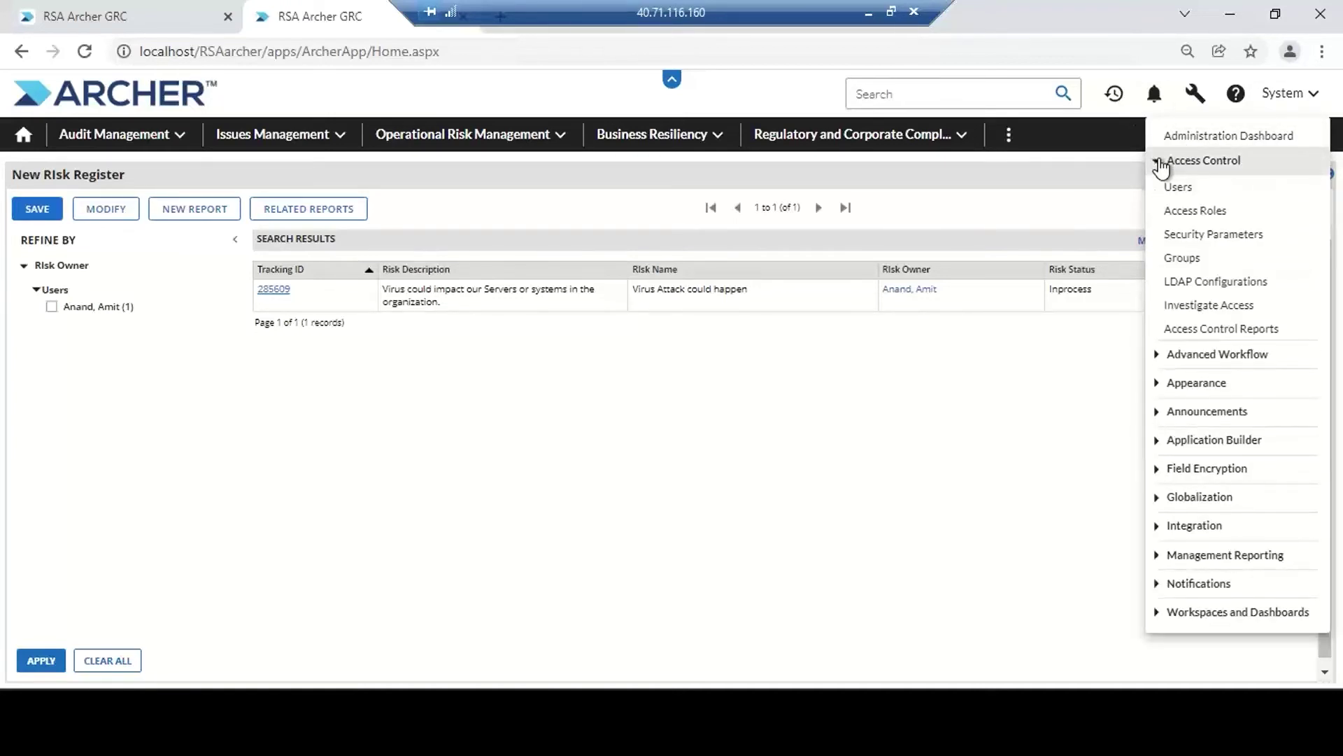
click(1192, 194)
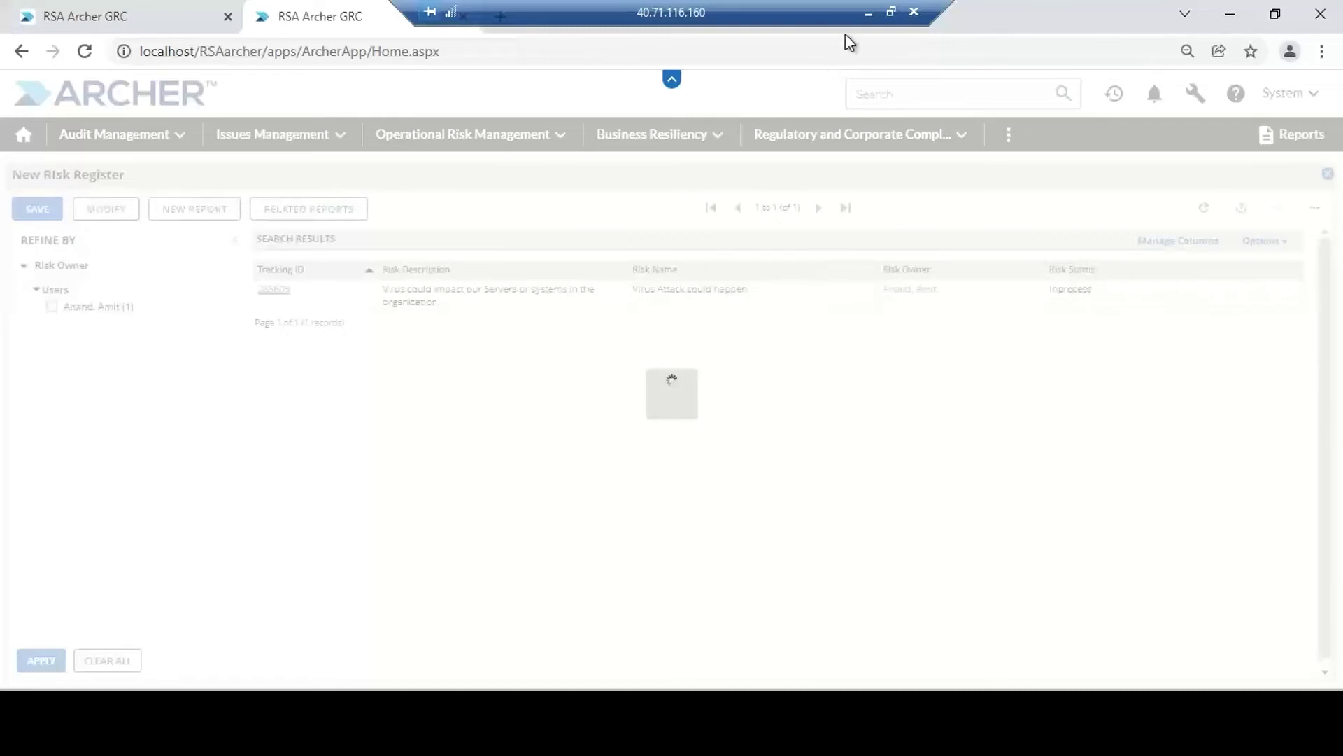
click(868, 14)
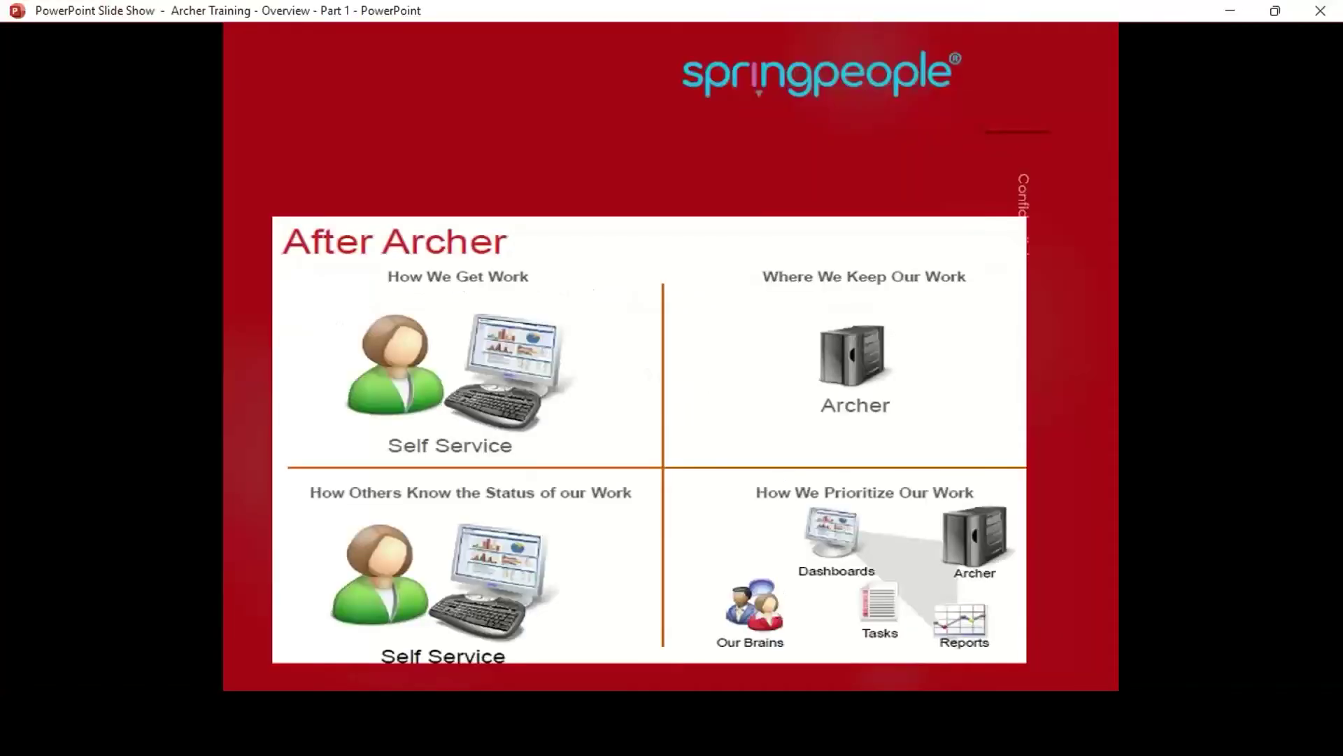
Switch to the Notepad note and replace all of its text with the heading "Access Control"
key(alt+Tab)
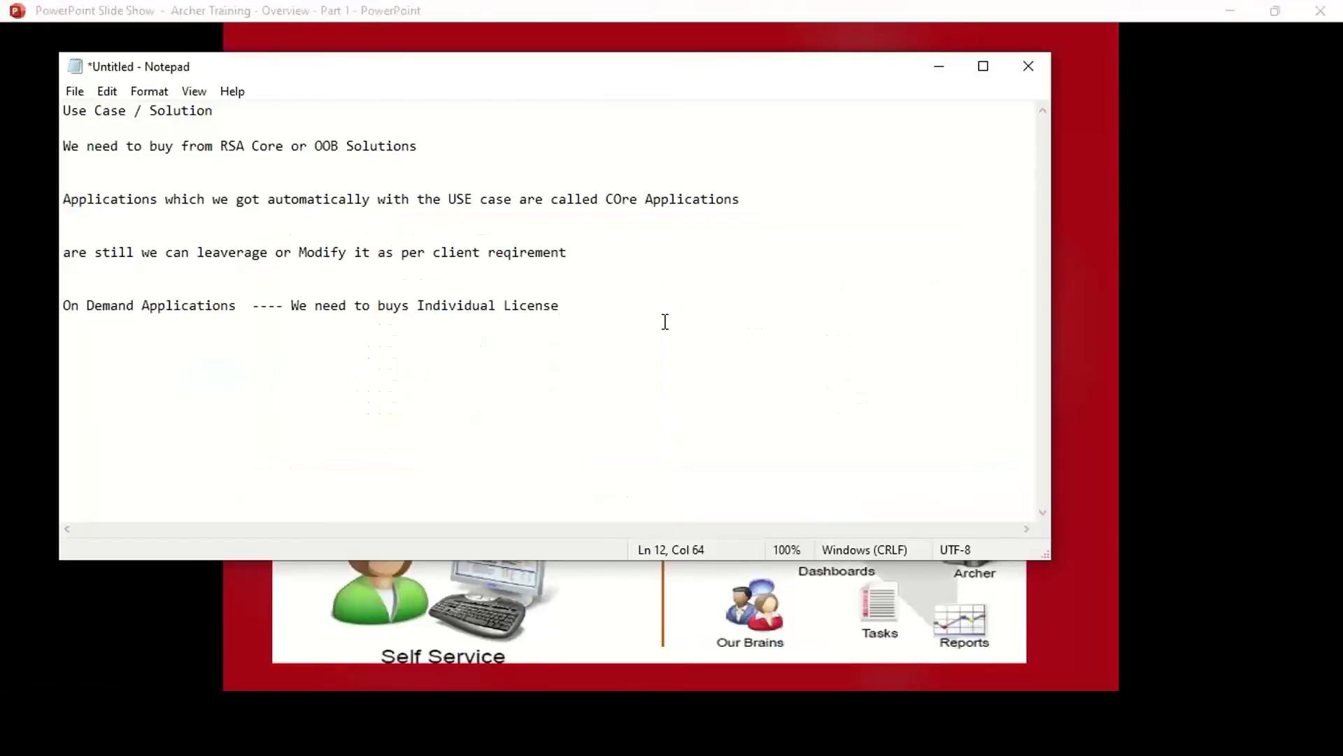
drag(630, 324, 65, 110)
key(BackSpace)
text(Access )
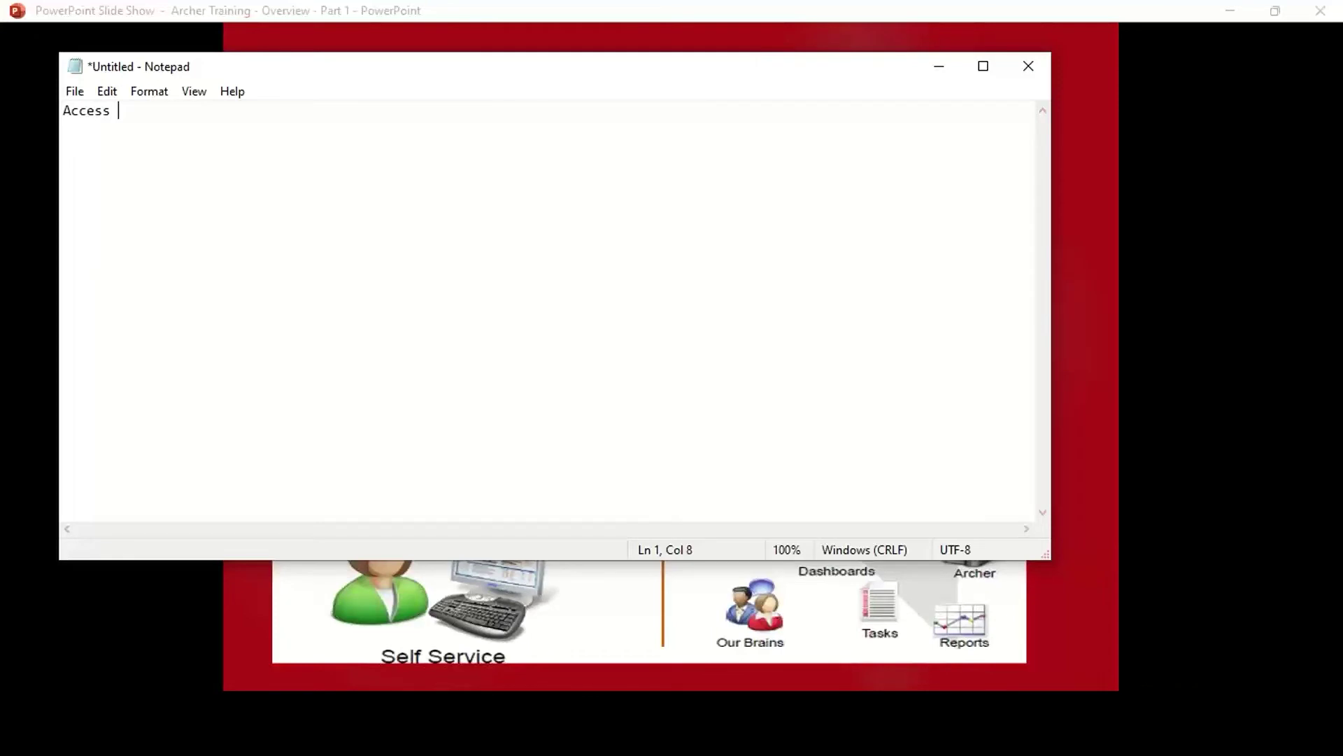
text(Control)
key(Return)
key(Return)
Add the lines "We can Manage the Access level of the Applications" and "User ------ User Profile" below the heading
text(We can Manage the Acce)
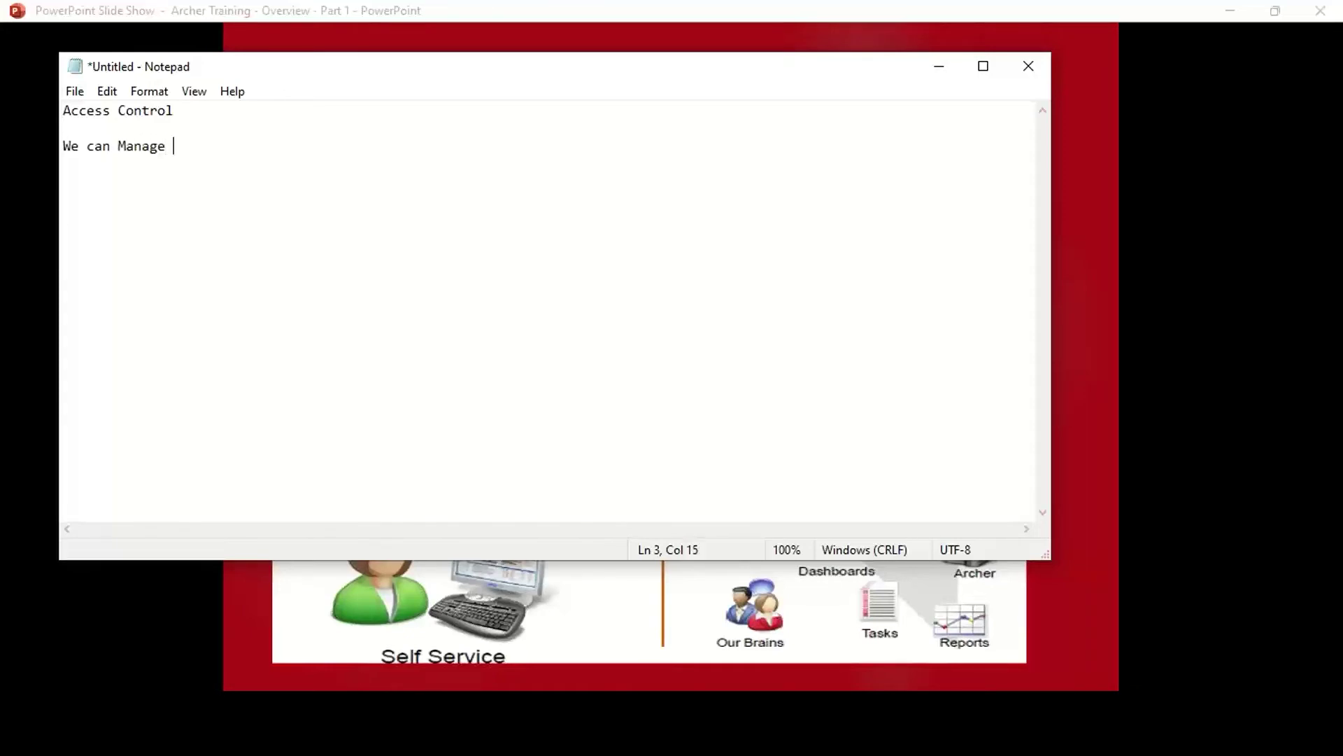
text(ss)
text(level of the Applications)
key(Return)
key(Return)
text(se)
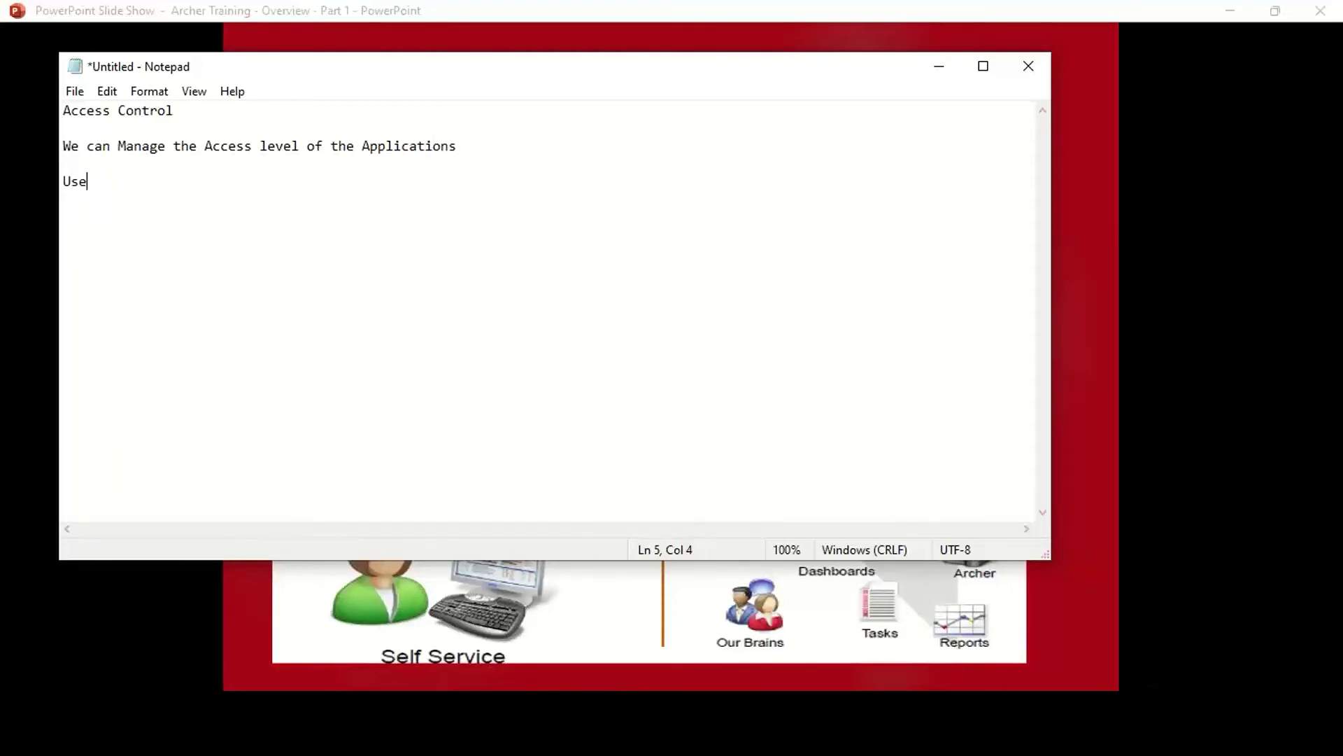
text(r ------ User Profile)
Switch back to the RSA Archer remote session and start a new user with first name User 3 and last name Archer
key(alt+Tab)
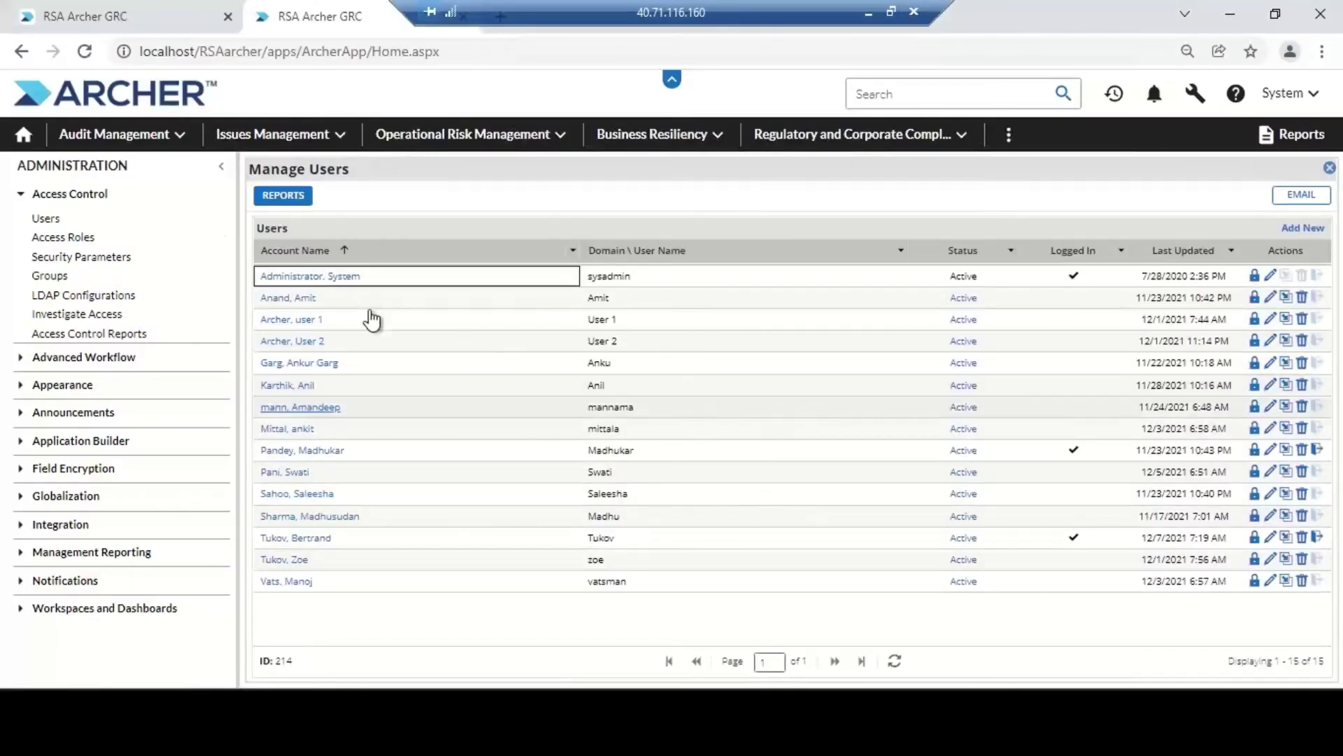
click(1309, 231)
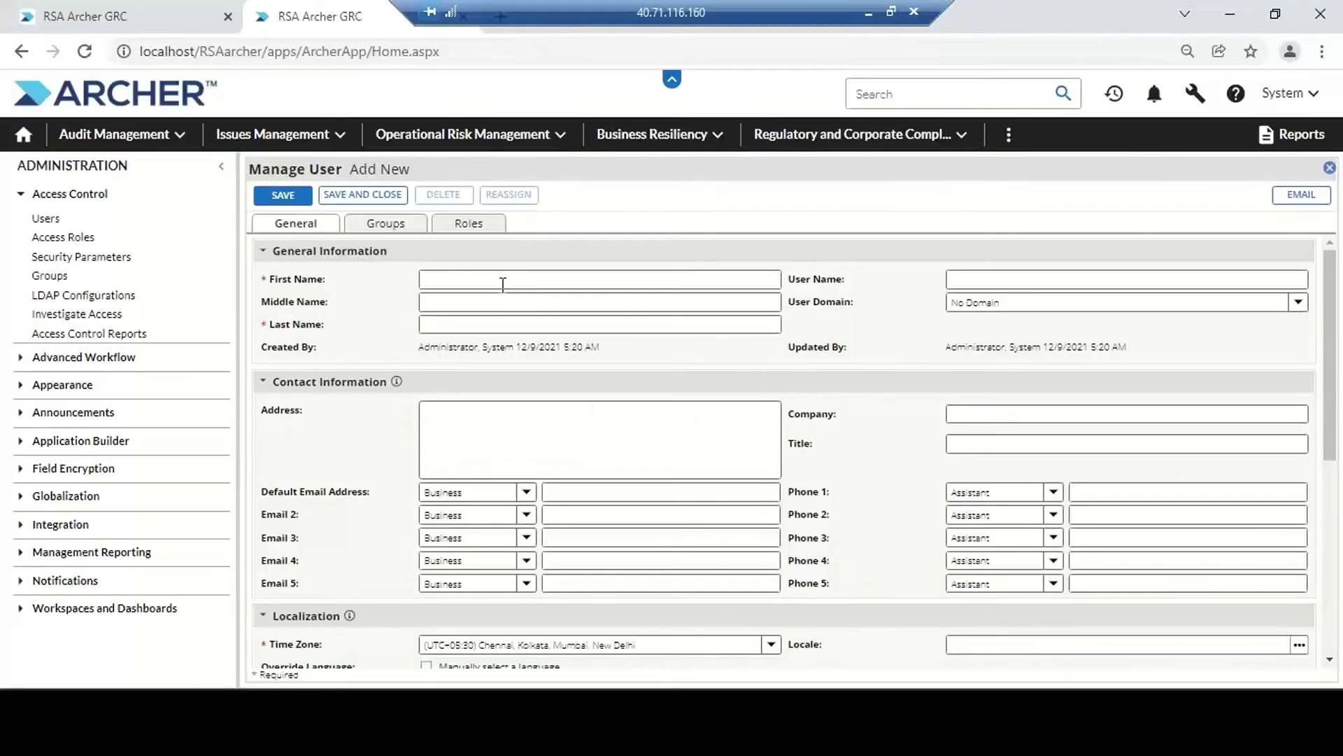
click(502, 278)
text(User 3)
key(Tab)
key(Tab)
text(Archer)
Set the new user's User Name to User 3
click(954, 280)
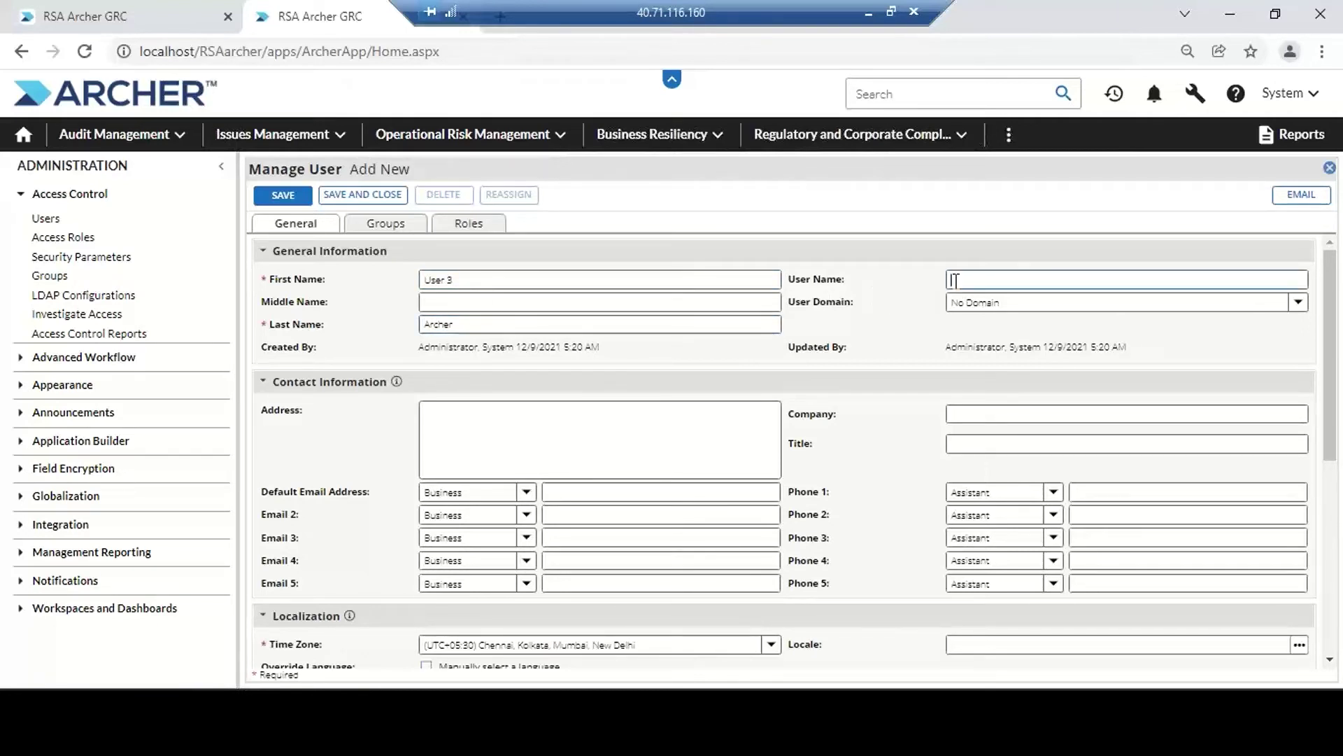
text(User 3)
key(BackSpace)
key(BackSpace)
key(BackSpace)
key(BackSpace)
key(BackSpace)
text(Se)
key(BackSpace)
key(BackSpace)
text(ser 3)
Review the contact and localization fields, browse the available locales, and close the list without choosing one
drag(1330, 367, 1335, 423)
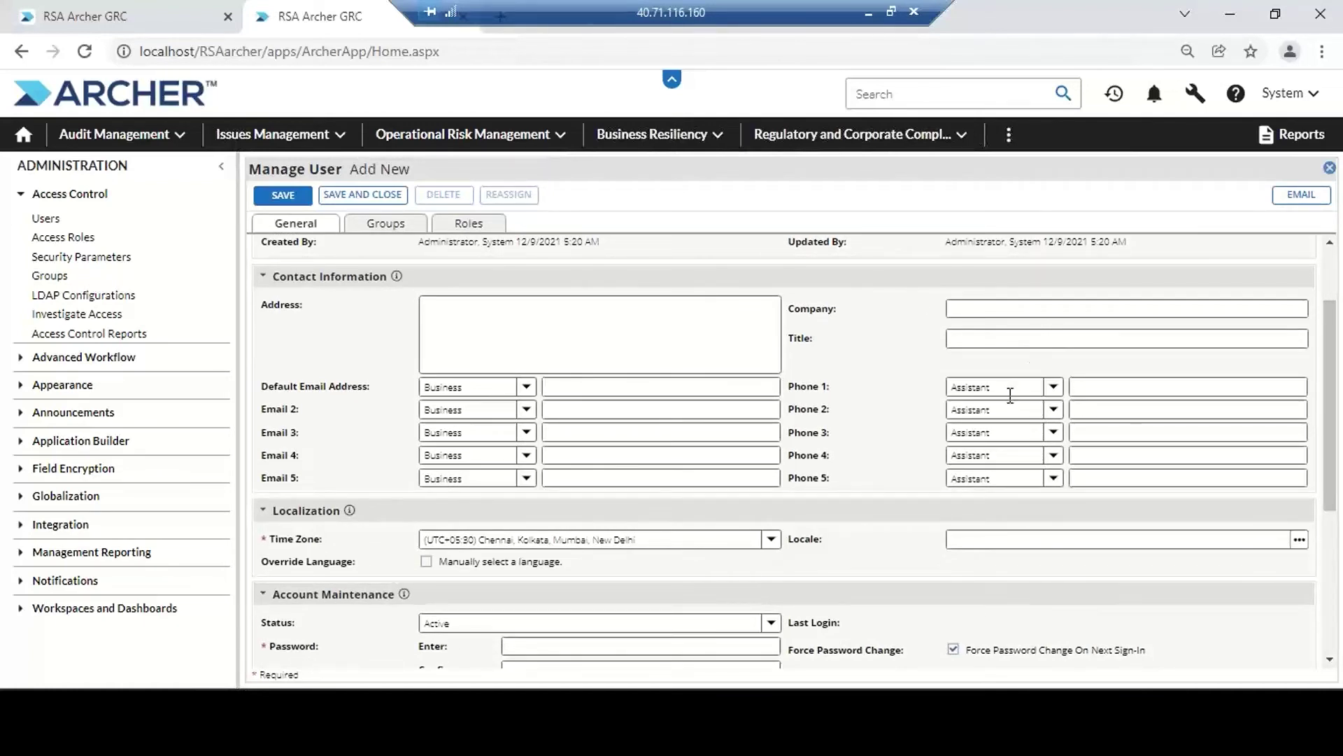
drag(1332, 429, 1333, 467)
scroll(836, 474, down, 2)
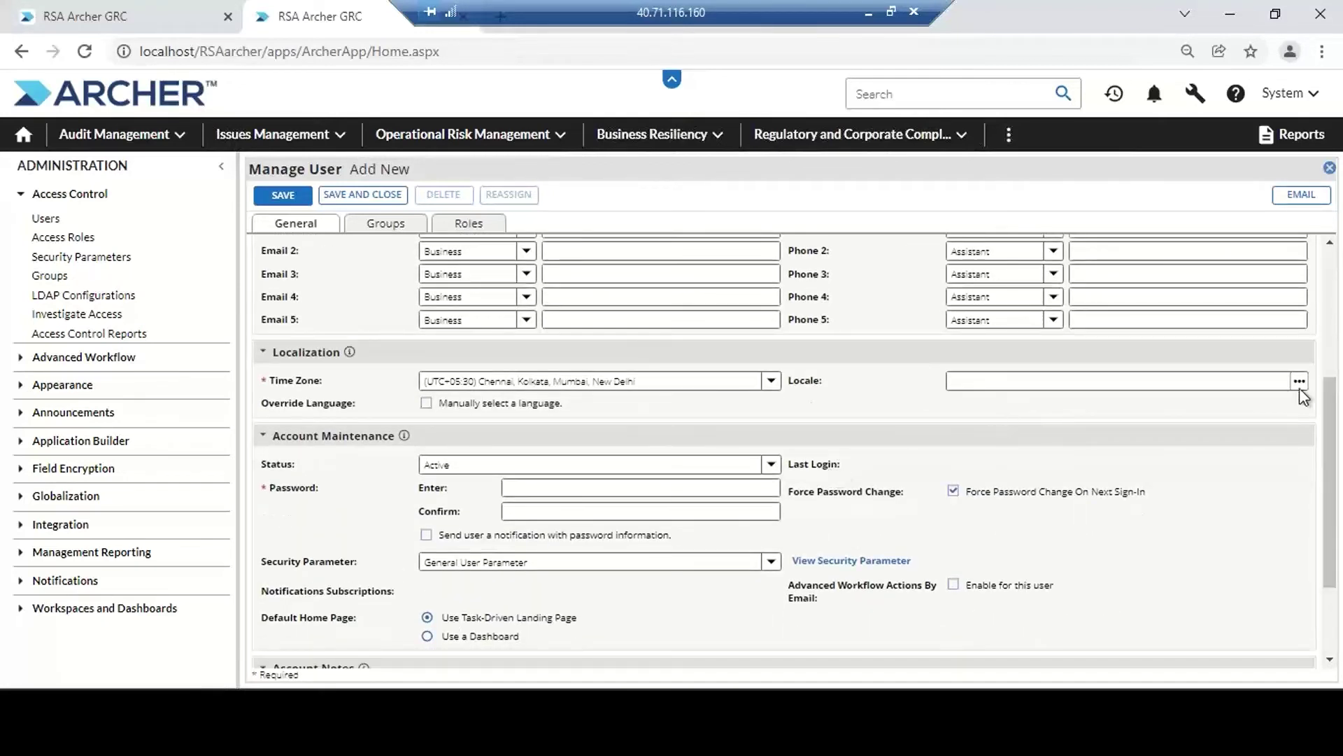
click(1298, 384)
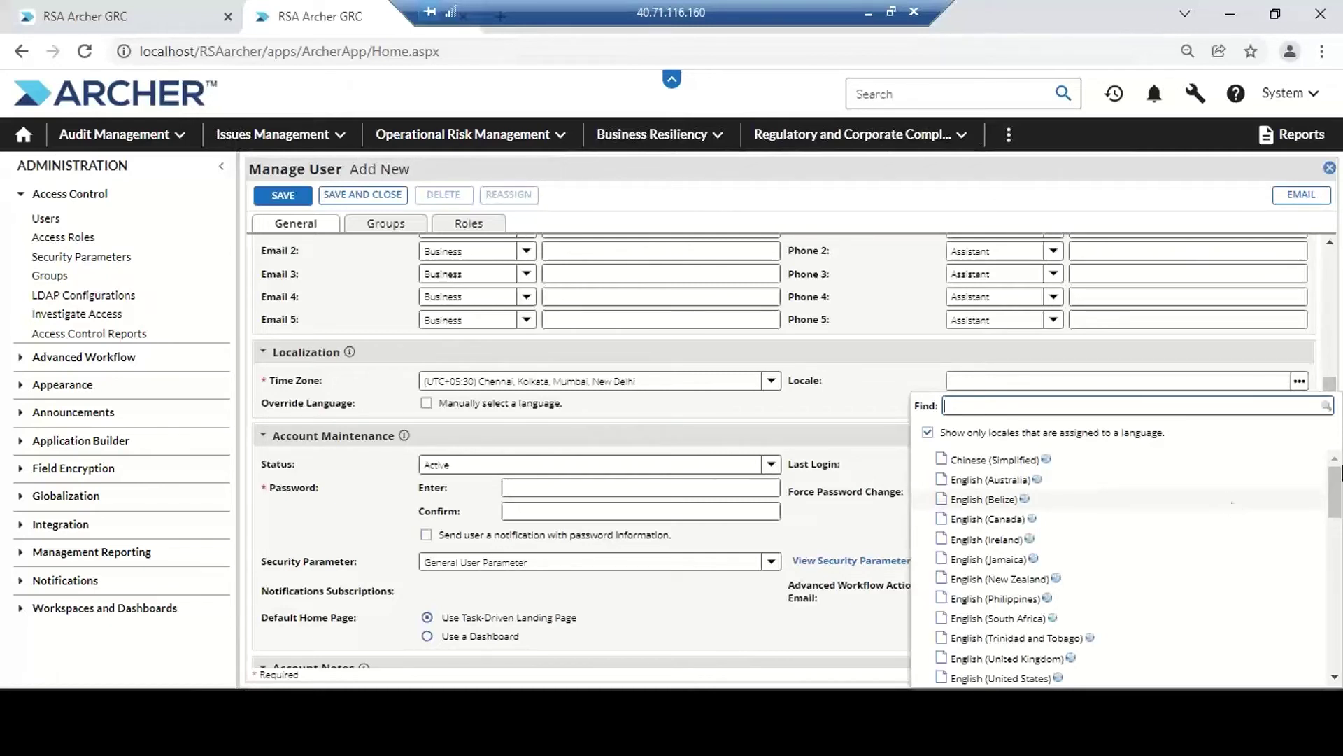
drag(1337, 513, 1337, 595)
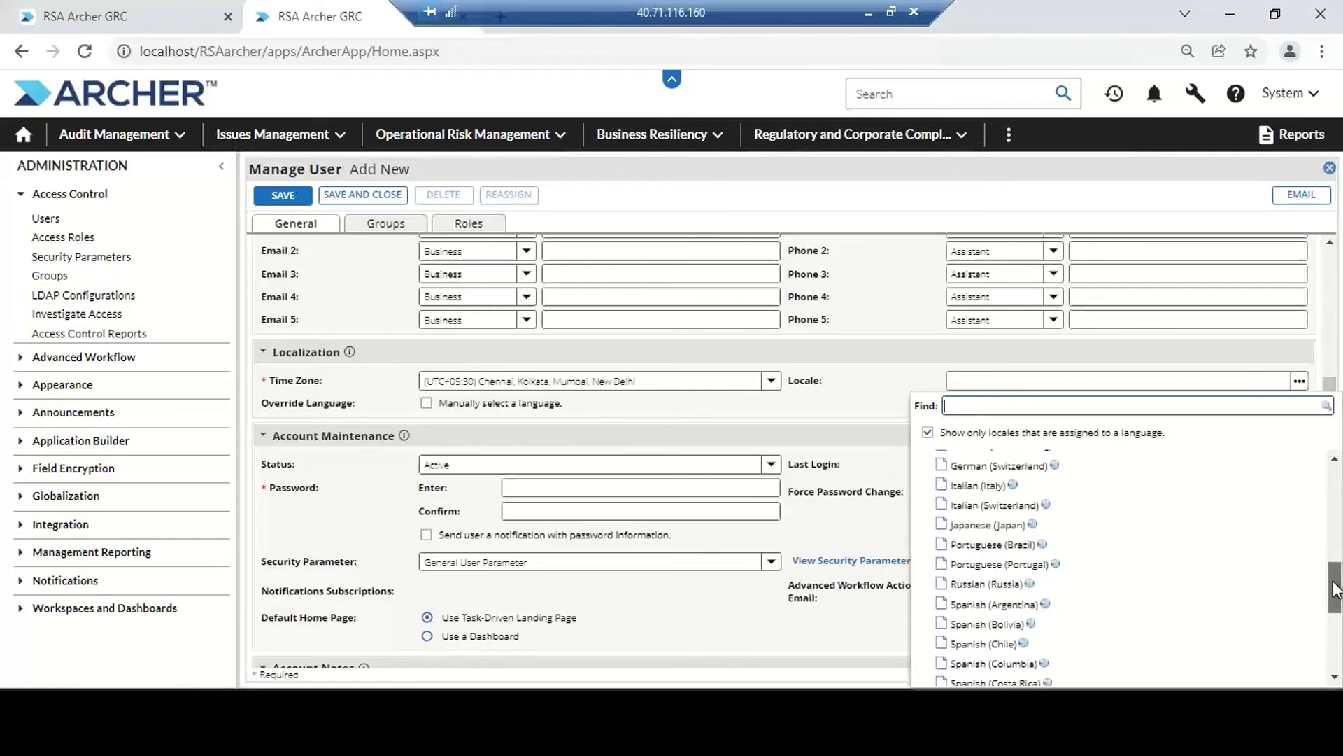
click(871, 404)
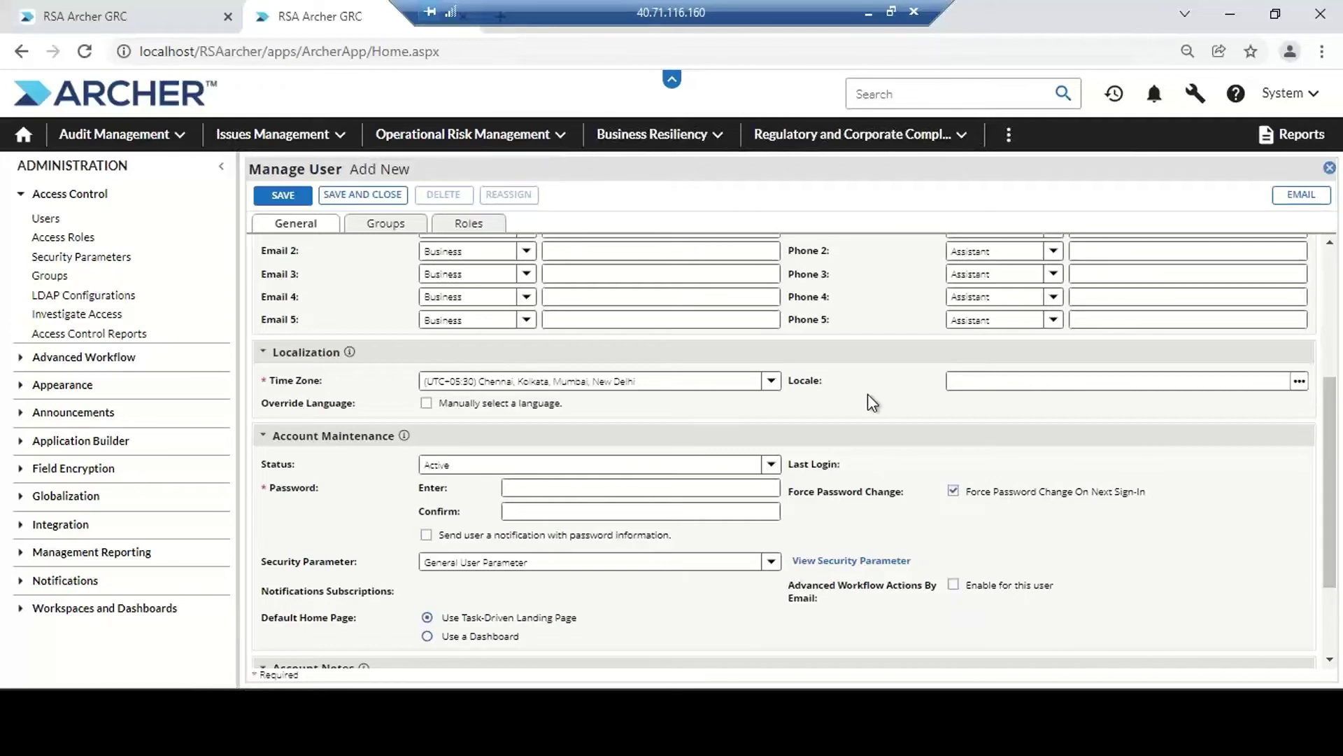
Review the account status options under Account Maintenance and choose Active for the new user
drag(1330, 420, 1330, 467)
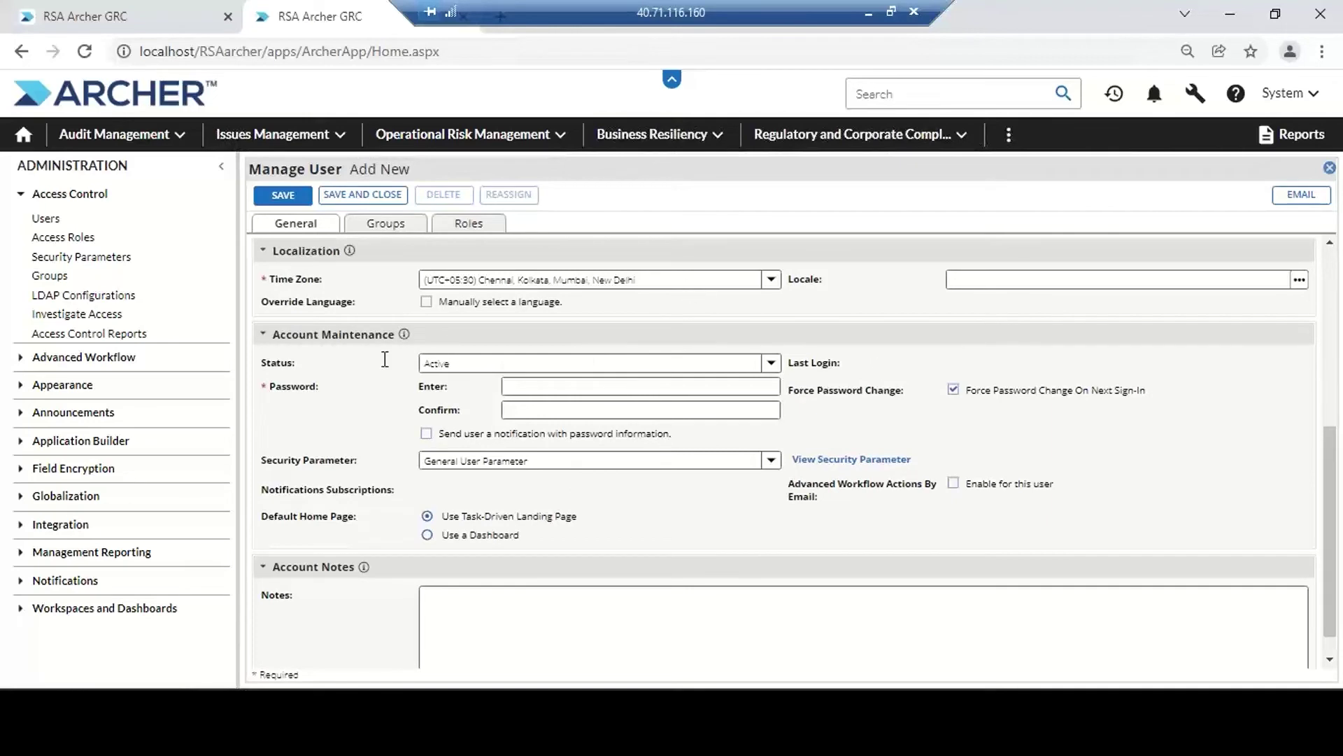
click(770, 364)
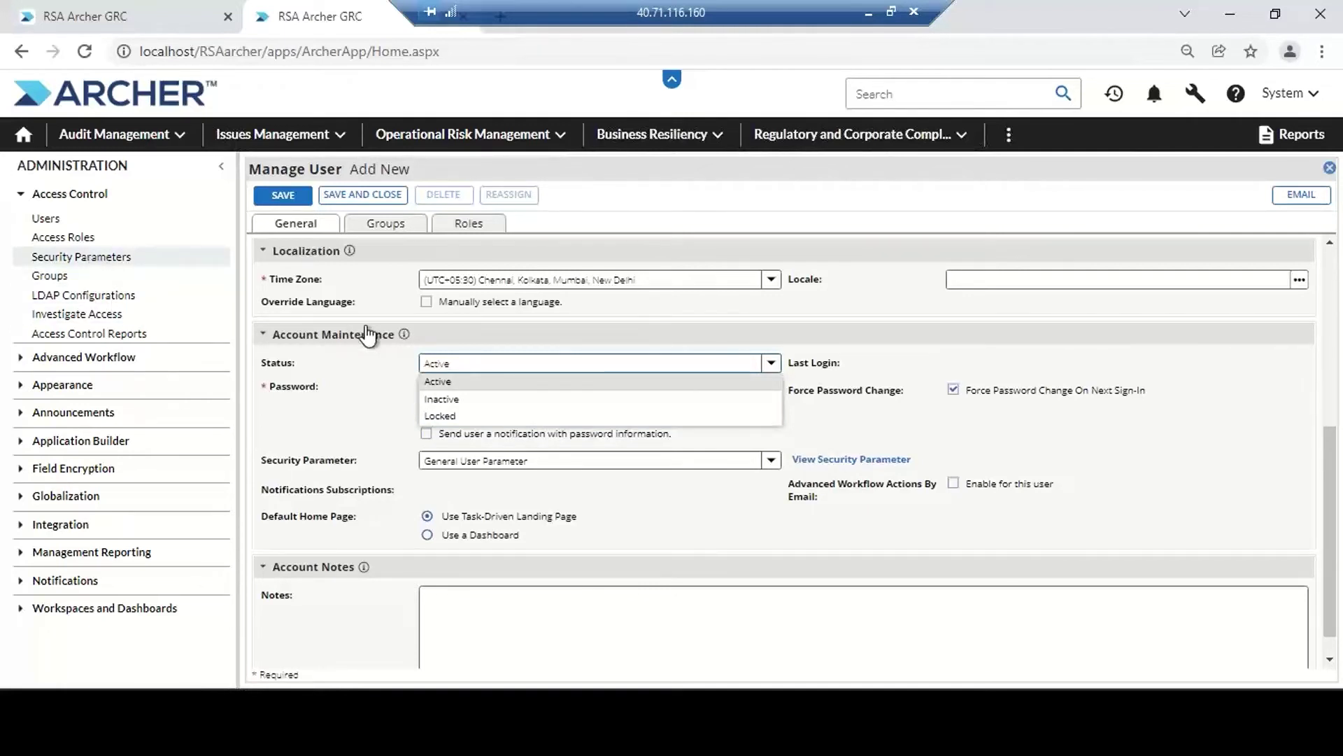
click(348, 423)
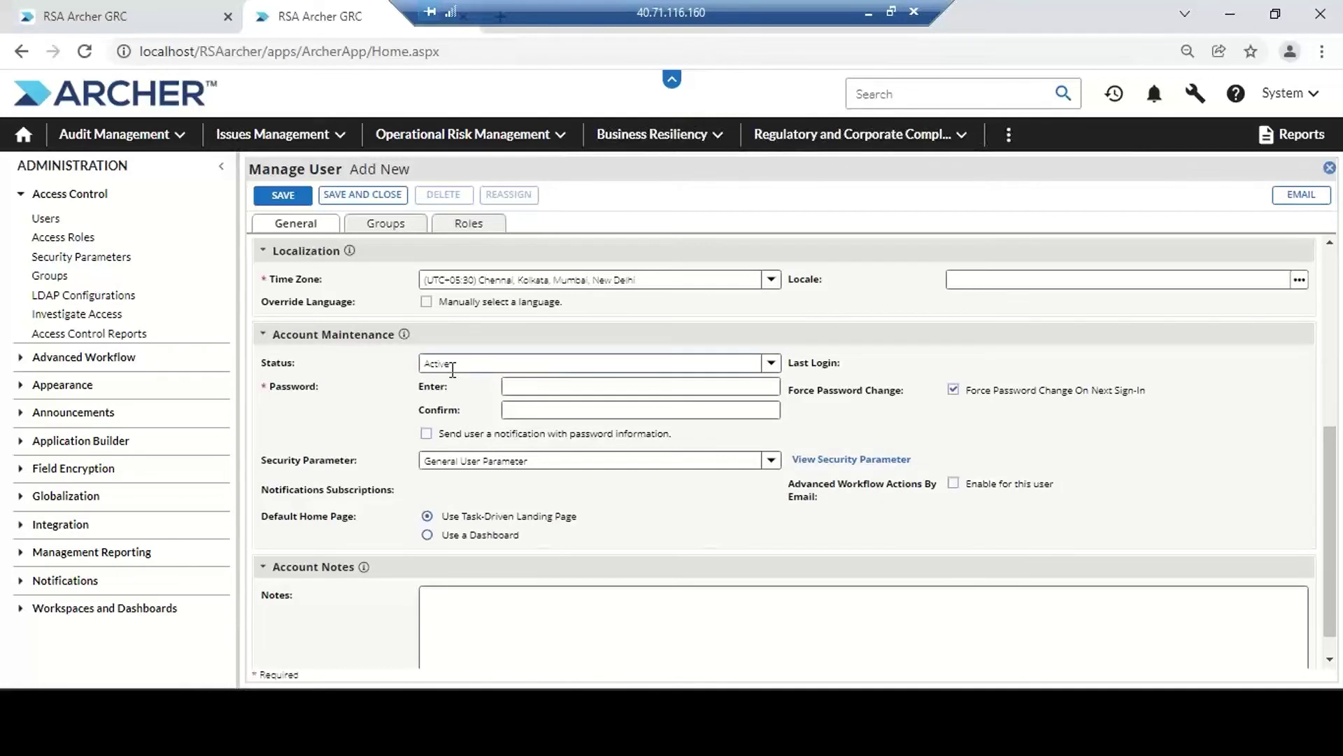
click(453, 366)
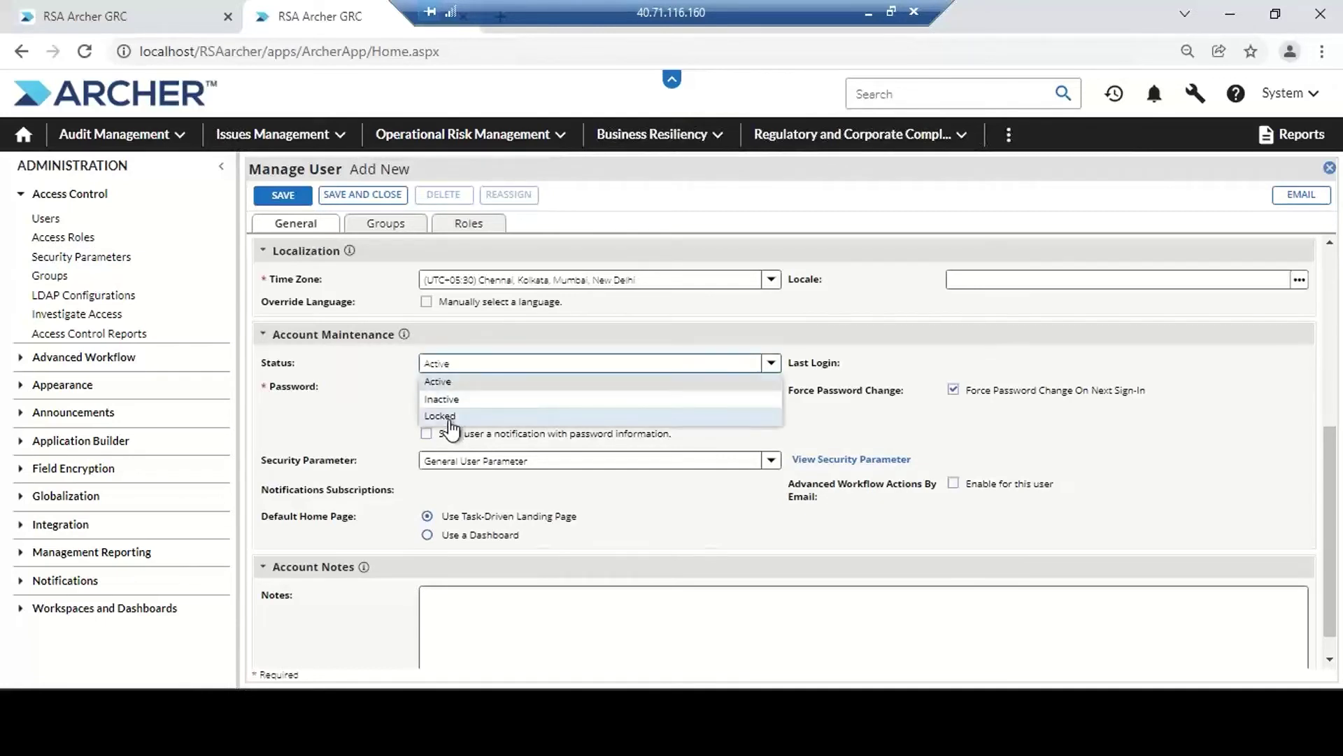
click(438, 382)
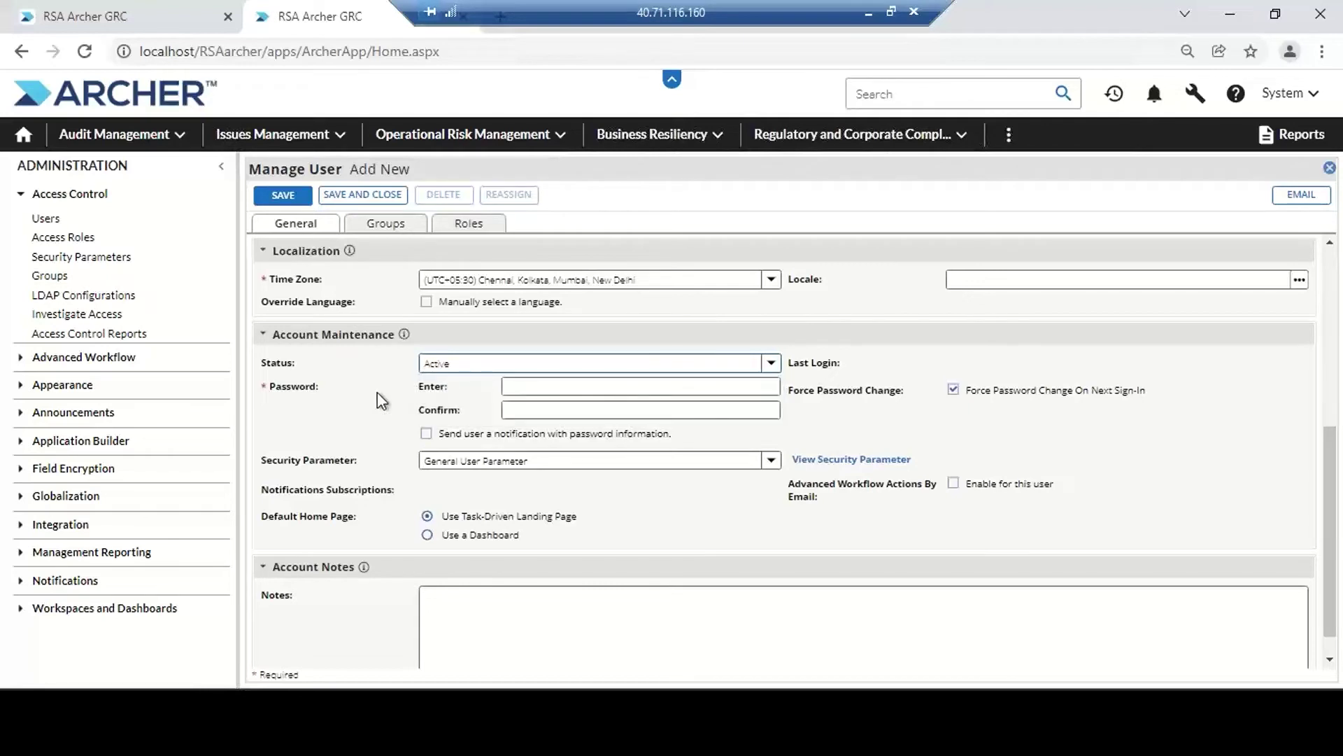
Enter the new user's account password and confirm it
click(537, 383)
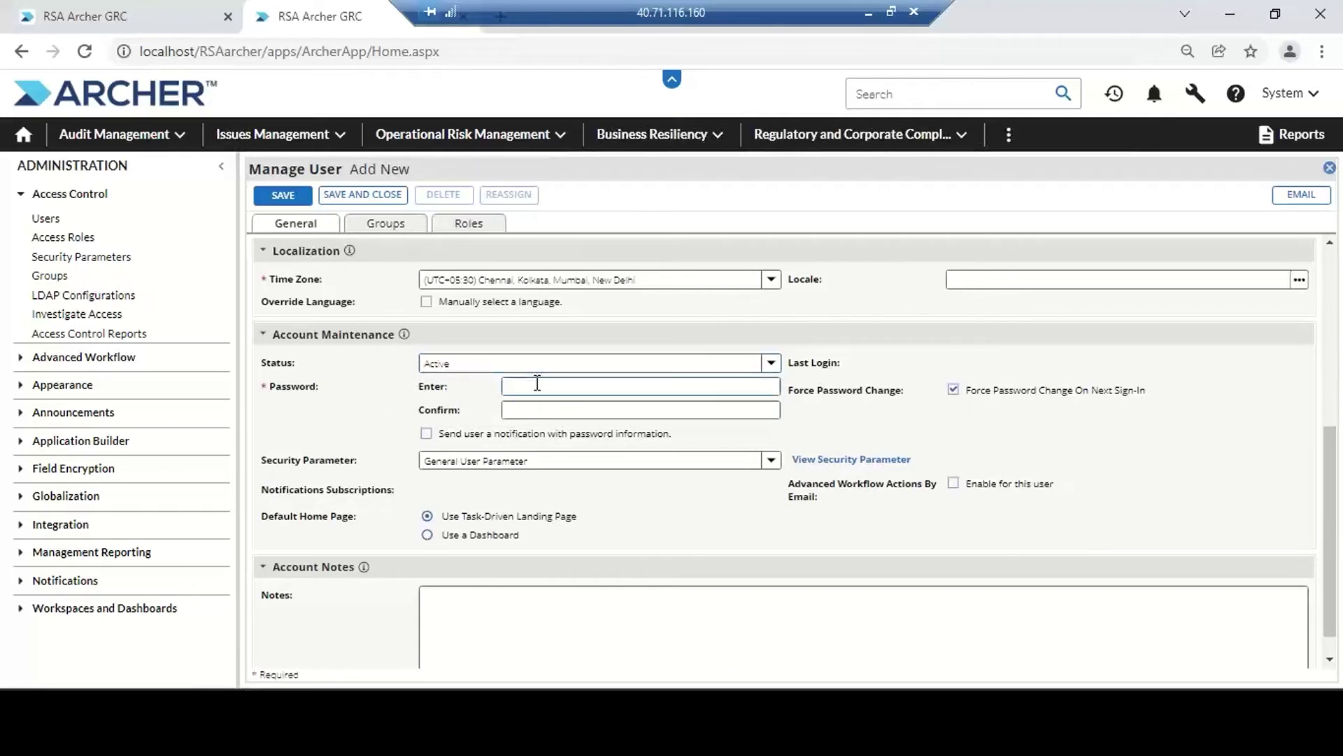
text(••••••••)
click(531, 408)
text(••••••)
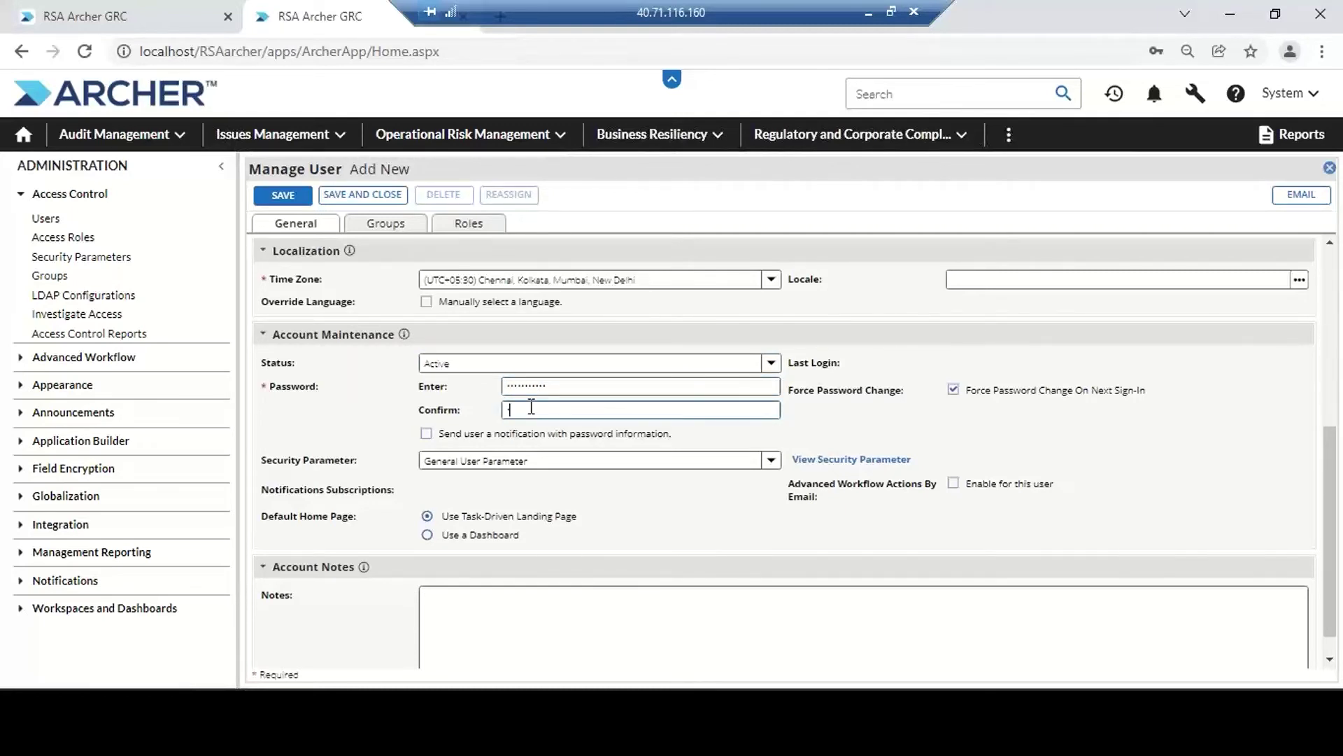
text(•••••)
Check the entries of the new user's General page from end to end and save the user
drag(1337, 465, 1336, 479)
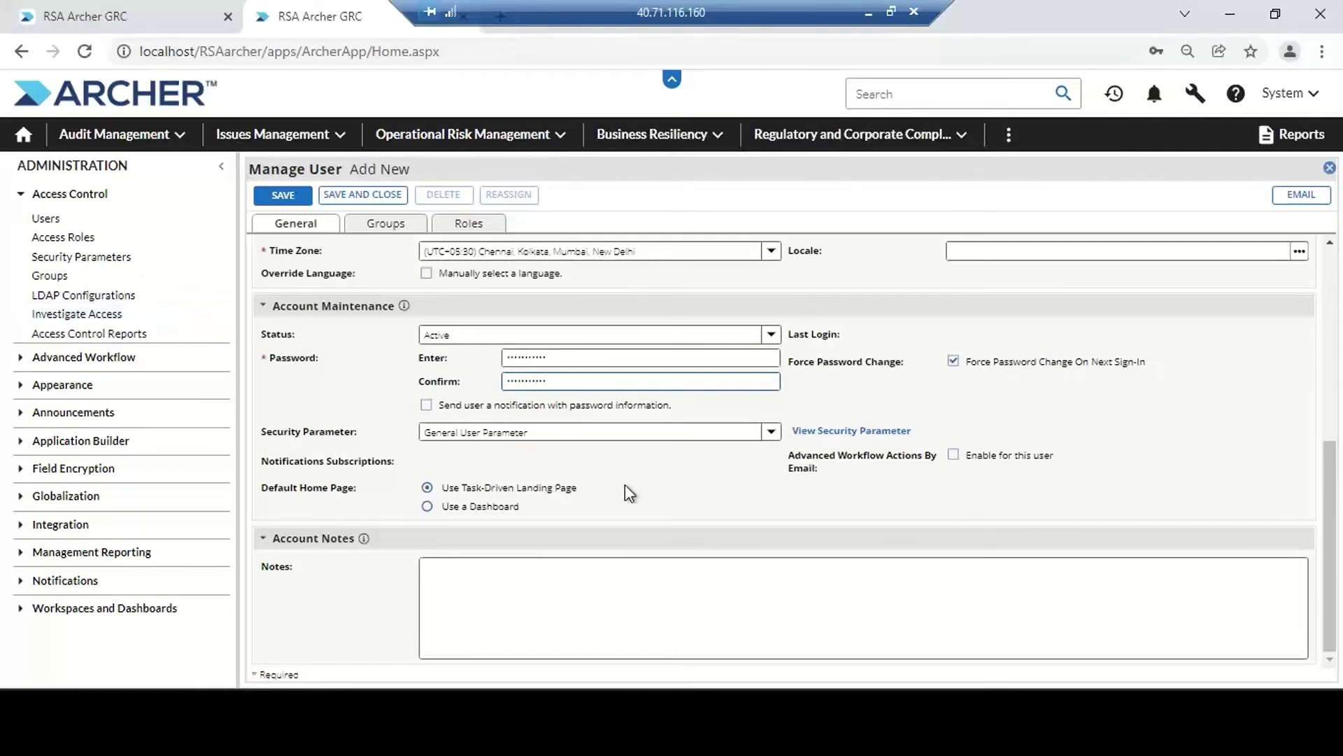
click(1333, 376)
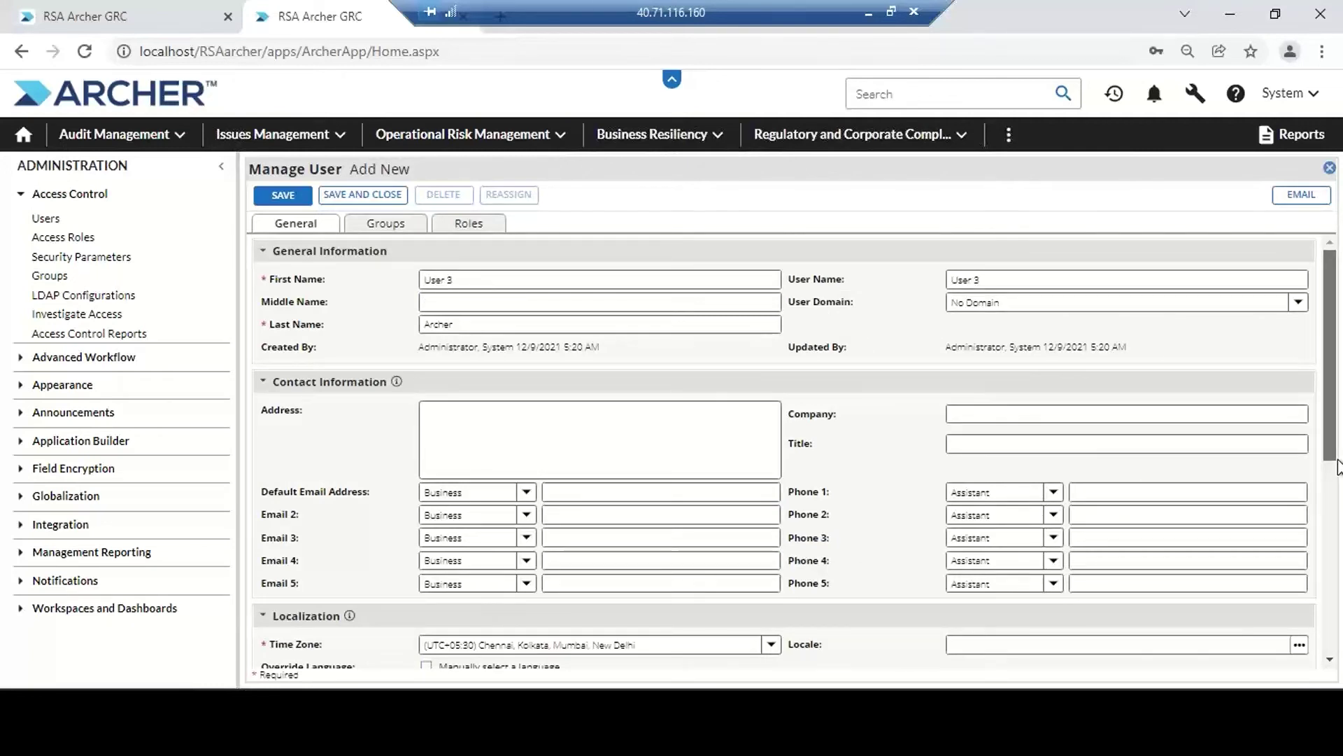
scroll(1329, 263, down, 4)
scroll(1330, 263, up, 3)
scroll(419, 198, up, 1)
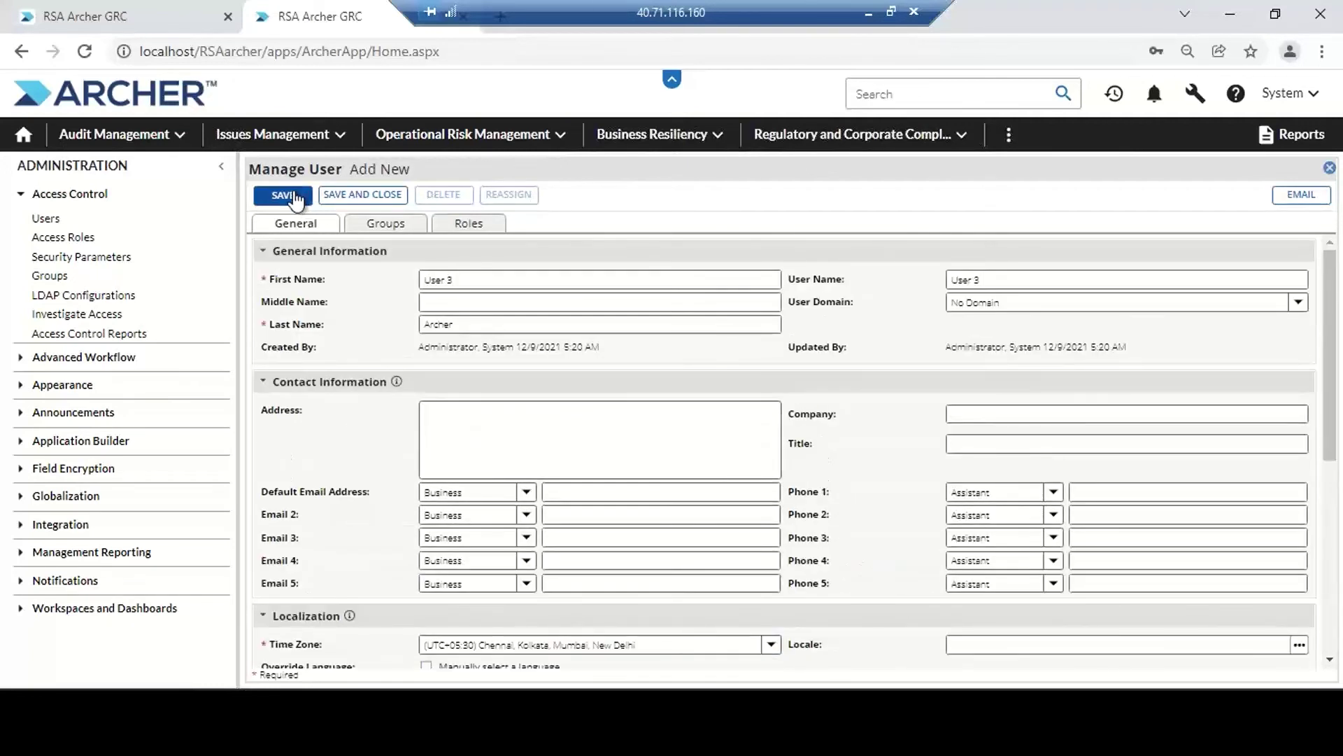
click(284, 195)
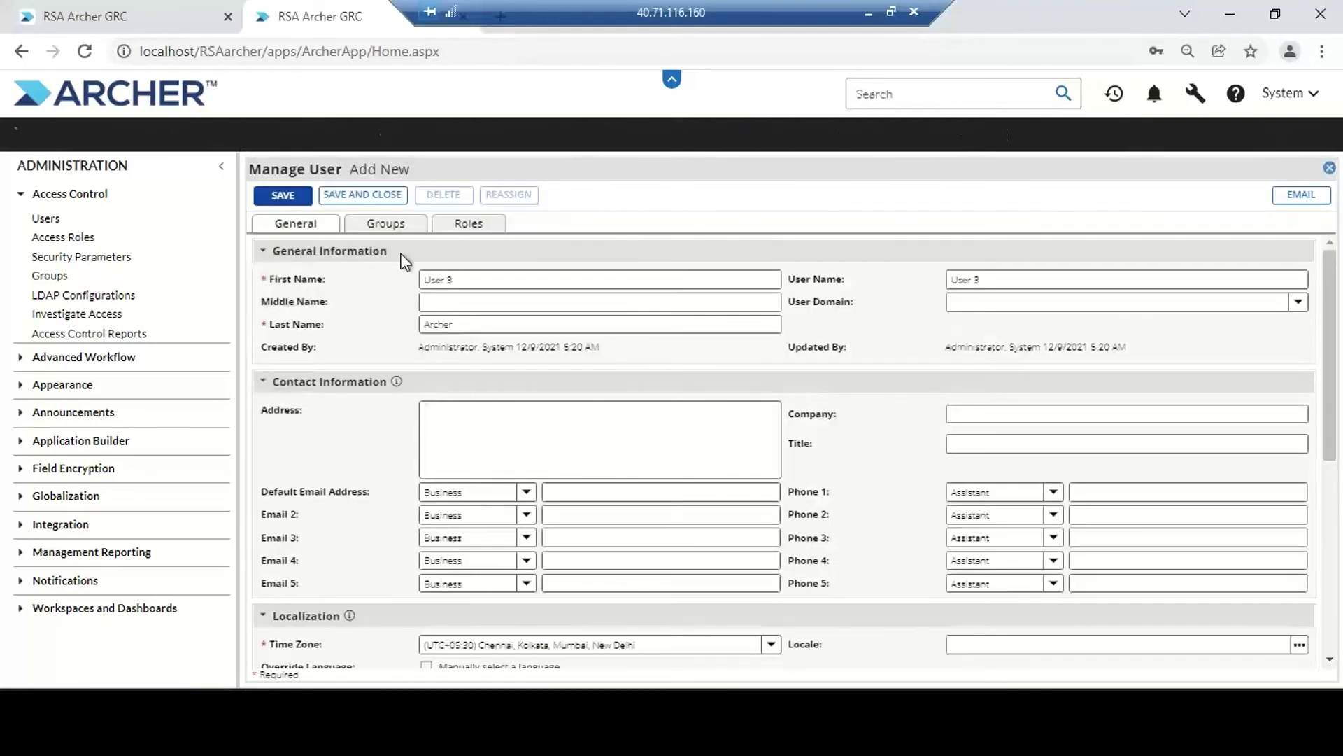
click(399, 226)
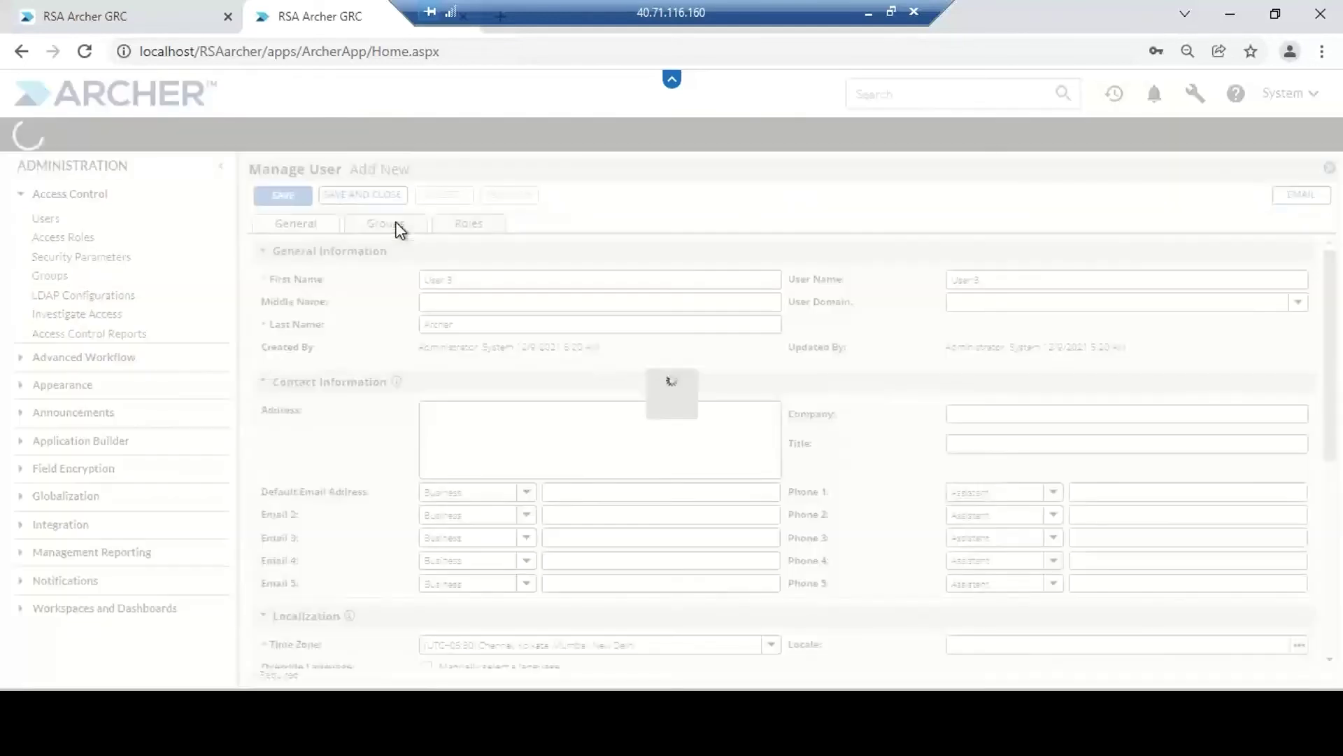
Return to the Notepad note and add the line "User --- Group --- Access Role" below the existing text
click(874, 12)
key(Return)
key(Return)
key(Return)
key(Return)
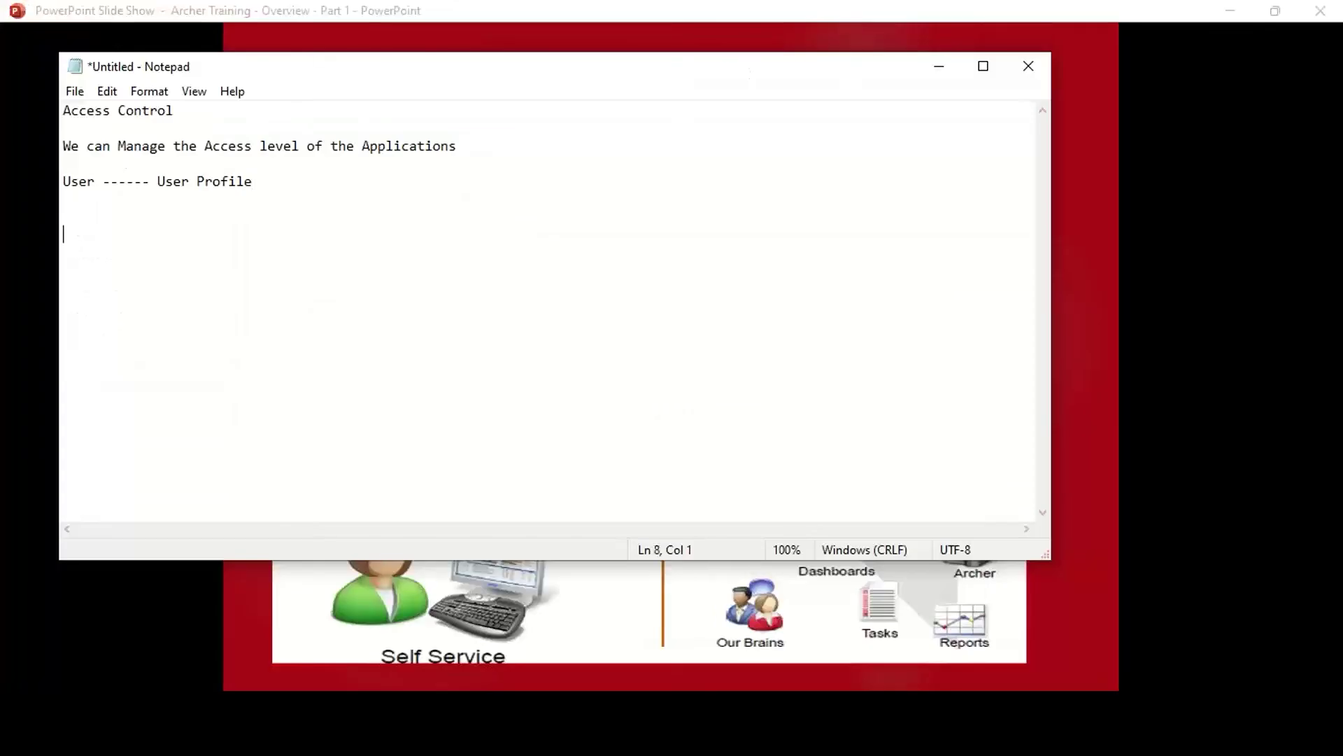
text(User -)
text(-- Group)
text( ---)
text(cce)
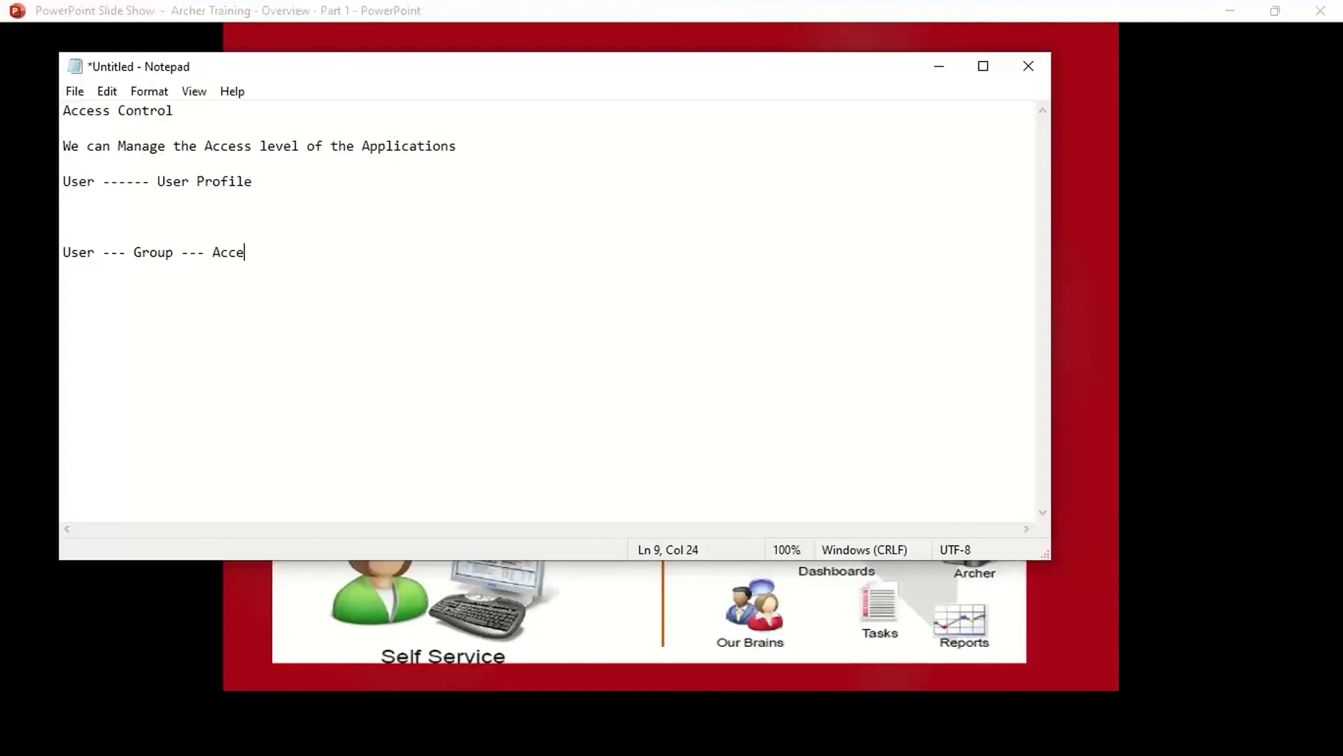
text(ss Role)
Append "(Application , C R U D)" after Access Role in the note's last line
triple_click(303, 243)
drag(303, 243, 242, 241)
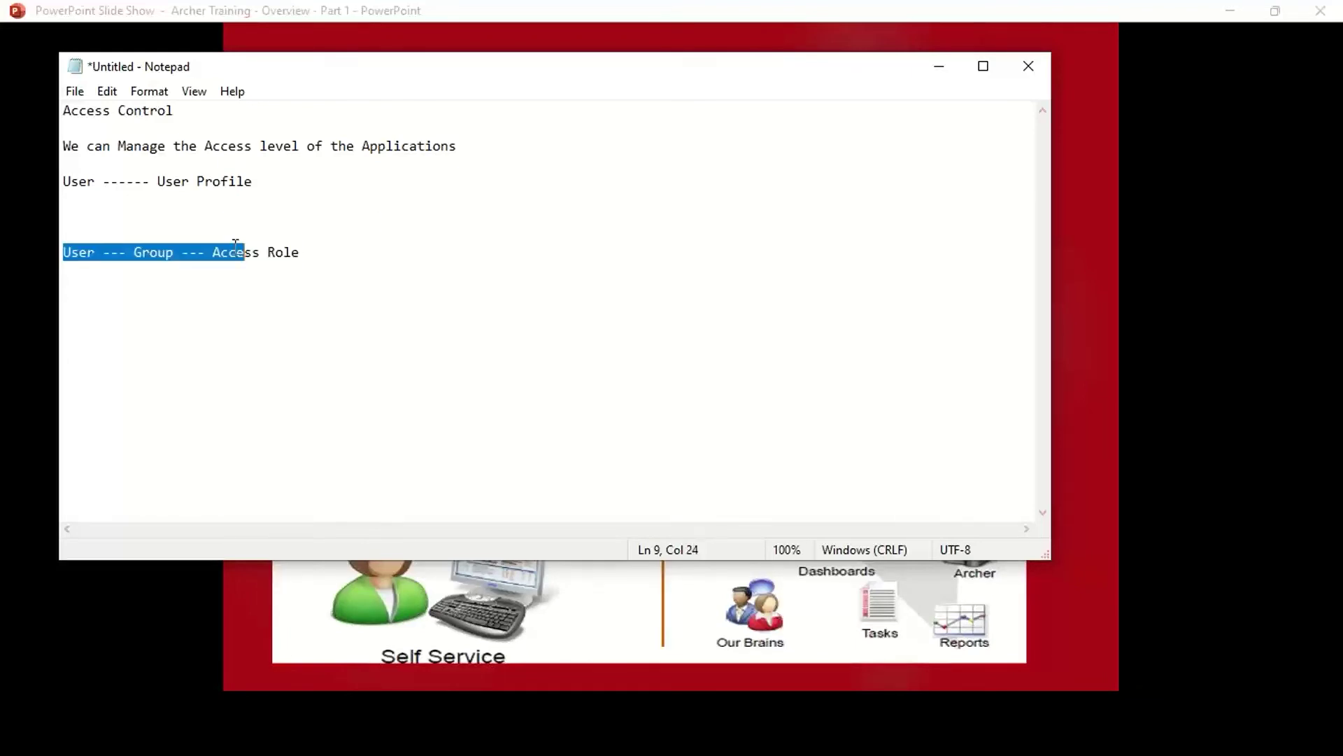
click(235, 249)
click(308, 252)
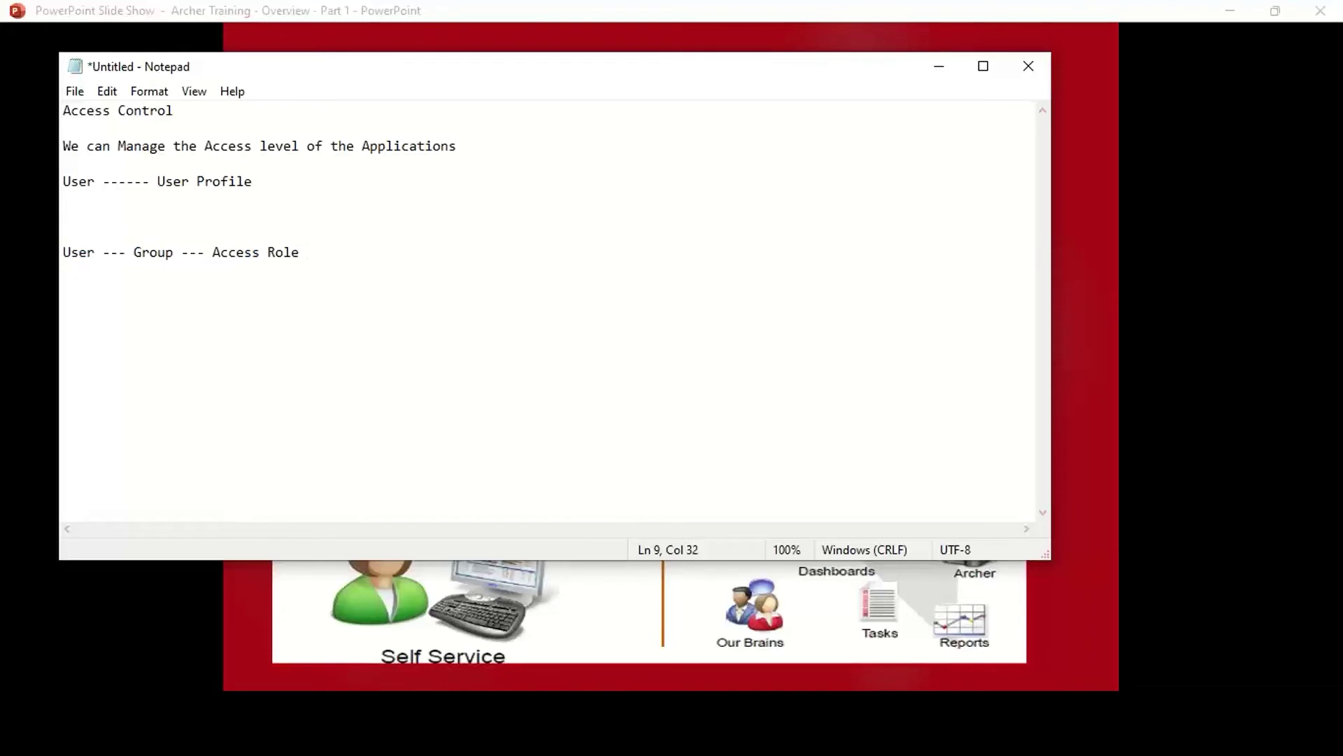
text((Application , C R)
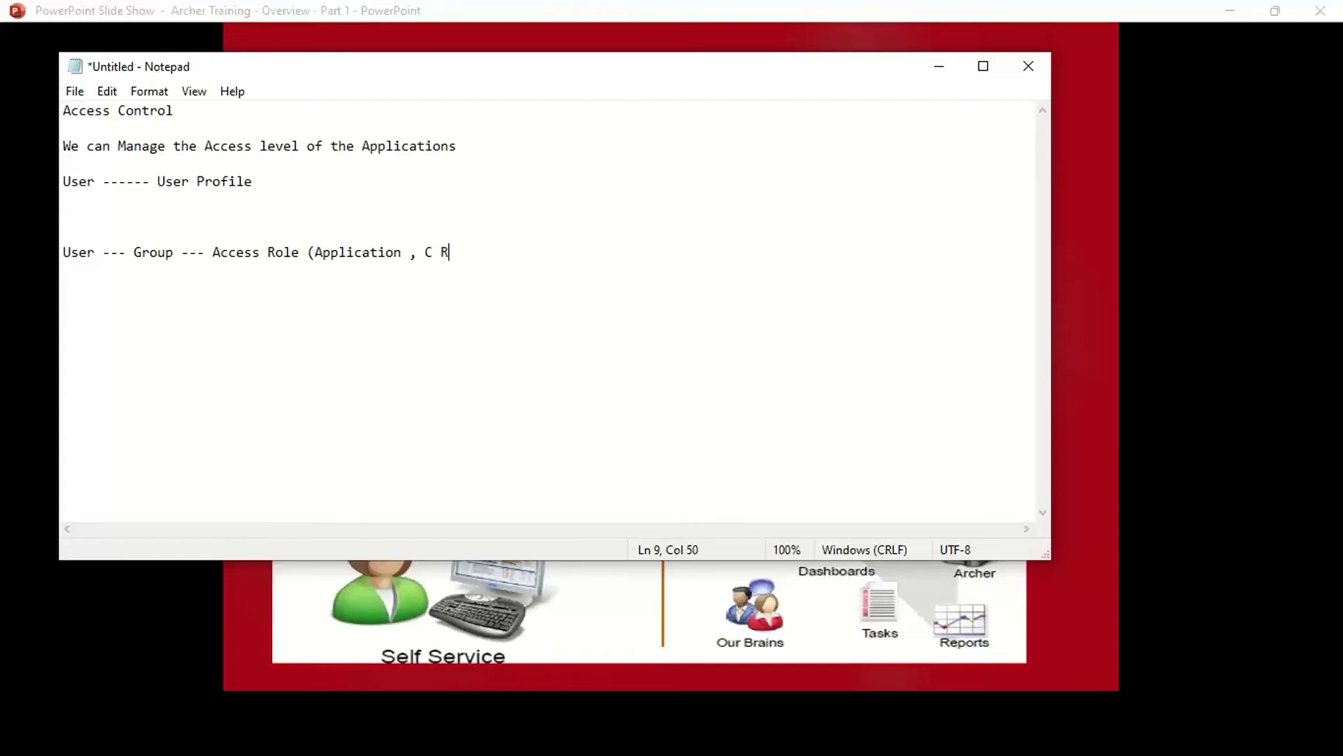
text( U D))
drag(216, 253, 453, 272)
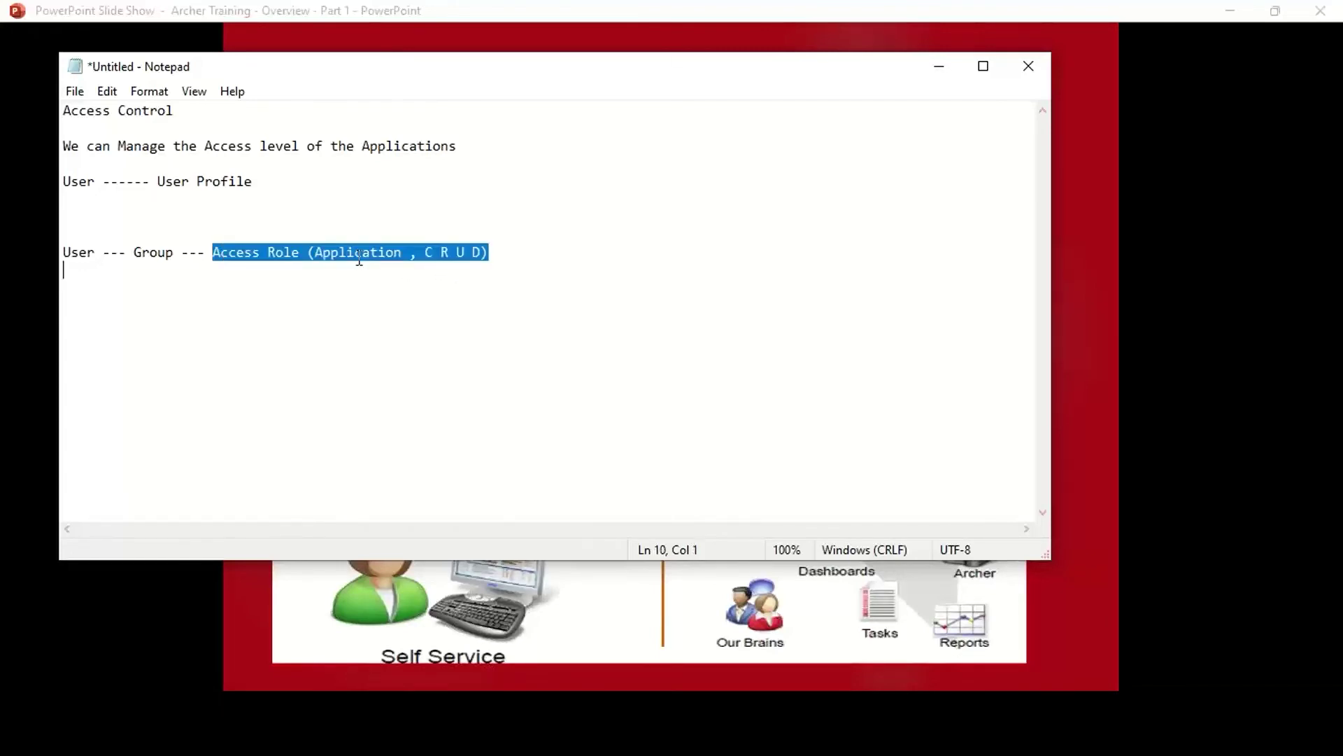
drag(177, 251, 495, 250)
click(137, 280)
click(383, 344)
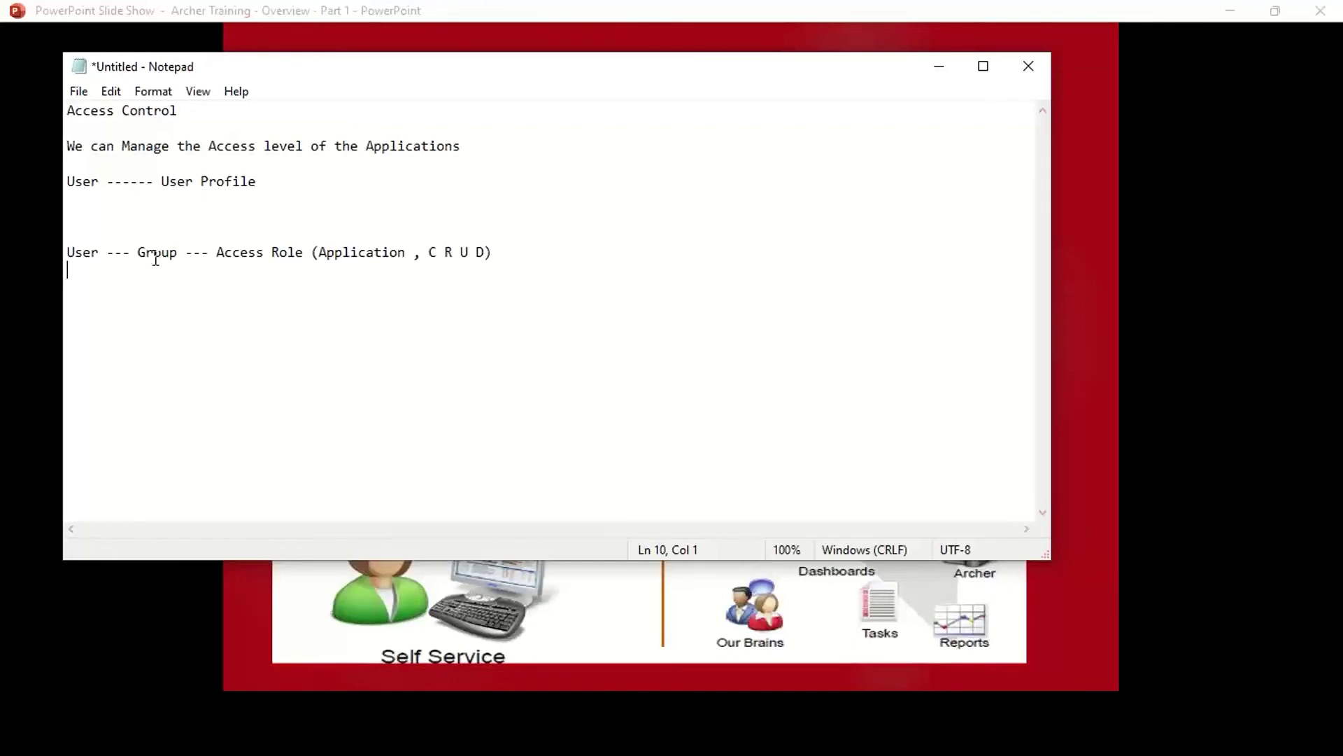
drag(518, 251, 68, 251)
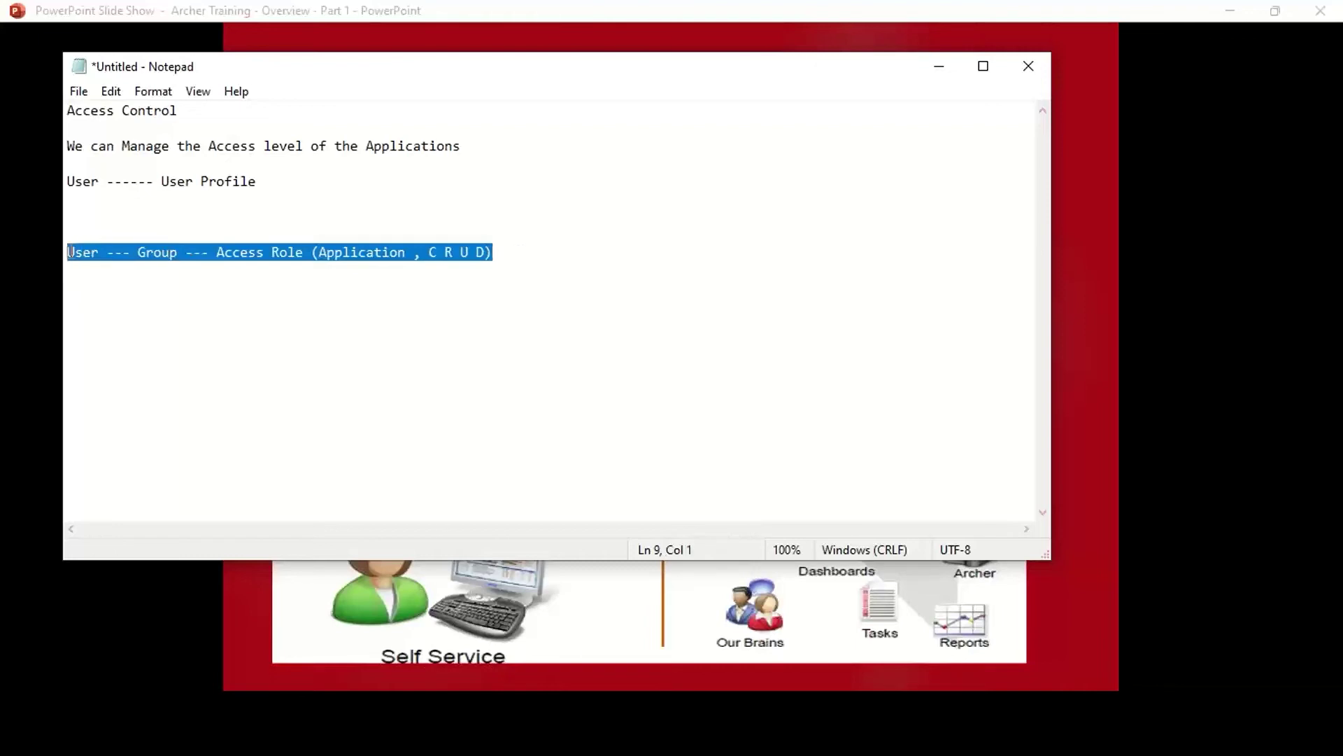
click(262, 298)
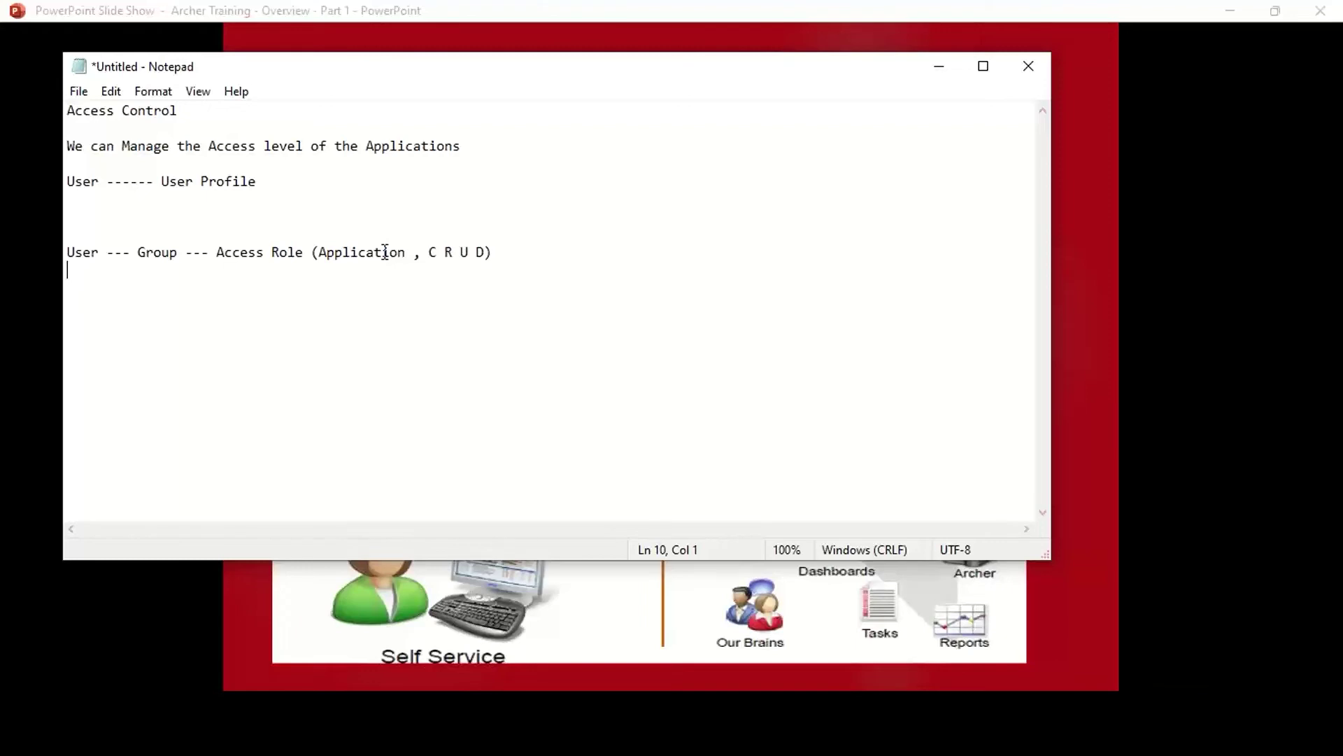
Switch from the note to RSA Archer and show the group assignments of User 3
key(alt+Tab)
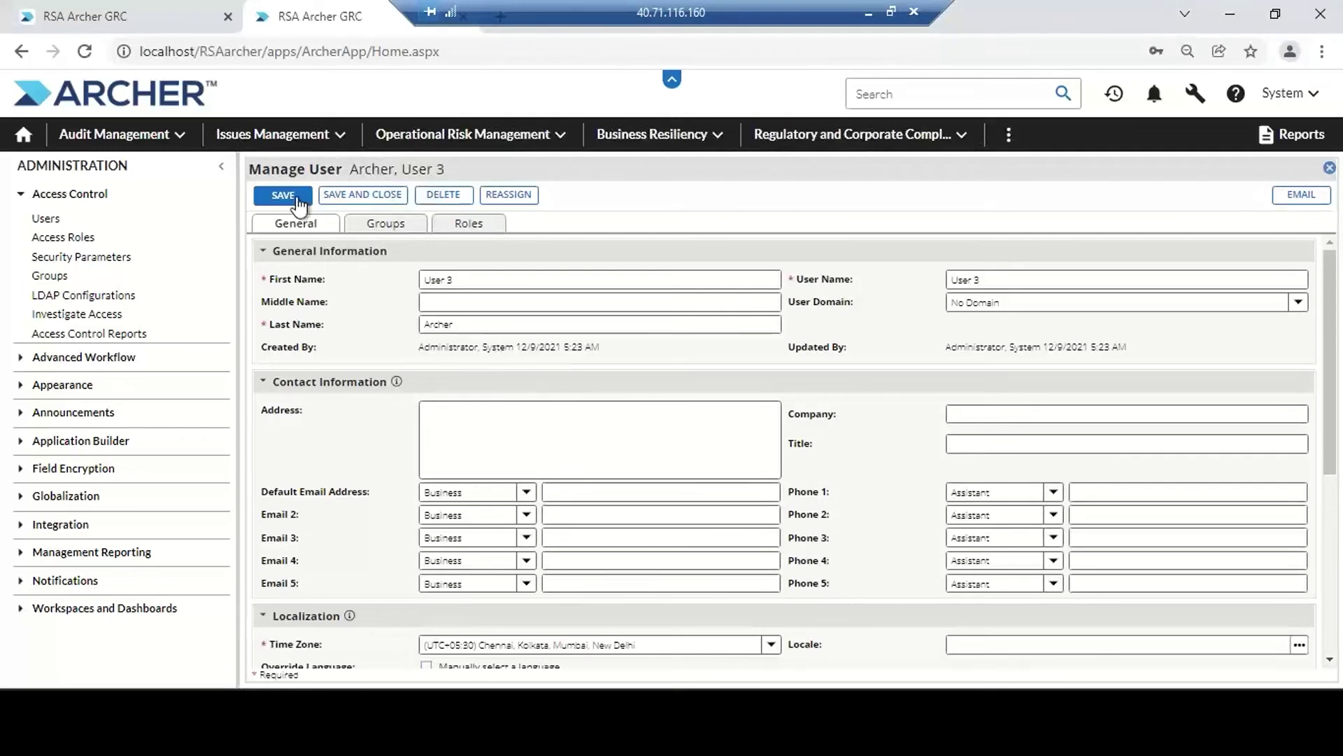
click(396, 230)
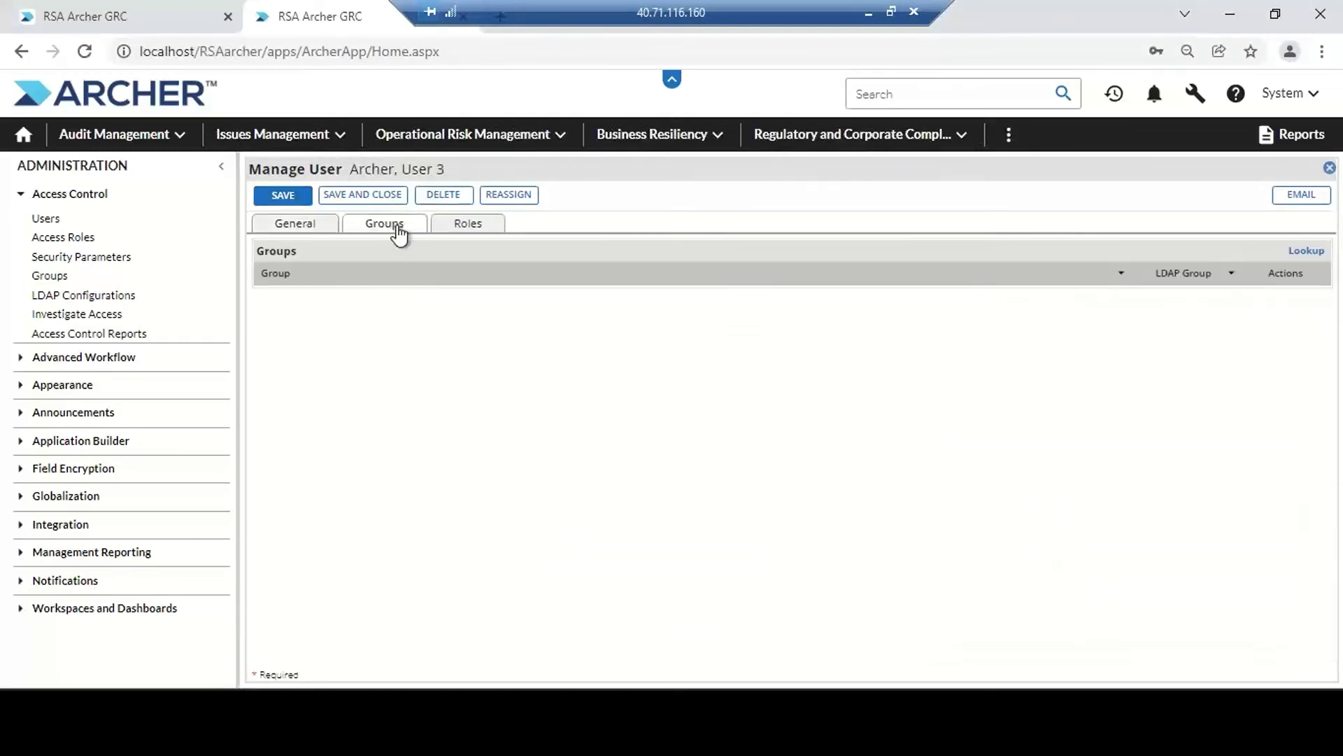
click(1316, 251)
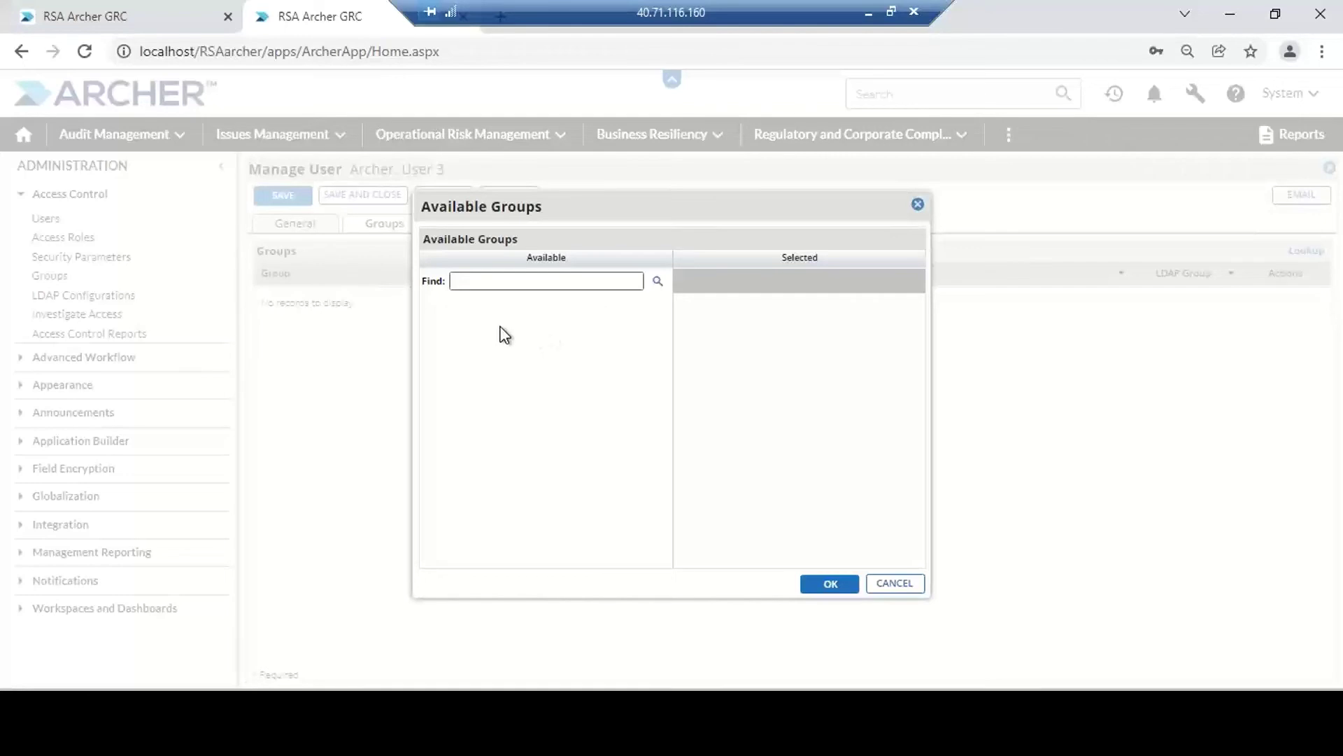
click(916, 202)
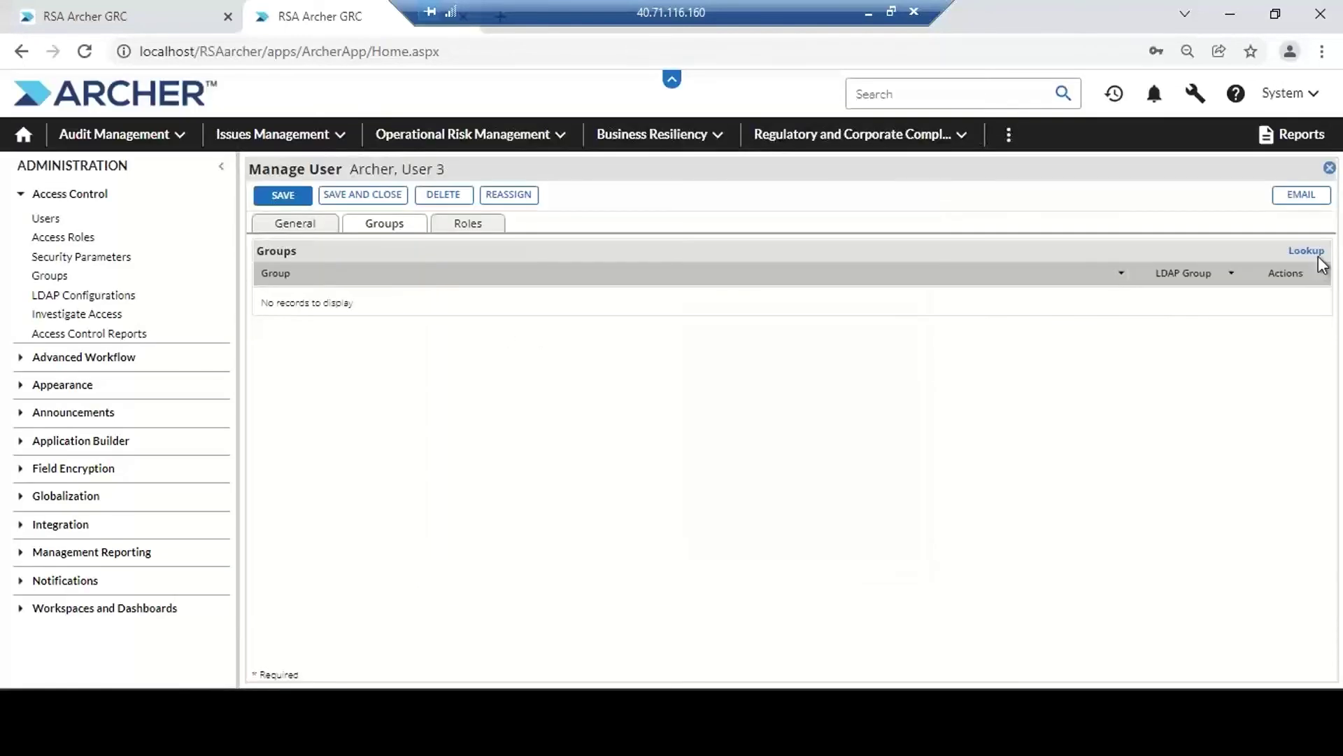
click(1307, 252)
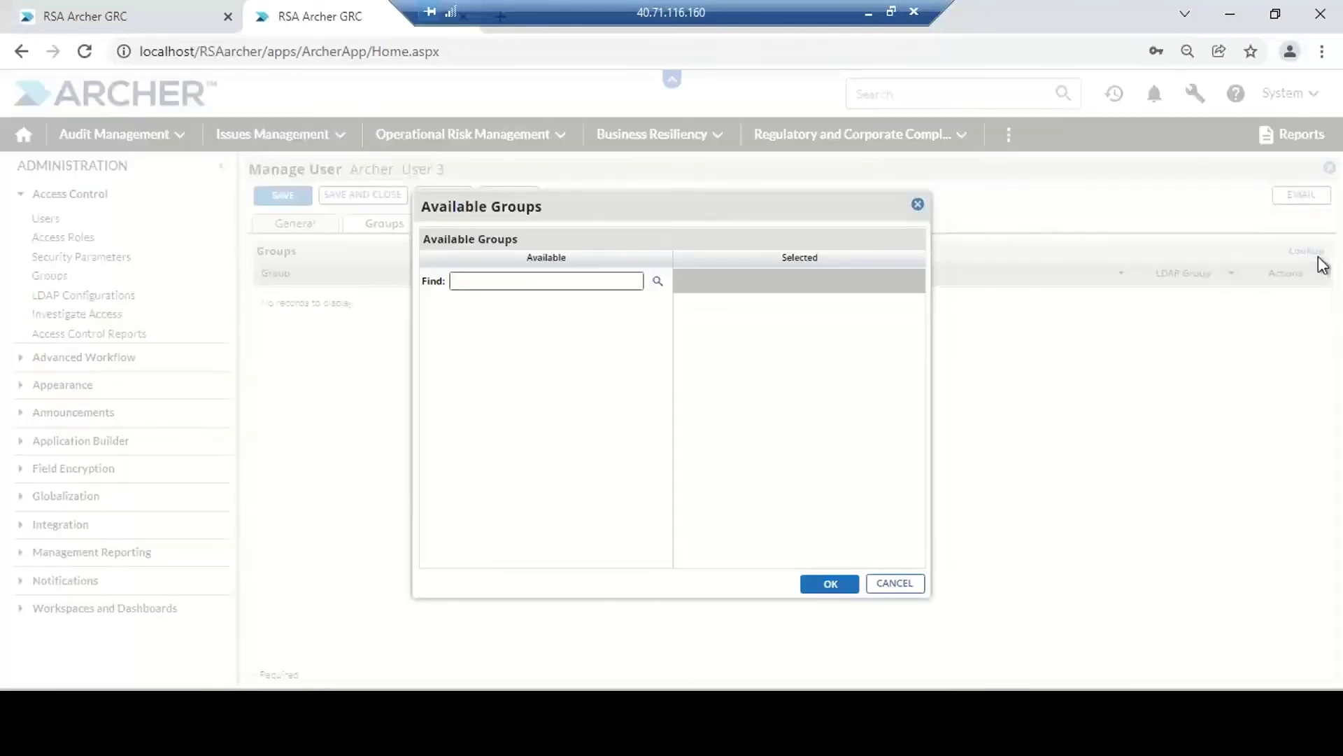
click(897, 583)
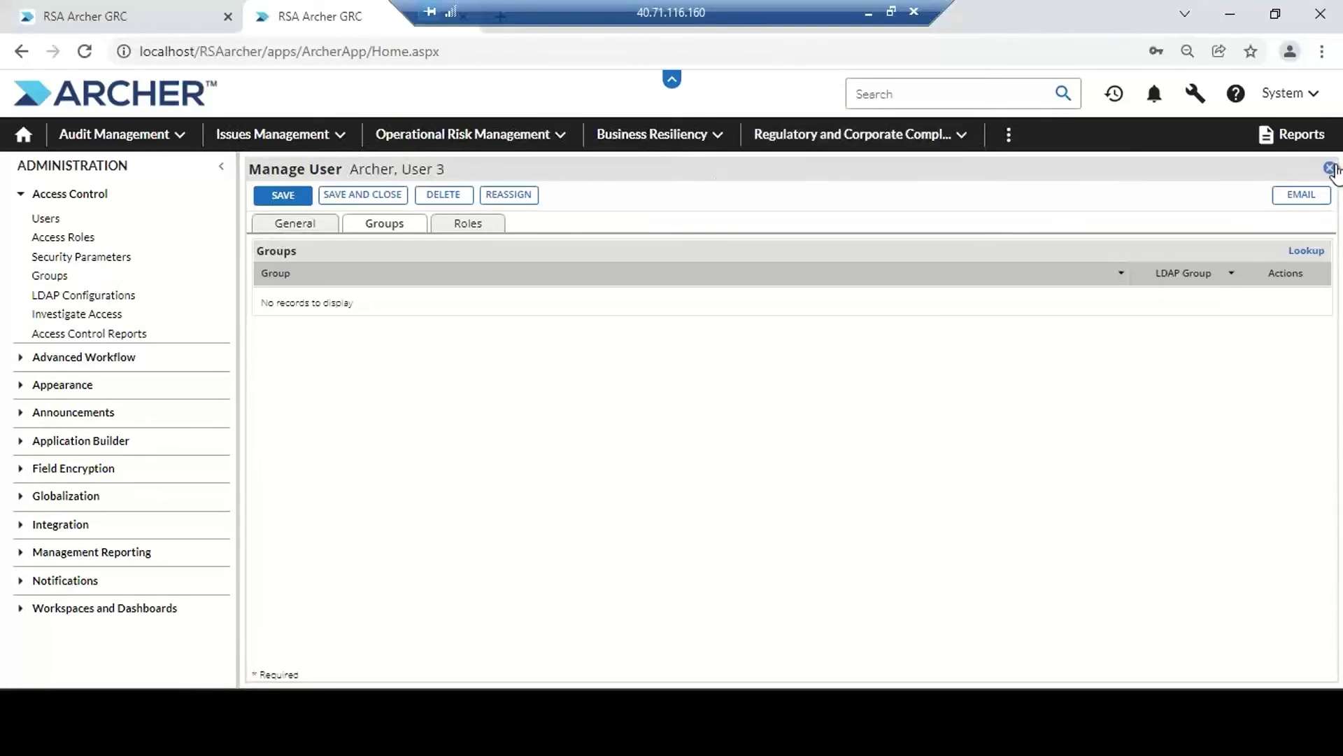
Reopen User 3 from the user list, assign the Audit Management group, and save the user
click(52, 223)
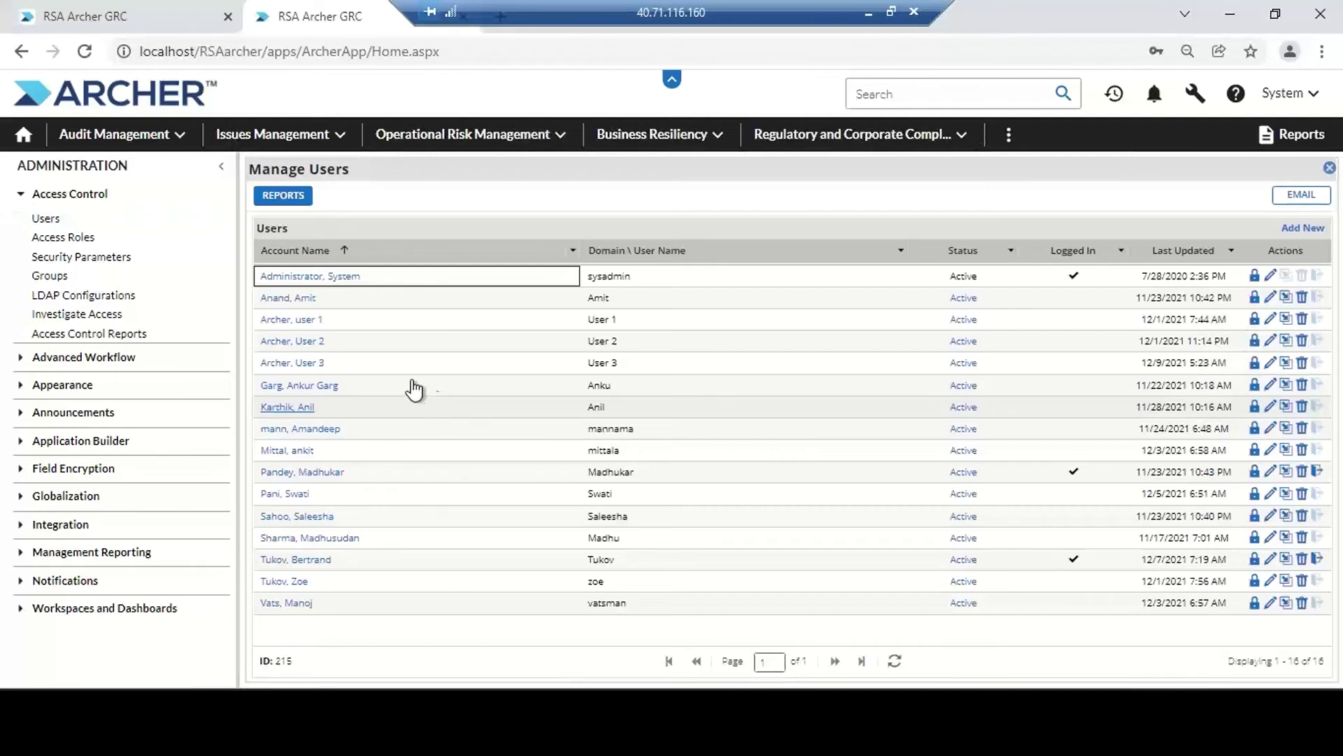
click(319, 363)
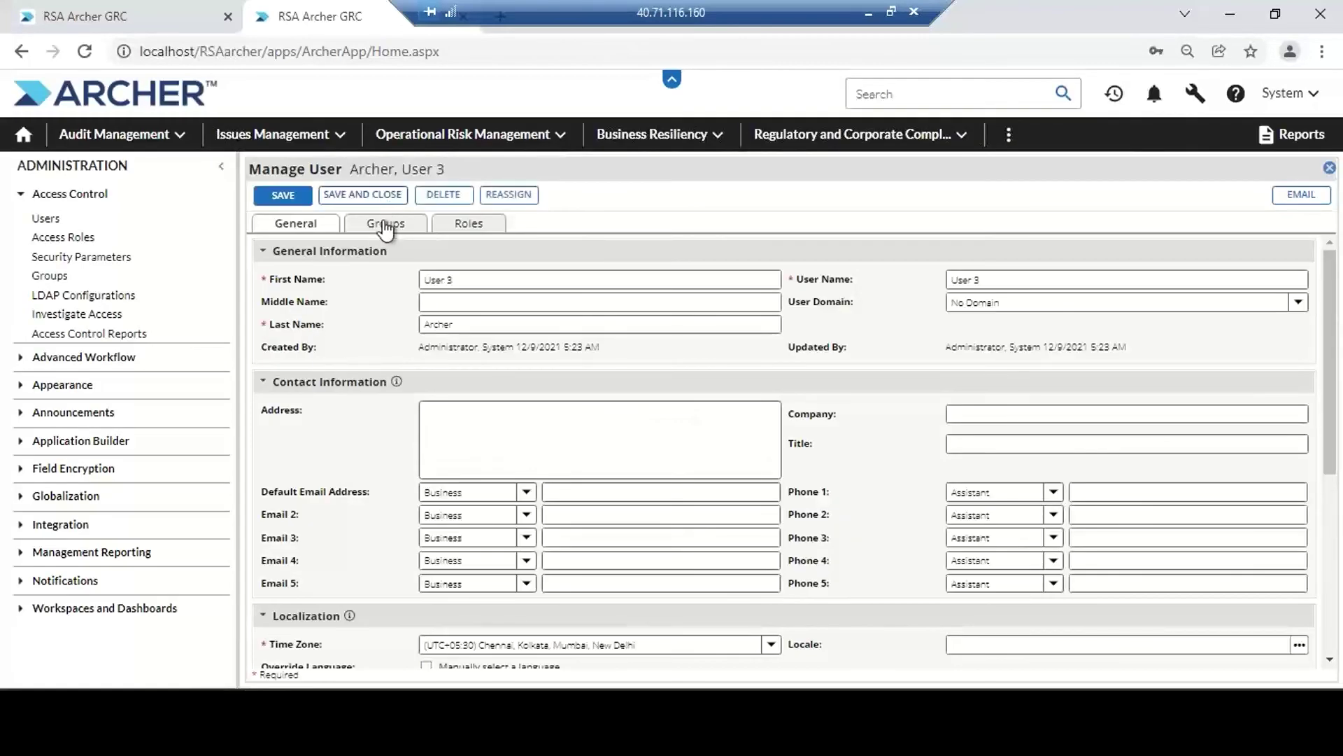
click(386, 226)
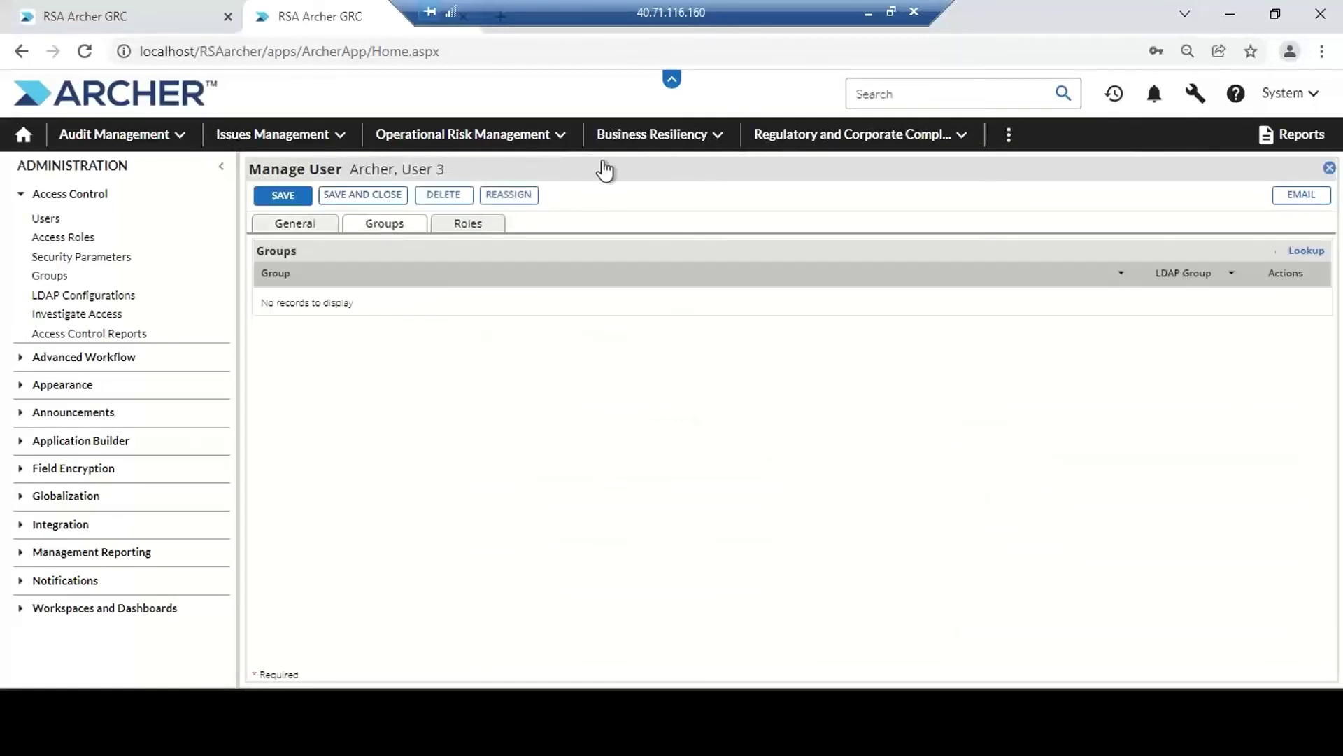
click(1300, 255)
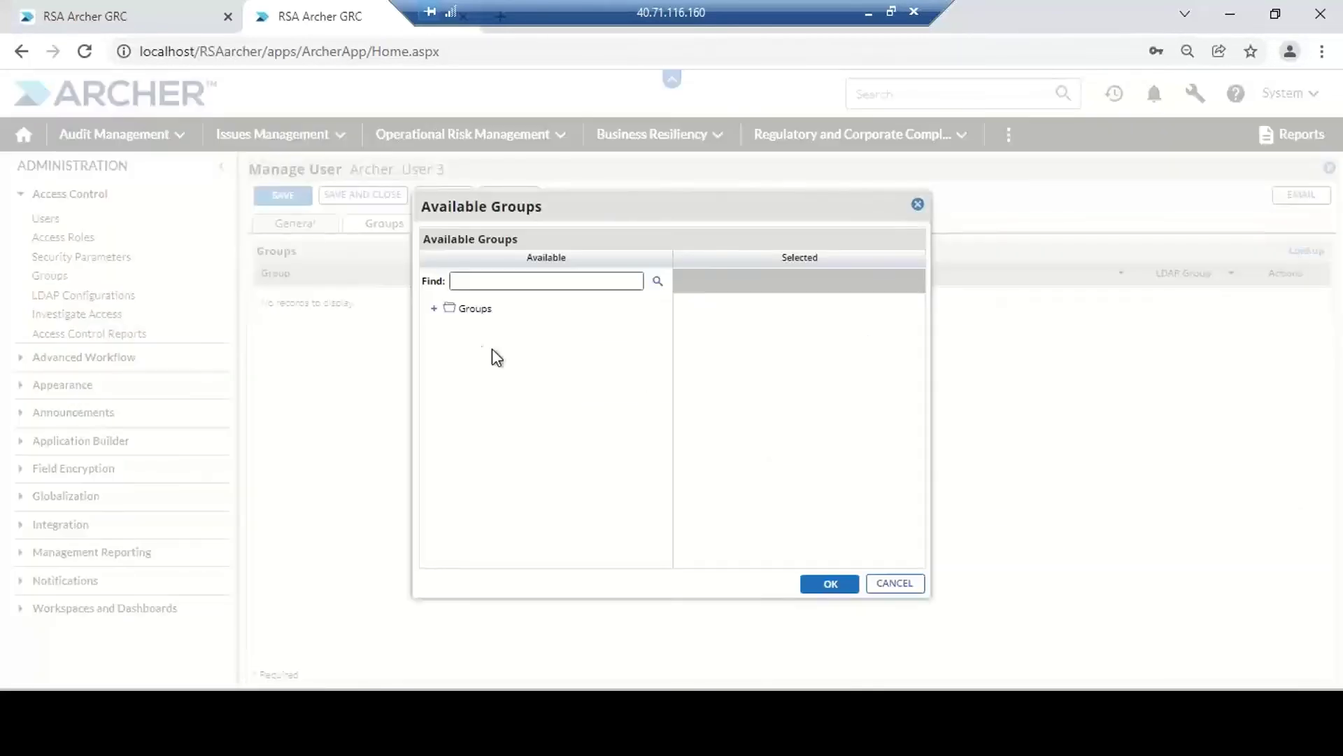
click(435, 308)
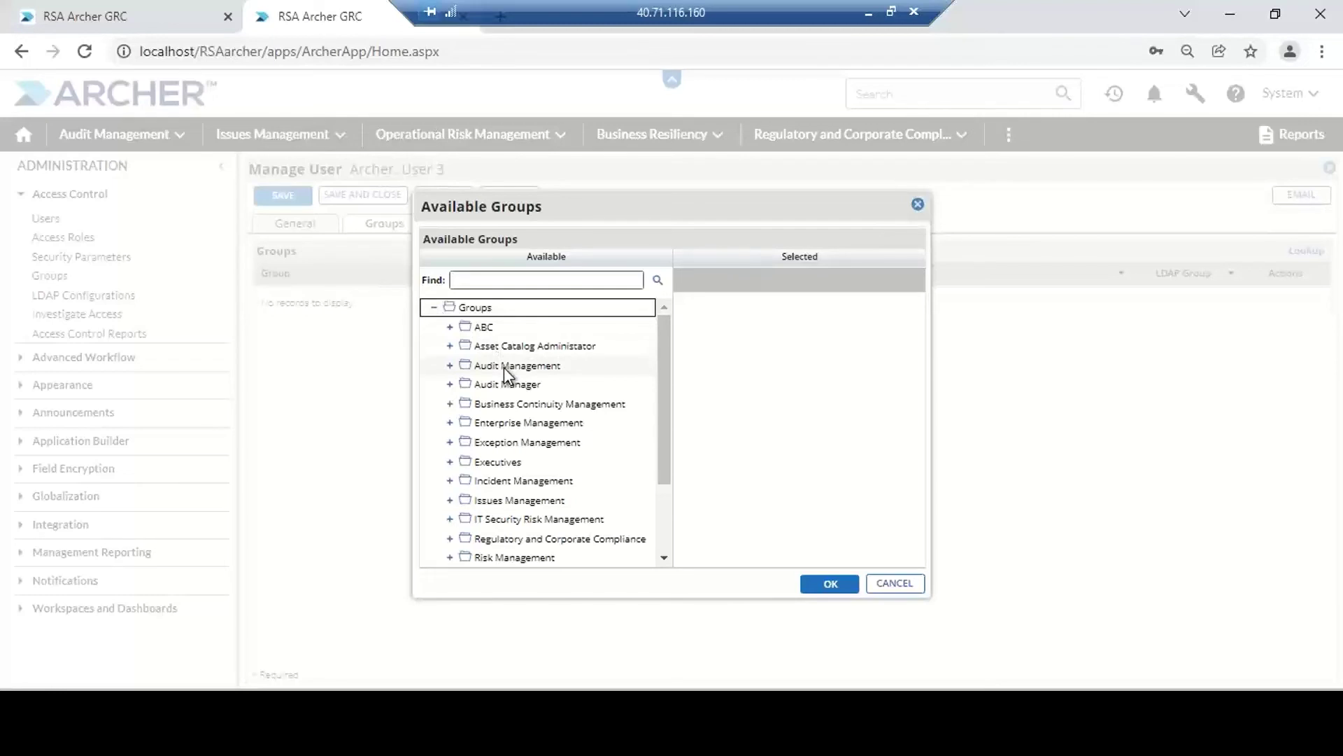
click(509, 371)
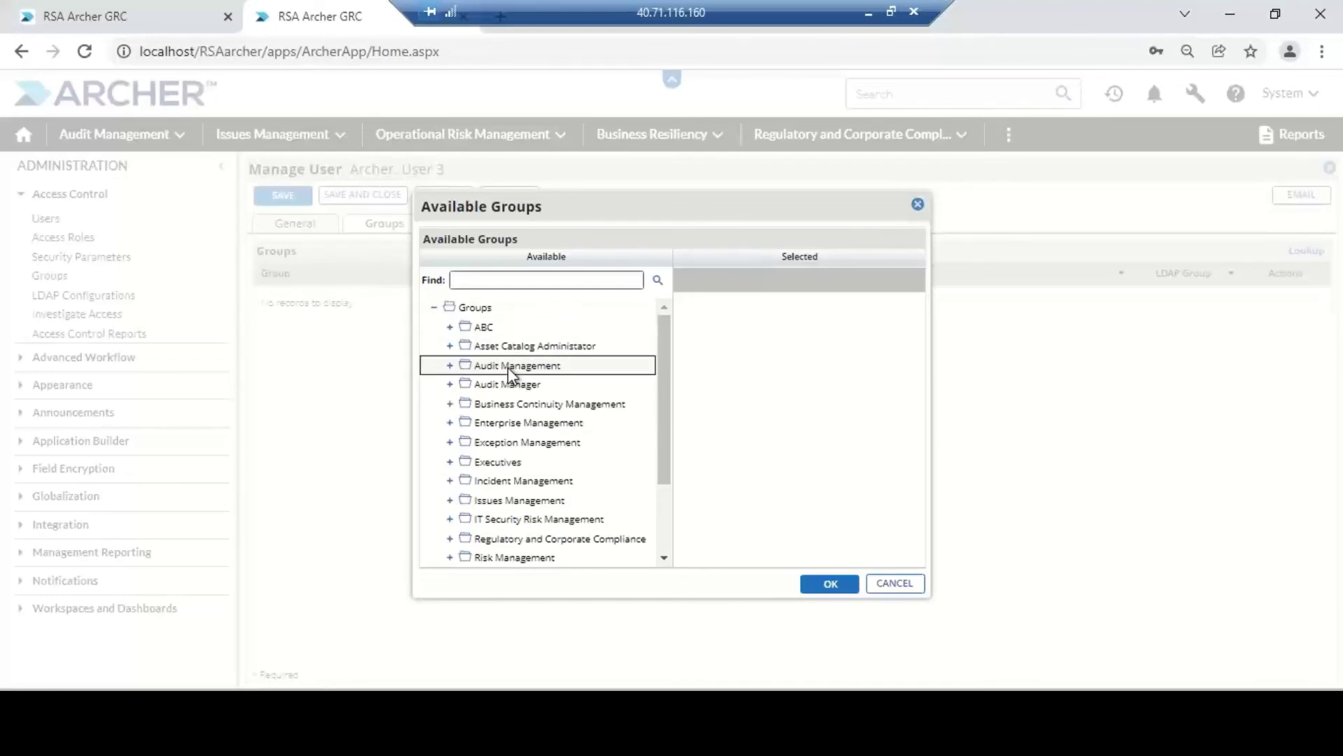
click(829, 586)
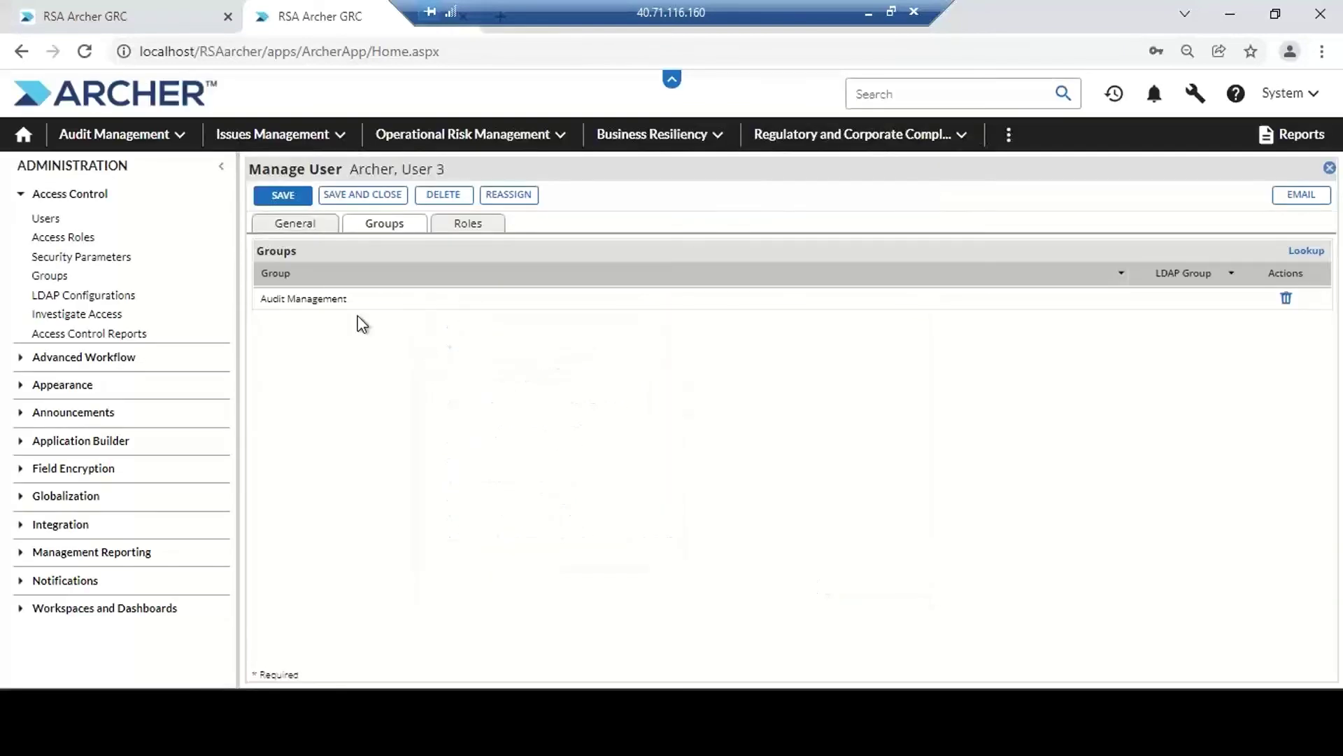
click(283, 196)
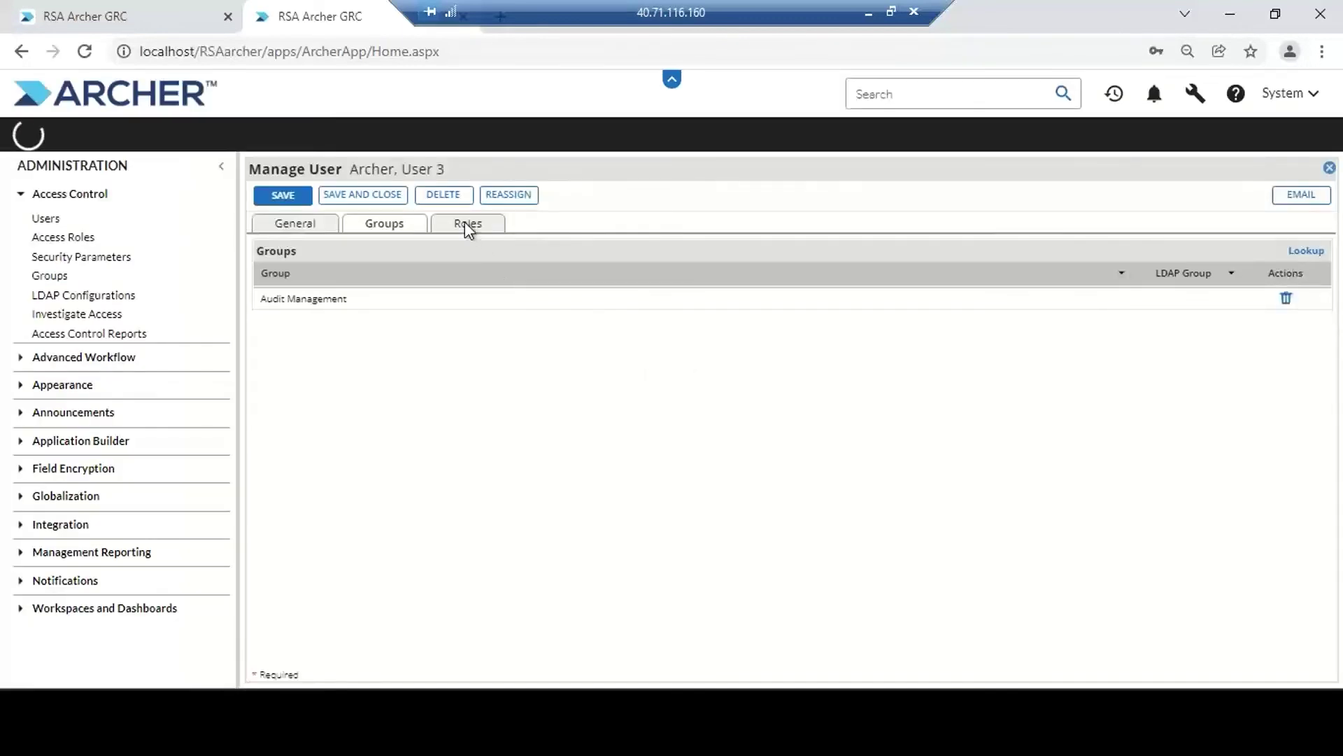
Compare User 3's roles, their assignment methods and assigned groups with the user's group membership
click(467, 226)
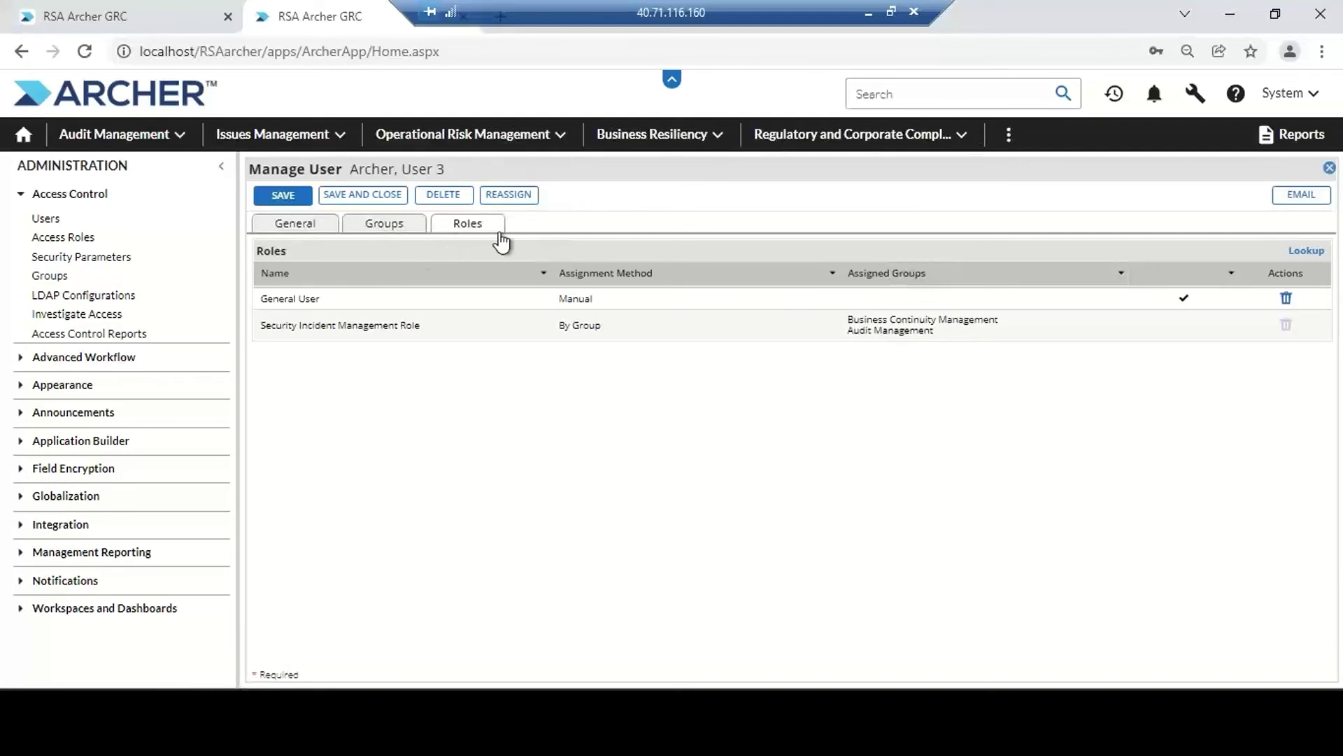
click(392, 227)
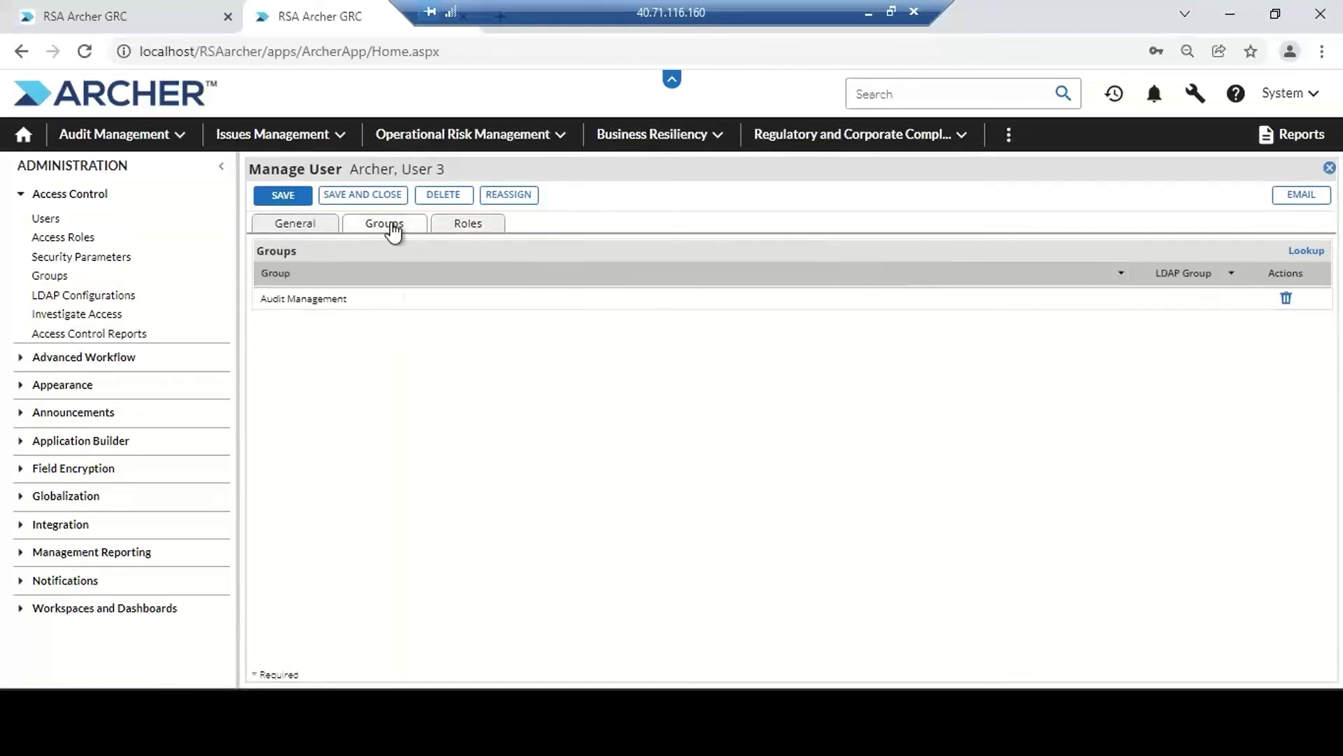
click(468, 235)
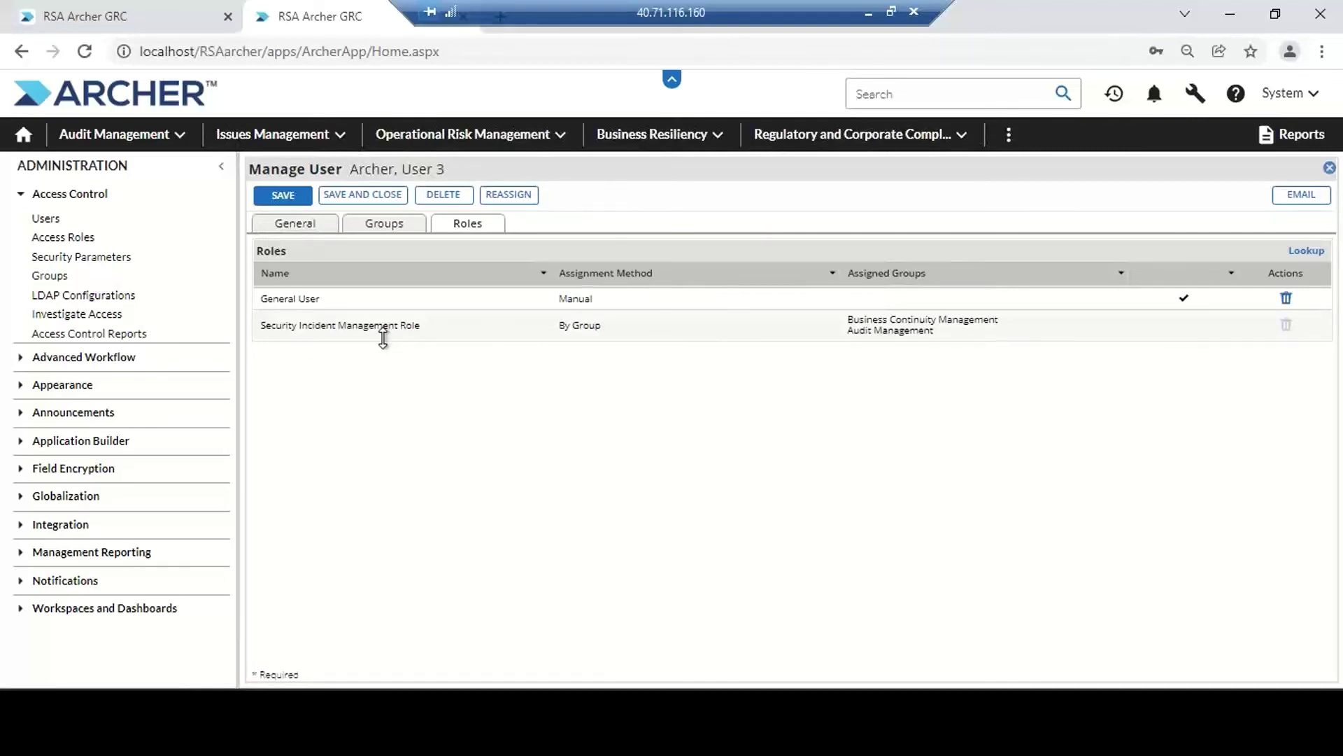
click(390, 239)
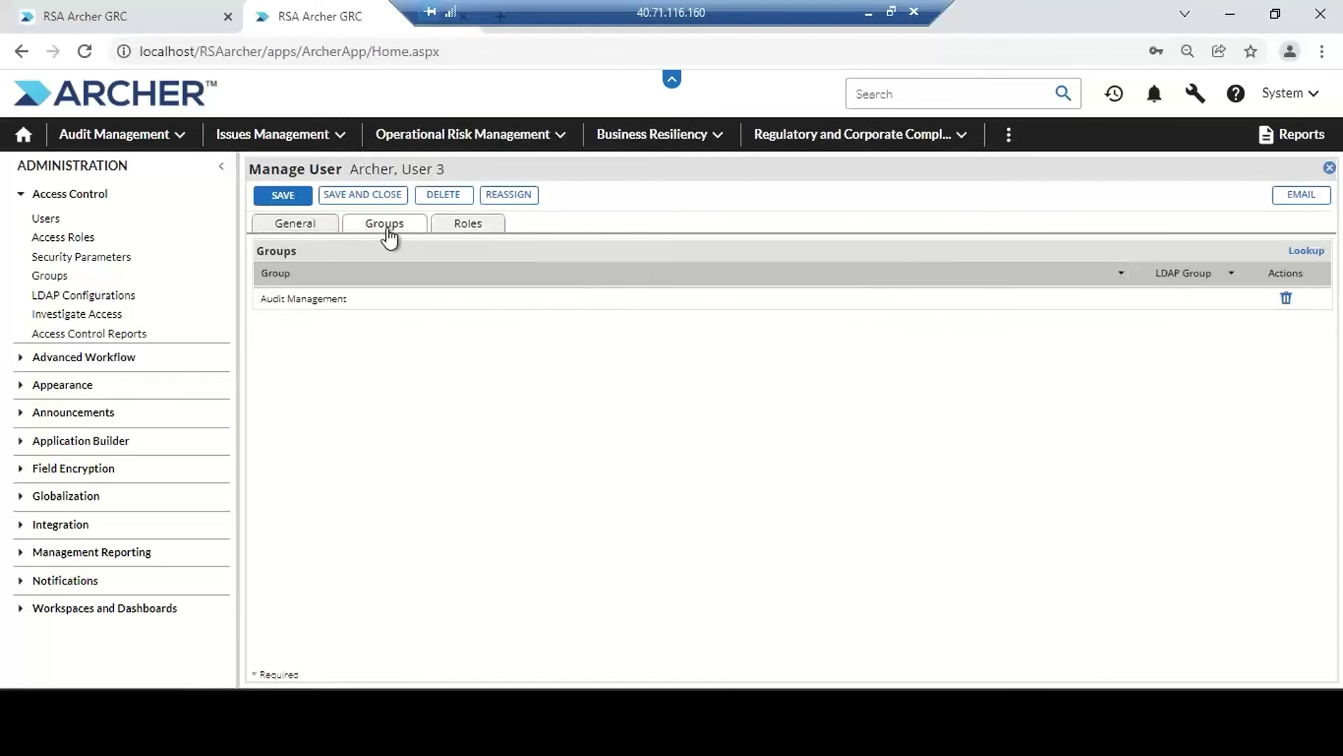
click(478, 225)
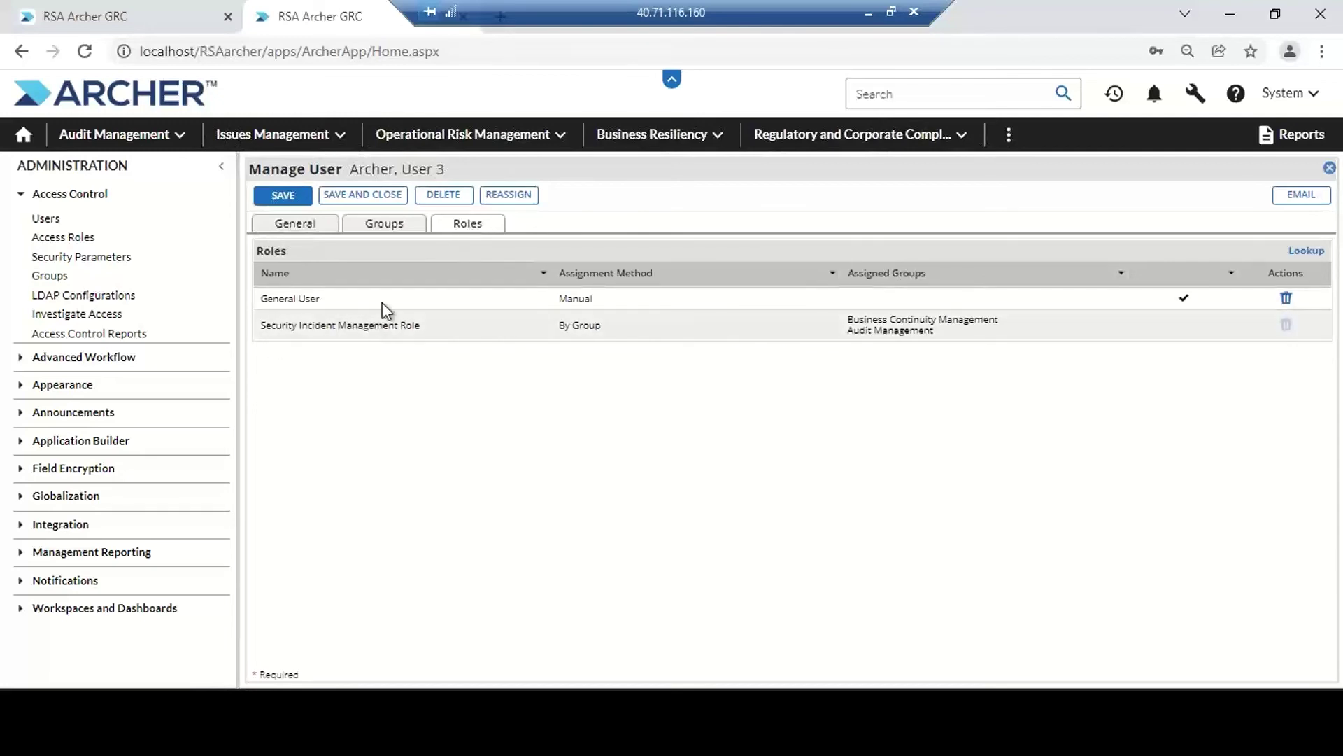
click(375, 228)
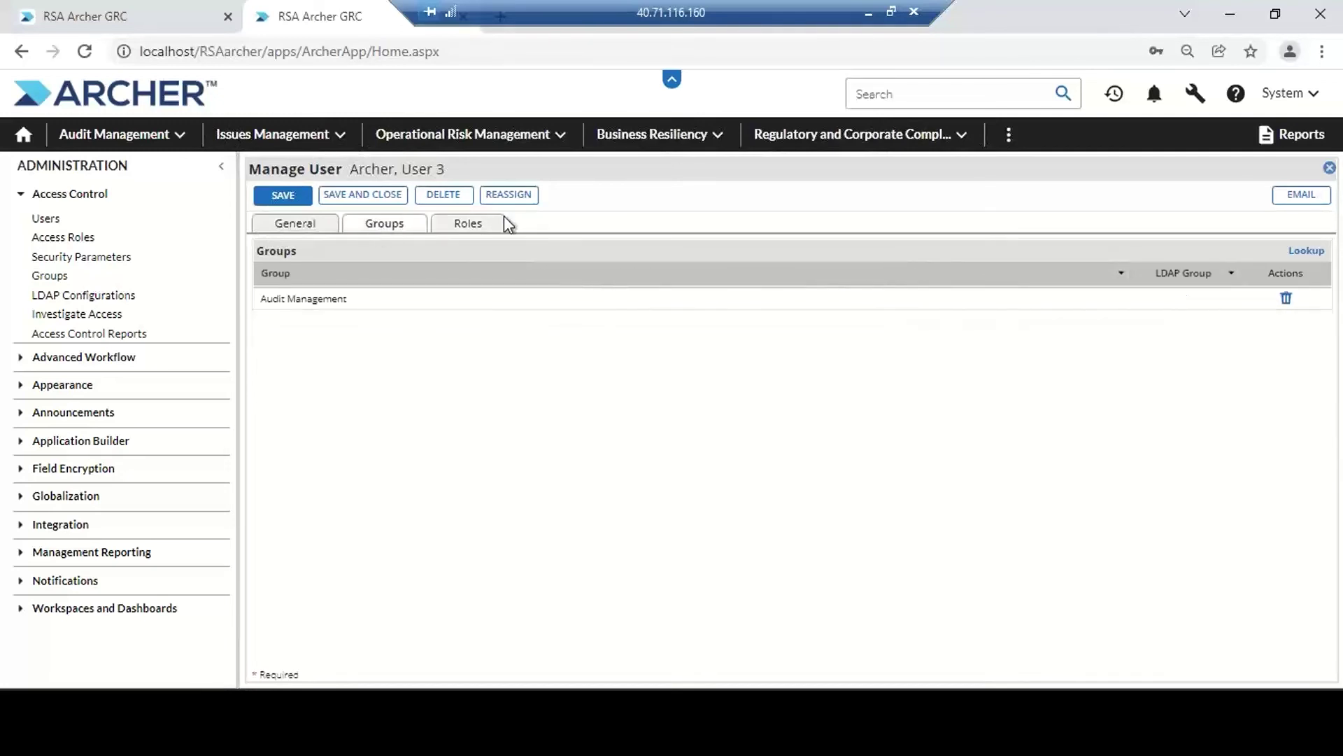
click(474, 235)
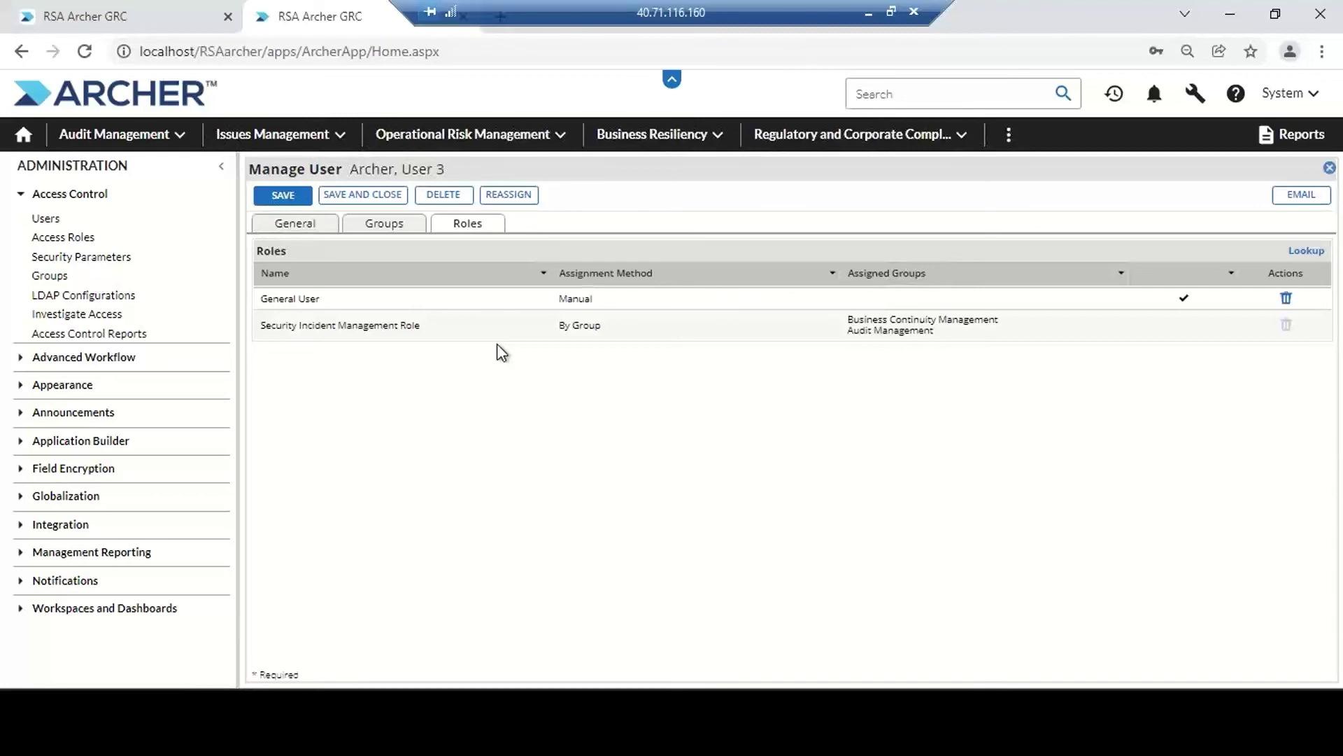
Start a new access role and name it "Risk Management New"
click(53, 237)
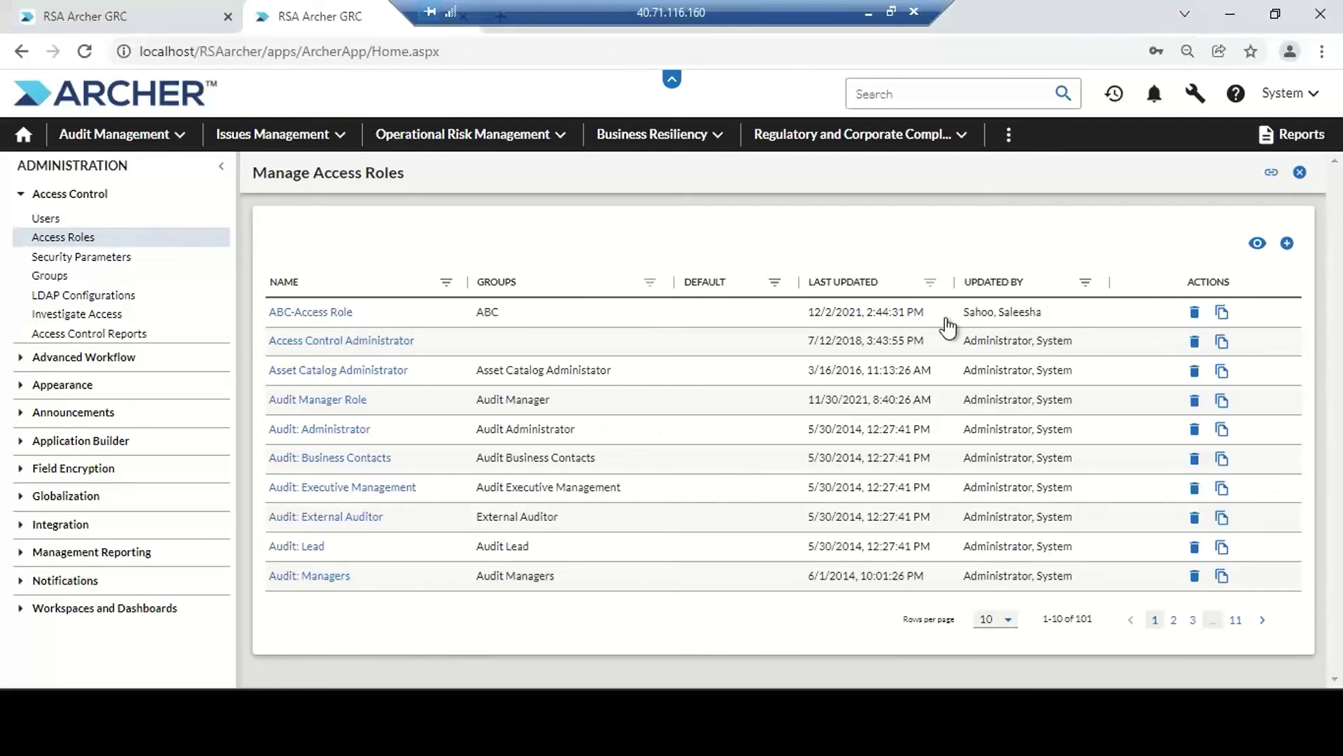
click(1288, 245)
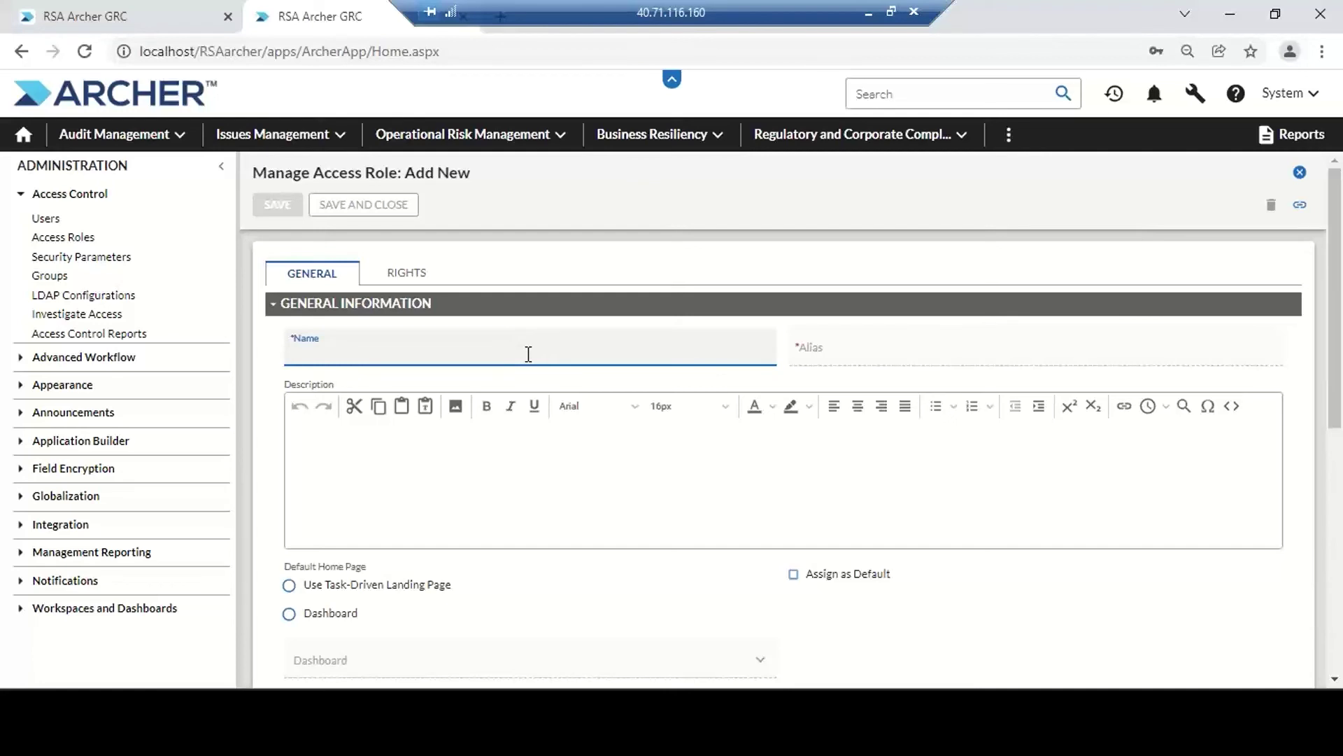
text(Risk)
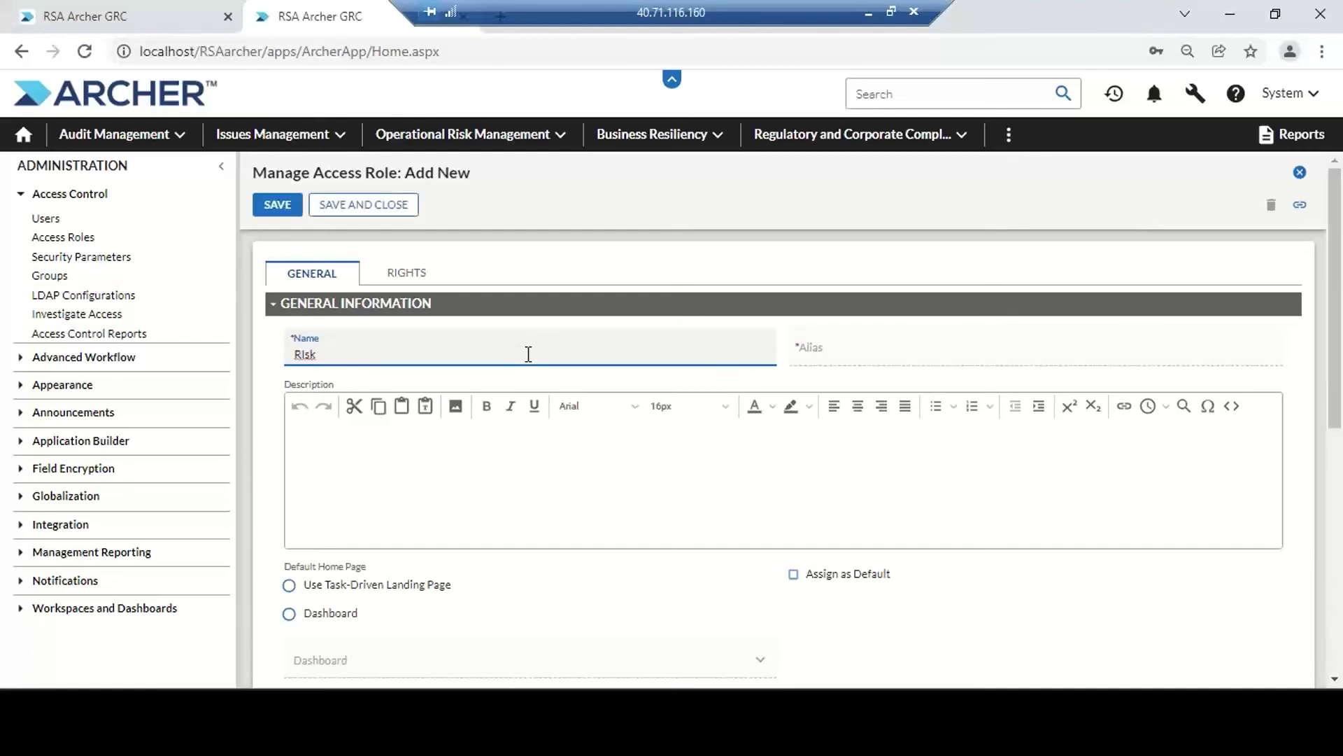
text( Management New)
Filter the new role's rights to applications containing "Risk Register" and look through the filtered page rights
click(418, 272)
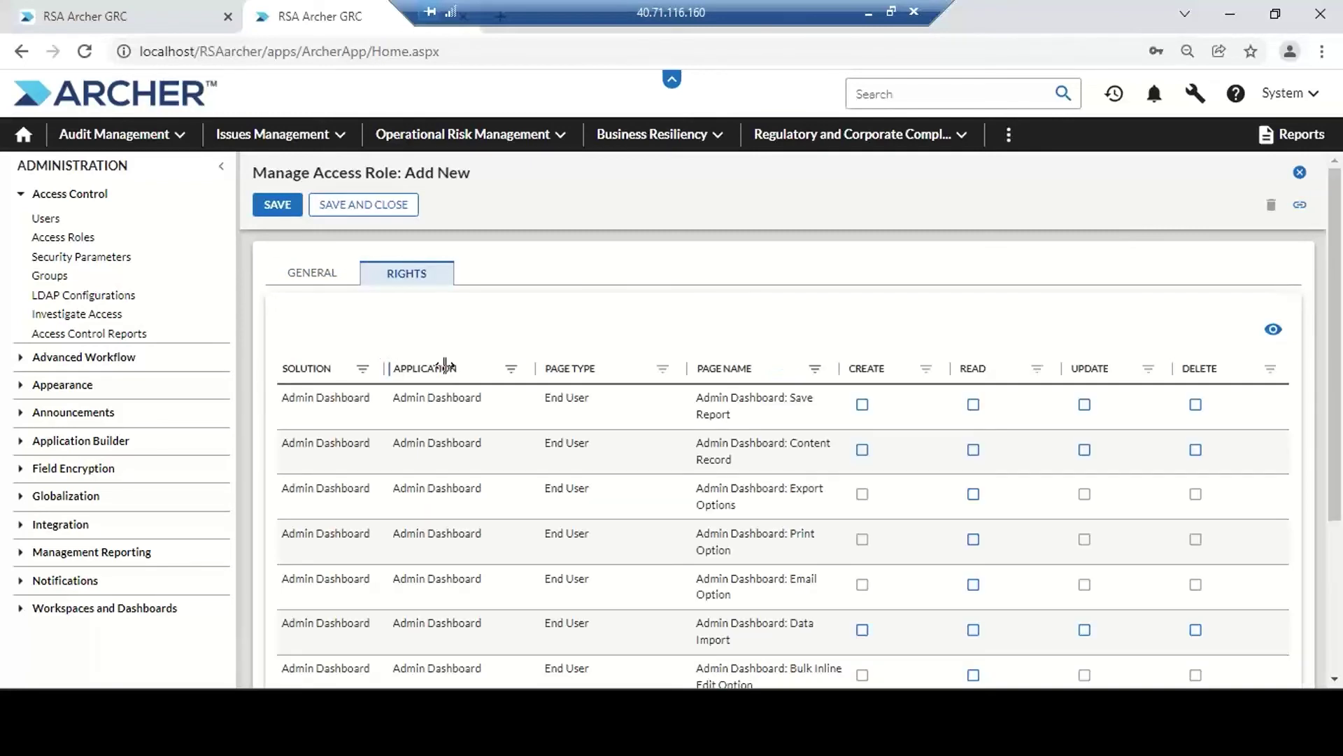
click(512, 370)
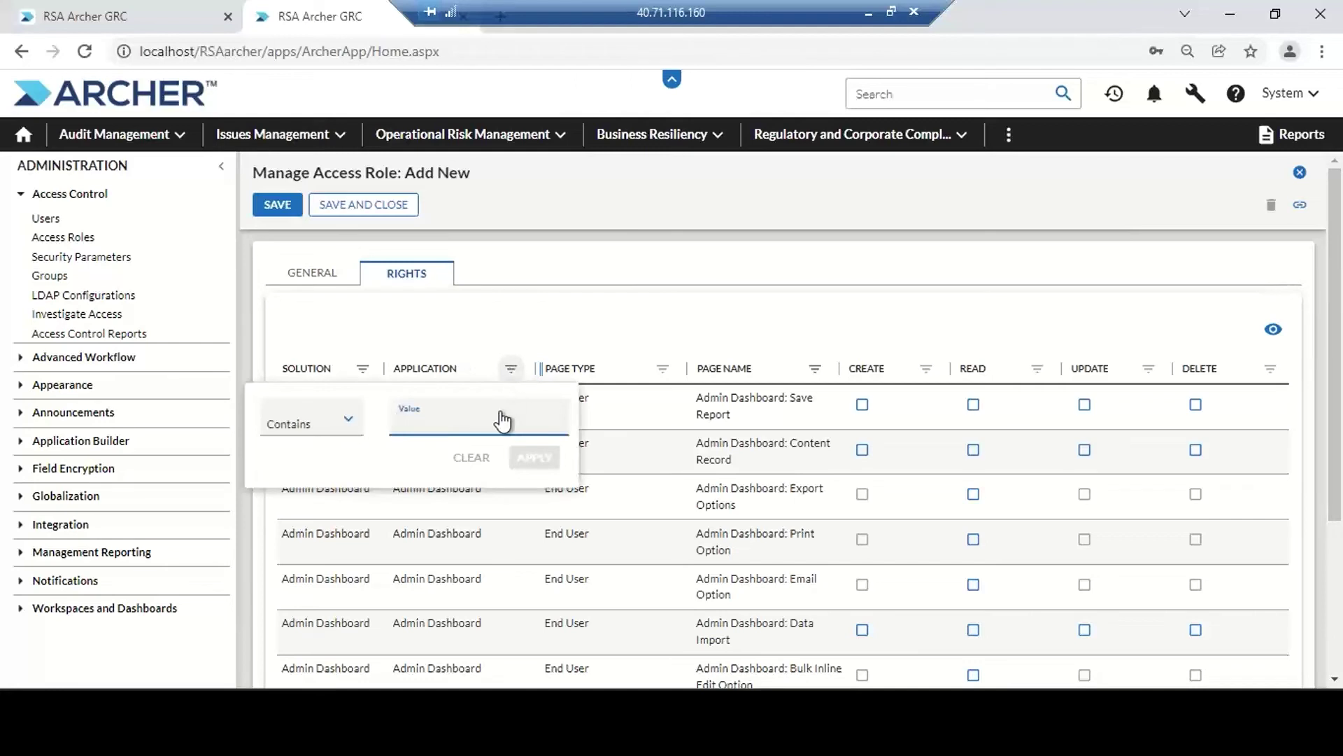
text(Ri)
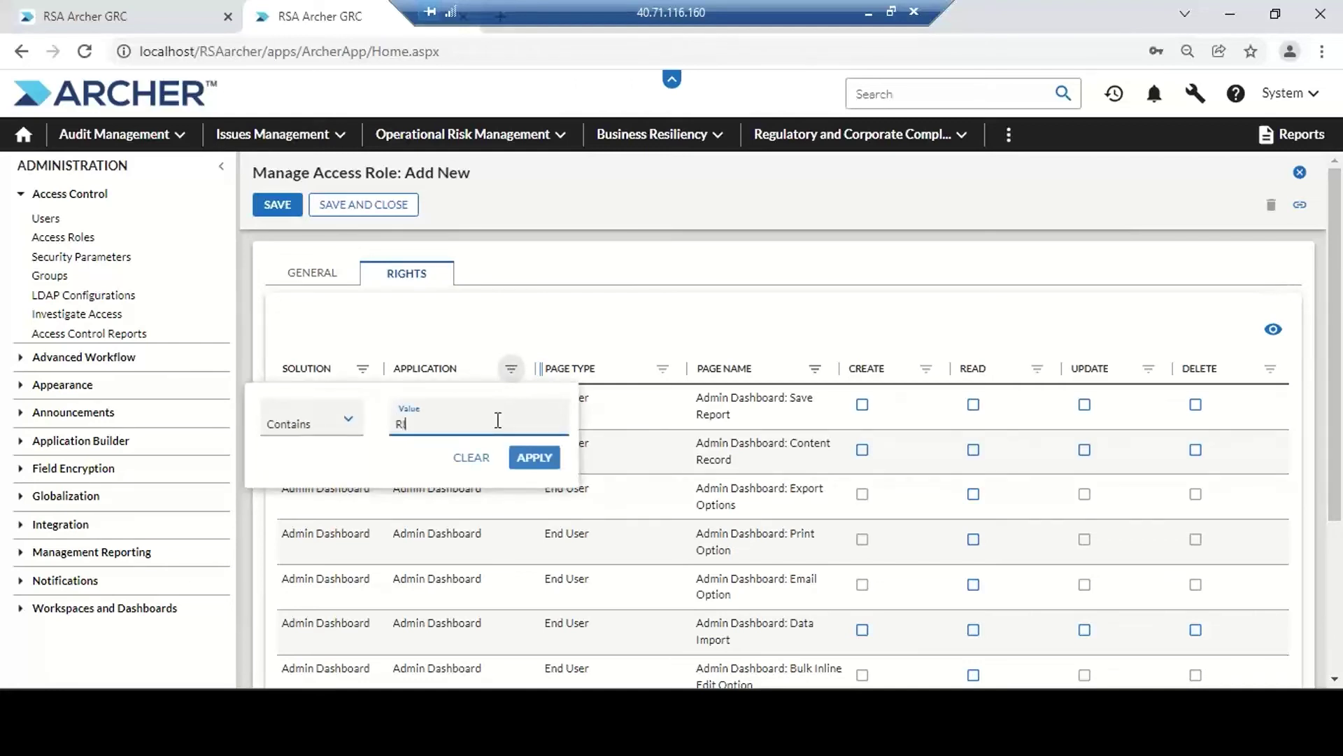
text(sk Register)
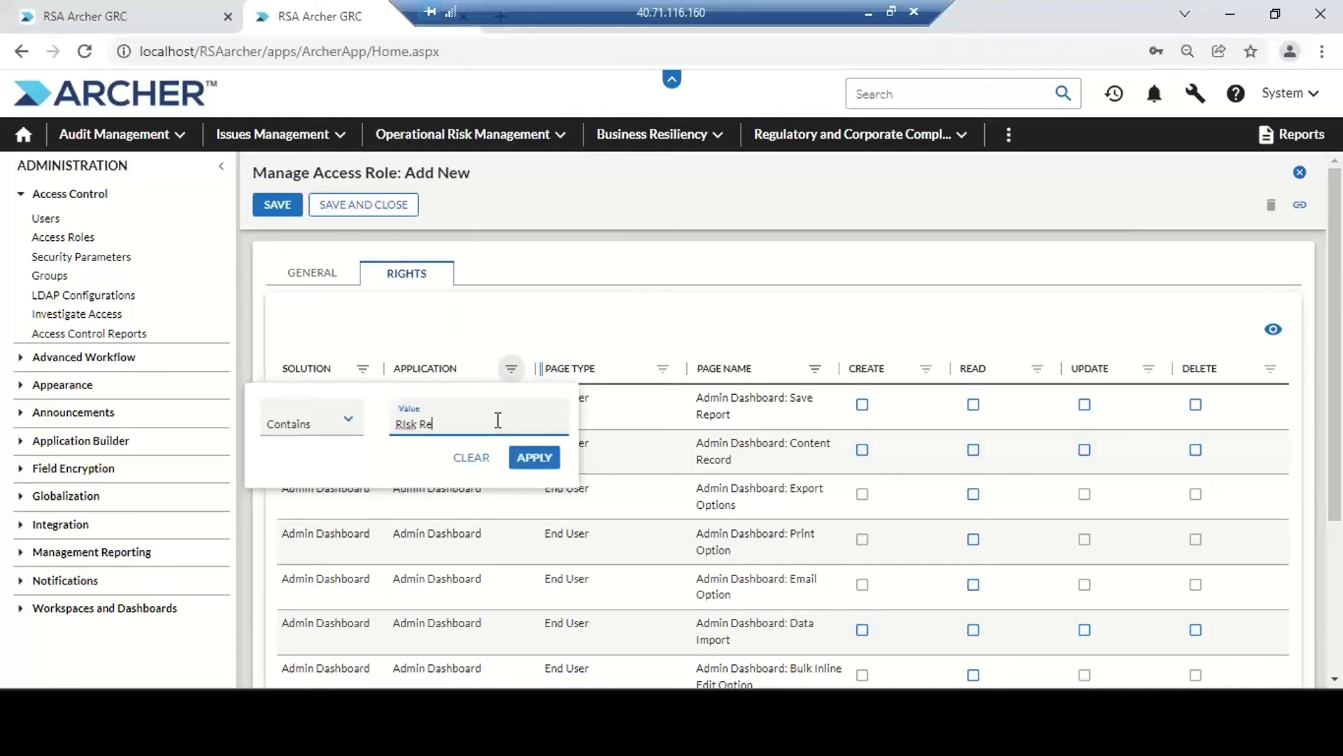
click(519, 462)
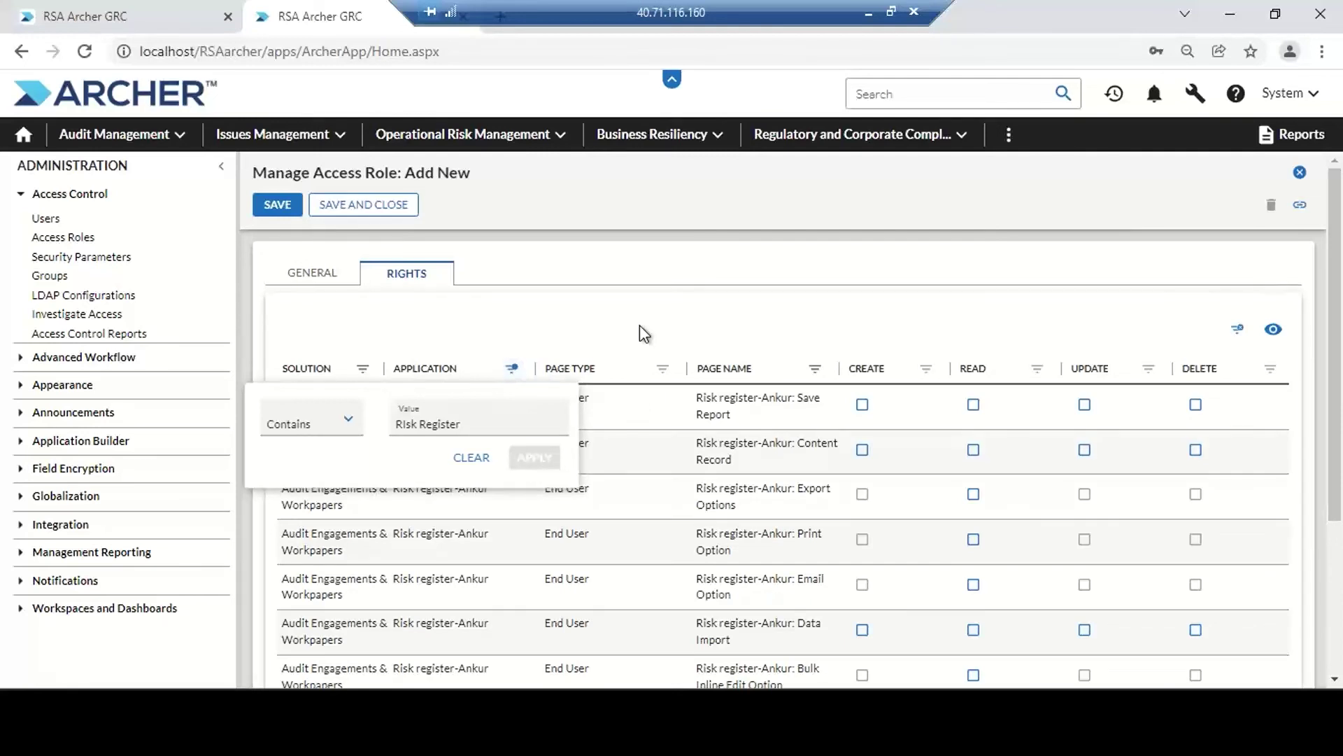
click(639, 326)
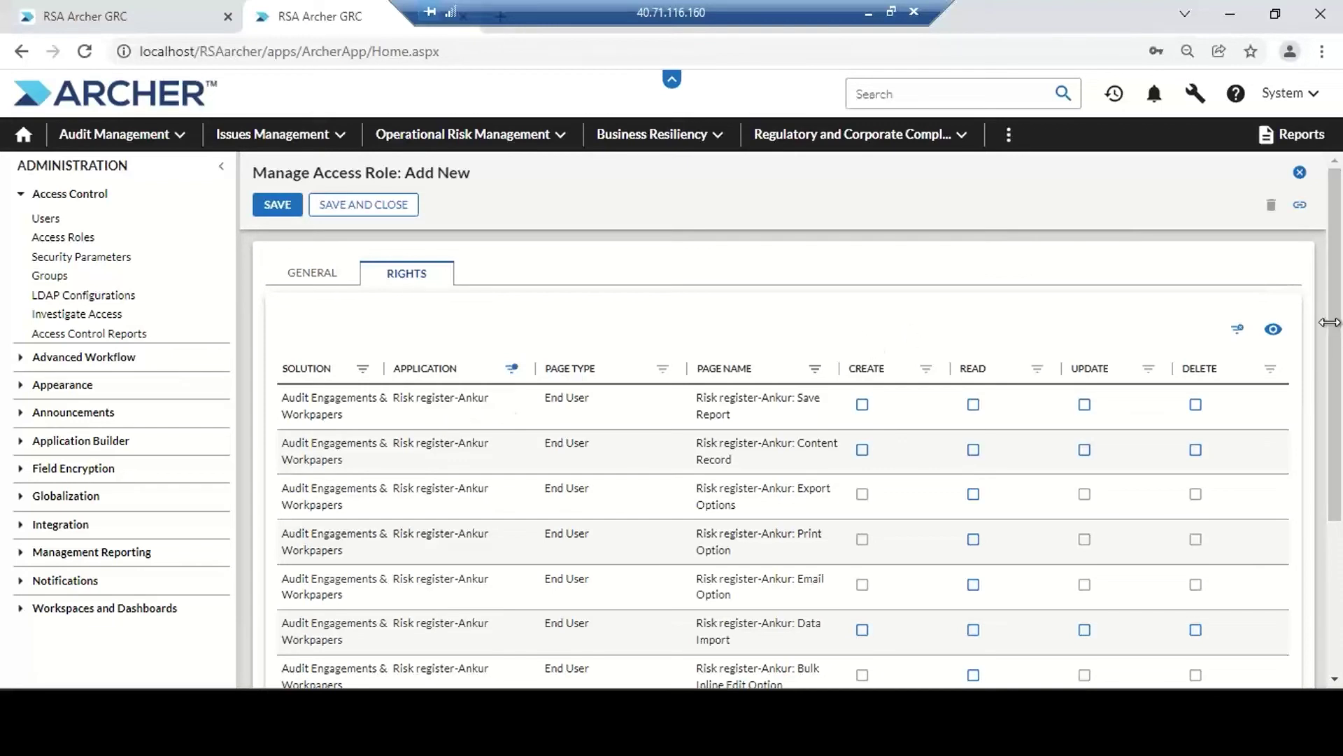
scroll(1311, 489, down, 5)
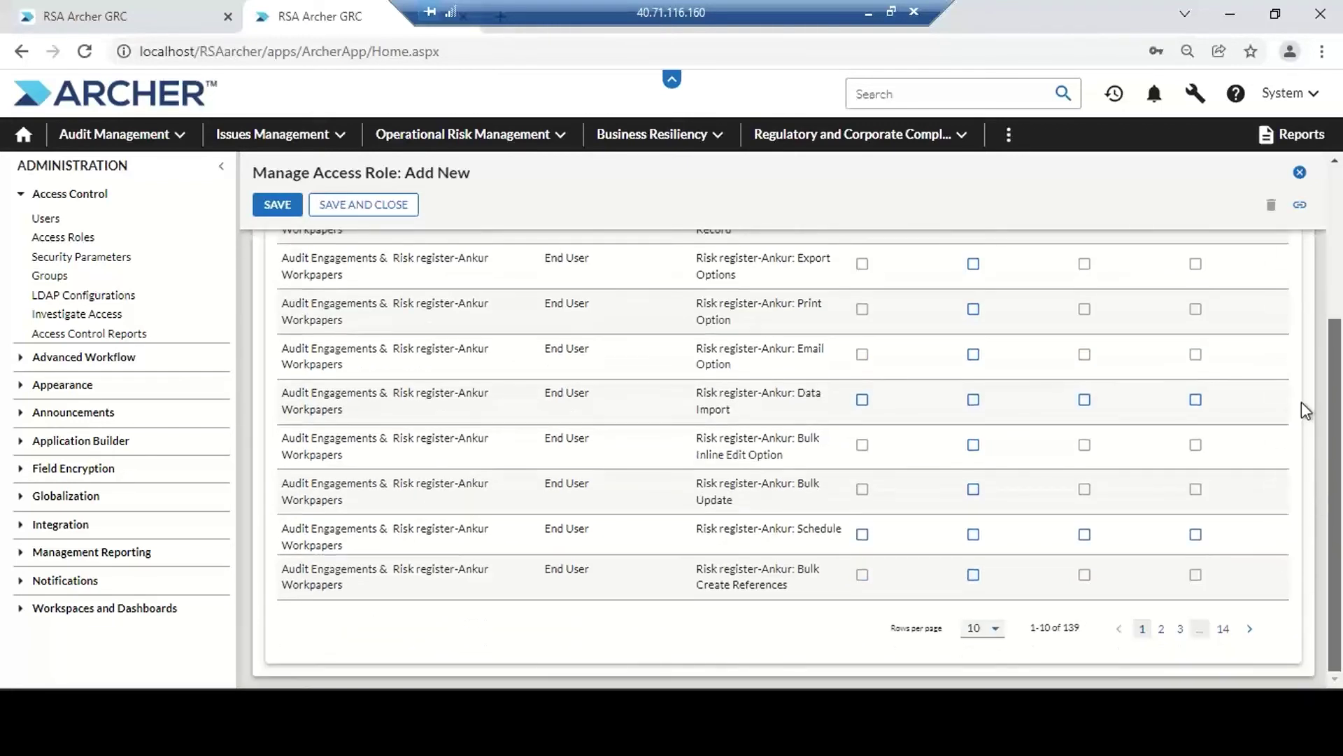
scroll(1307, 294, up, 5)
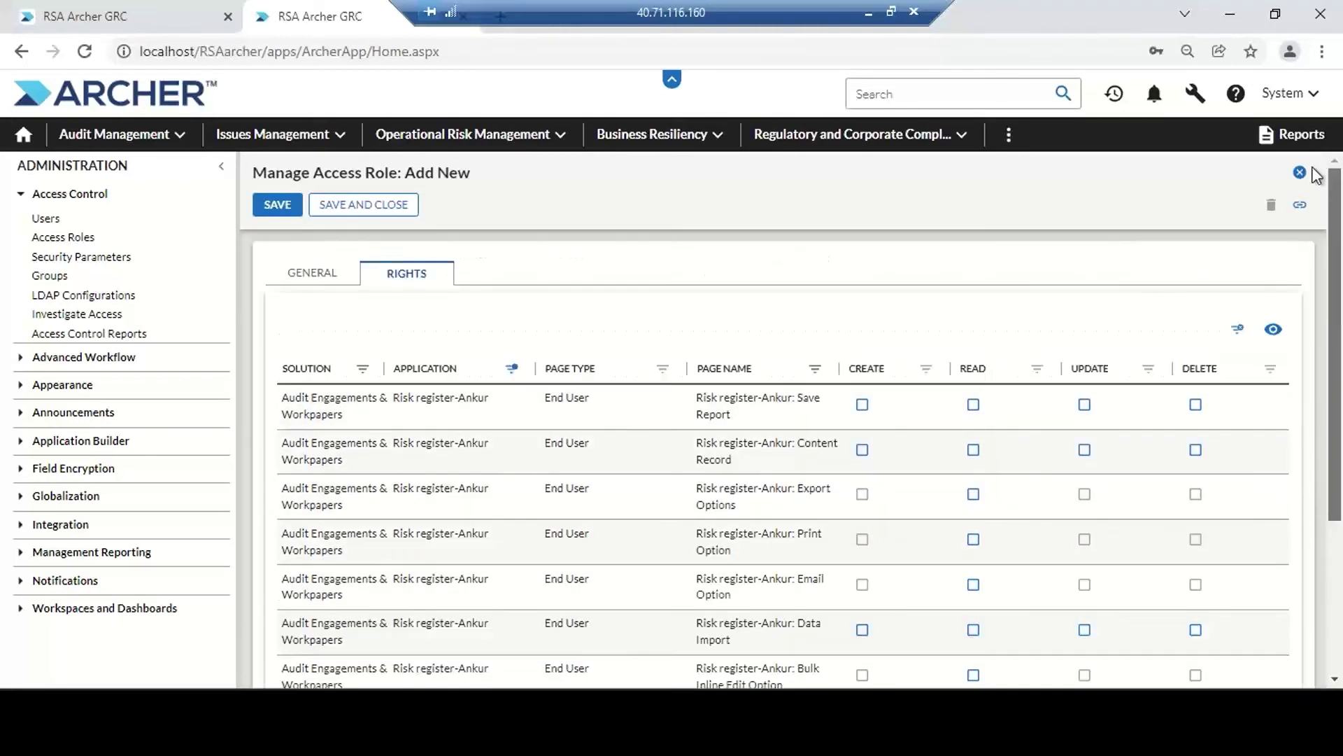
Try to filter the role's rights to applications containing "Risk Register new"
click(513, 368)
click(483, 420)
click(400, 425)
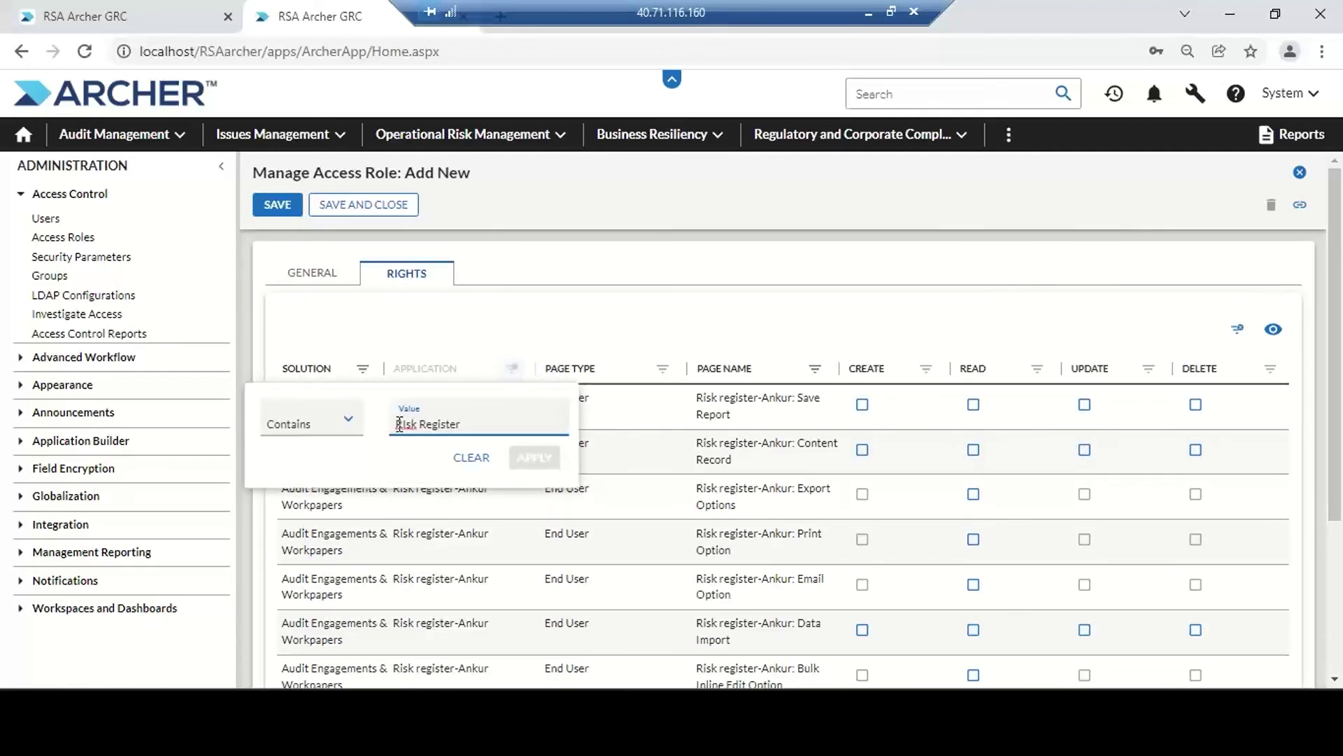
key(Escape)
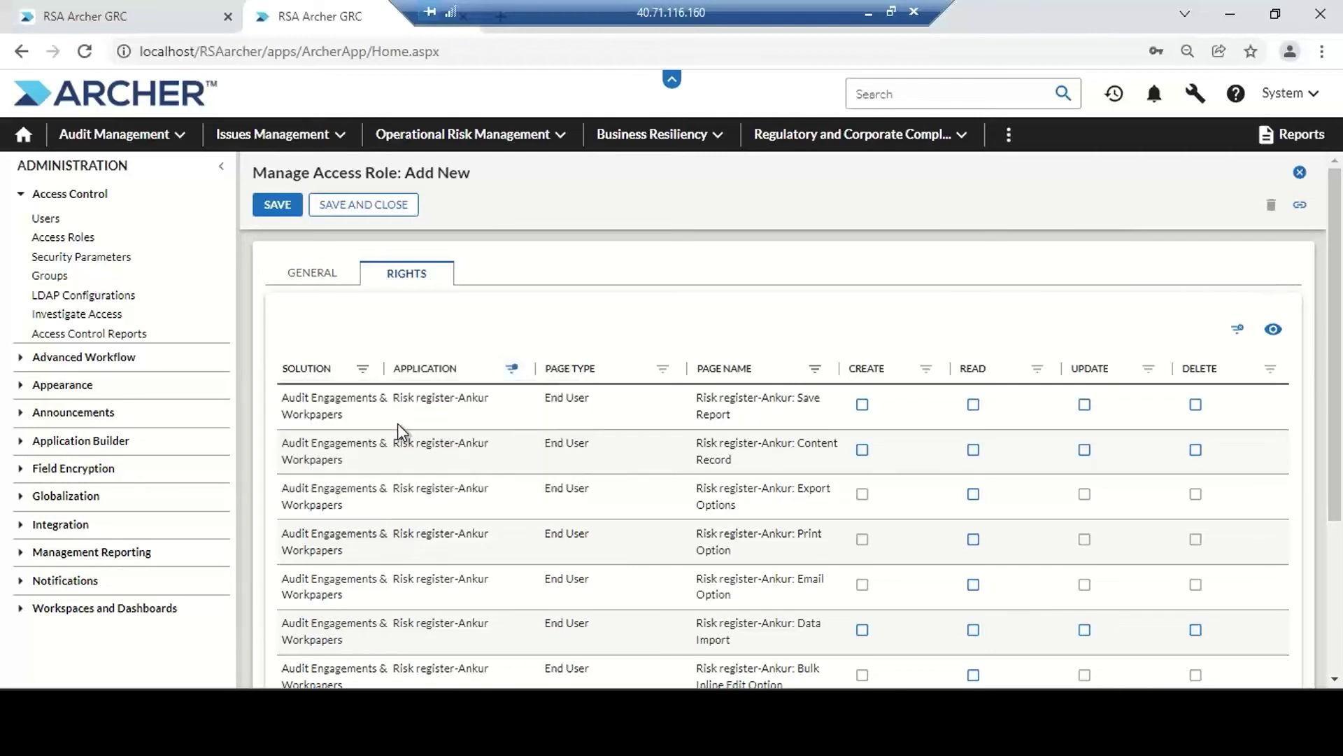
click(513, 369)
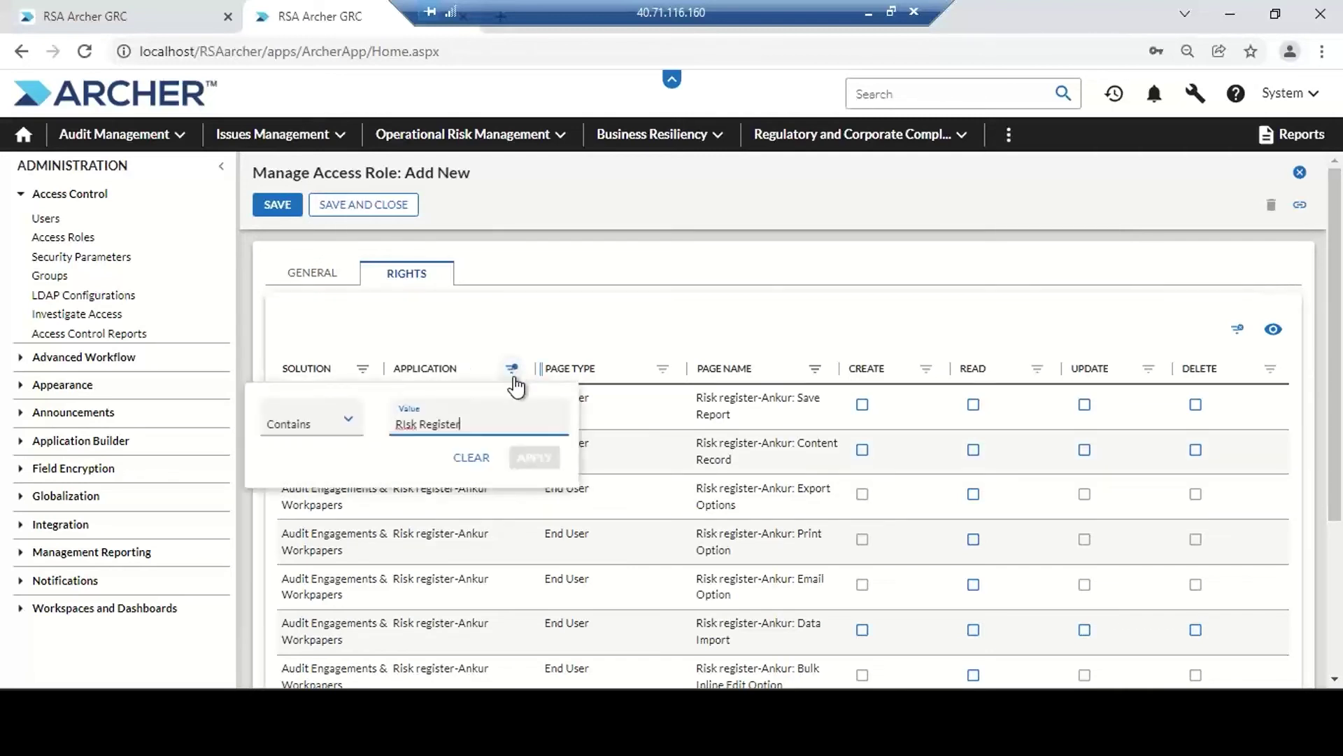
click(499, 415)
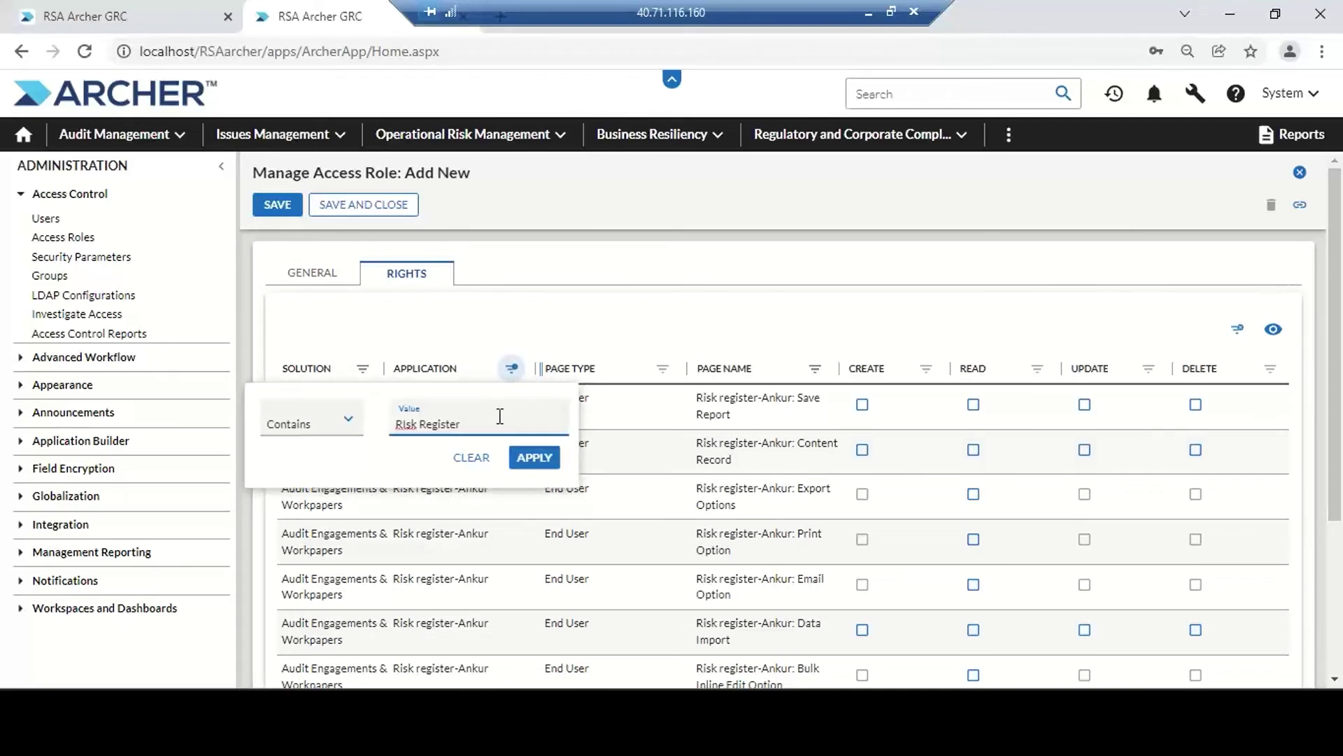
text(new)
click(531, 457)
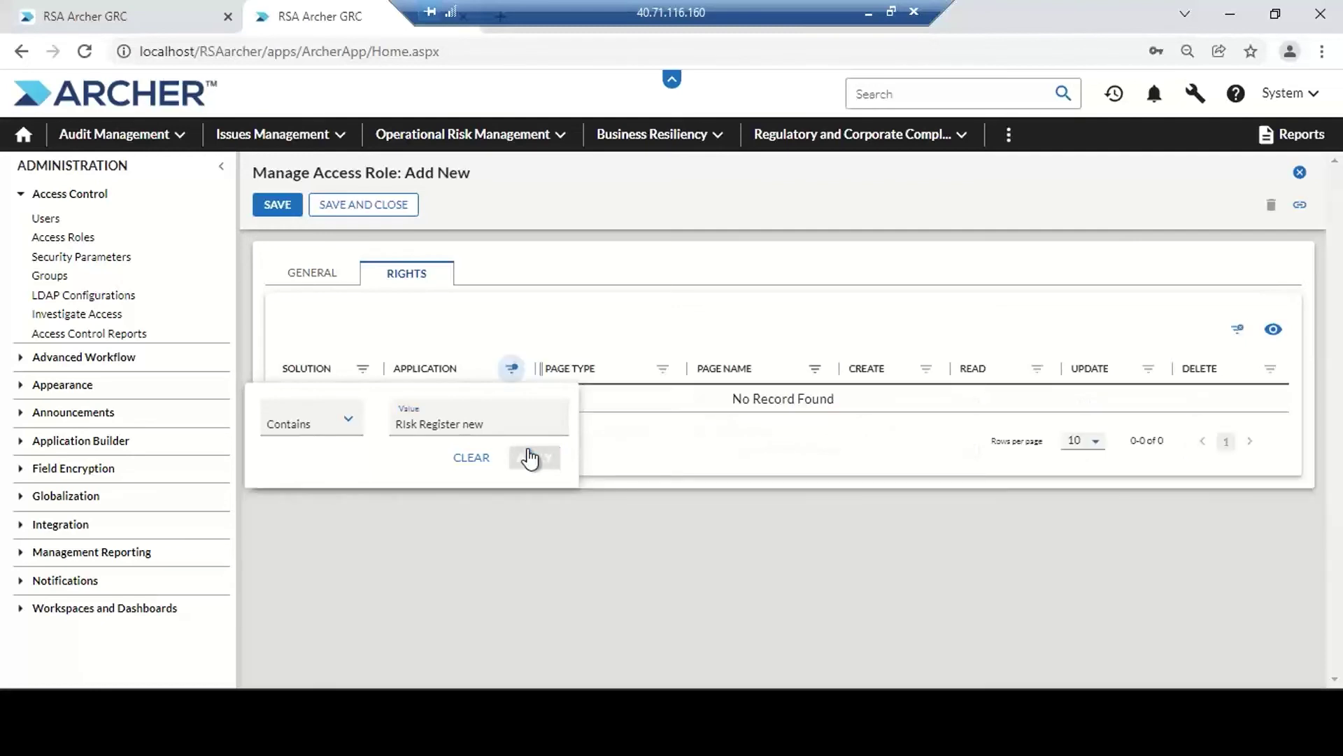
Filter the role's rights to applications containing "New Risk"
click(483, 420)
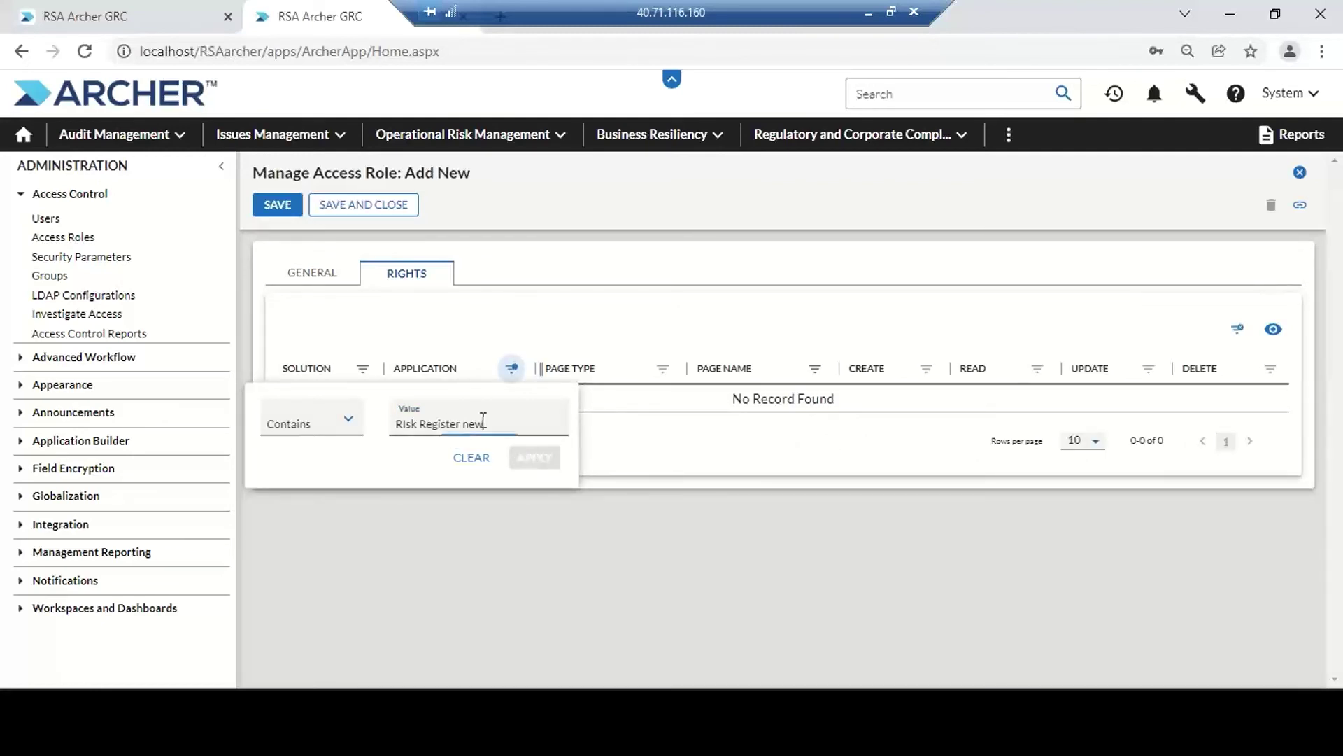
key(BackSpace)
key(BackSpace)
key(BackSpace)
key(BackSpace)
key(BackSpace)
key(BackSpace)
key(BackSpace)
key(BackSpace)
key(BackSpace)
key(BackSpace)
key(BackSpace)
key(BackSpace)
key(BackSpace)
key(BackSpace)
key(BackSpace)
key(BackSpace)
key(BackSpace)
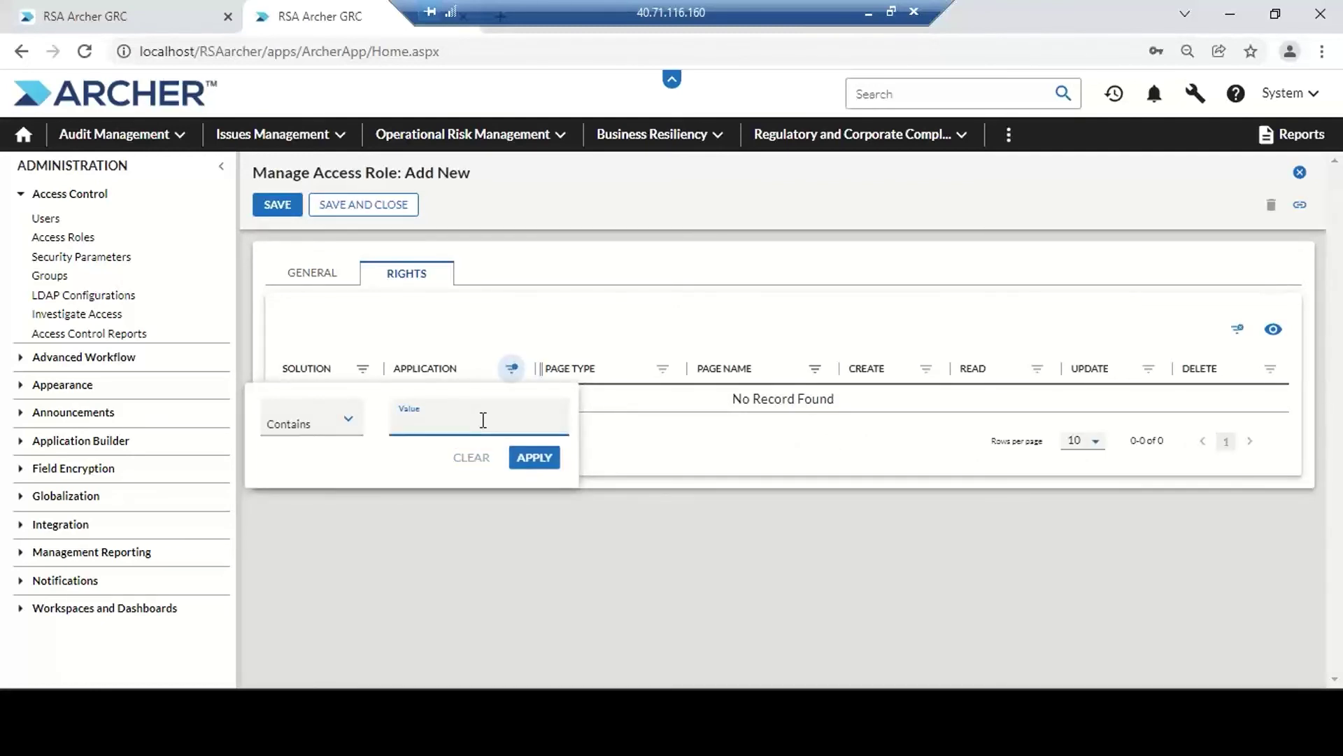
text(New RIsk)
key(BackSpace)
key(BackSpace)
key(BackSpace)
text(isk)
click(541, 461)
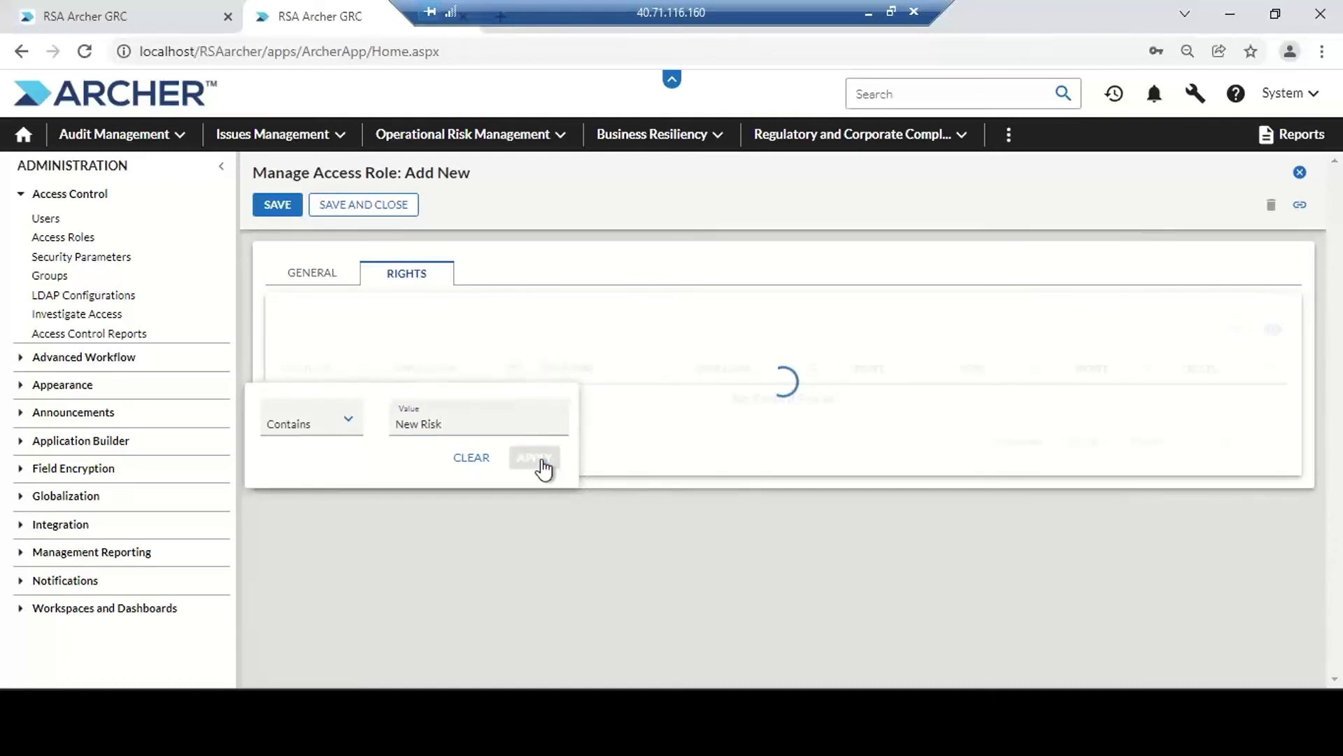
click(641, 337)
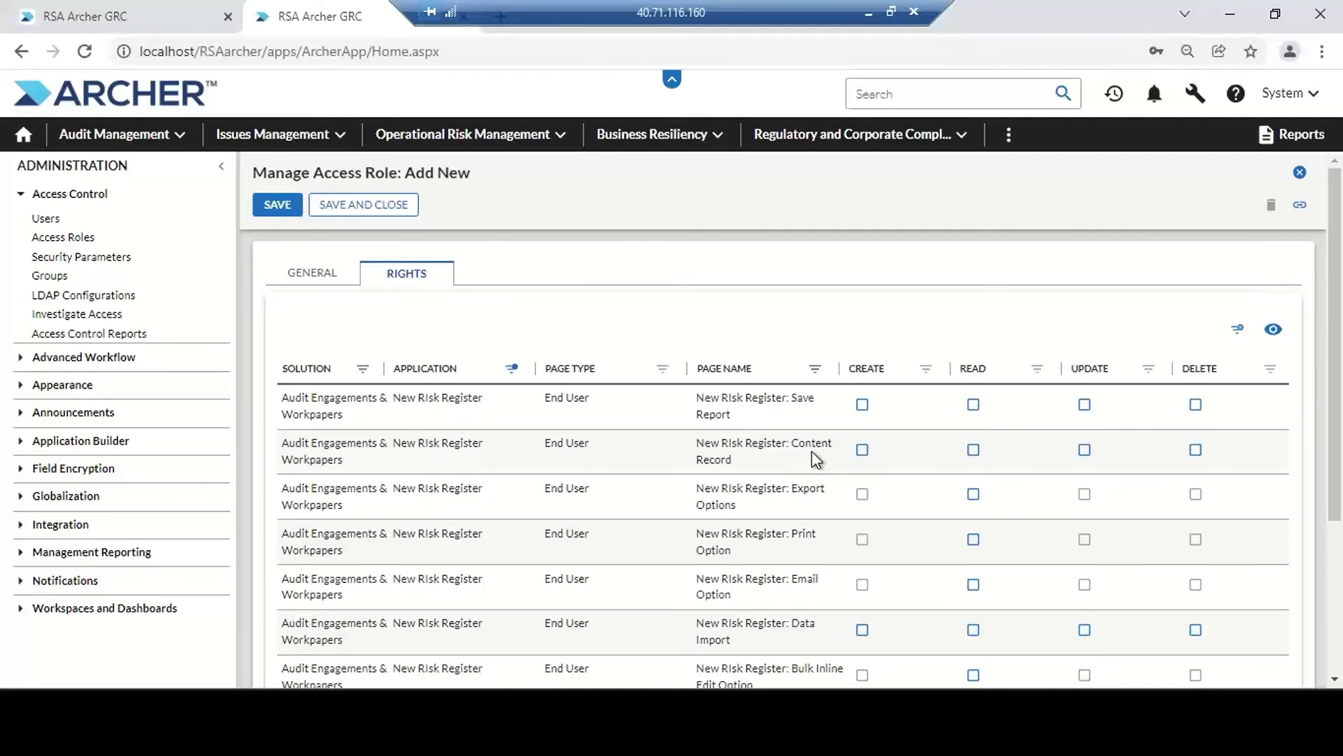
Grant create, read and update rights on New Risk Register's Save Report and Content Record pages, and save the role
click(862, 451)
click(993, 451)
click(1086, 452)
click(864, 407)
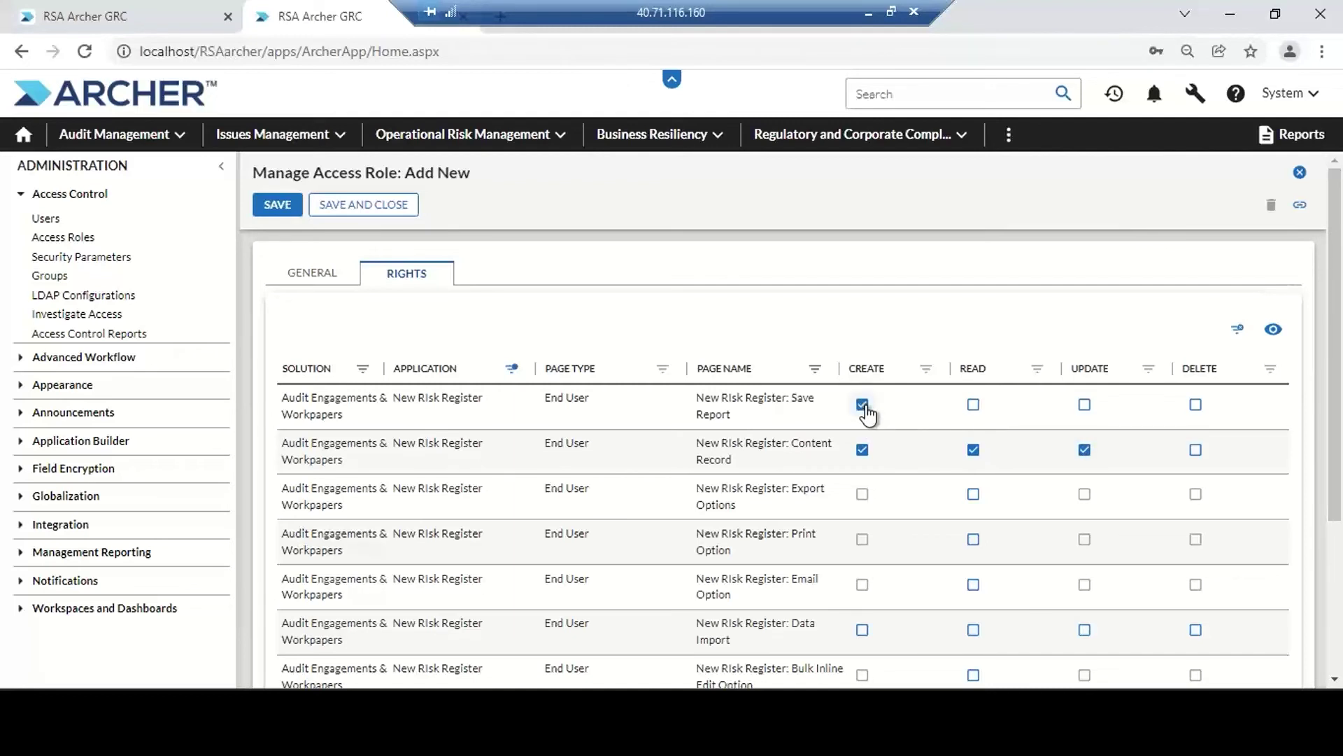
click(974, 409)
click(1085, 408)
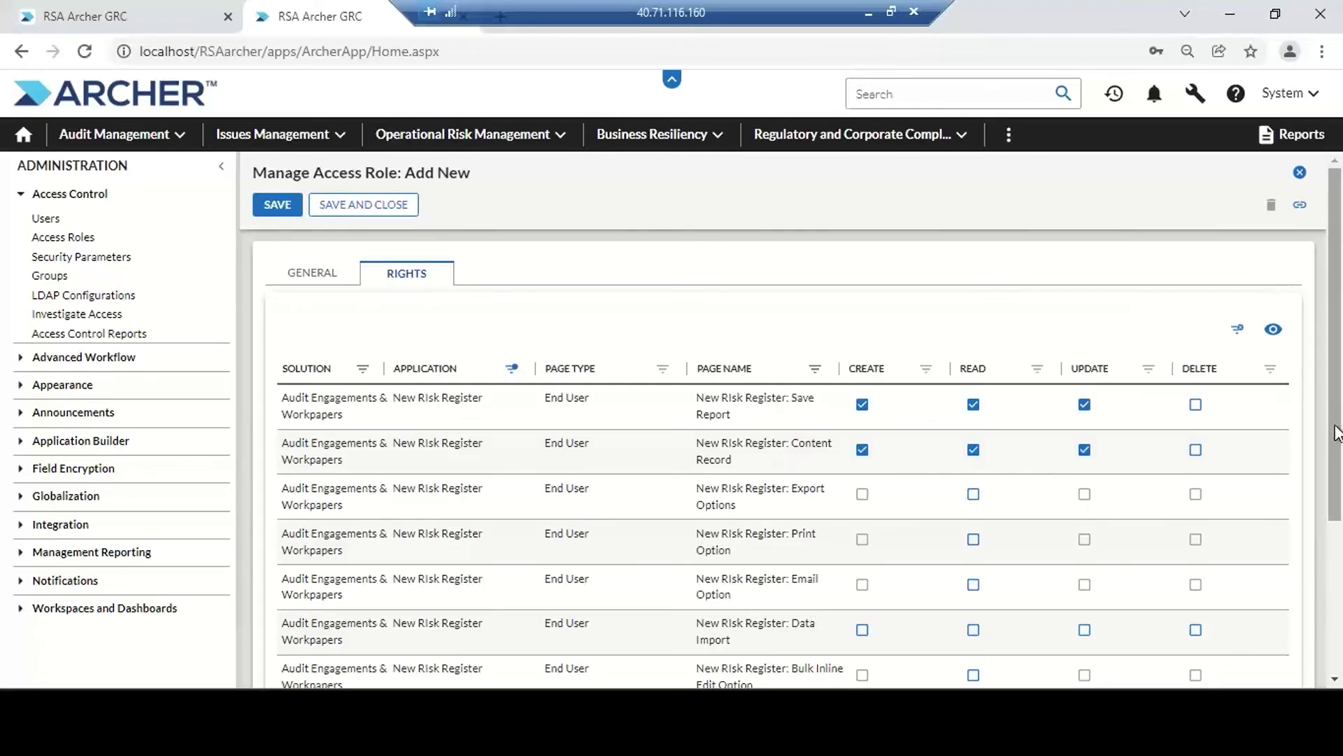
scroll(1335, 462, down, 1)
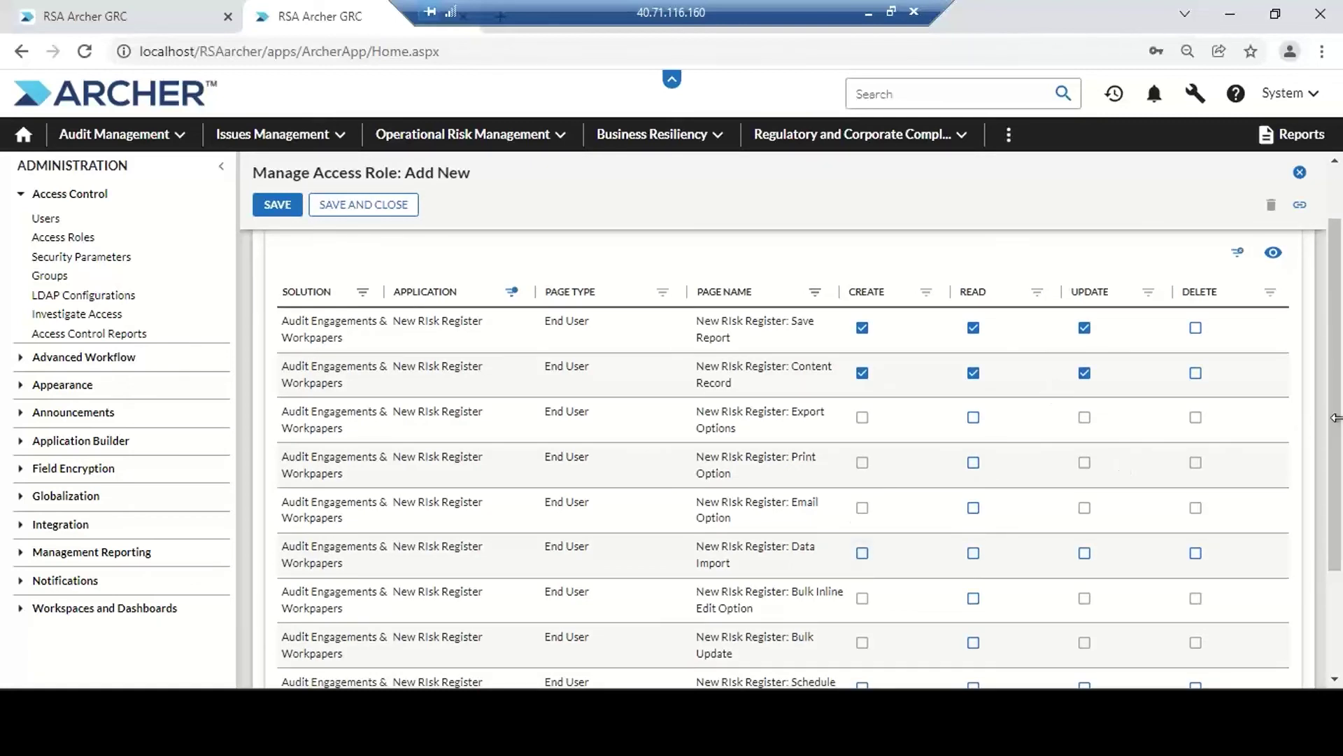
drag(1335, 418, 1337, 364)
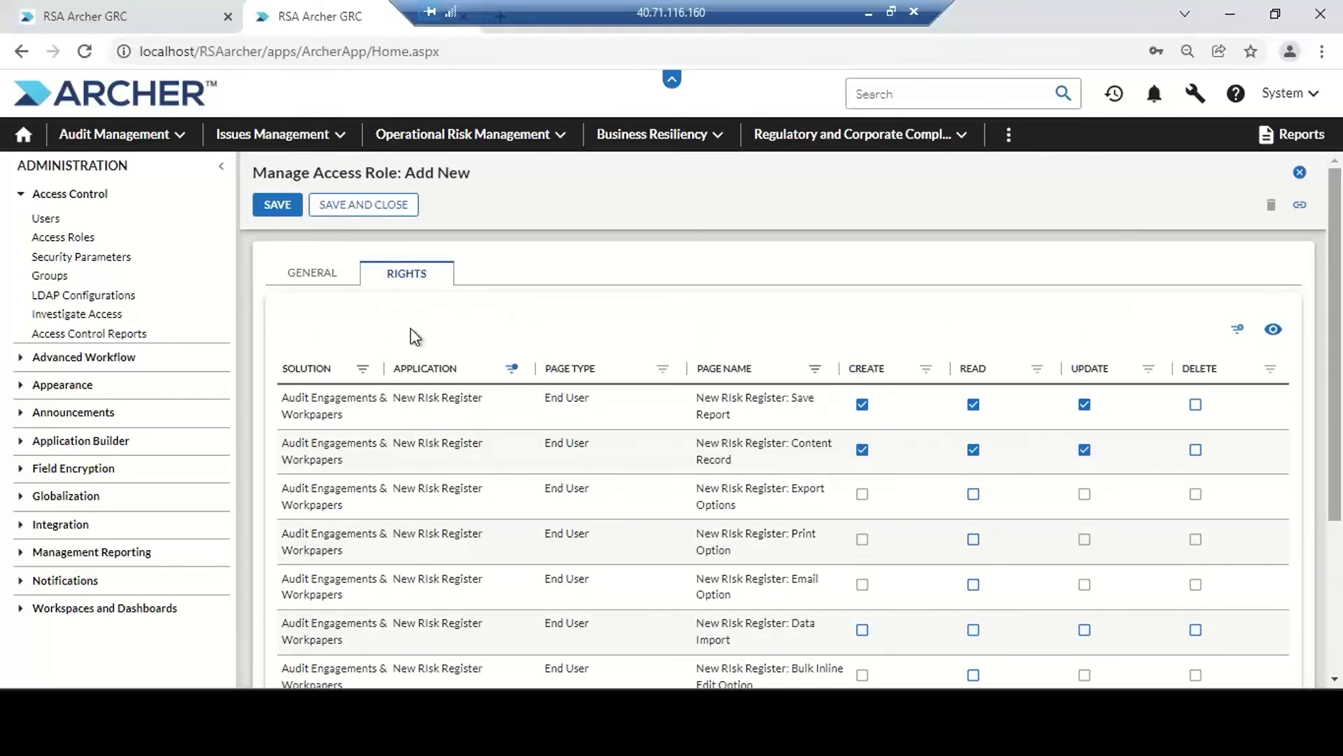
click(278, 205)
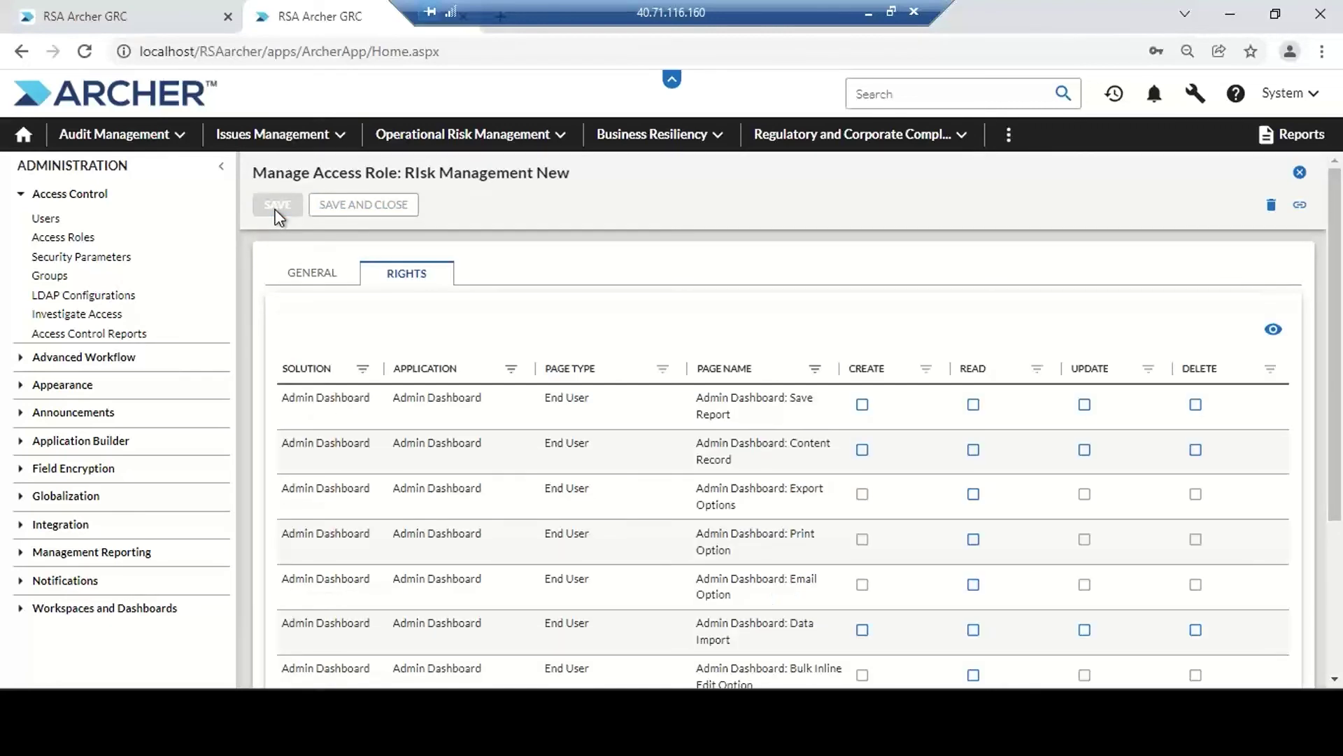
Enable group assignment for the new access role, assign it to the Risk Management group, and save the role
click(302, 275)
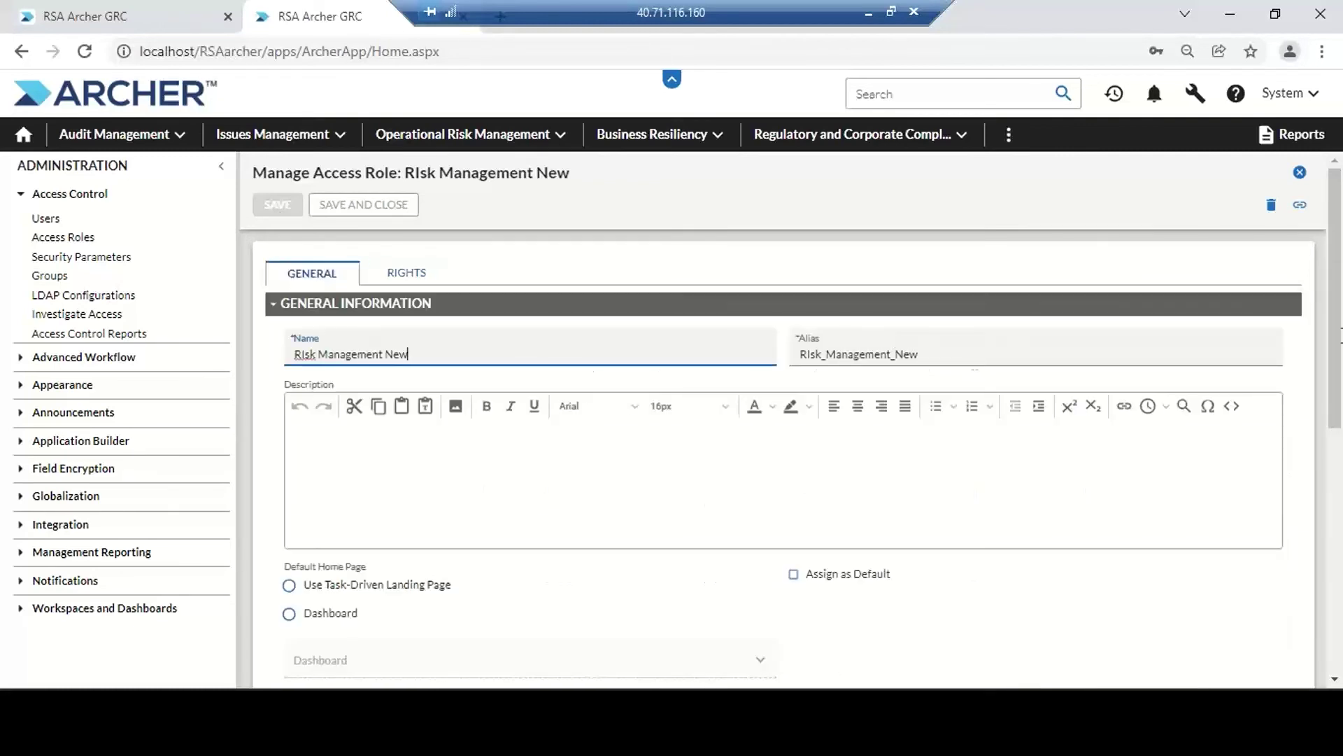
drag(1336, 399, 1335, 509)
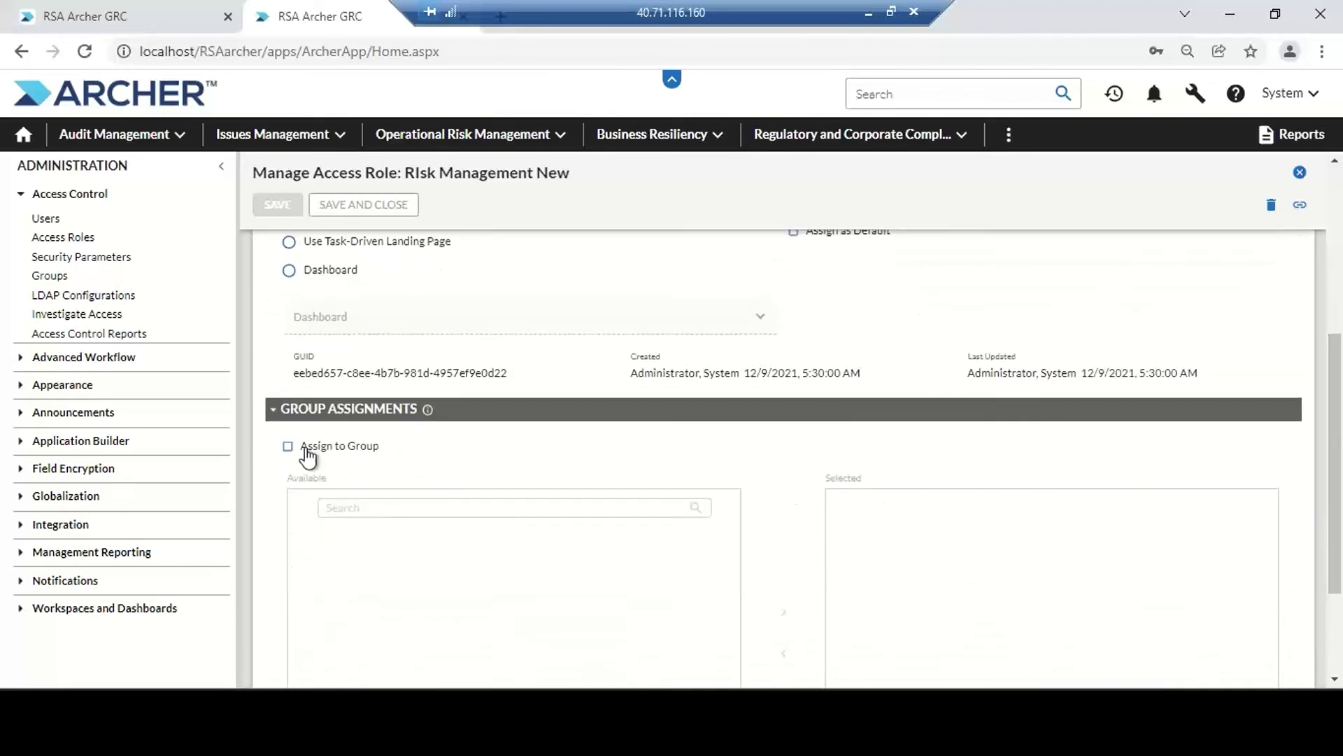
click(288, 447)
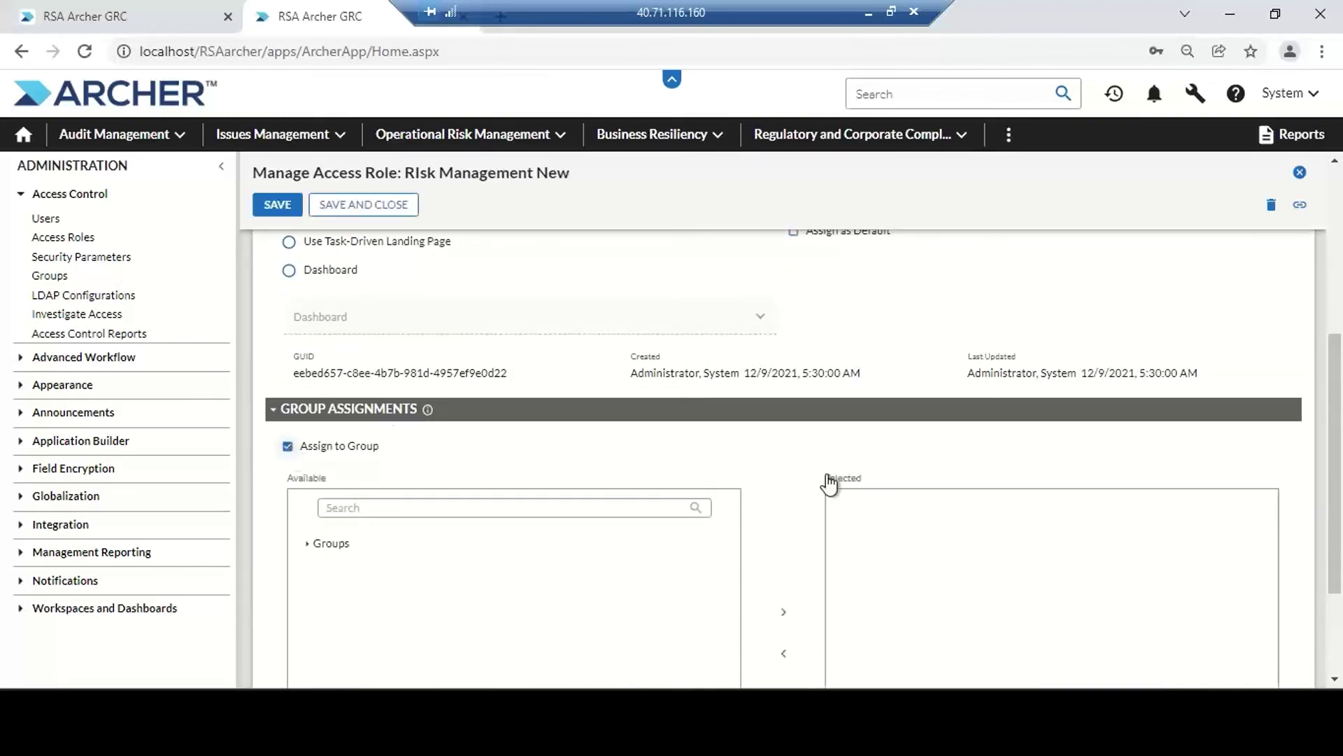
drag(1336, 455, 1337, 482)
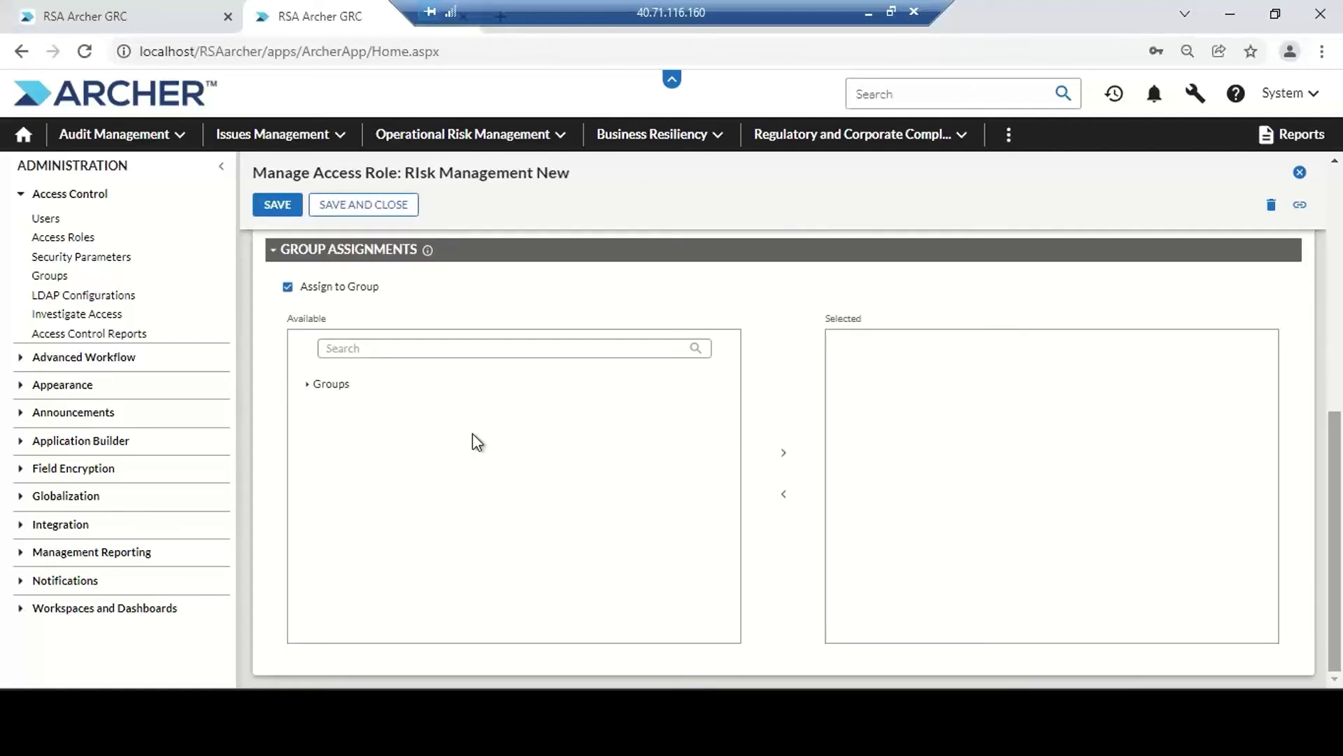
click(308, 385)
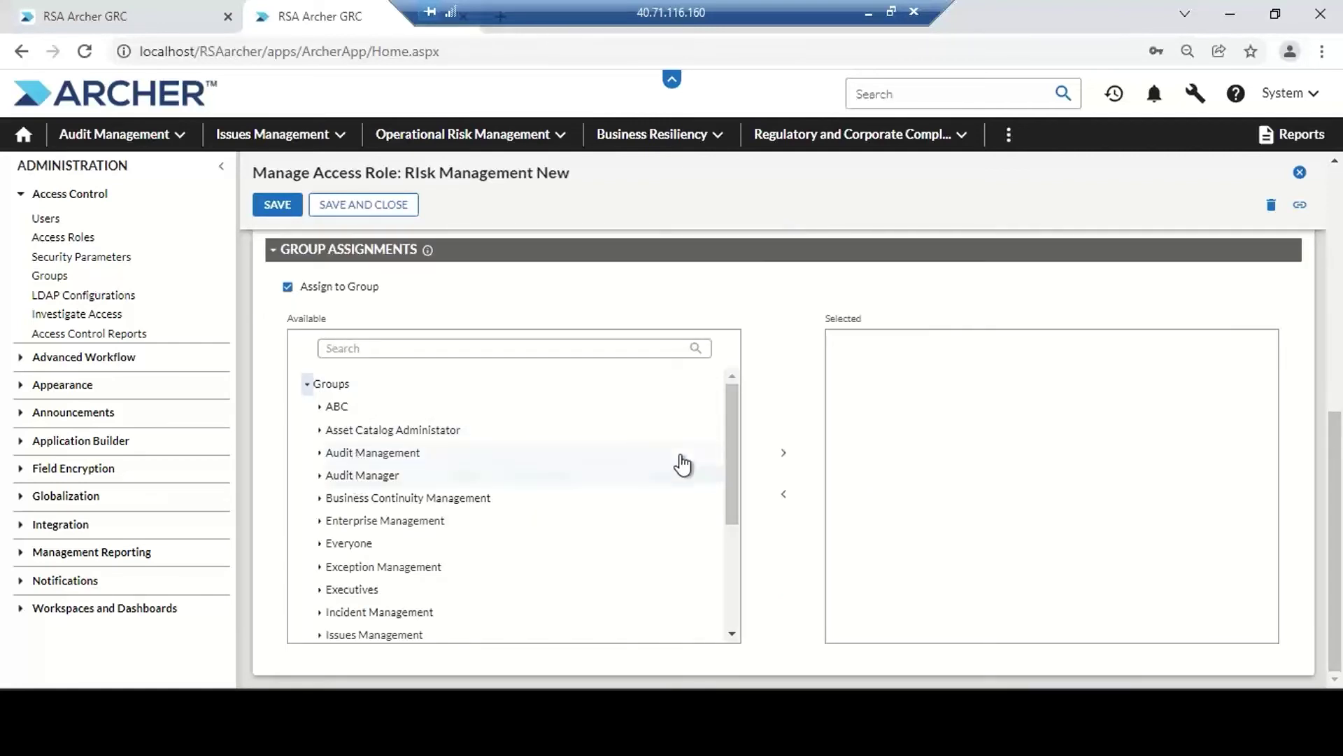
drag(729, 456, 727, 522)
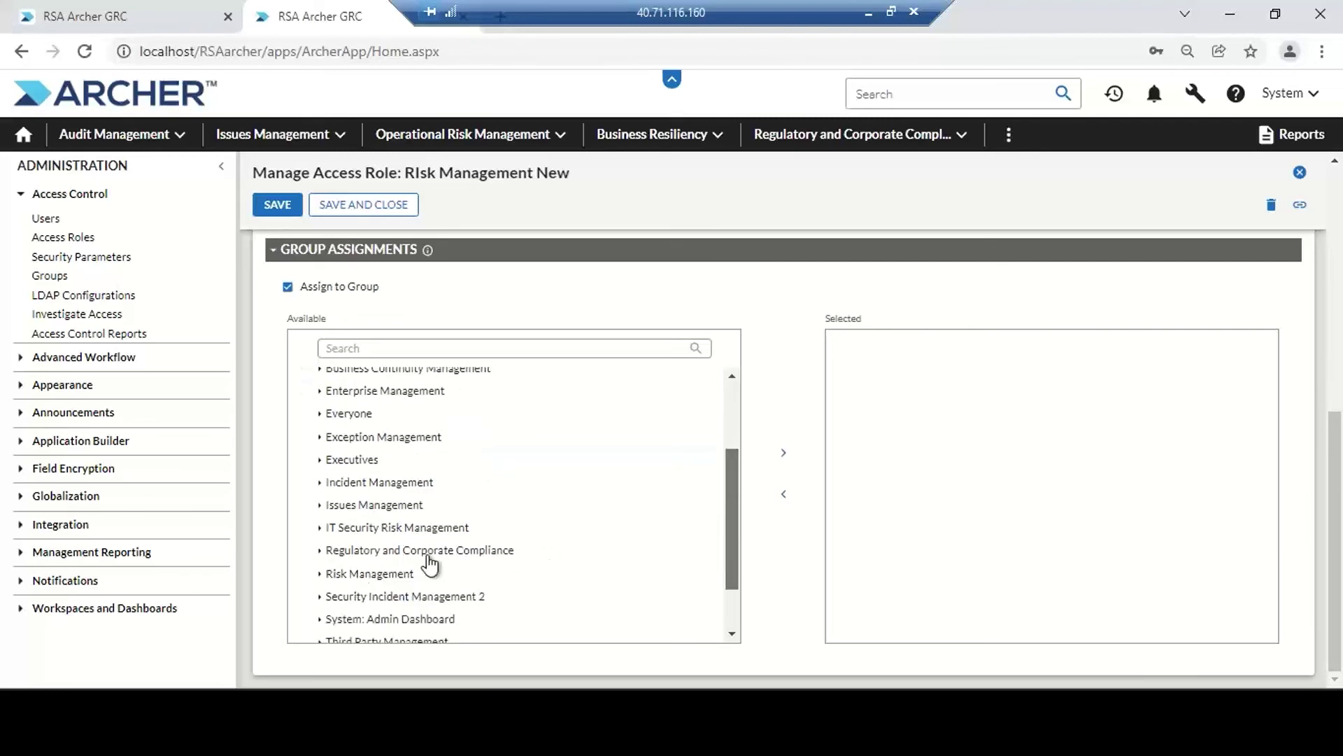
click(370, 574)
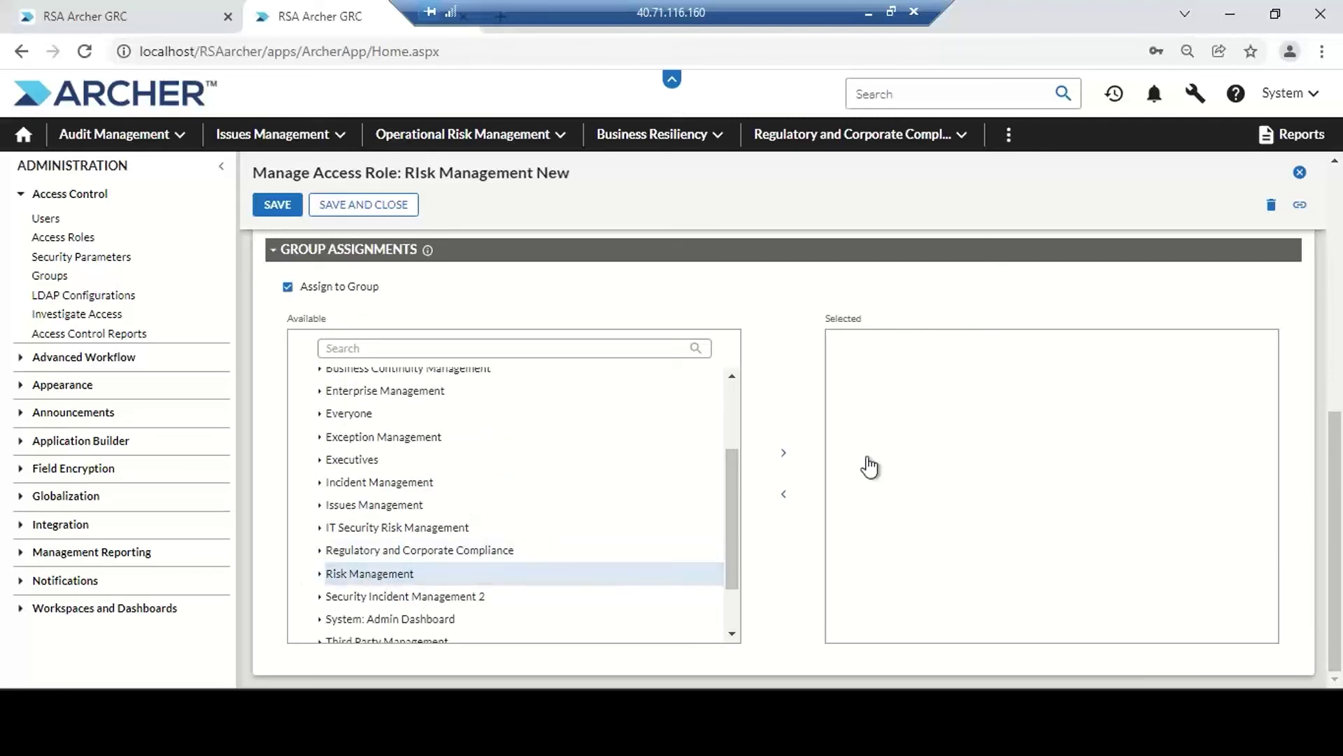
click(781, 456)
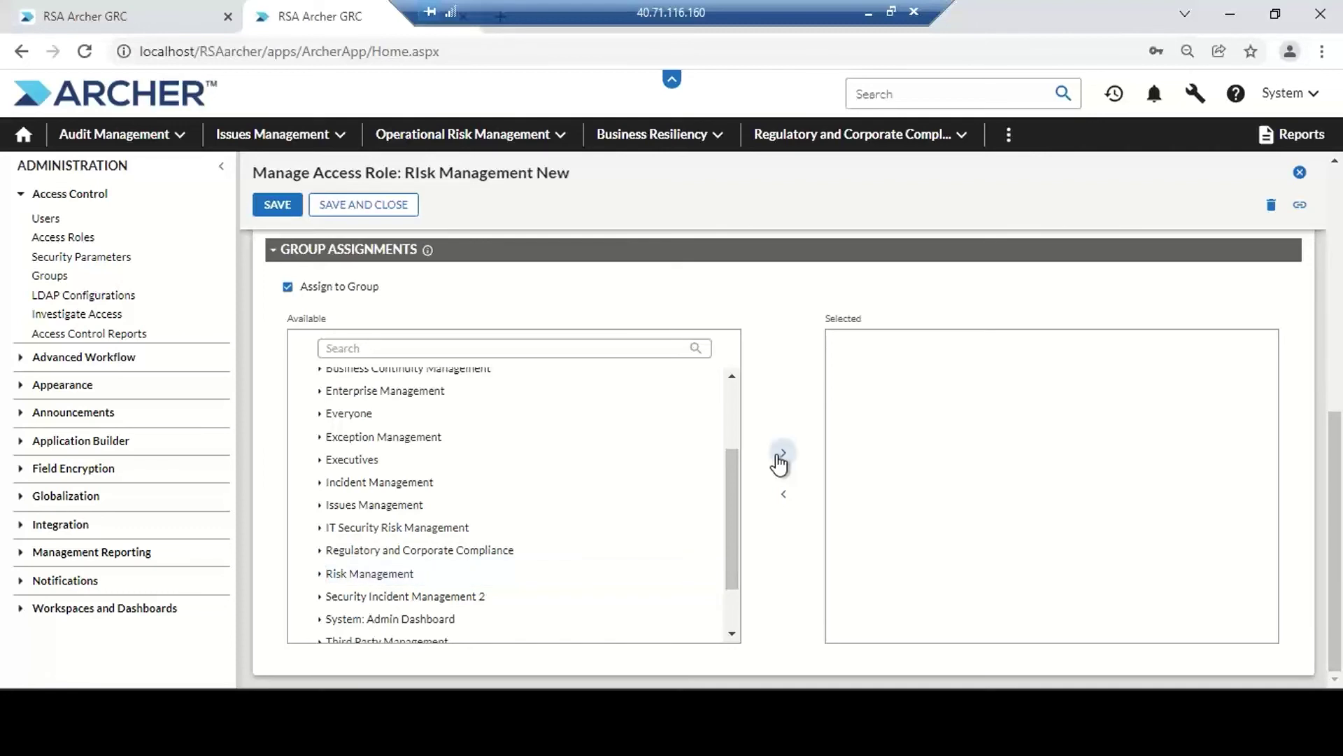
click(282, 205)
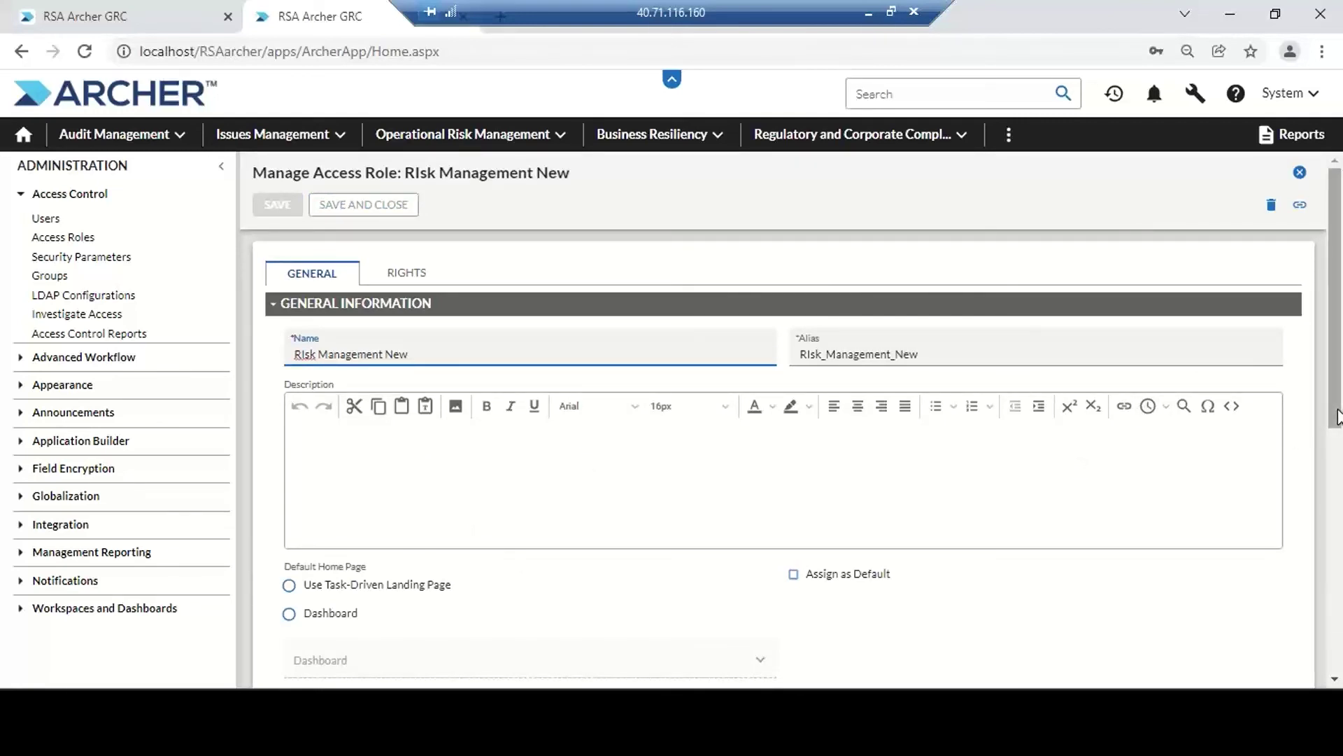
scroll(1338, 418, down, 3)
scroll(1337, 383, up, 3)
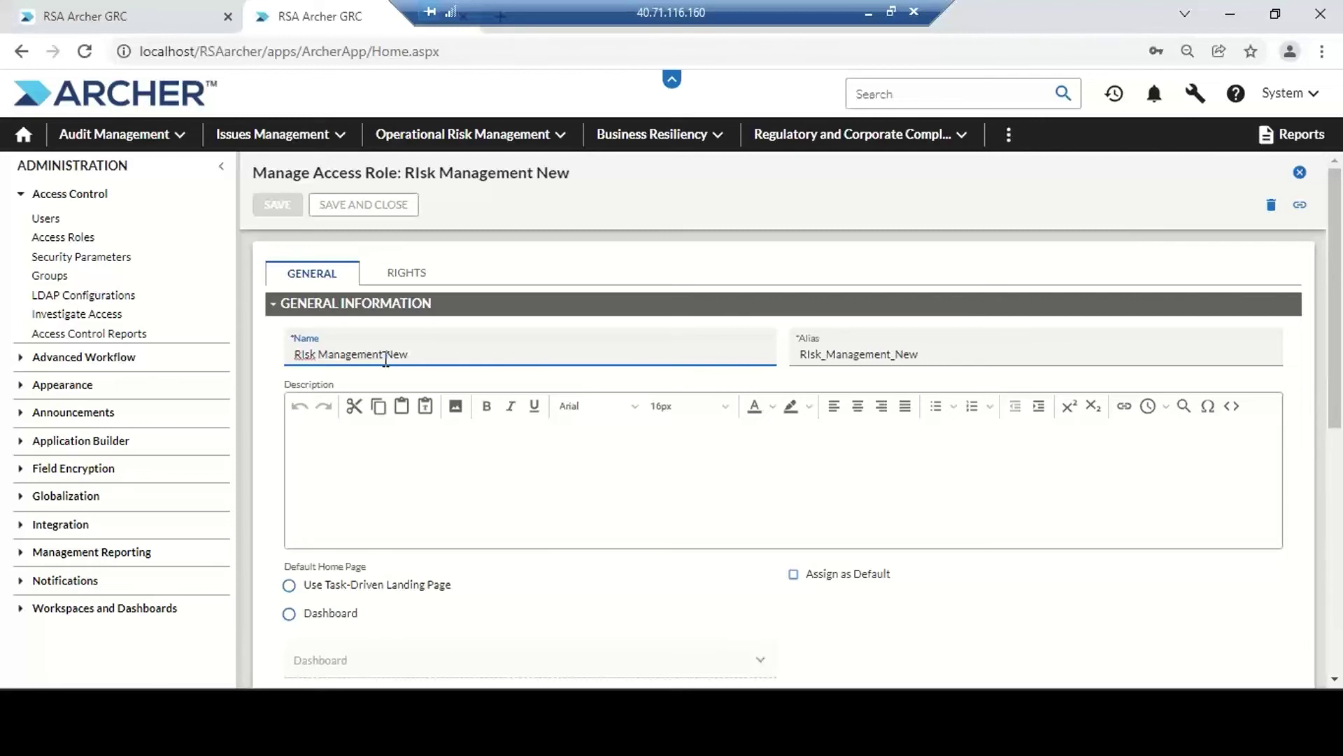
Switch to the Notepad notes and review the line linking user, group and access role with its application rights
click(869, 12)
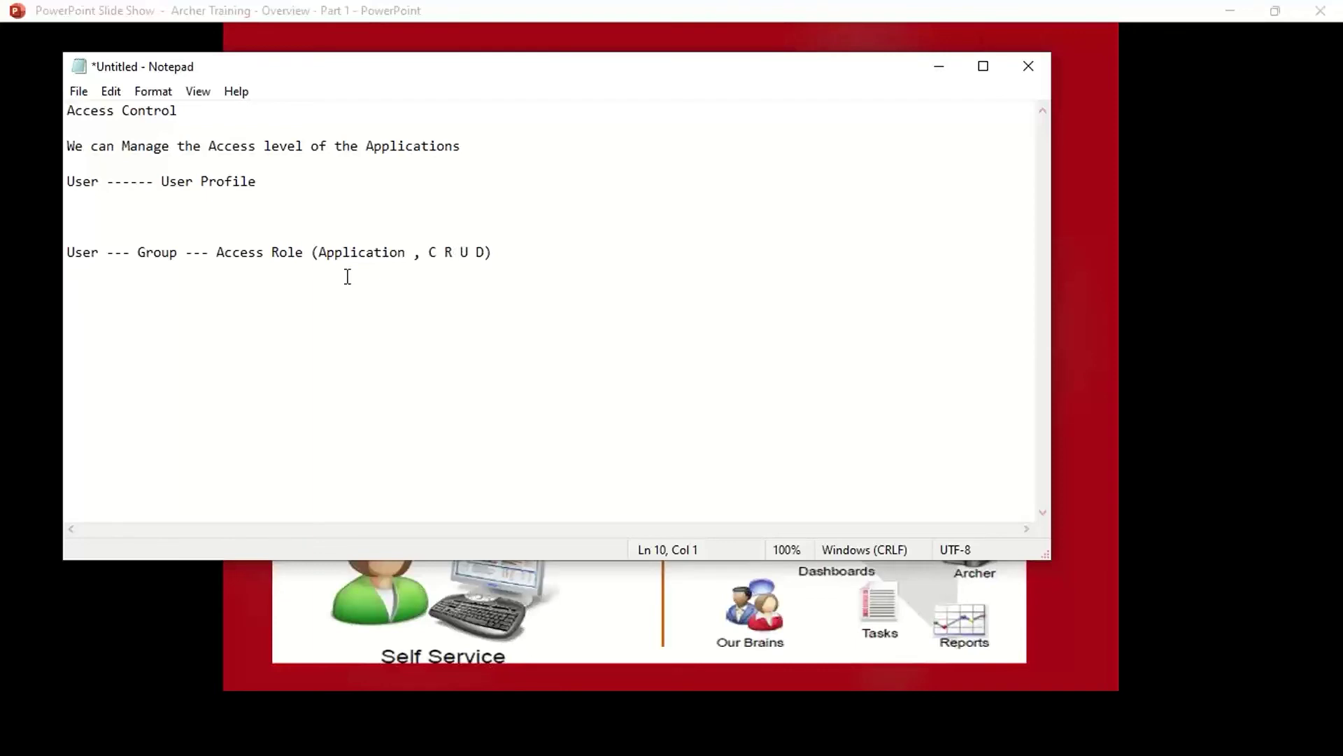
click(522, 258)
click(219, 282)
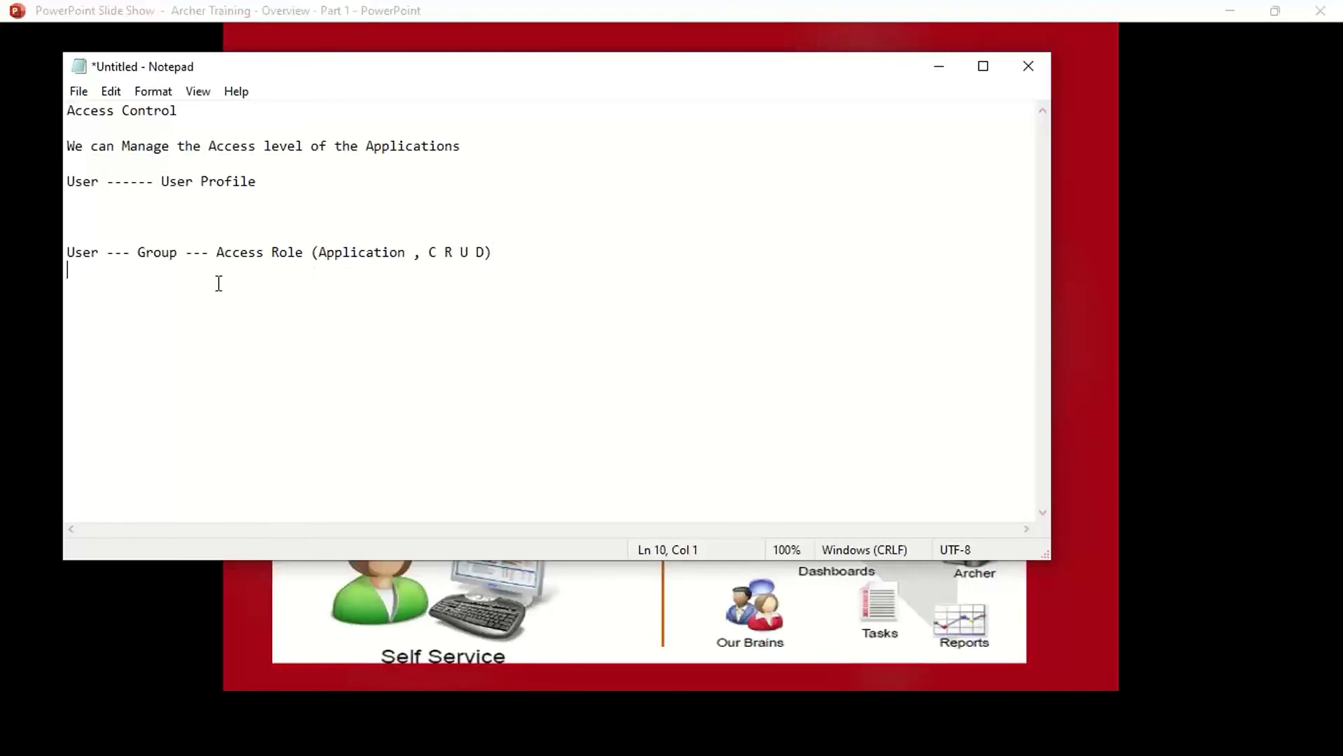
shift+click(142, 255)
drag(139, 253, 75, 254)
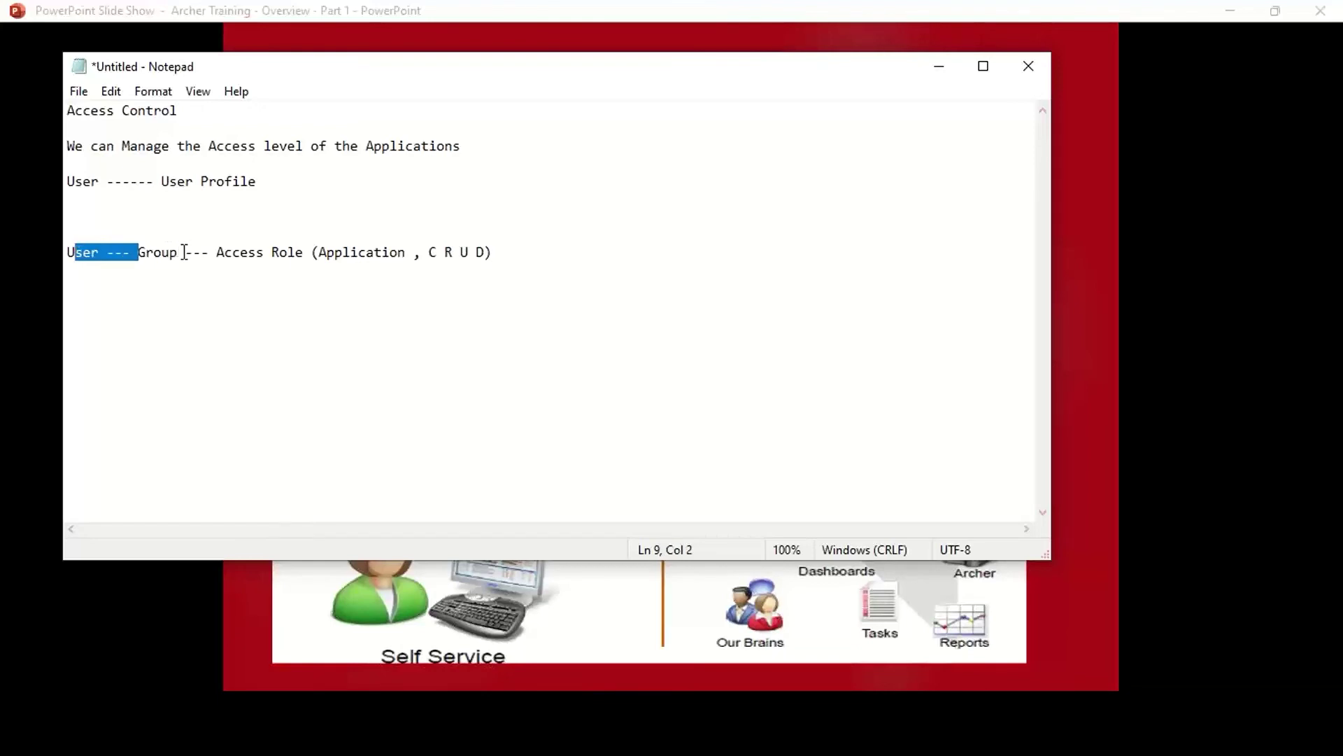
drag(184, 252, 99, 253)
drag(518, 252, 70, 249)
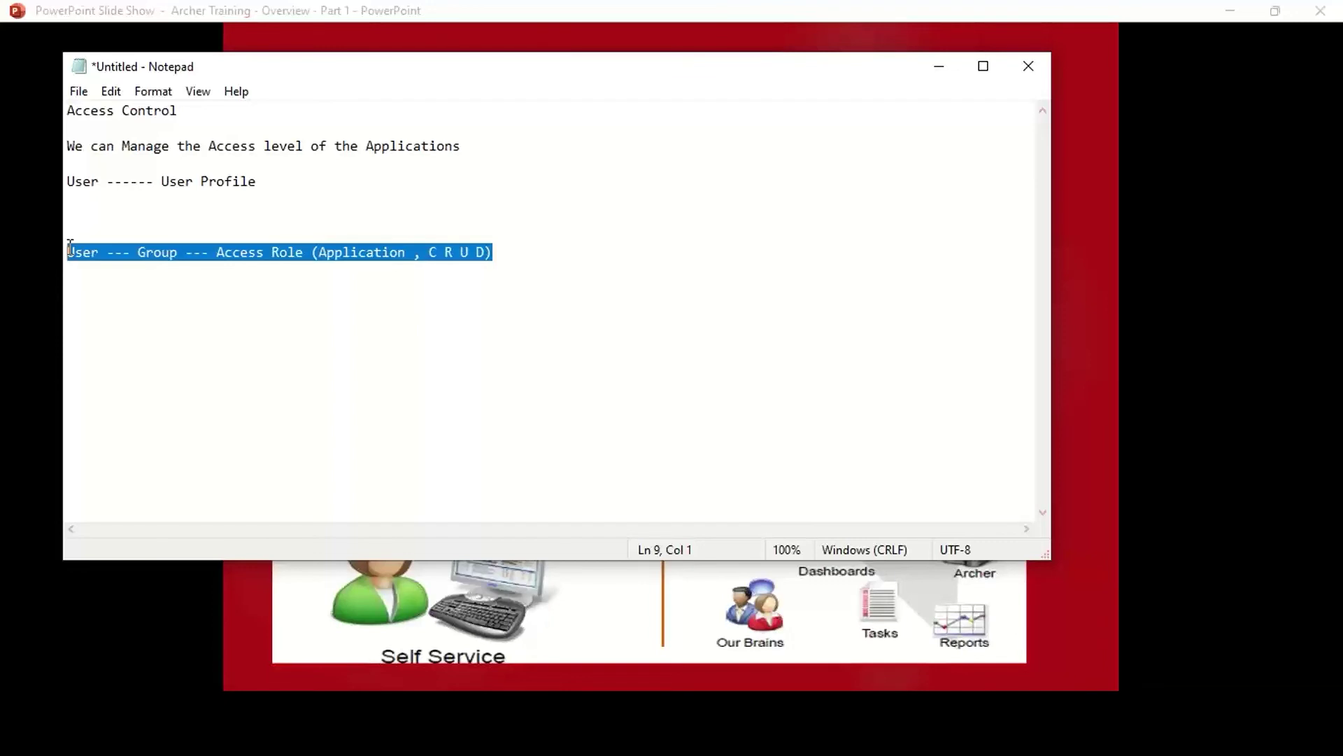
click(314, 354)
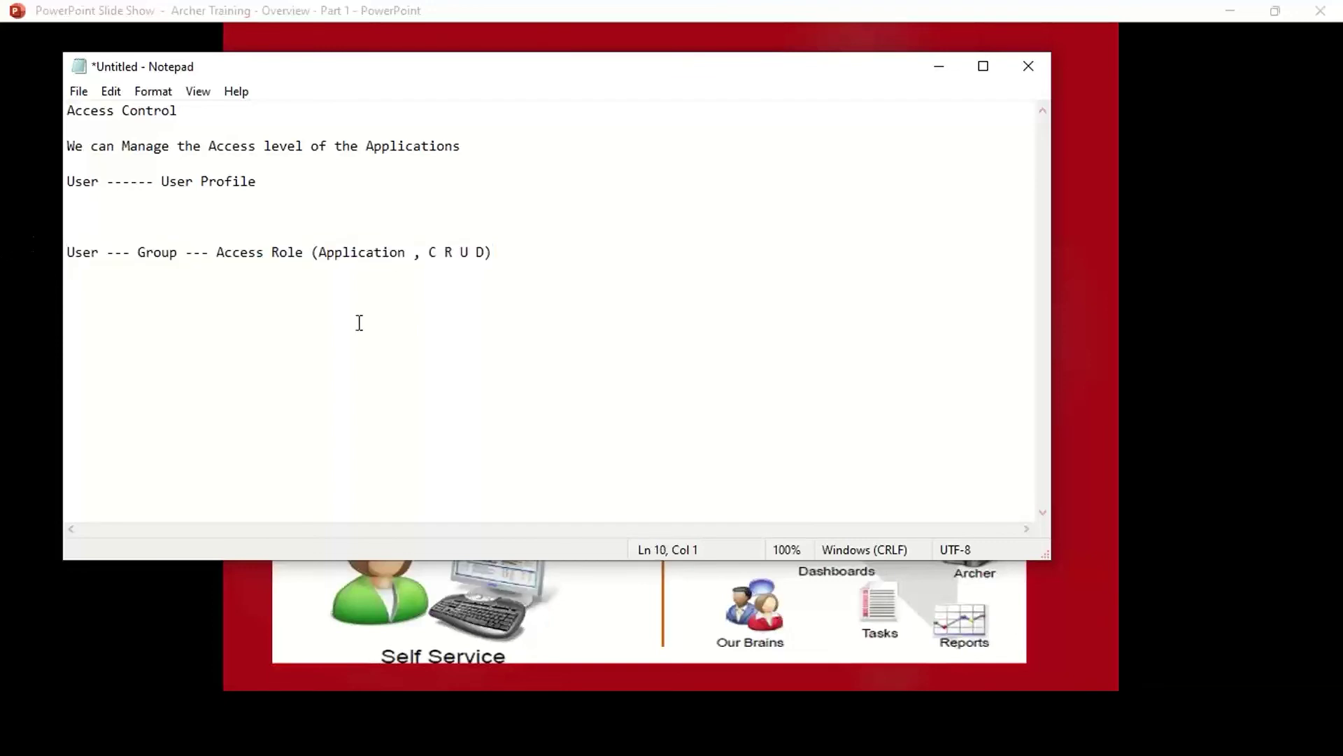
Put the notes away and advance the PowerPoint slide show to the Basic Definitions slide
click(940, 70)
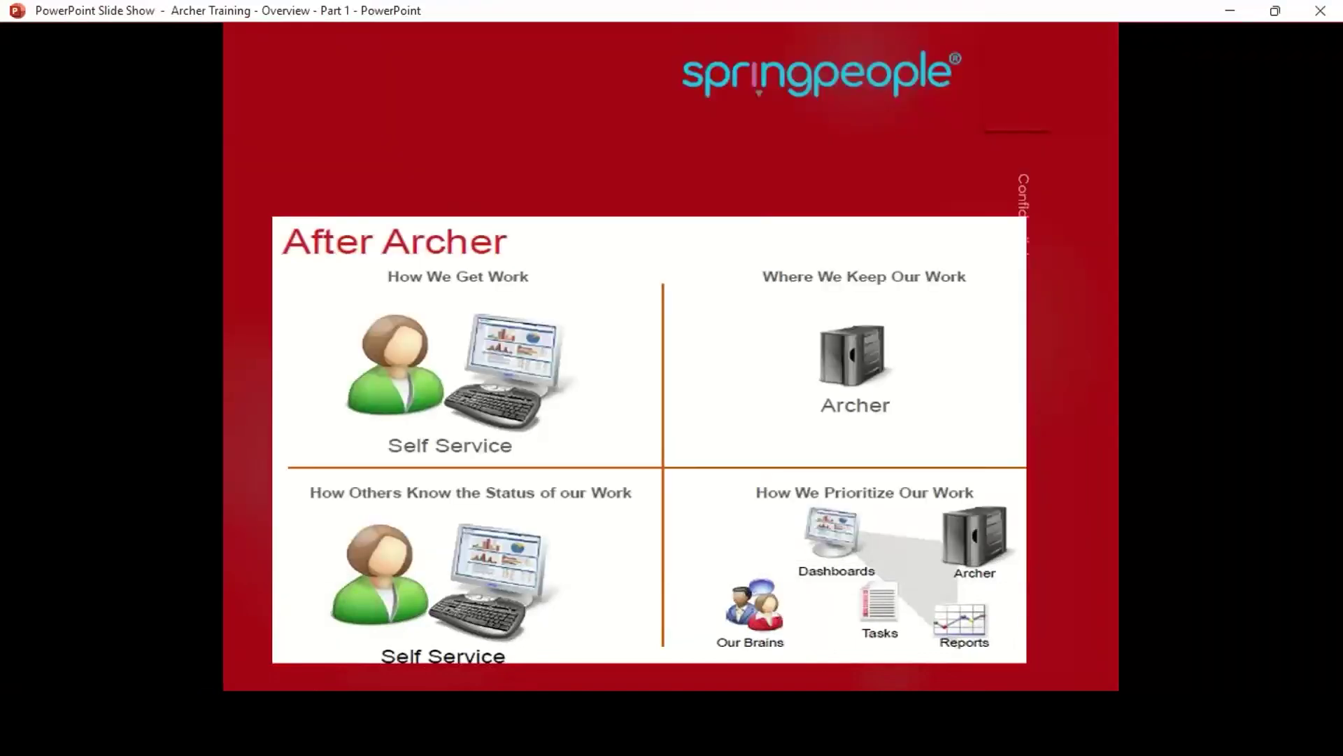
click(583, 362)
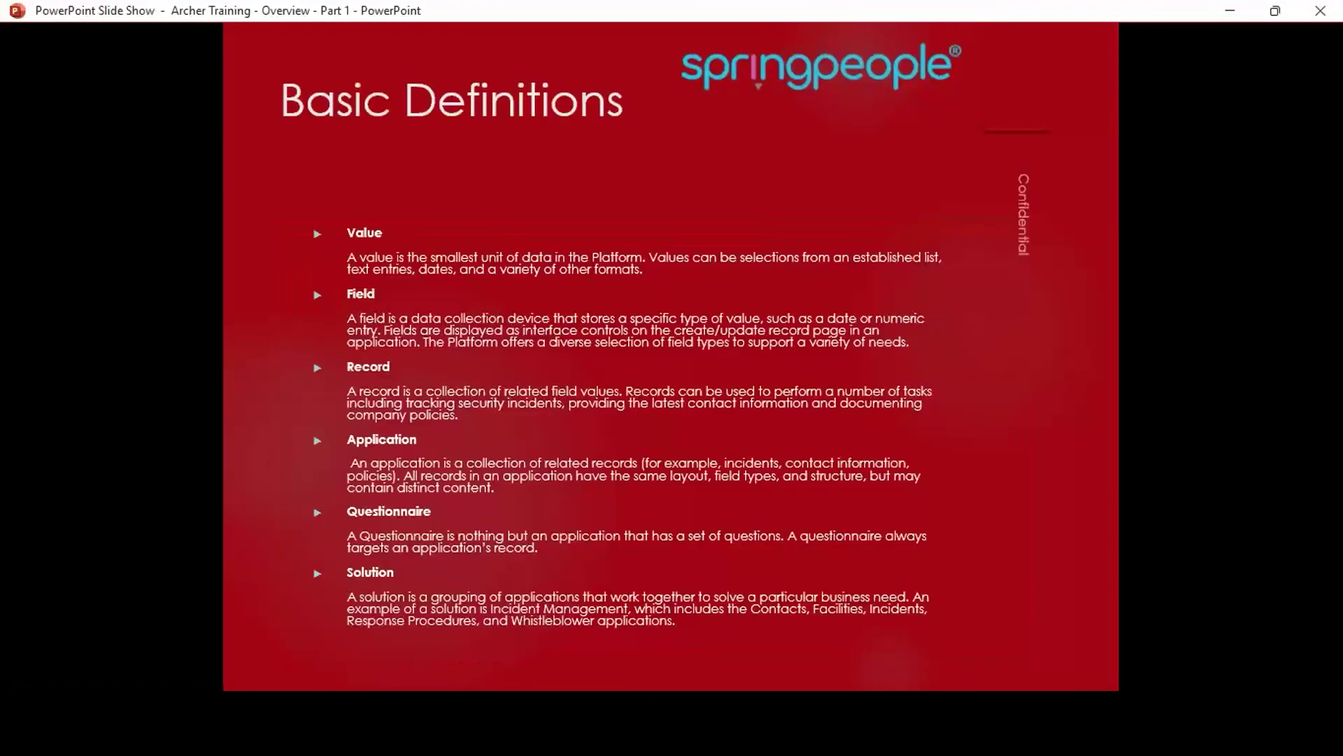
key(Left)
key(Right)
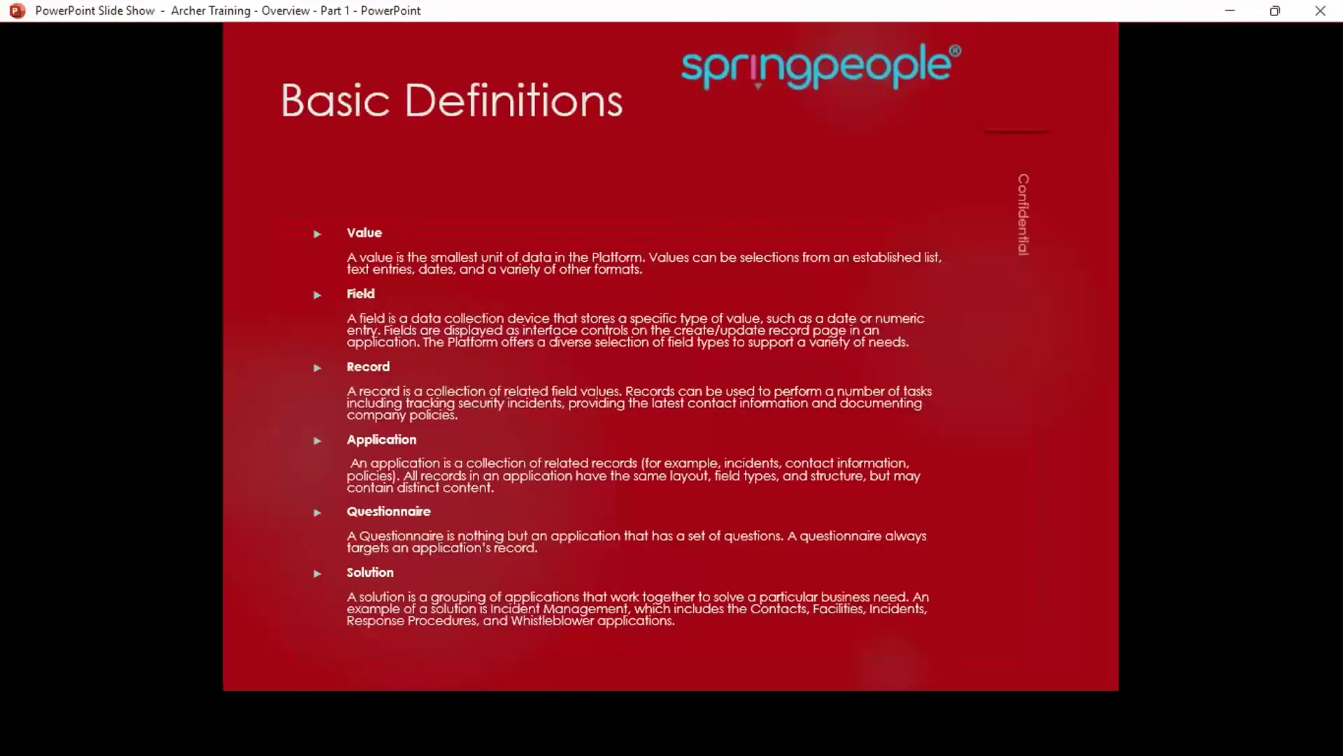
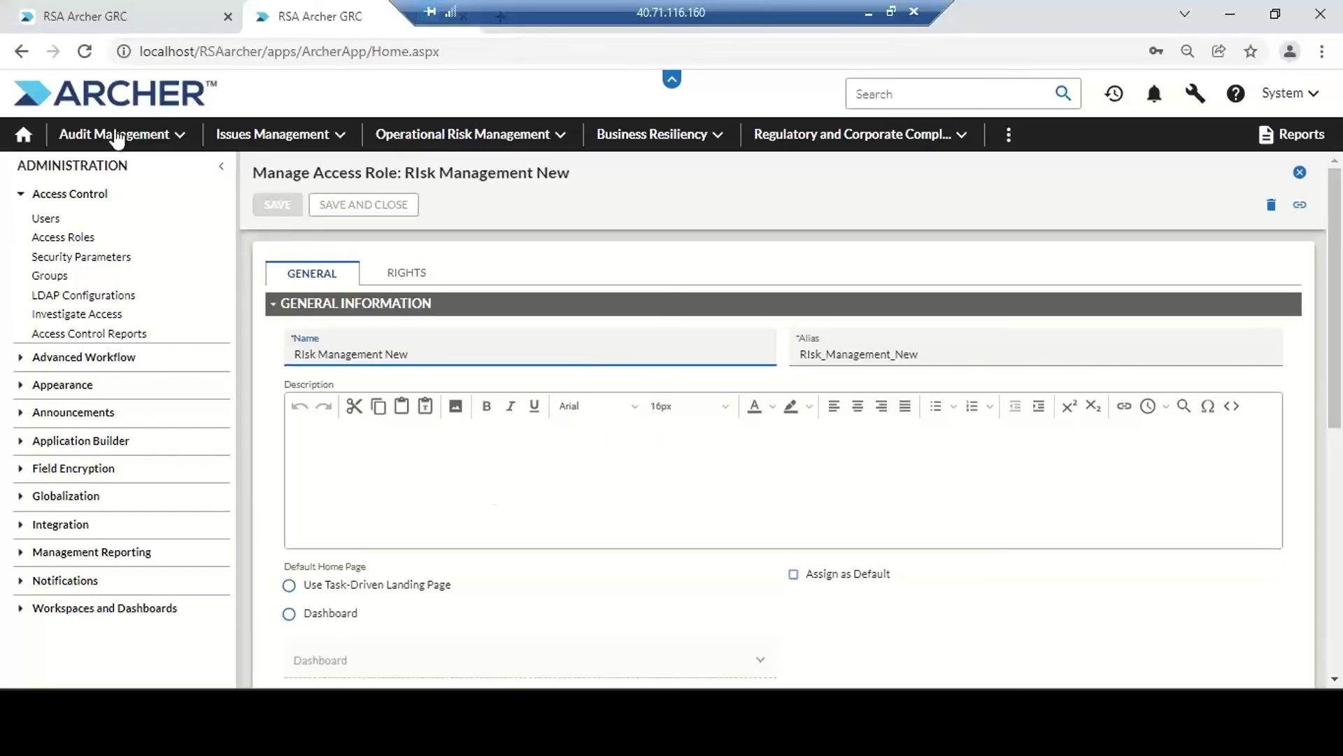
Open the New Risk Register application from Audit Engagements & Workpapers in the Audit Management workspace
click(179, 138)
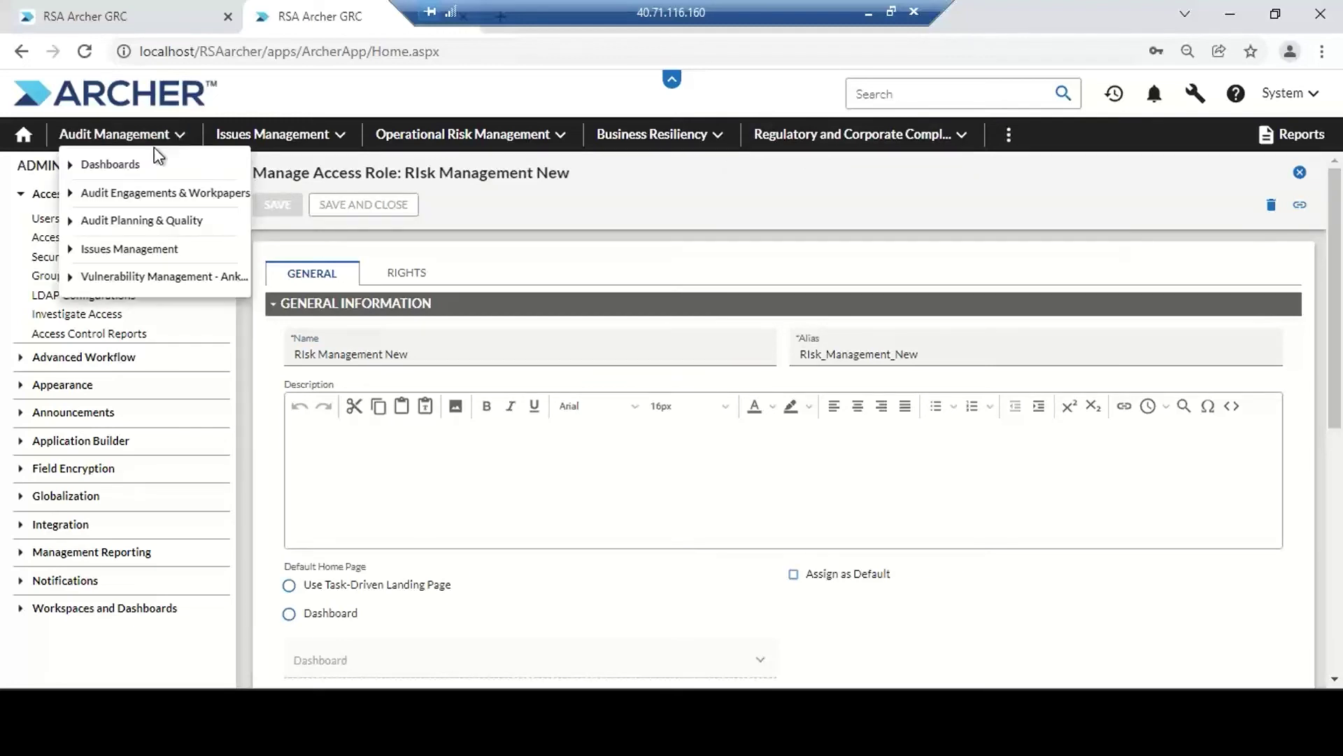
click(72, 196)
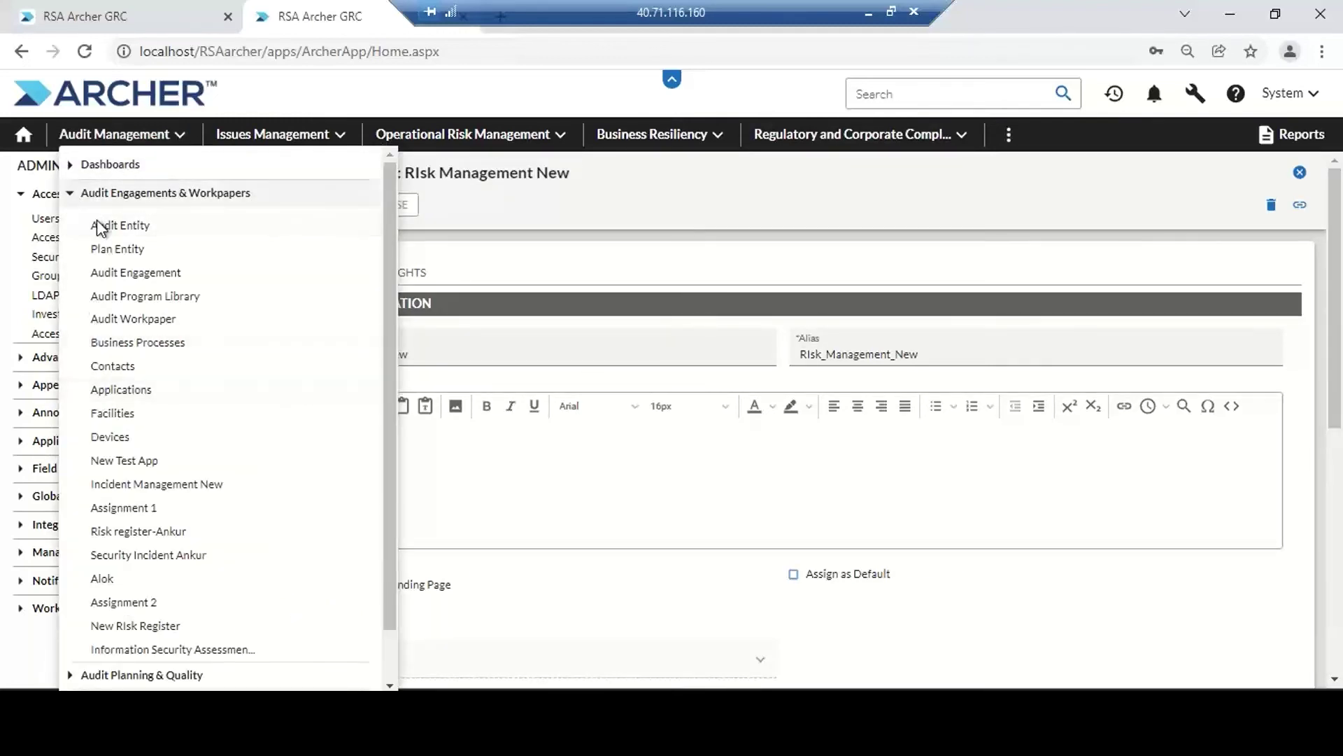
click(144, 626)
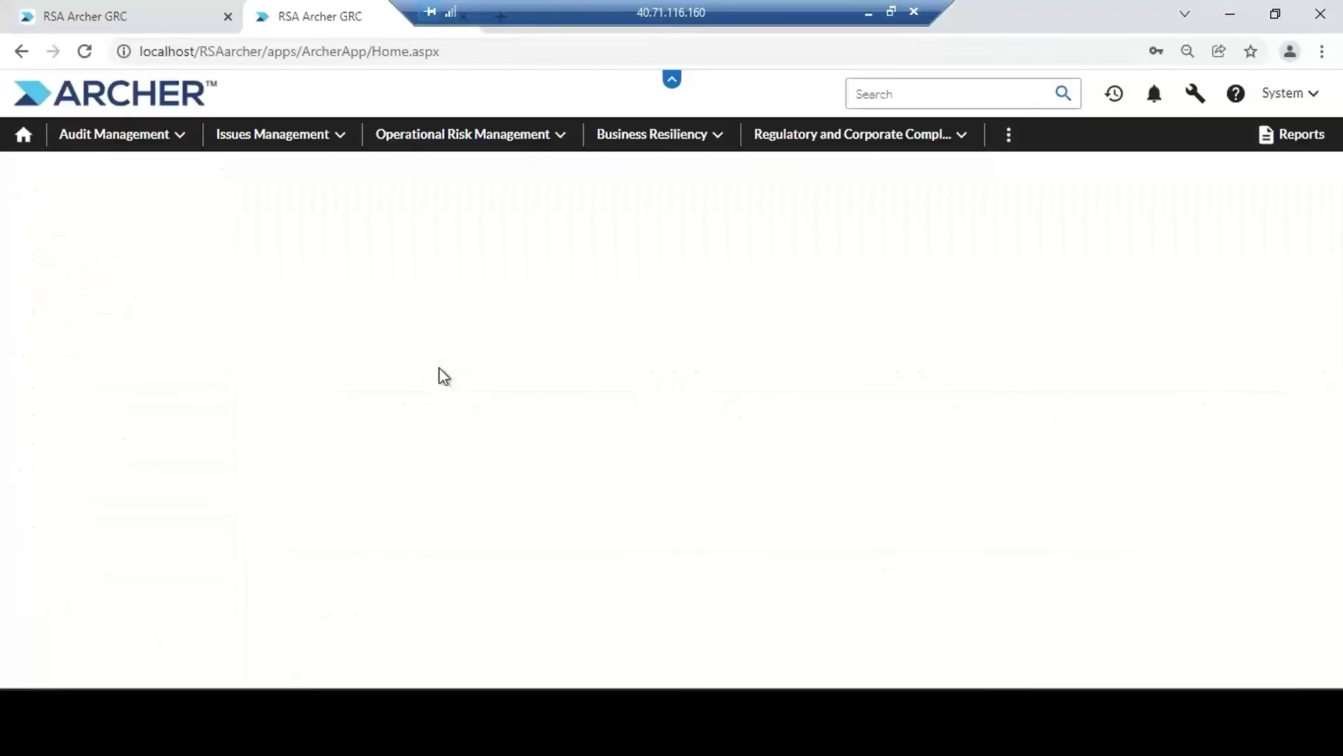
Examine the administration features available under Access Control, Advanced Workflow and Integration
click(1197, 95)
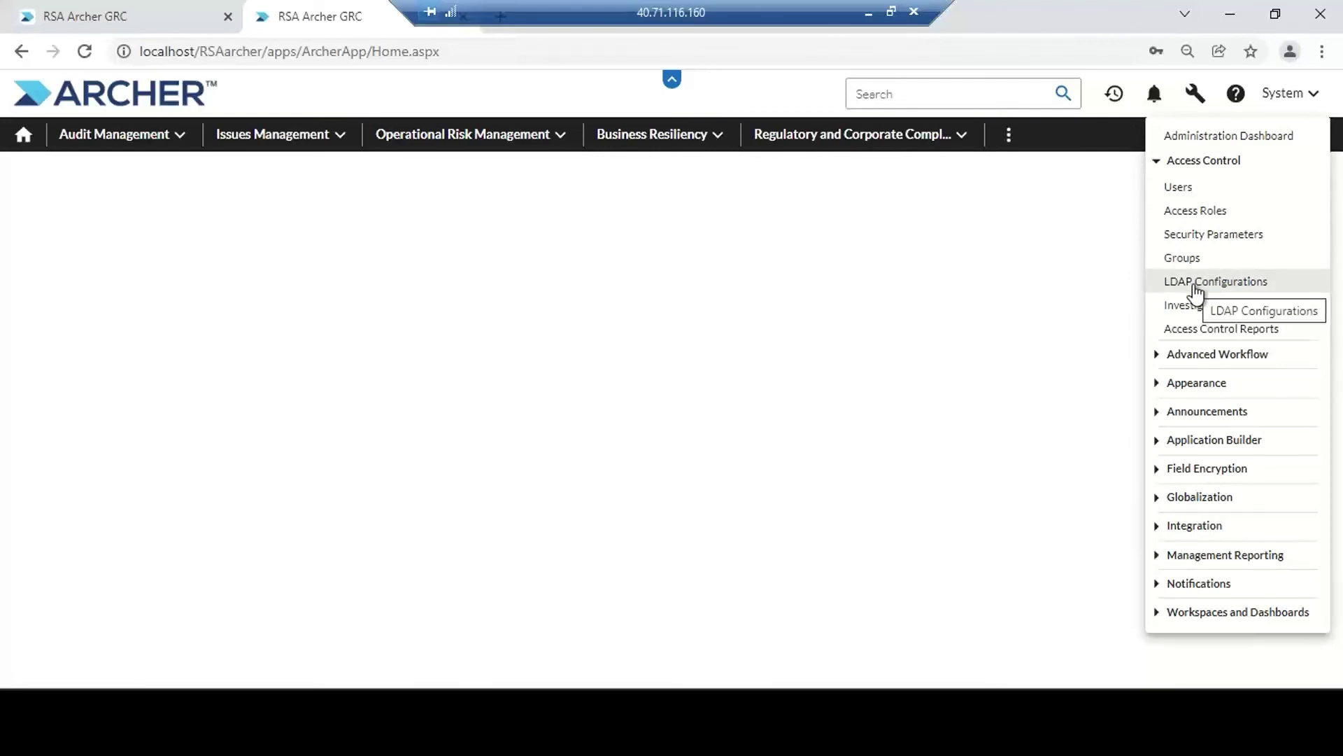
click(1161, 363)
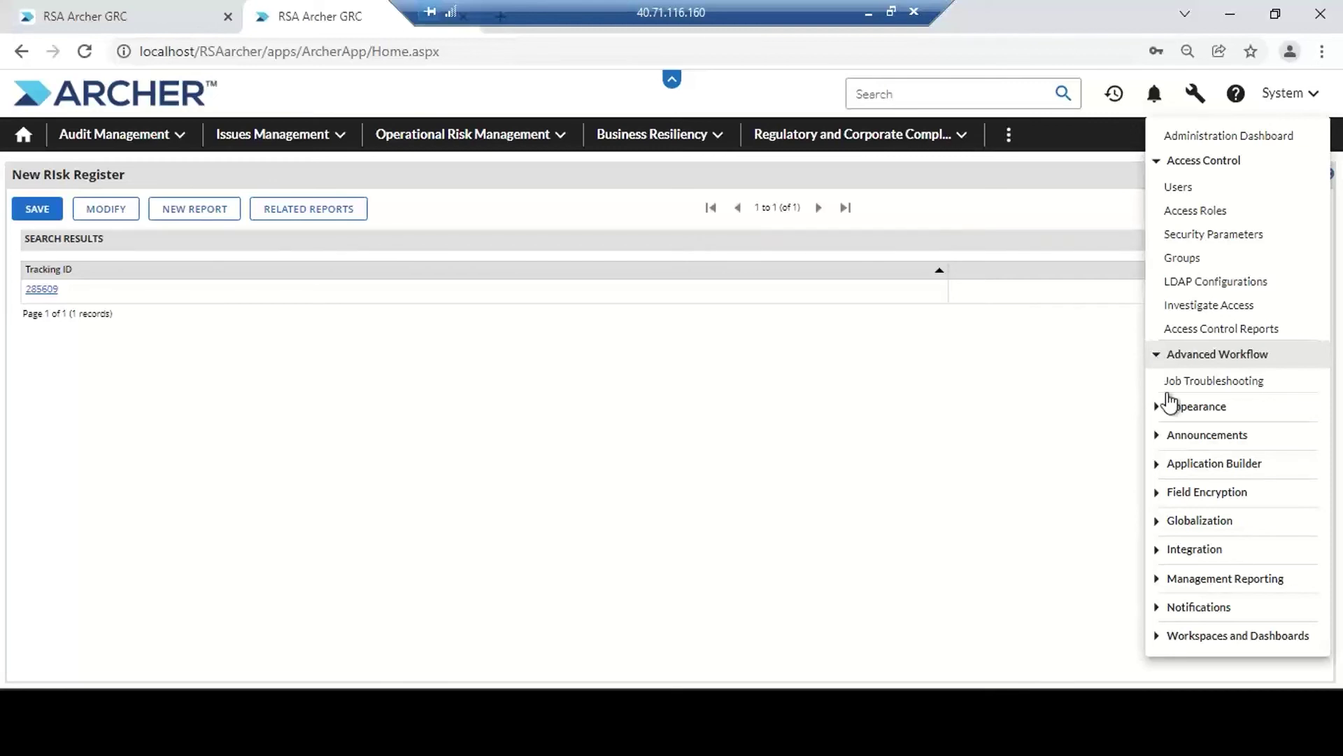
click(1157, 551)
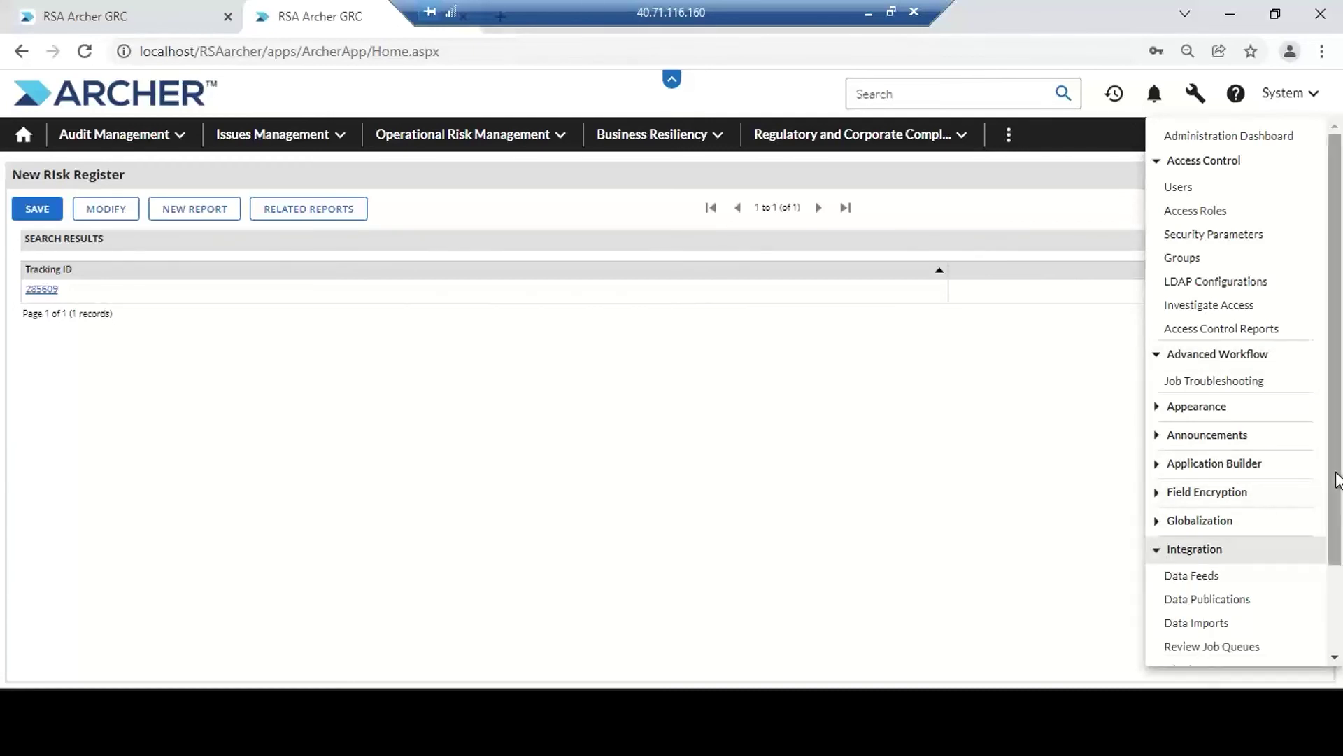
drag(1337, 479, 1327, 590)
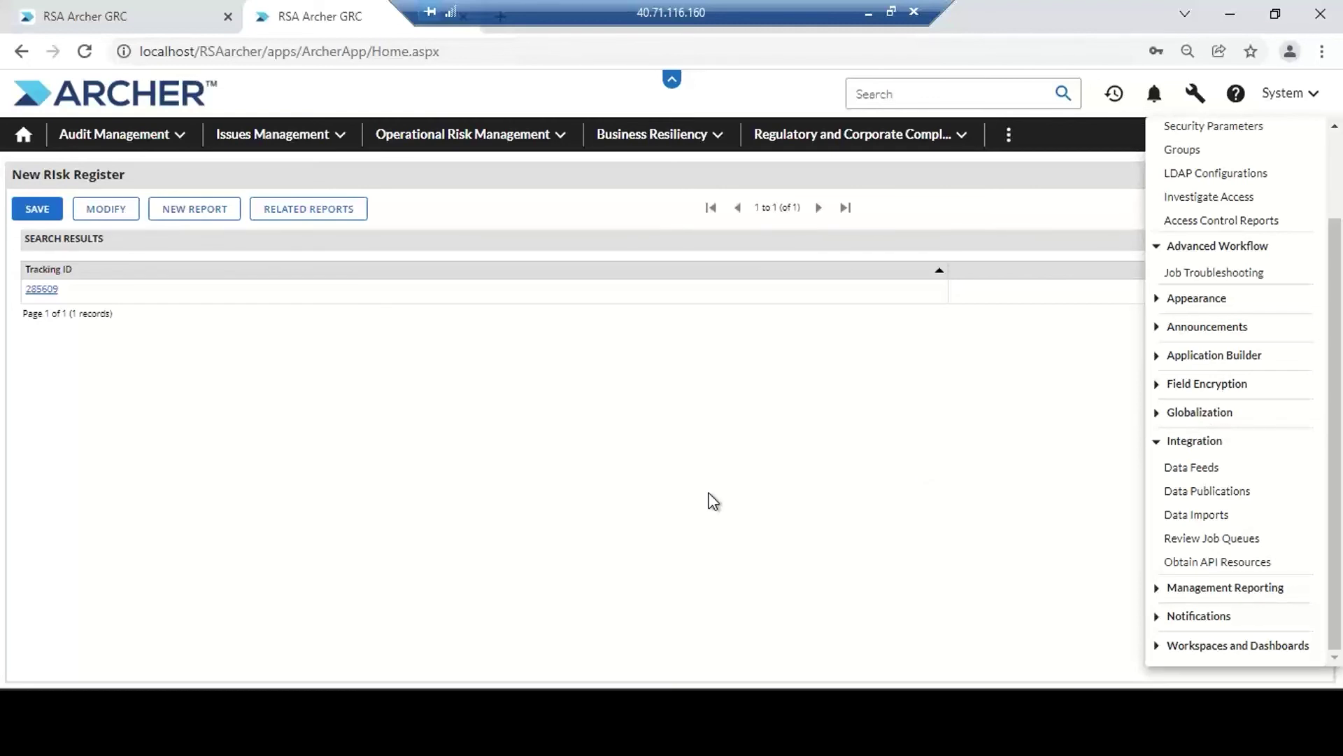
Switch to the PowerPoint slide show, review the Logon Screen and First Screen slides, and advance to the Q&A slide
click(877, 14)
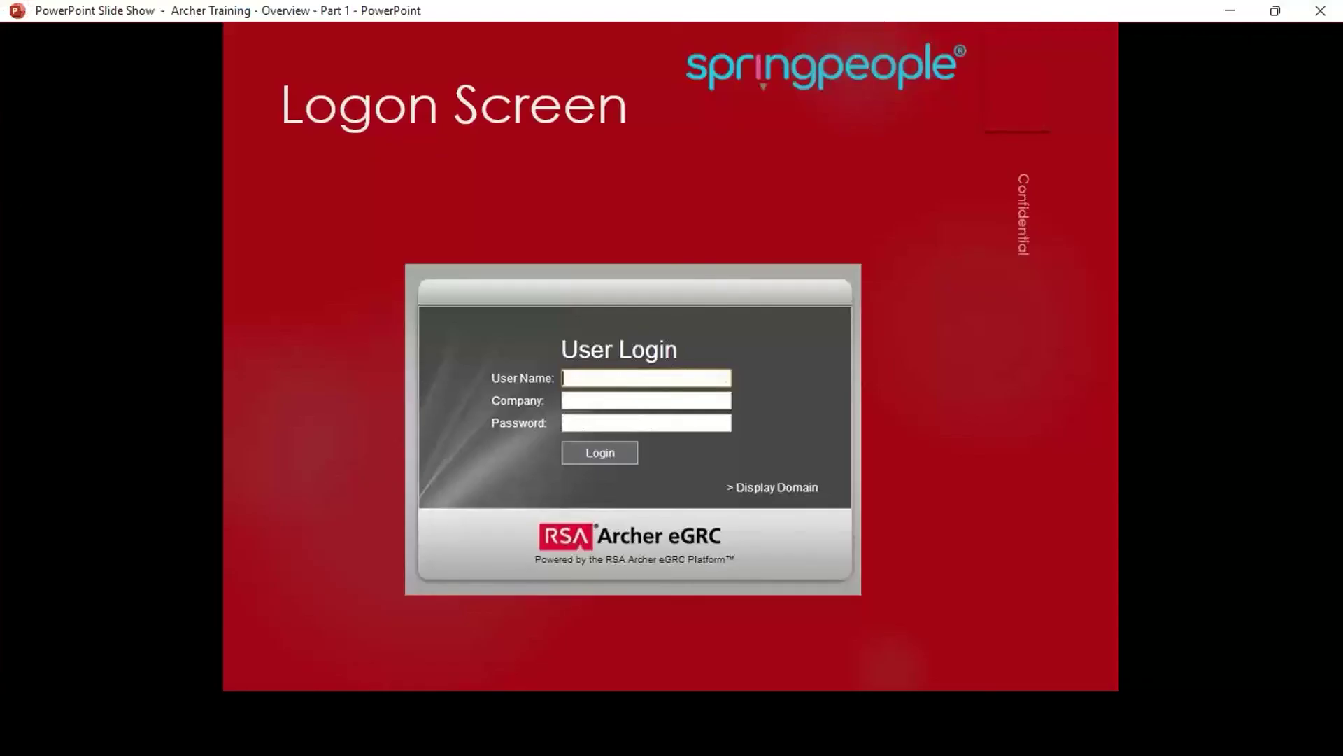
click(577, 290)
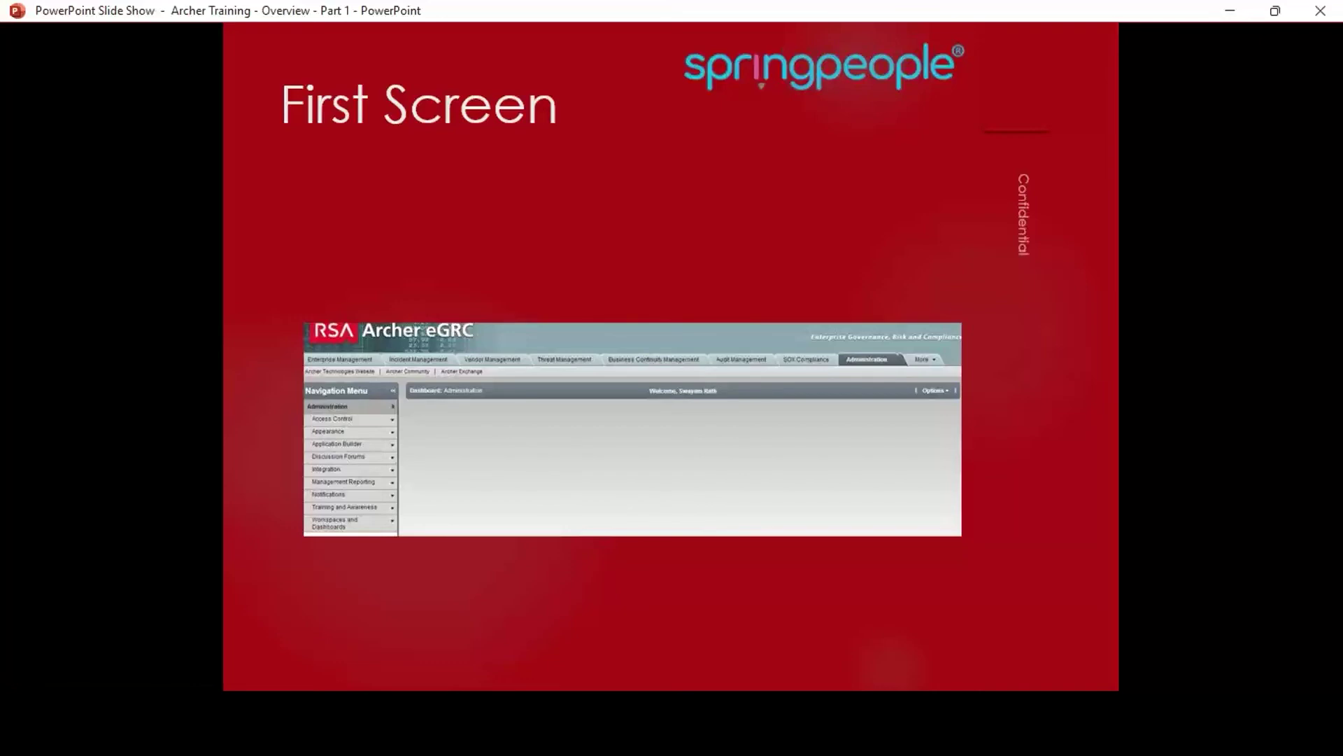
key(Right)
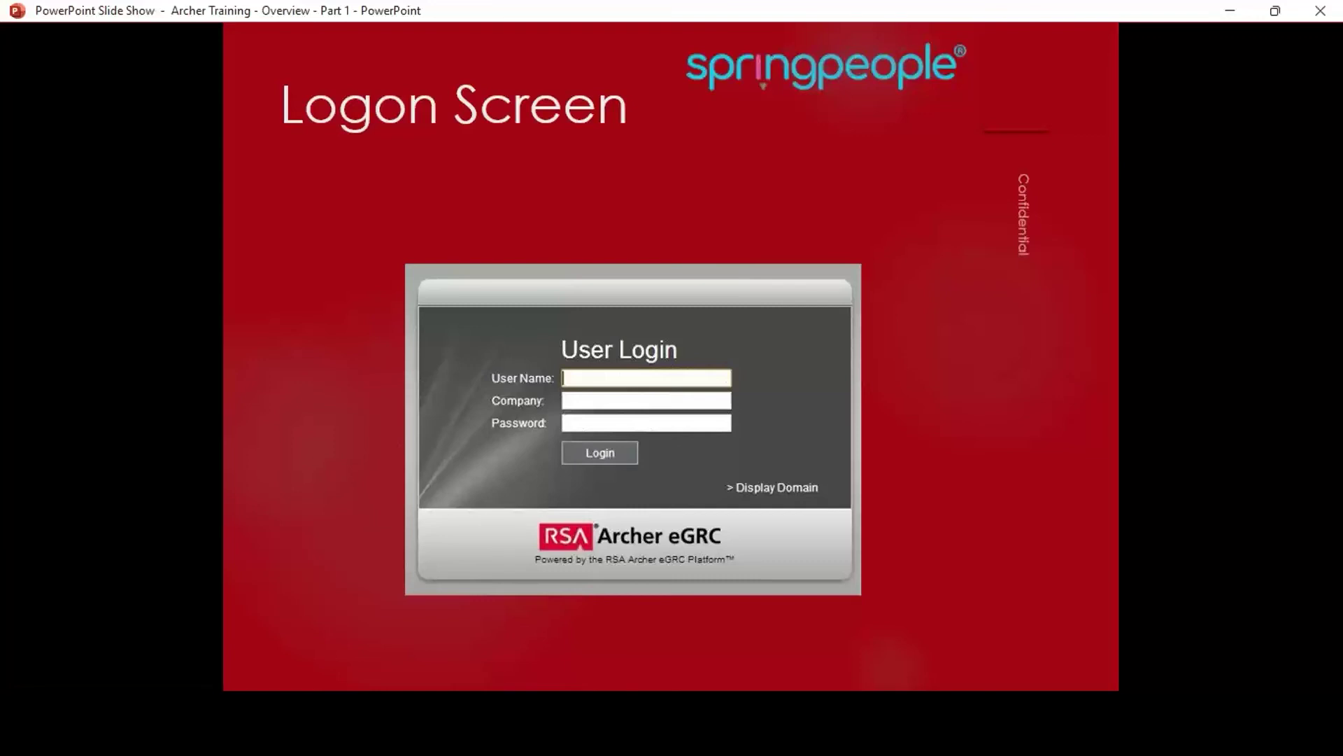
key(Left)
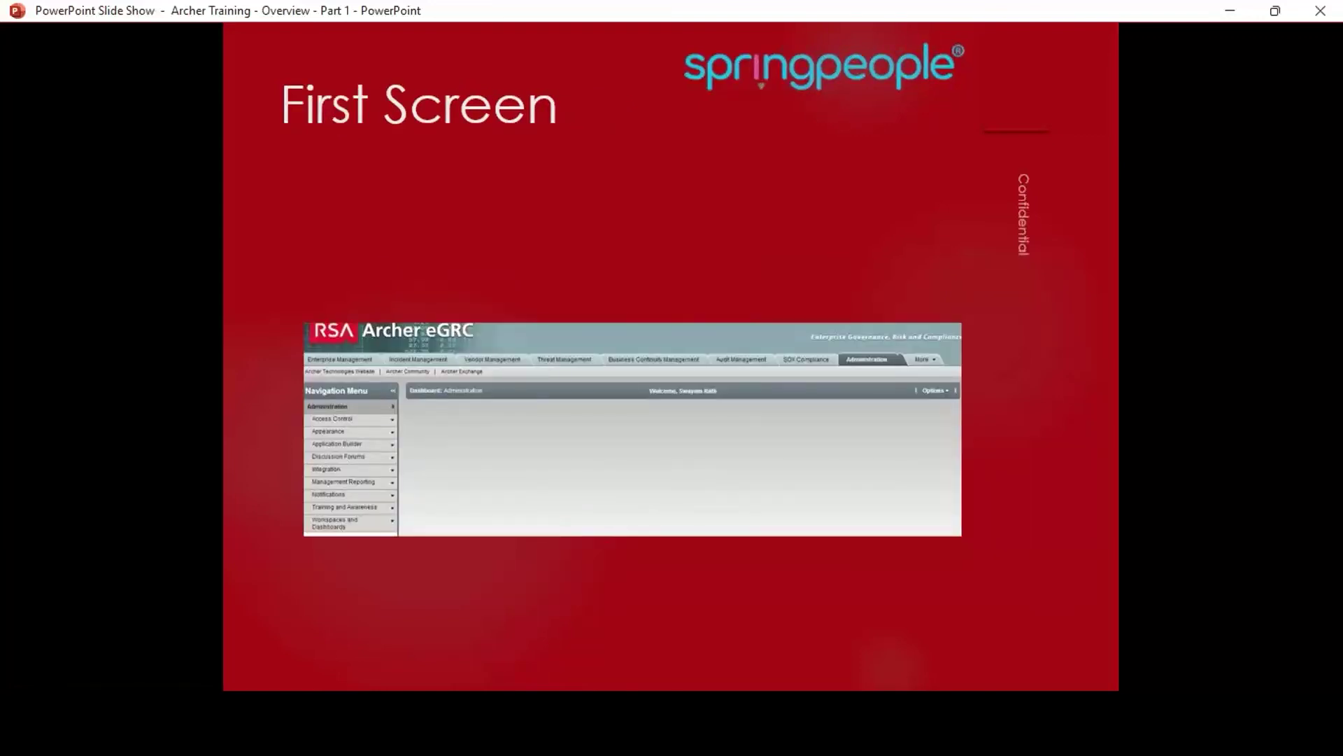
key(End)
key(Left)
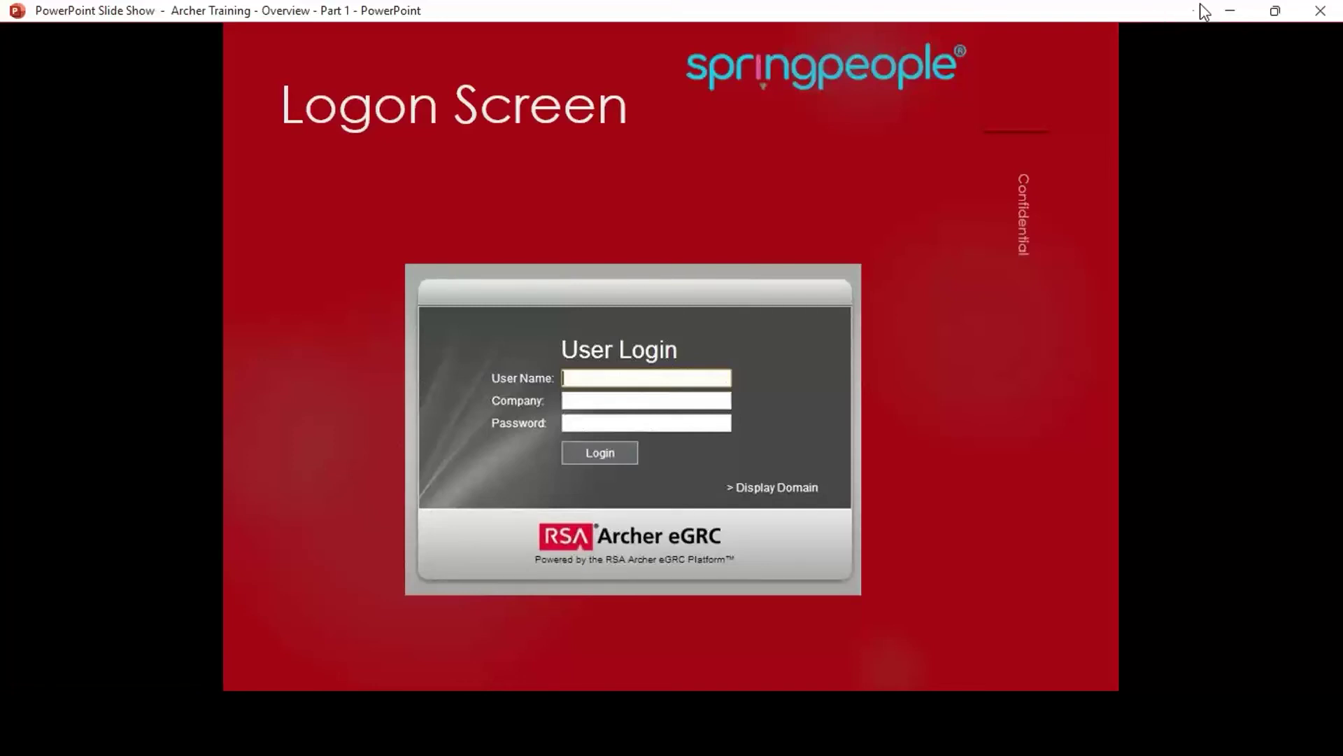
click(948, 192)
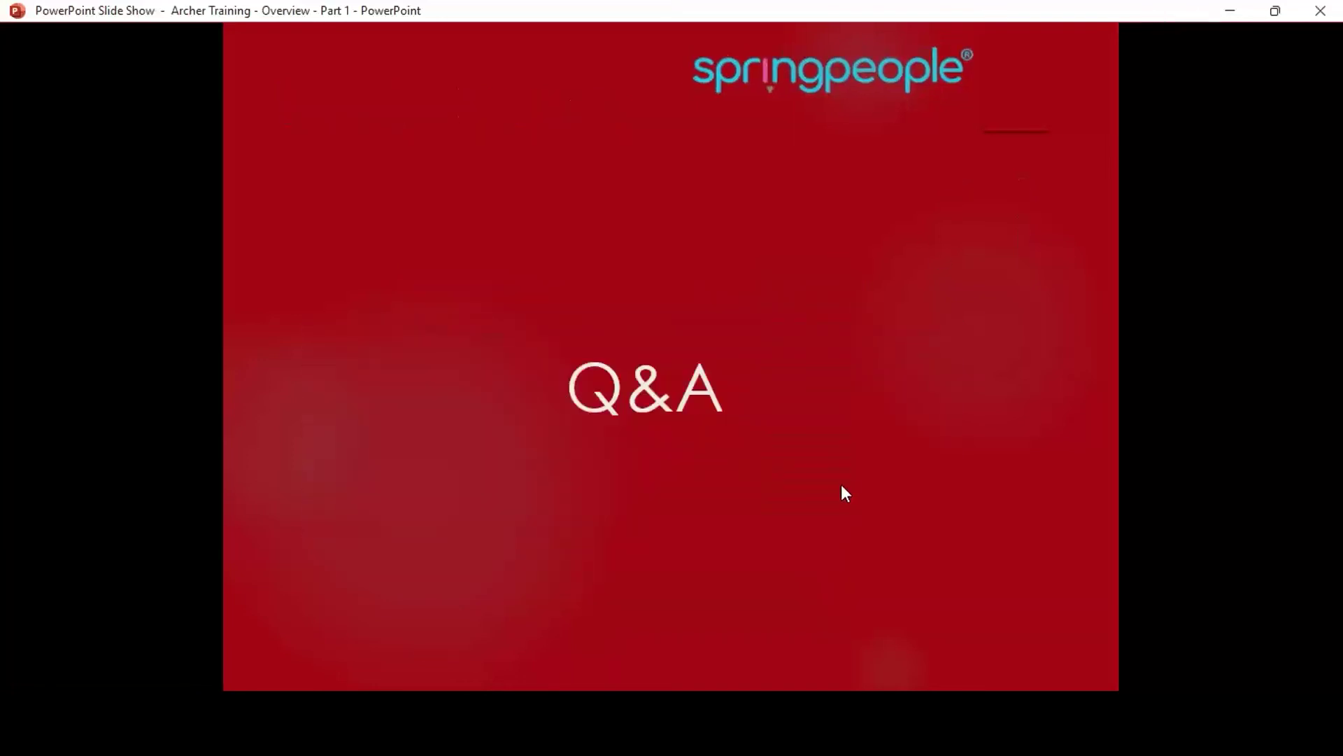